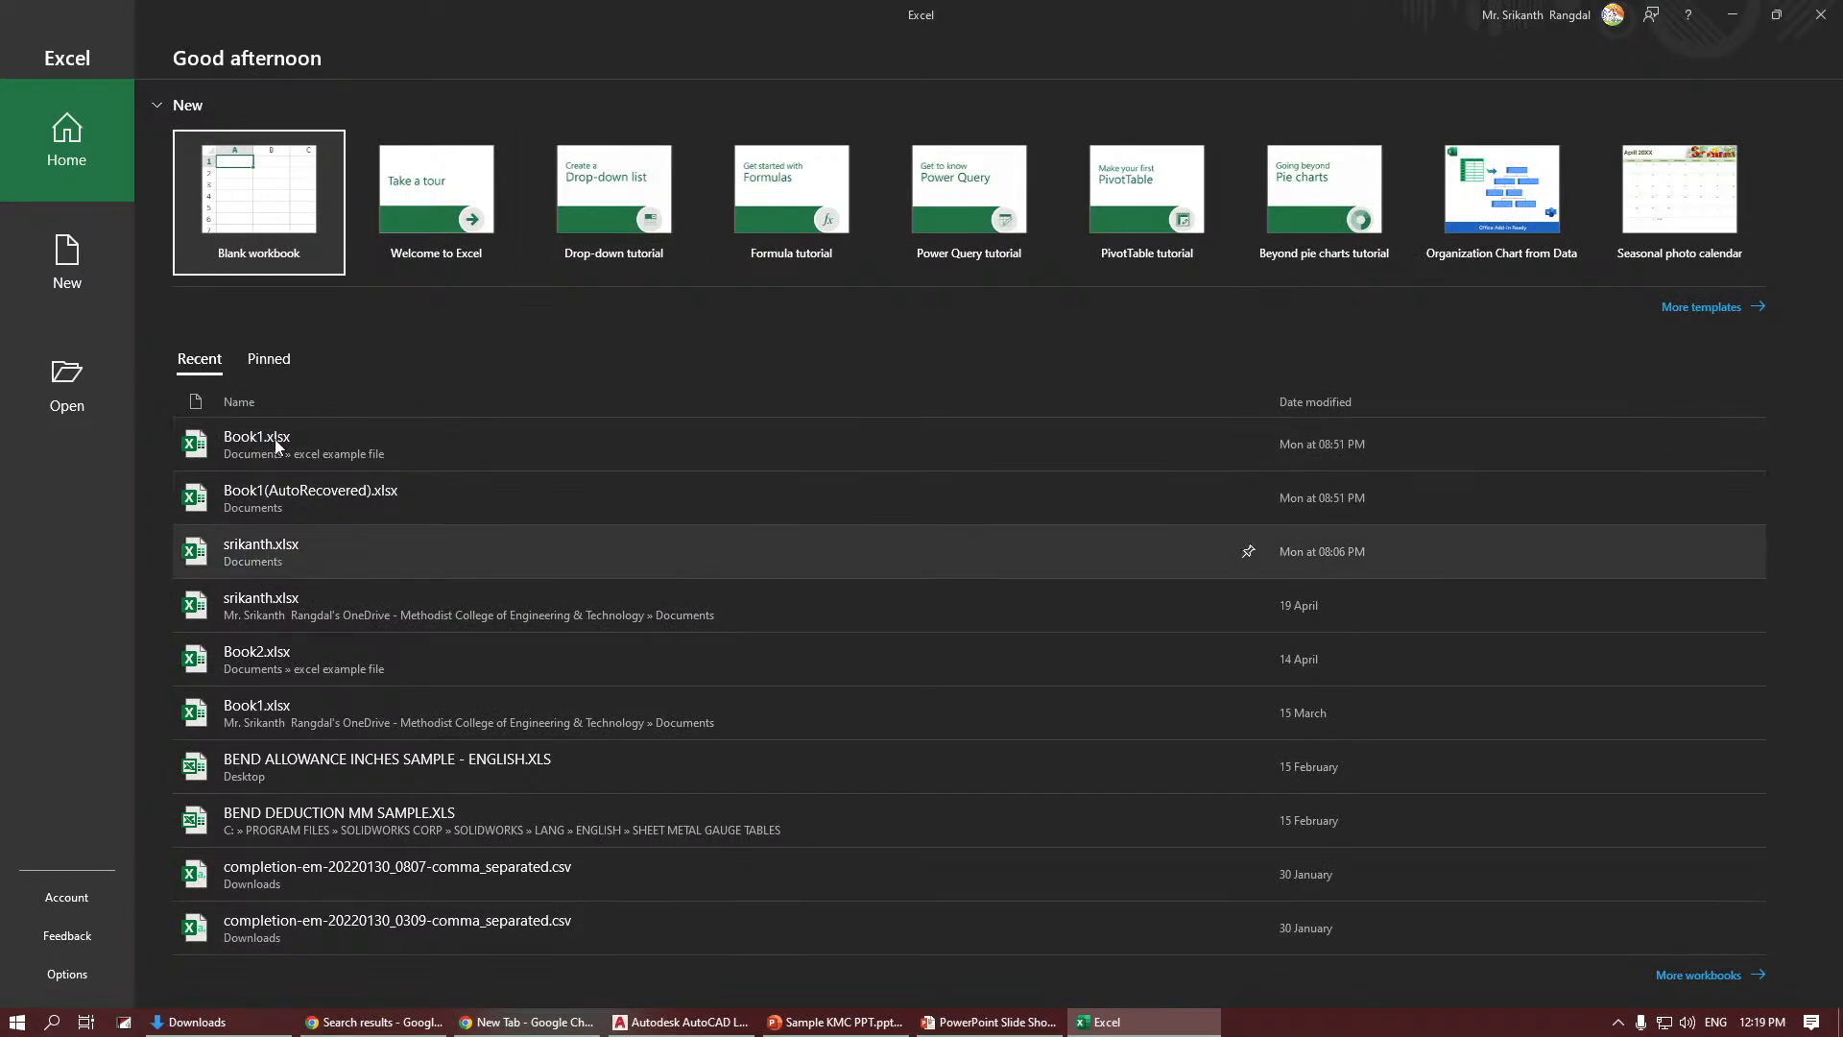
Open the recent workbook Book1.xlsx and select cells E18 and F15 on the Raw Data sheet.
{"action": "left_click", "coordinate": [264, 206]}
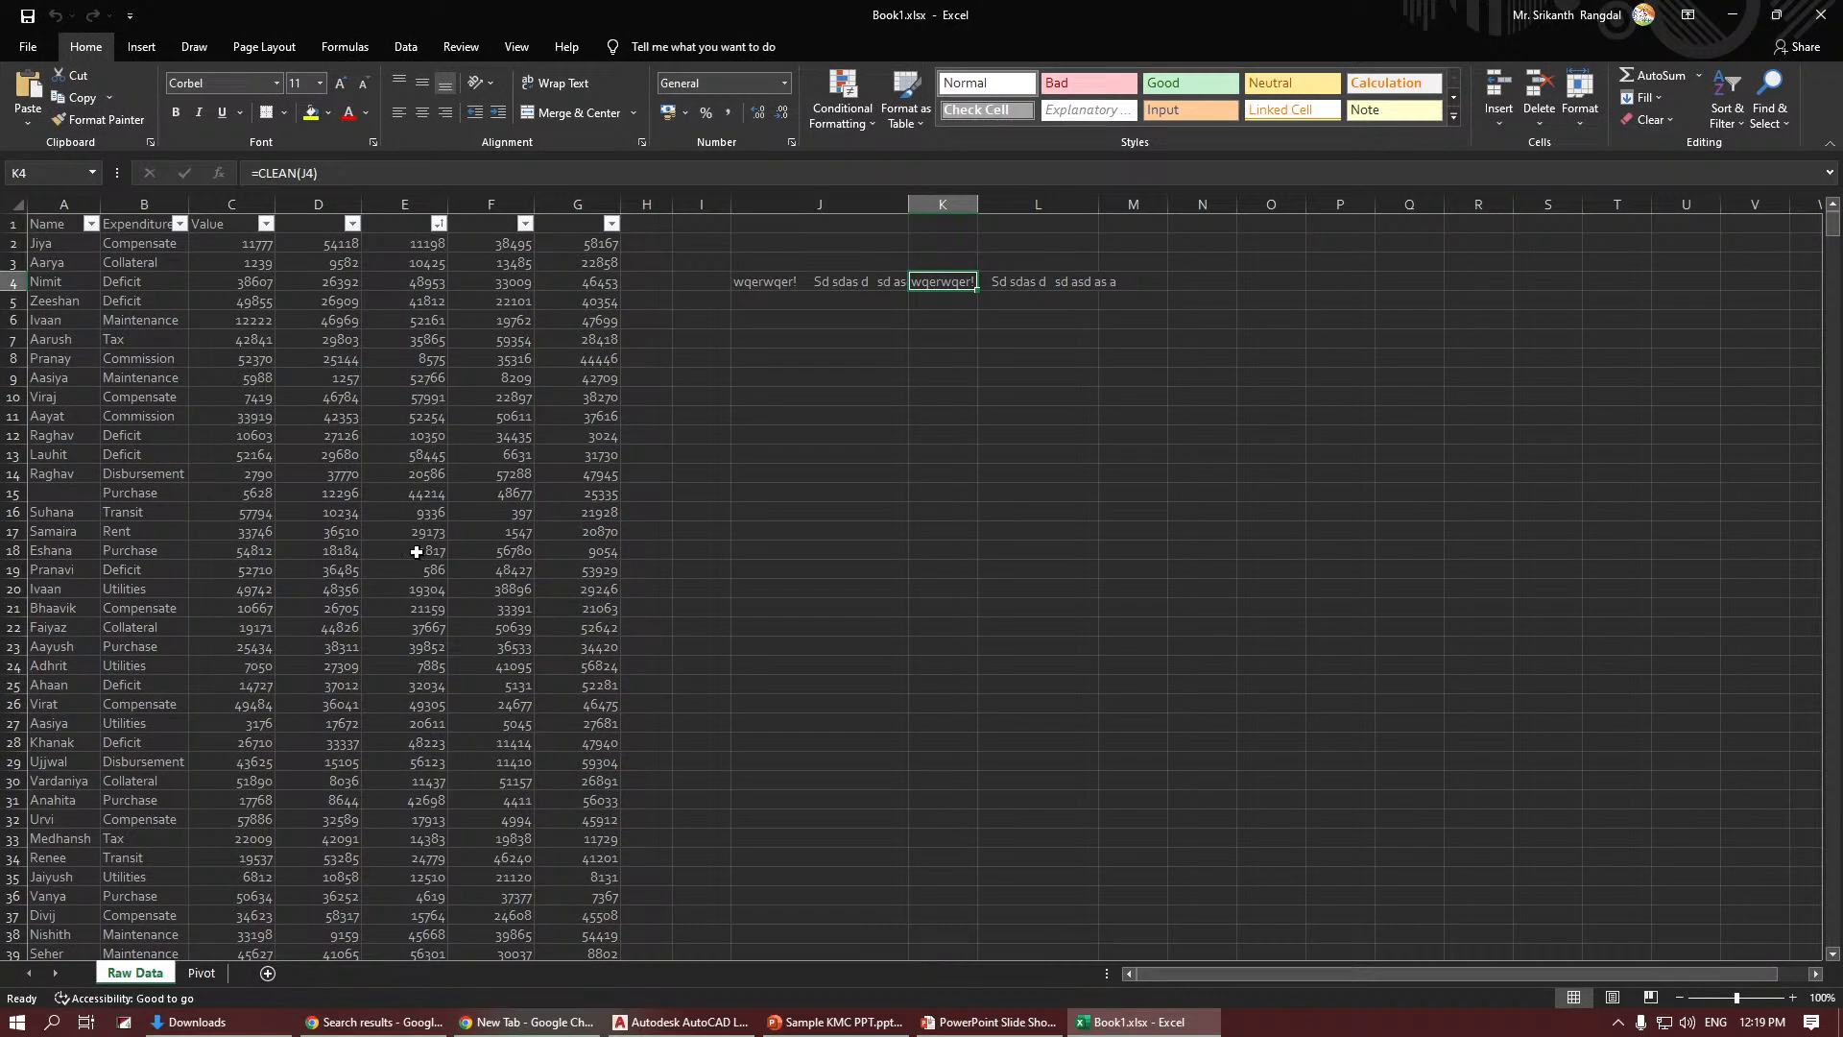
{"action": "left_click", "coordinate": [417, 549]}
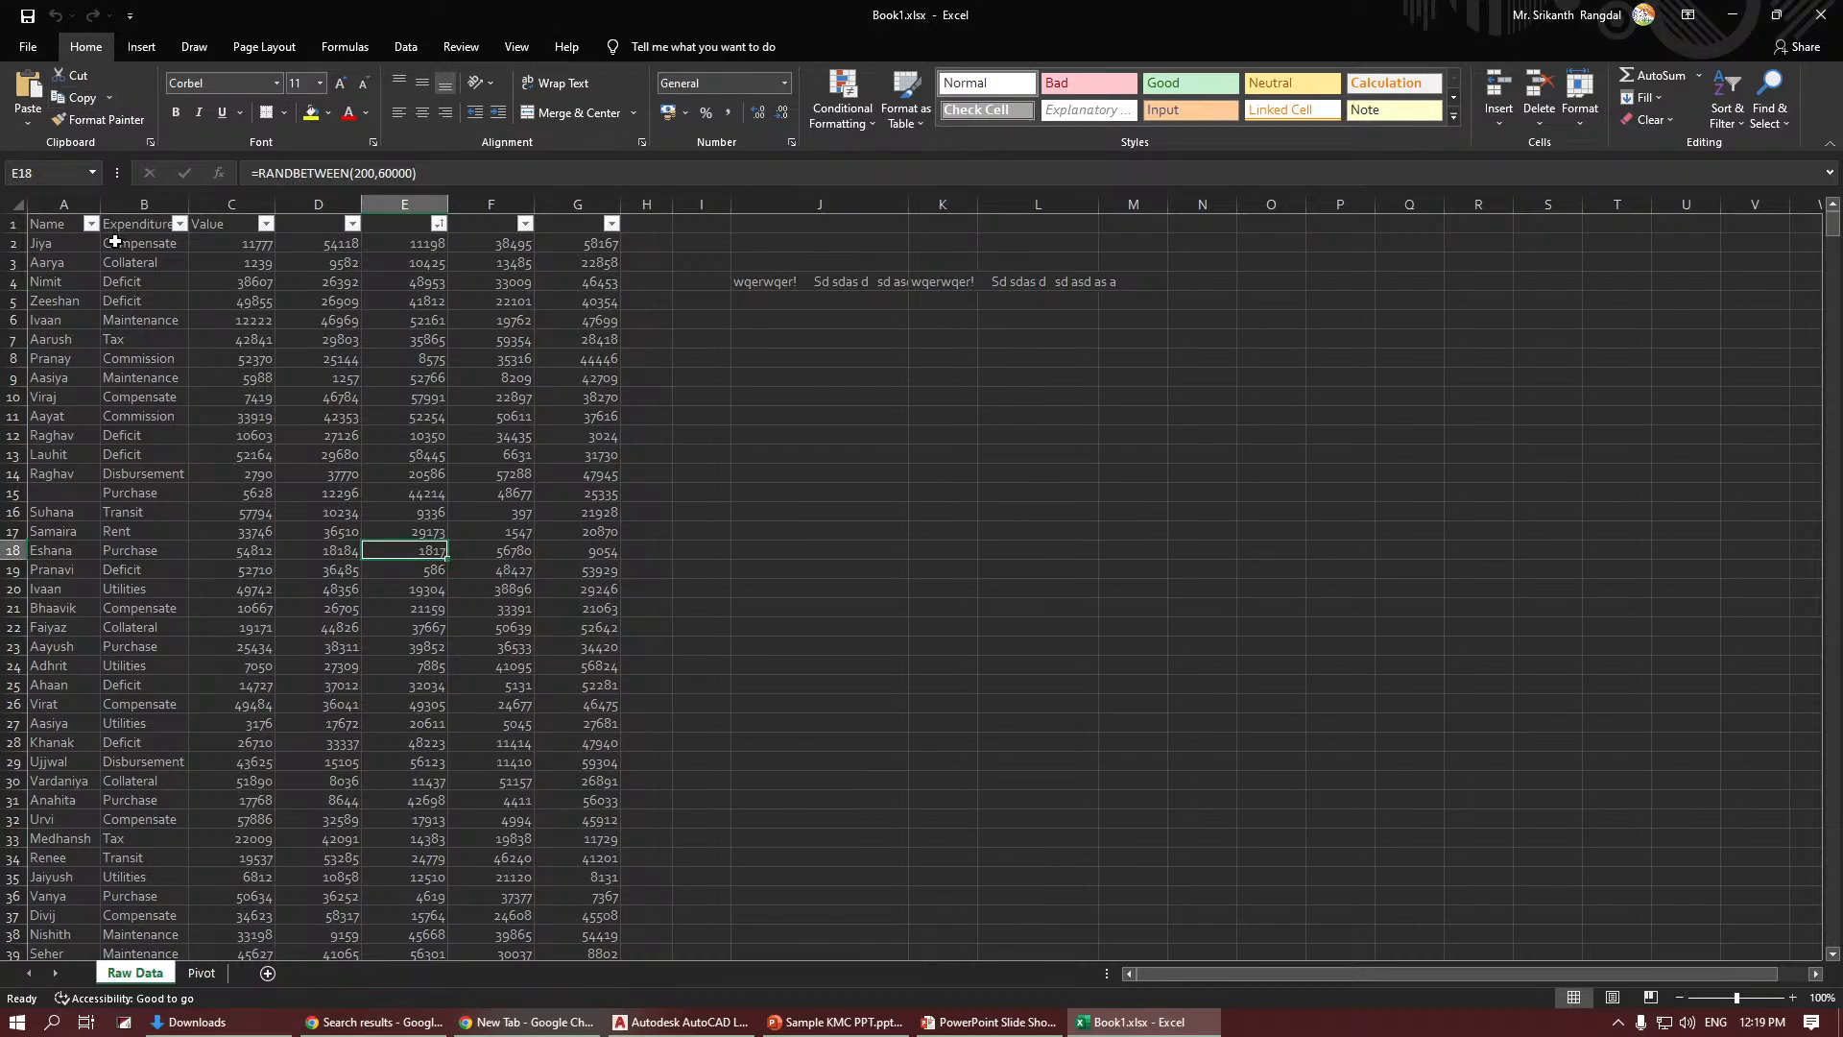
{"action": "left_click", "coordinate": [526, 489]}
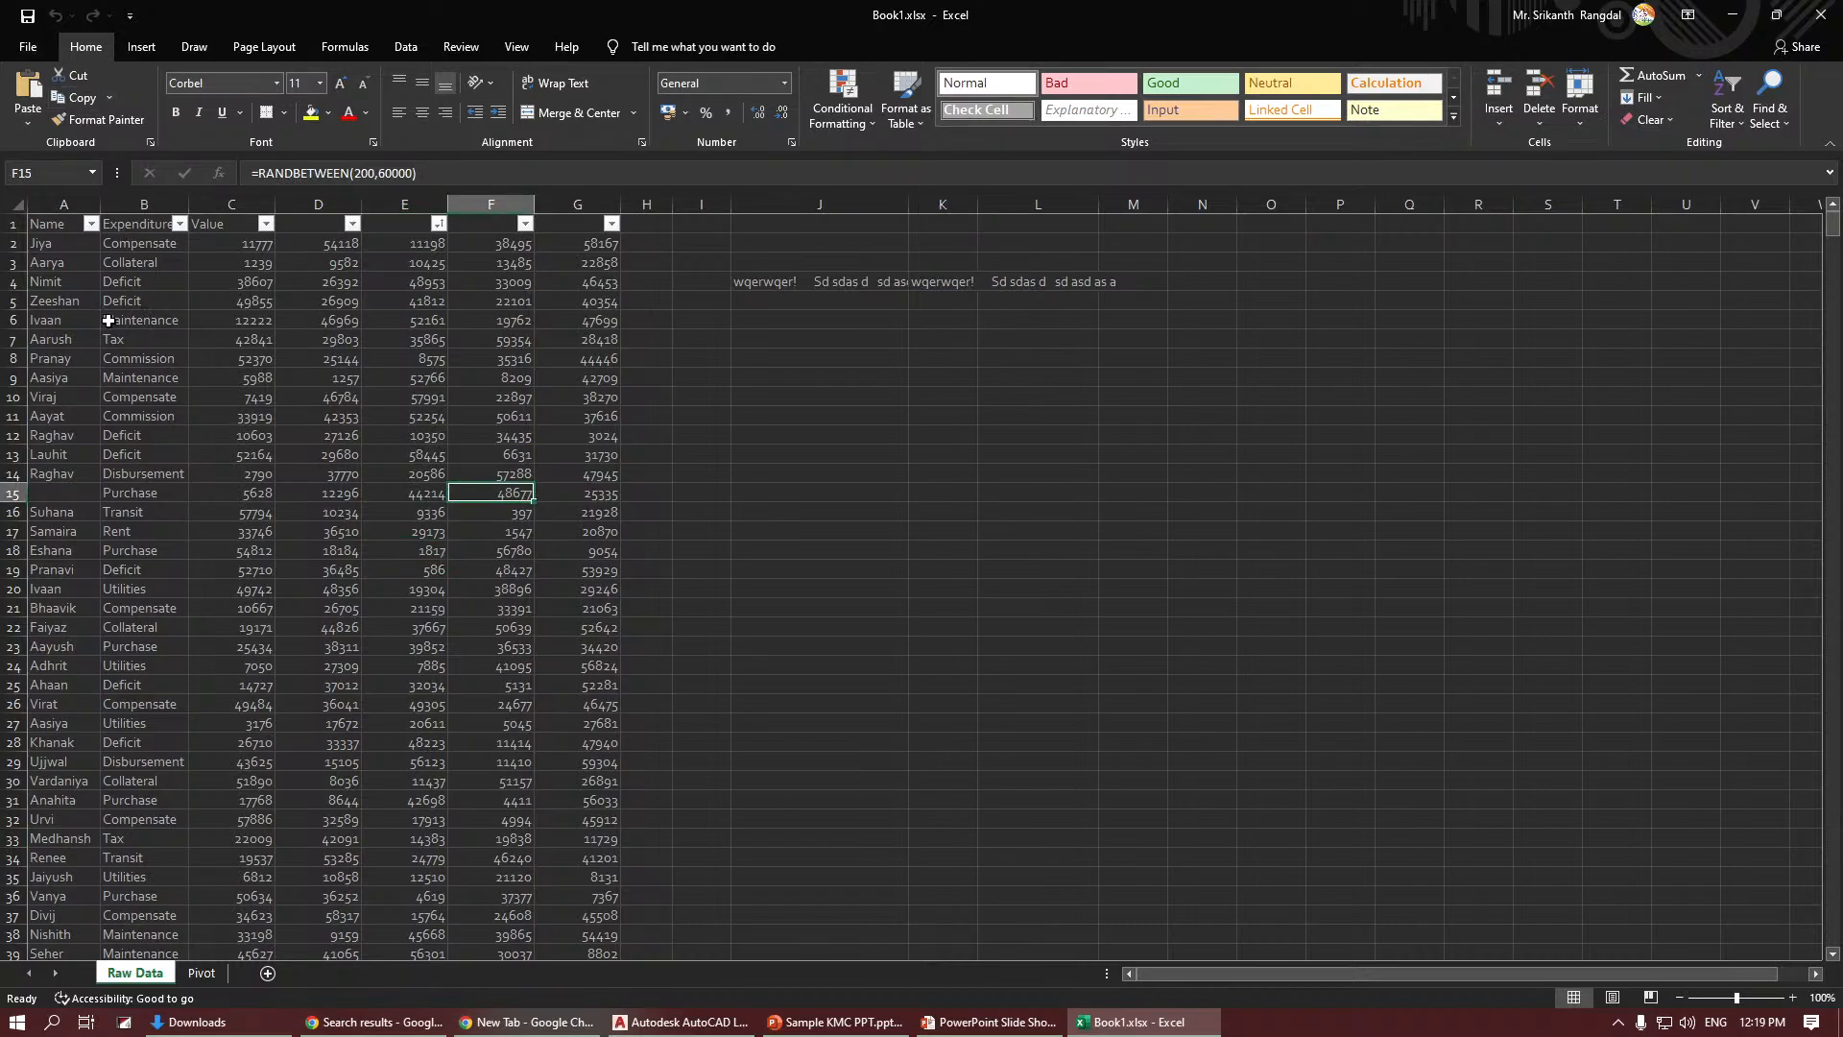
Look down through the Raw Data rows and back up, selecting cell C35 on the way.
{"action": "scroll", "coordinate": [275, 413], "scroll_direction": "down", "scroll_amount": 8}
{"action": "left_click", "coordinate": [259, 415]}
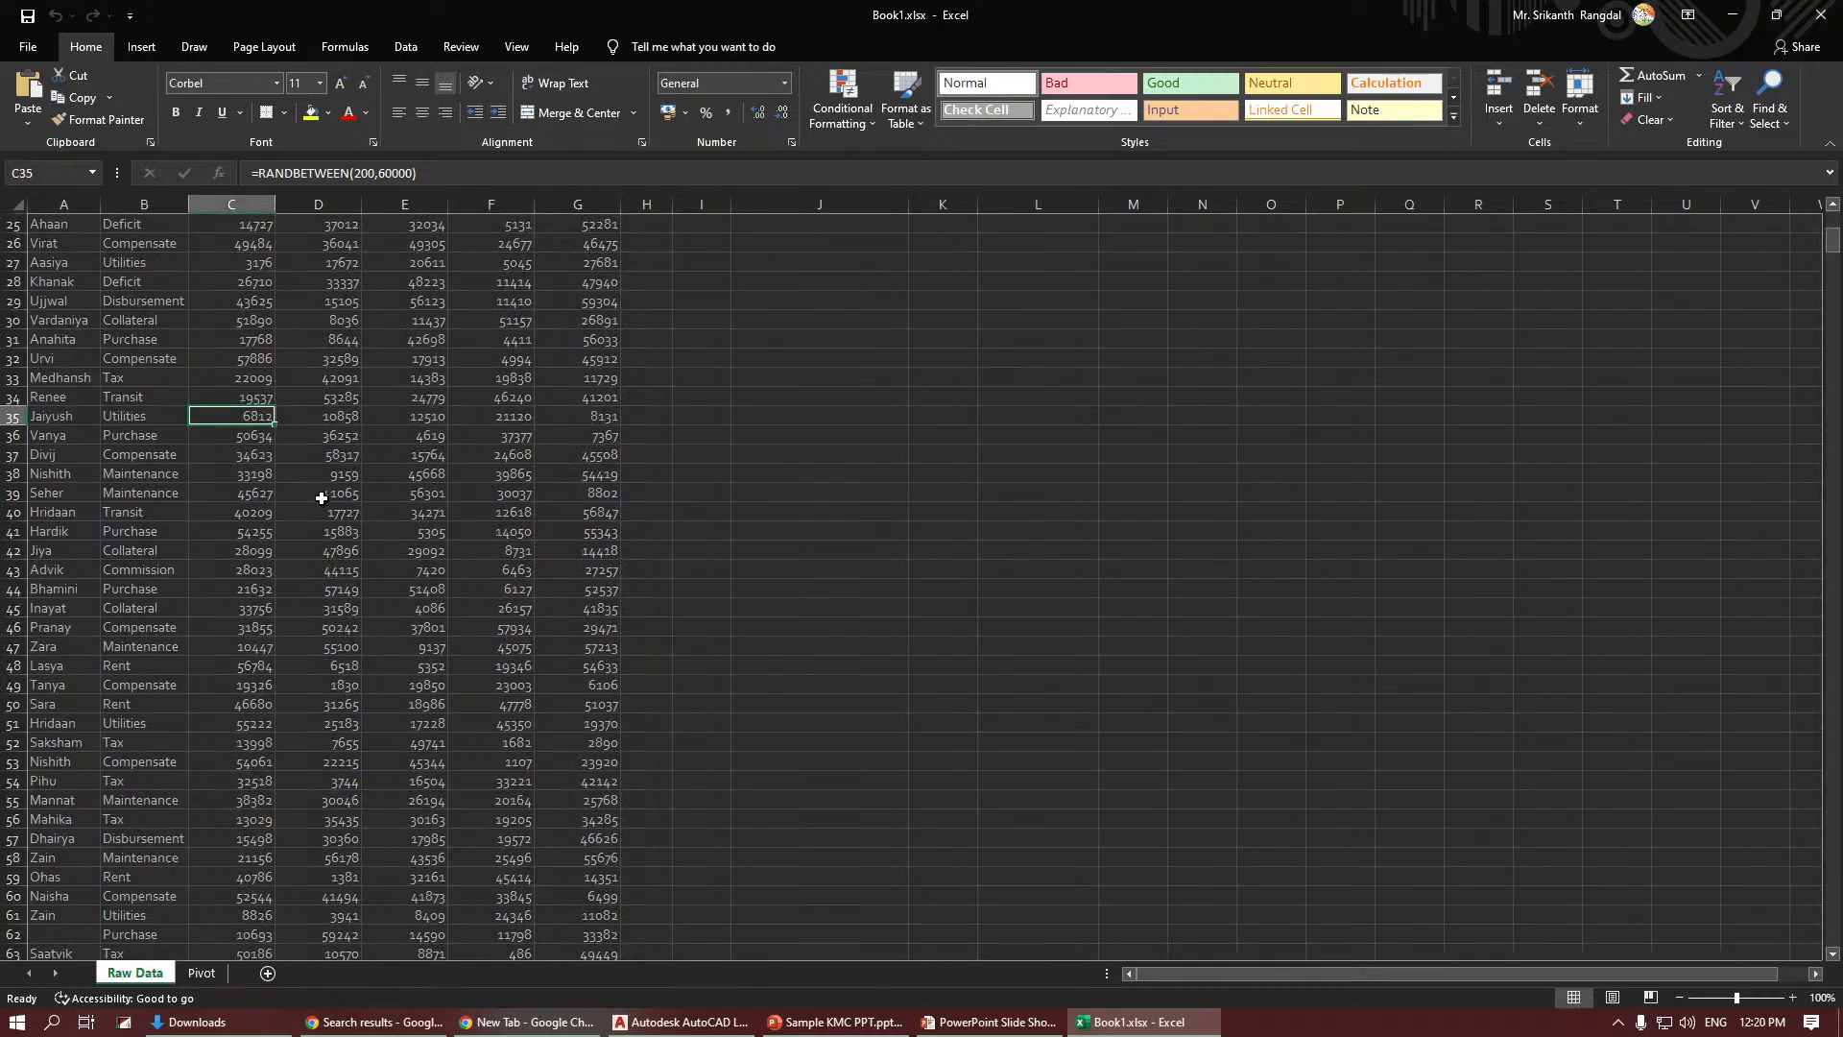
{"action": "scroll", "coordinate": [322, 497], "scroll_direction": "down", "scroll_amount": 2}
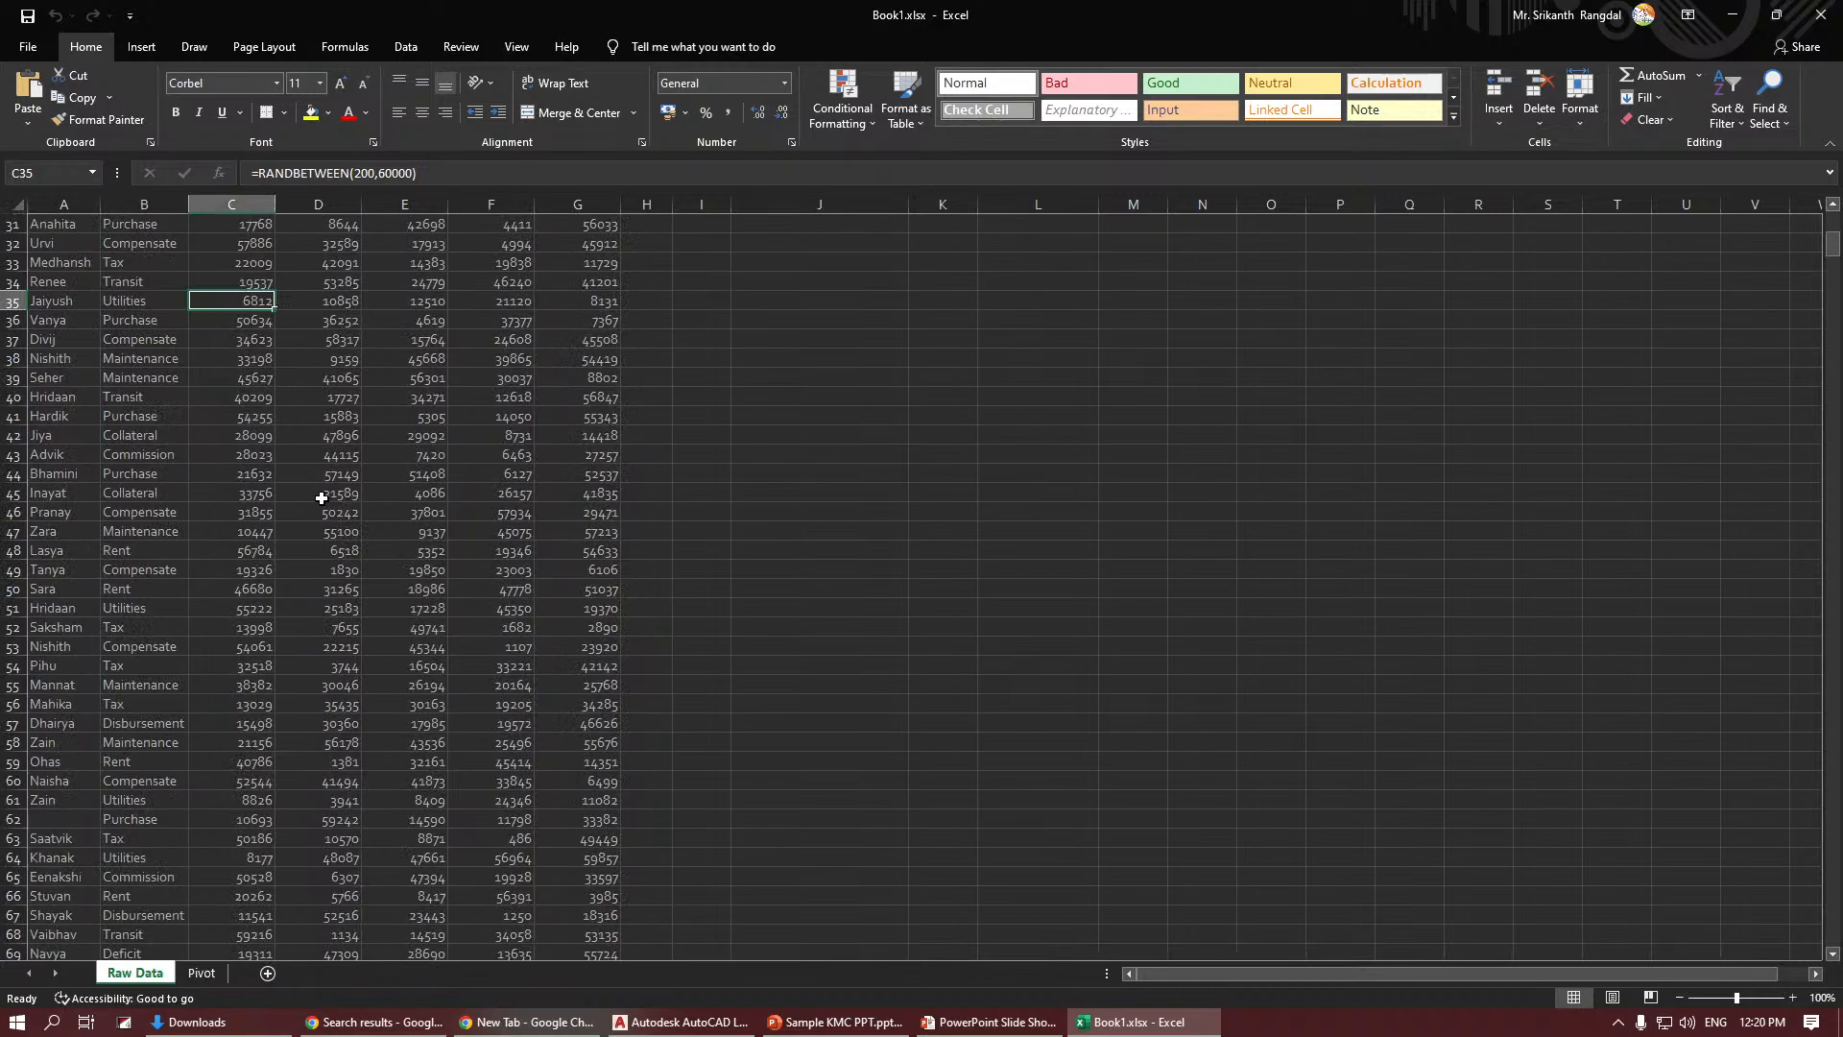
{"action": "scroll", "coordinate": [322, 497], "scroll_direction": "down", "scroll_amount": 8}
{"action": "scroll", "coordinate": [322, 498], "scroll_direction": "up", "scroll_amount": 7}
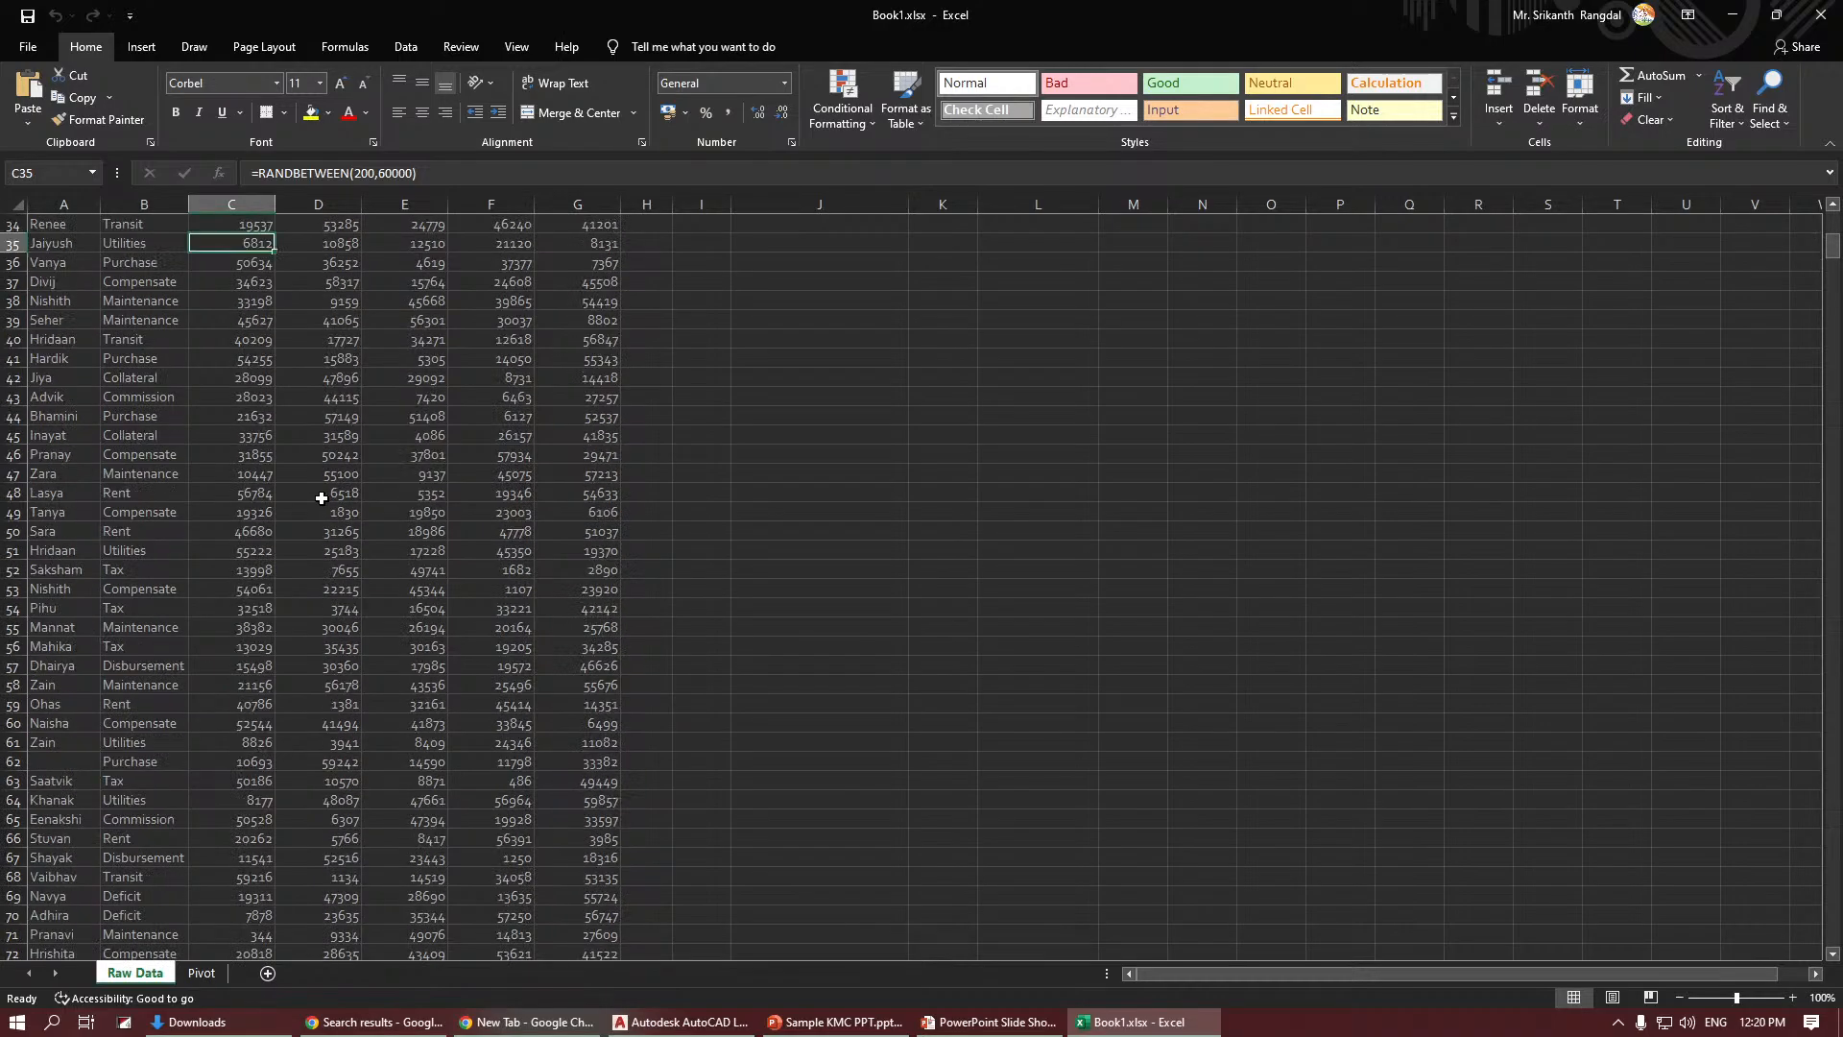
{"action": "scroll", "coordinate": [321, 497], "scroll_direction": "up", "scroll_amount": 7}
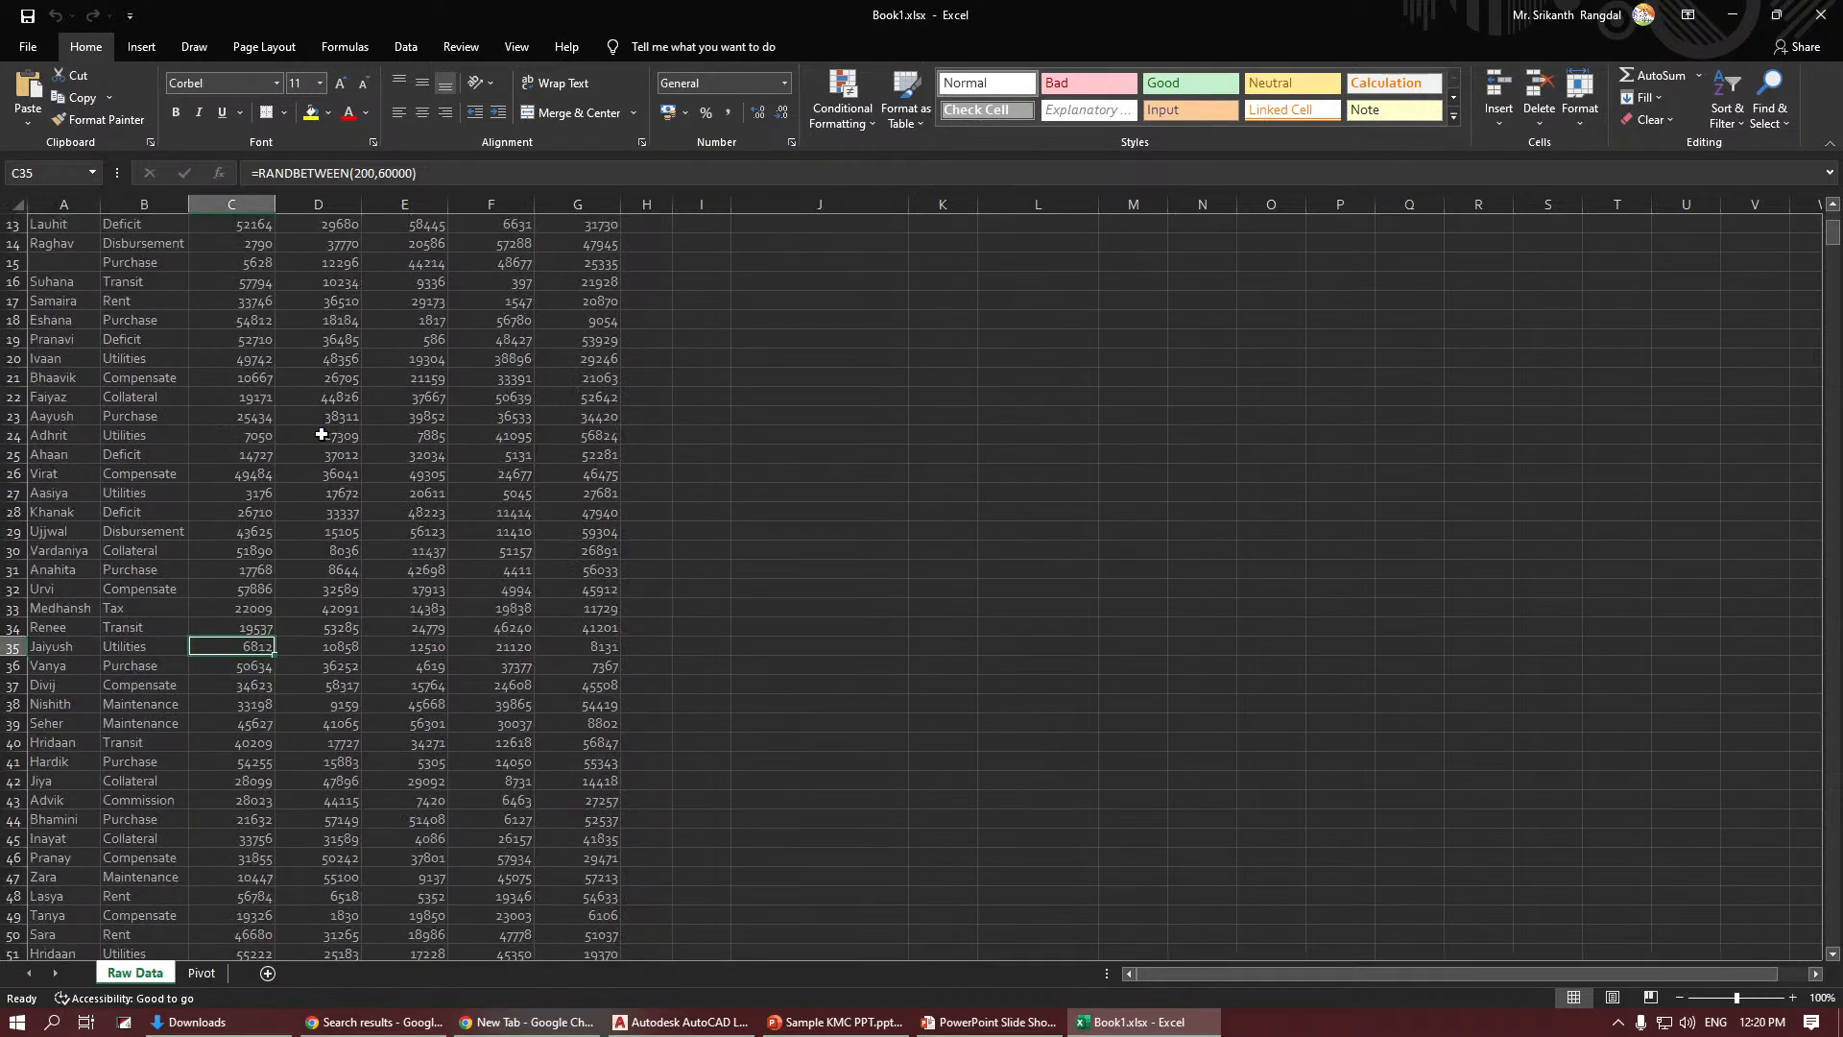
Select cell C26 and try different zoom levels on the Raw Data sheet, finishing at 130%.
{"action": "scroll", "coordinate": [322, 434], "scroll_direction": "up", "scroll_amount": 3, "text": "ctrl"}
{"action": "left_click", "coordinate": [321, 434]}
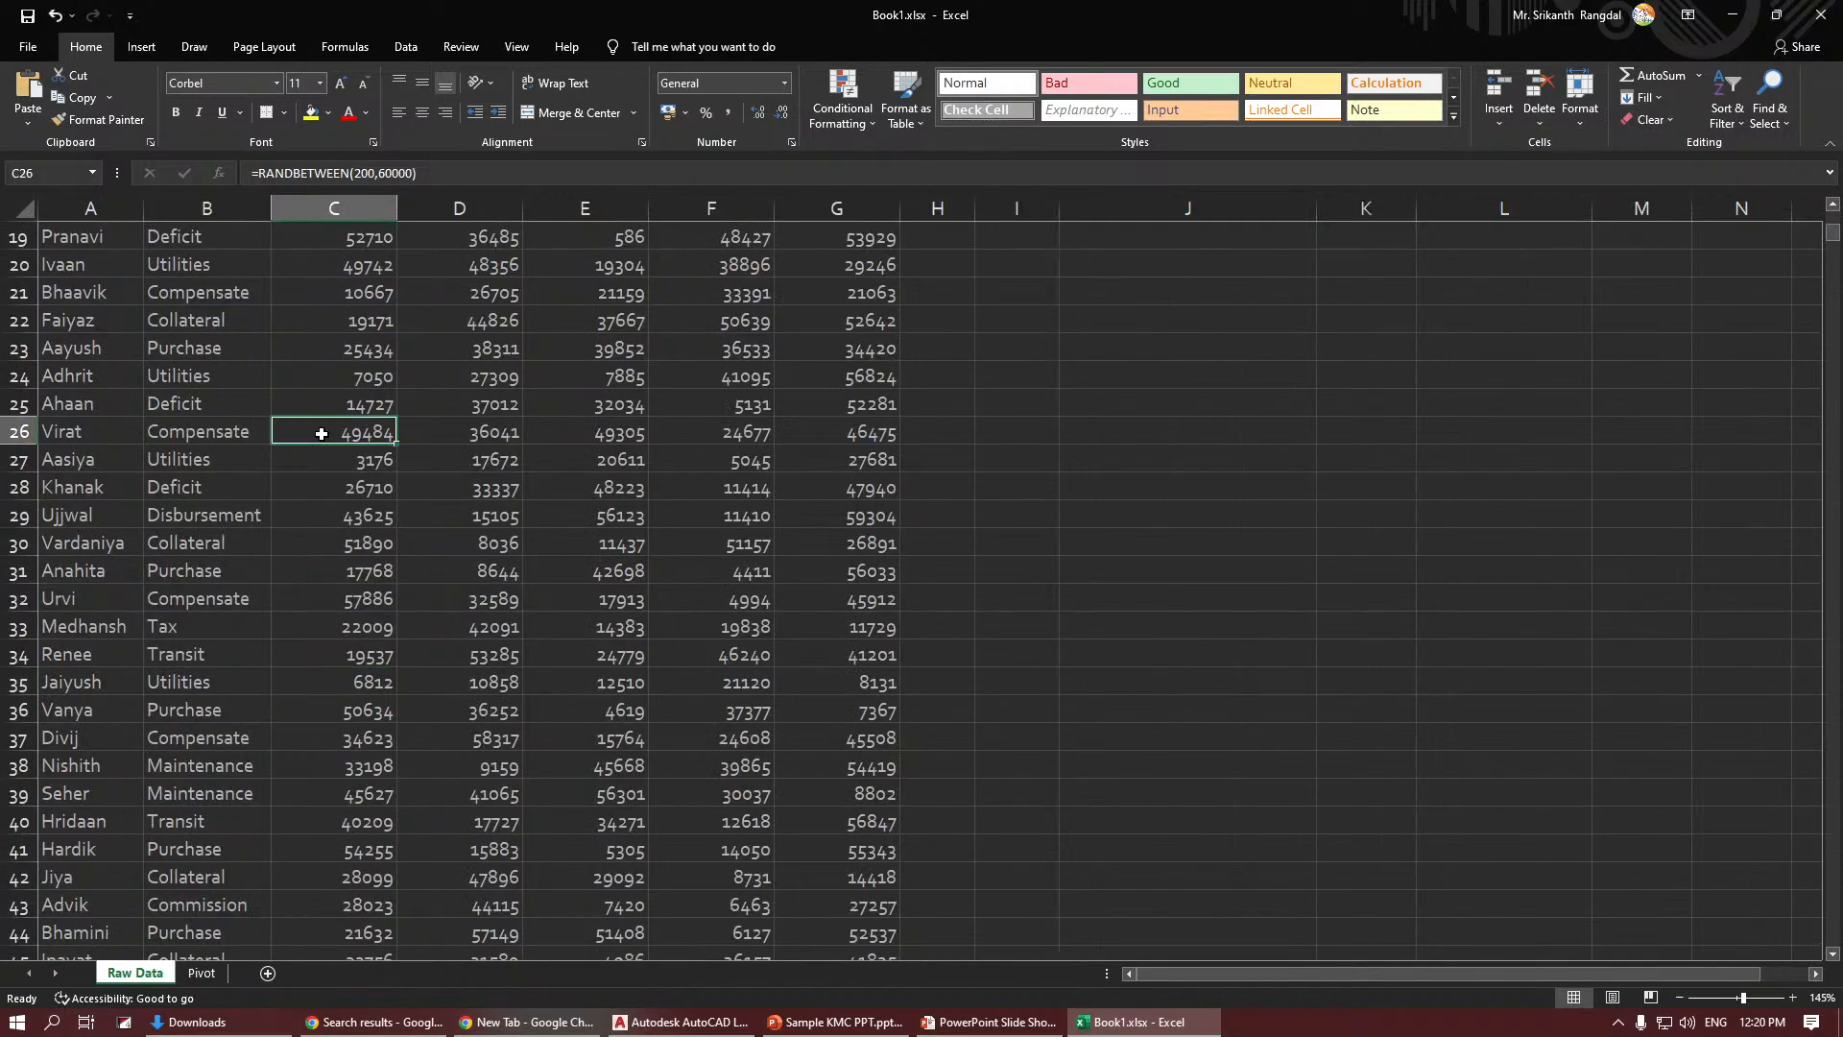
{"action": "scroll", "coordinate": [321, 434], "scroll_direction": "down", "scroll_amount": 2, "text": "ctrl"}
{"action": "scroll", "coordinate": [322, 433], "scroll_direction": "down", "scroll_amount": 3, "text": "ctrl"}
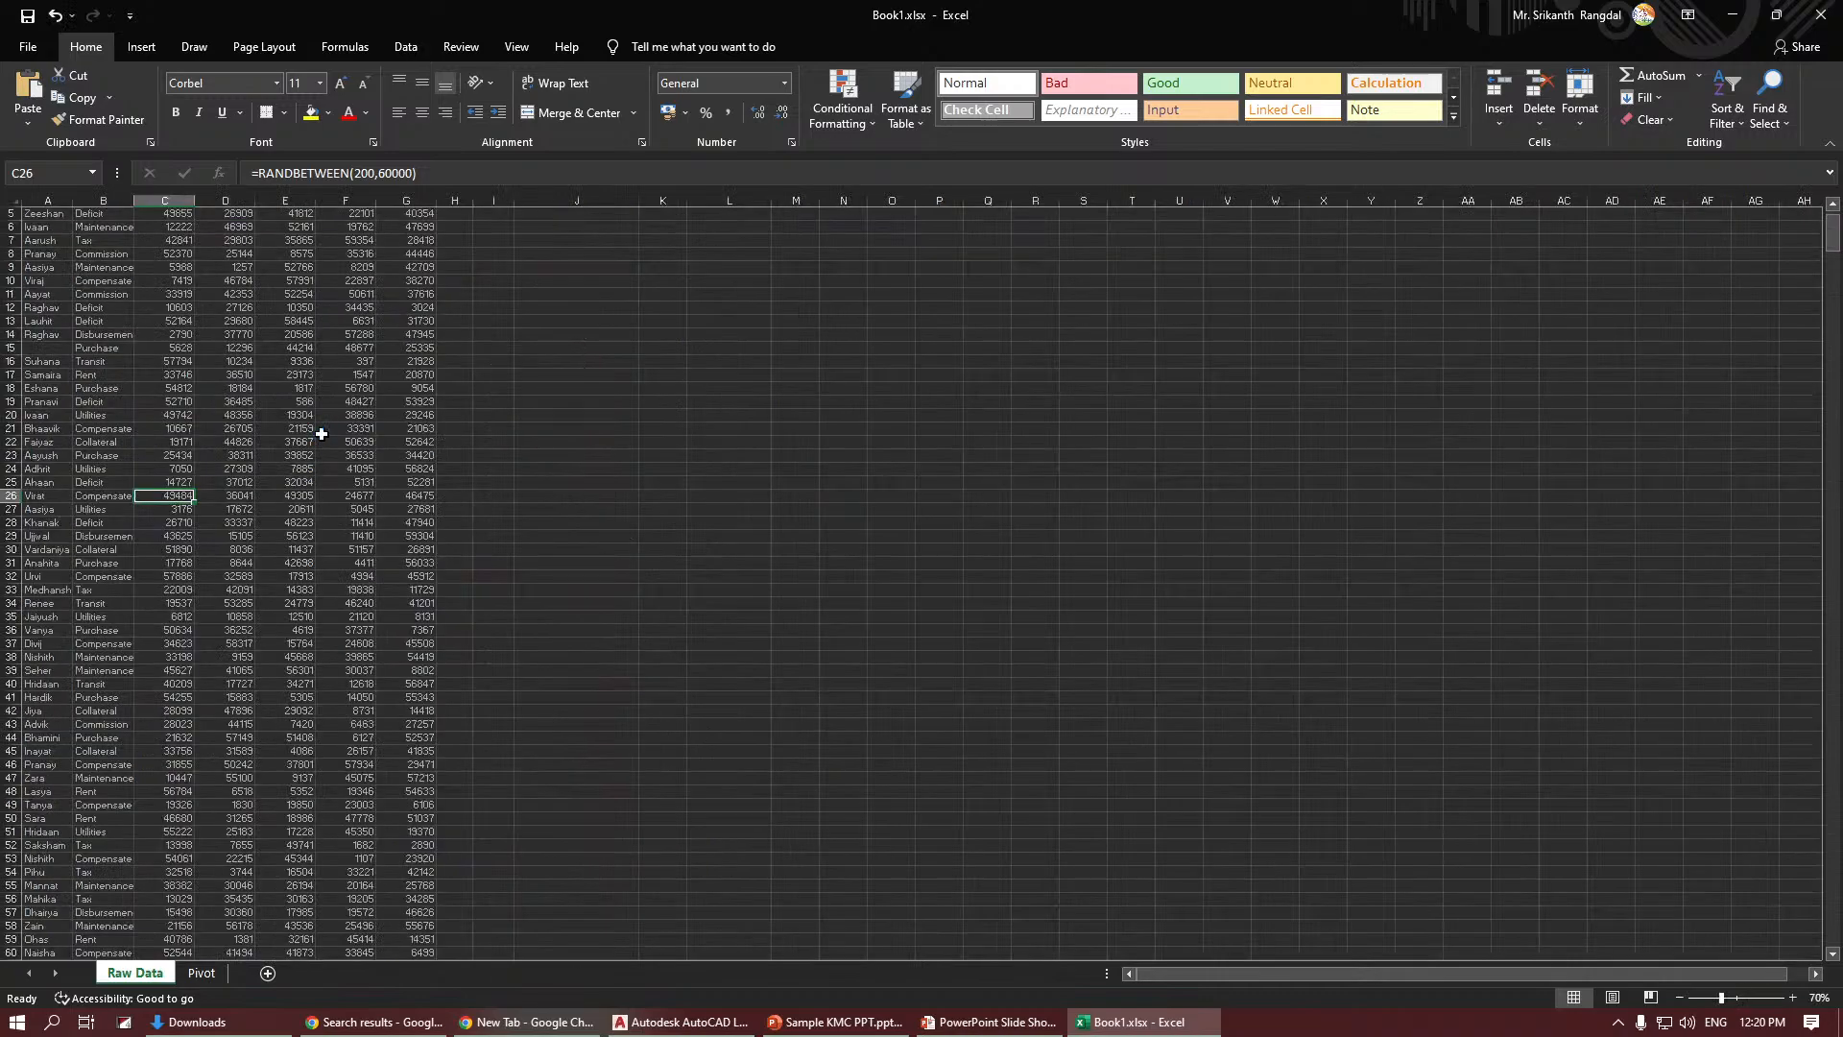
{"action": "scroll", "coordinate": [326, 434], "scroll_direction": "up", "scroll_amount": 3, "text": "ctrl"}
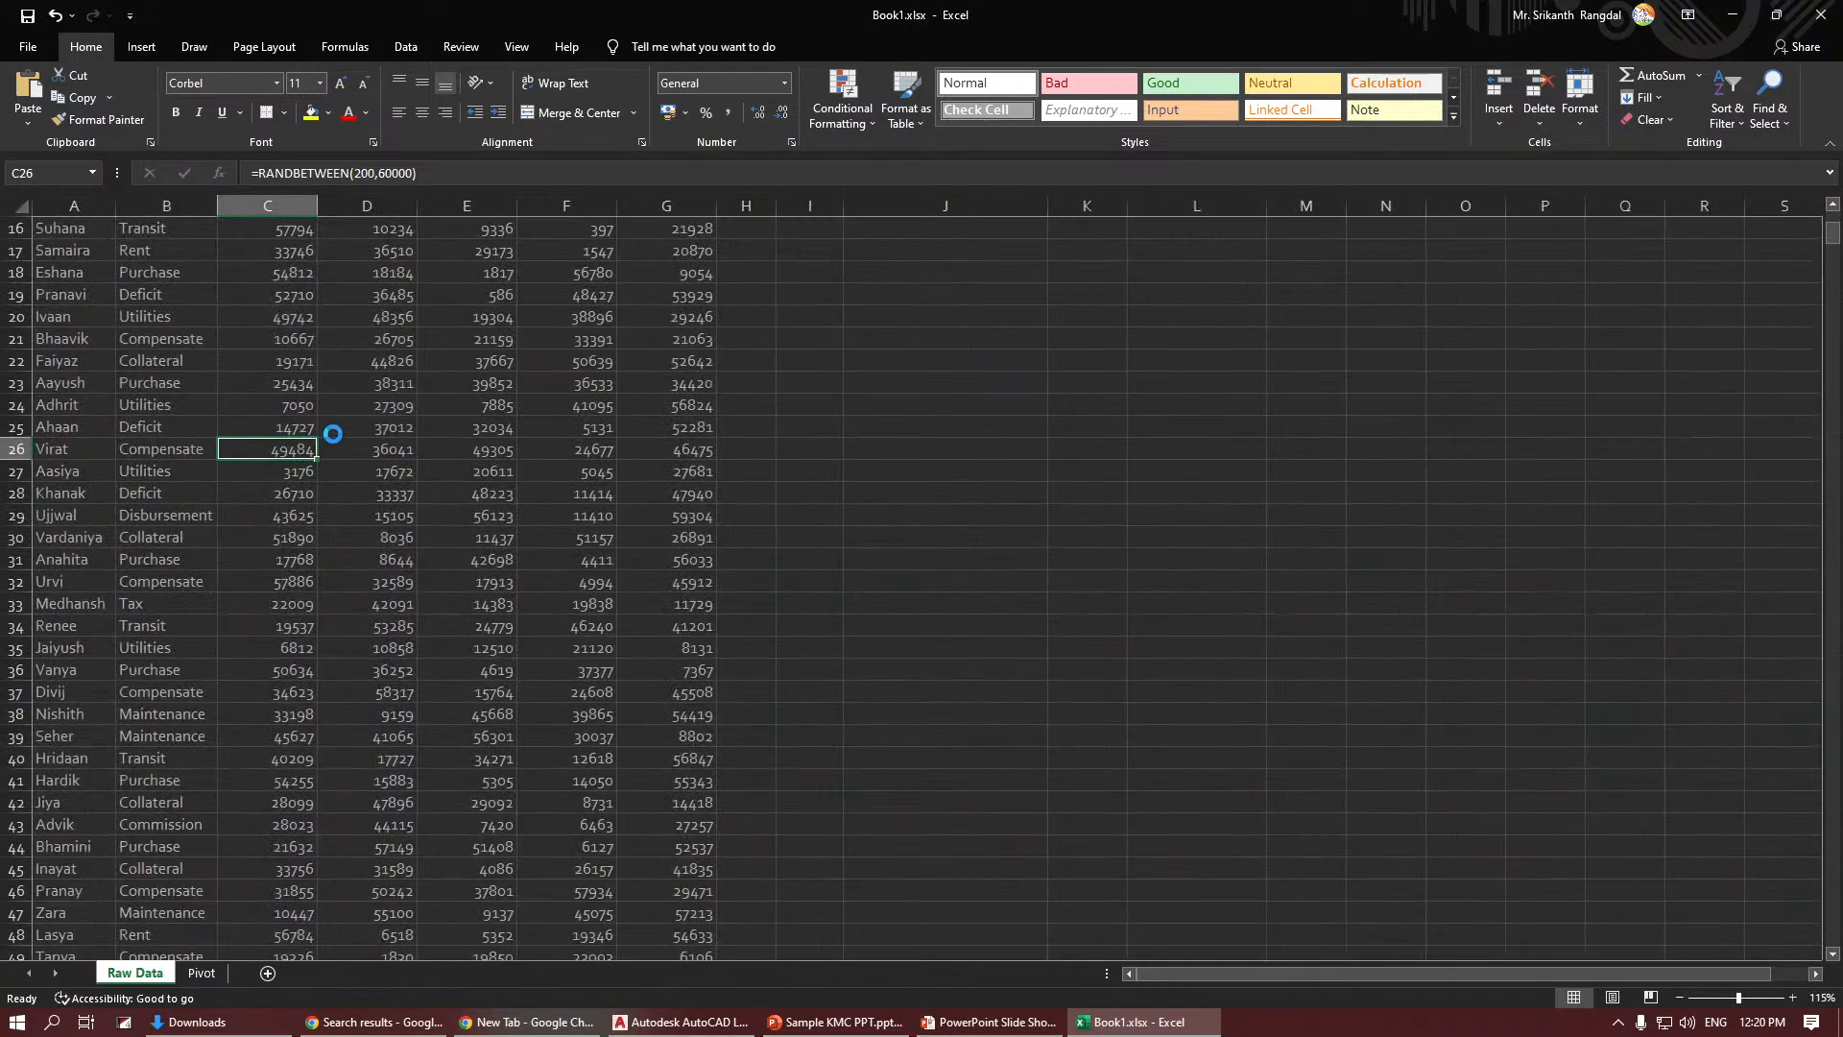
{"action": "scroll", "coordinate": [334, 433], "scroll_direction": "up", "scroll_amount": 1, "text": "ctrl"}
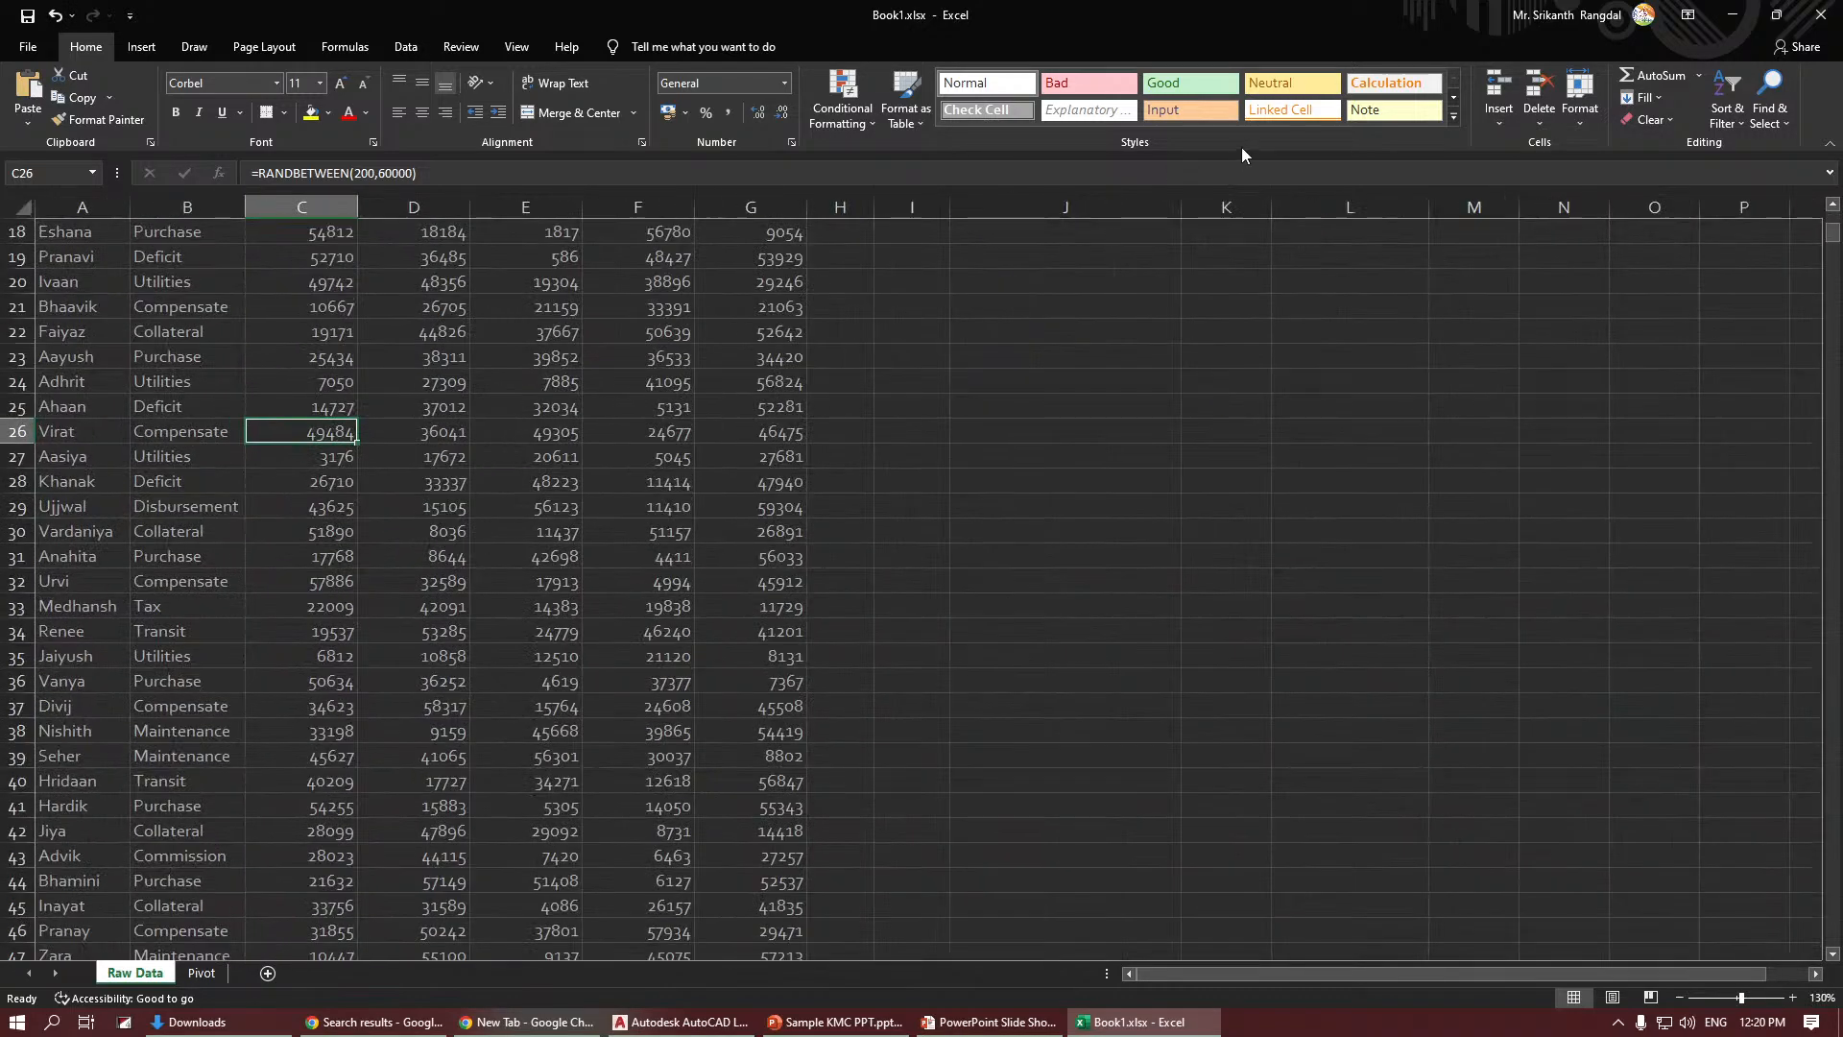
Switch to the running PowerPoint slide show and read the Navigation slide.
{"action": "mouse_move", "coordinate": [908, 1016]}
{"action": "key", "text": "alt+Tab"}
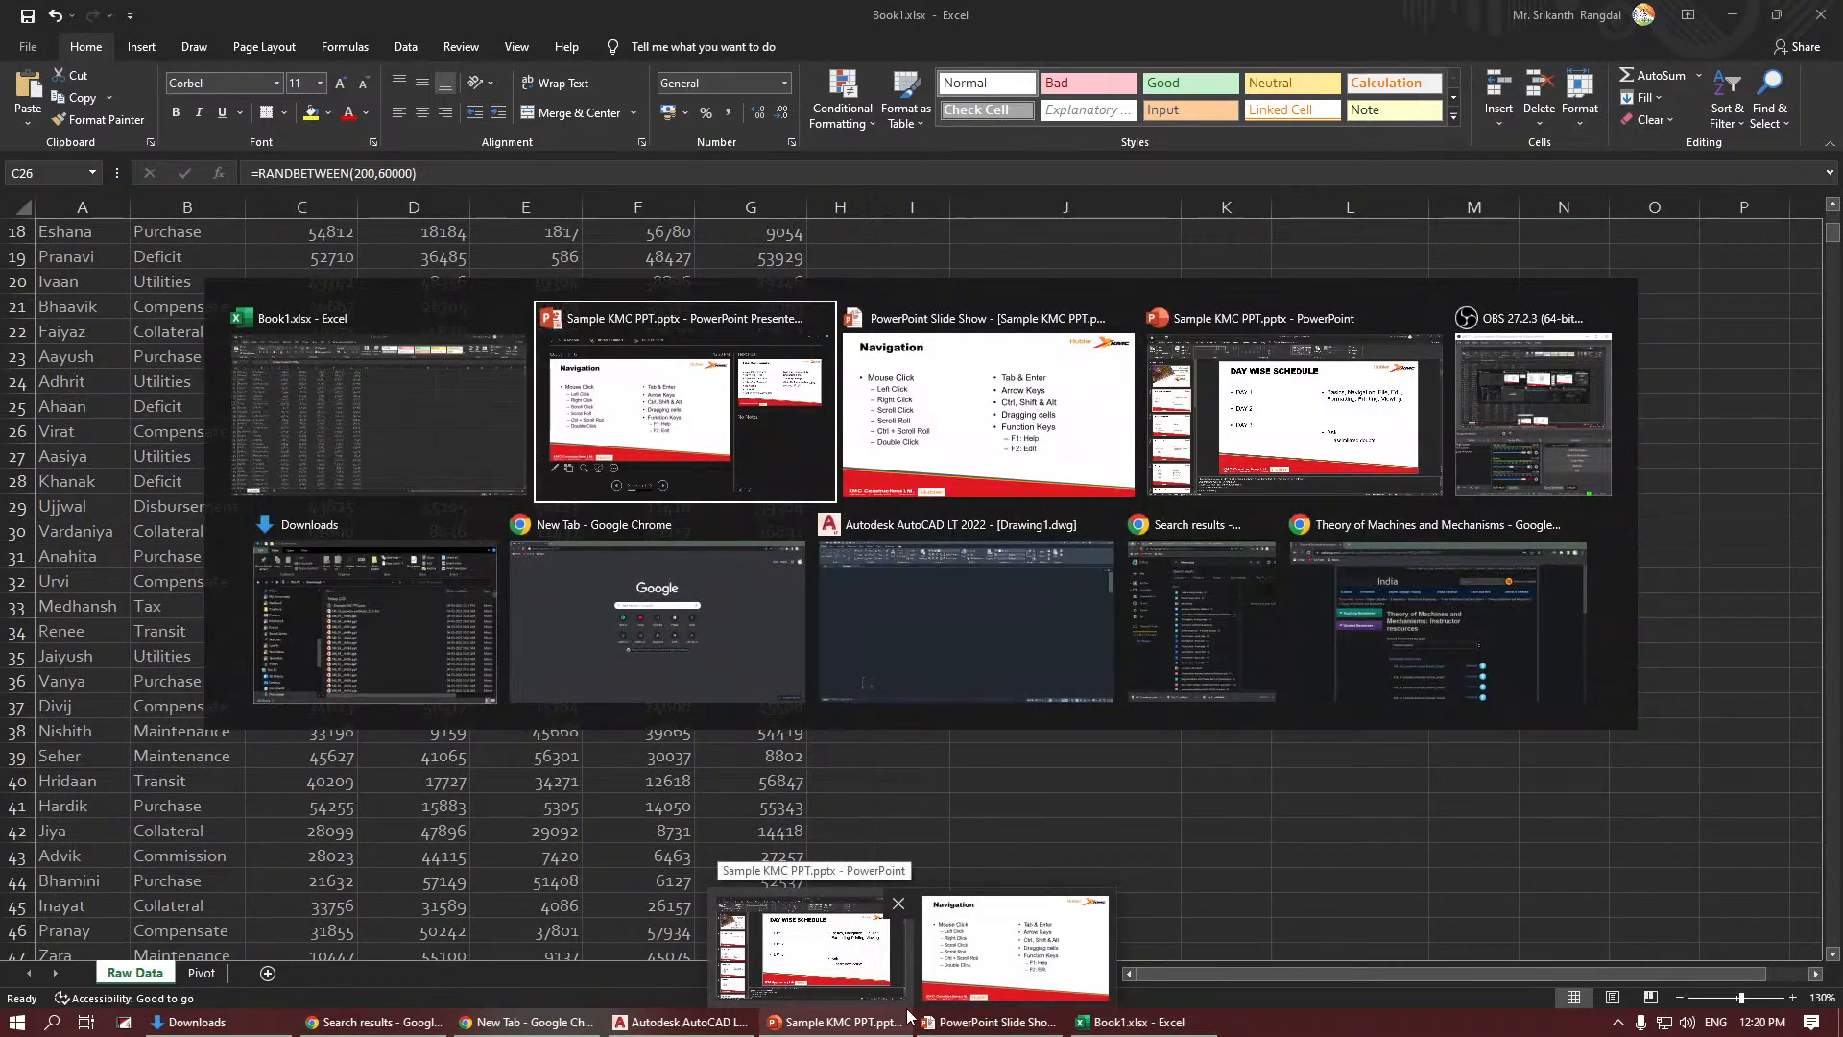
{"action": "left_click", "coordinate": [989, 414]}
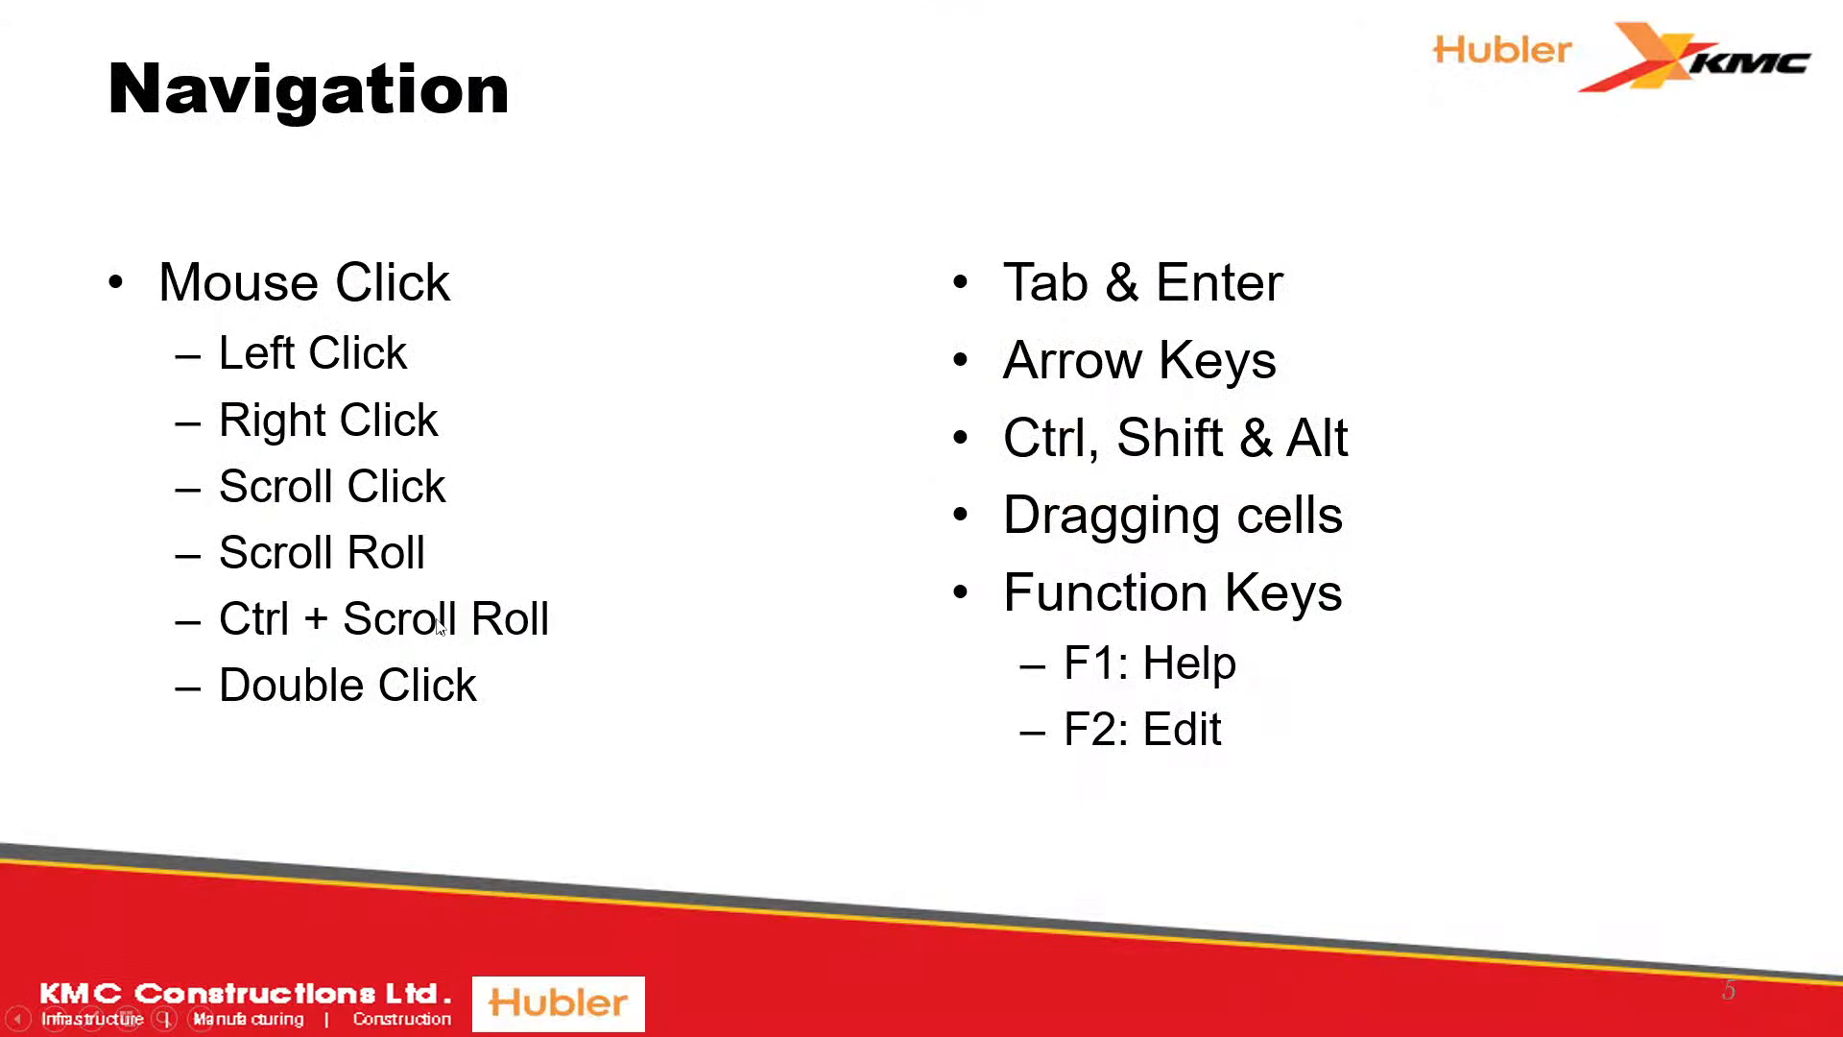
Return to the Book1.xlsx workbook in Excel and enter "sdasdasd" in cell H26.
{"action": "key", "text": "alt+Tab"}
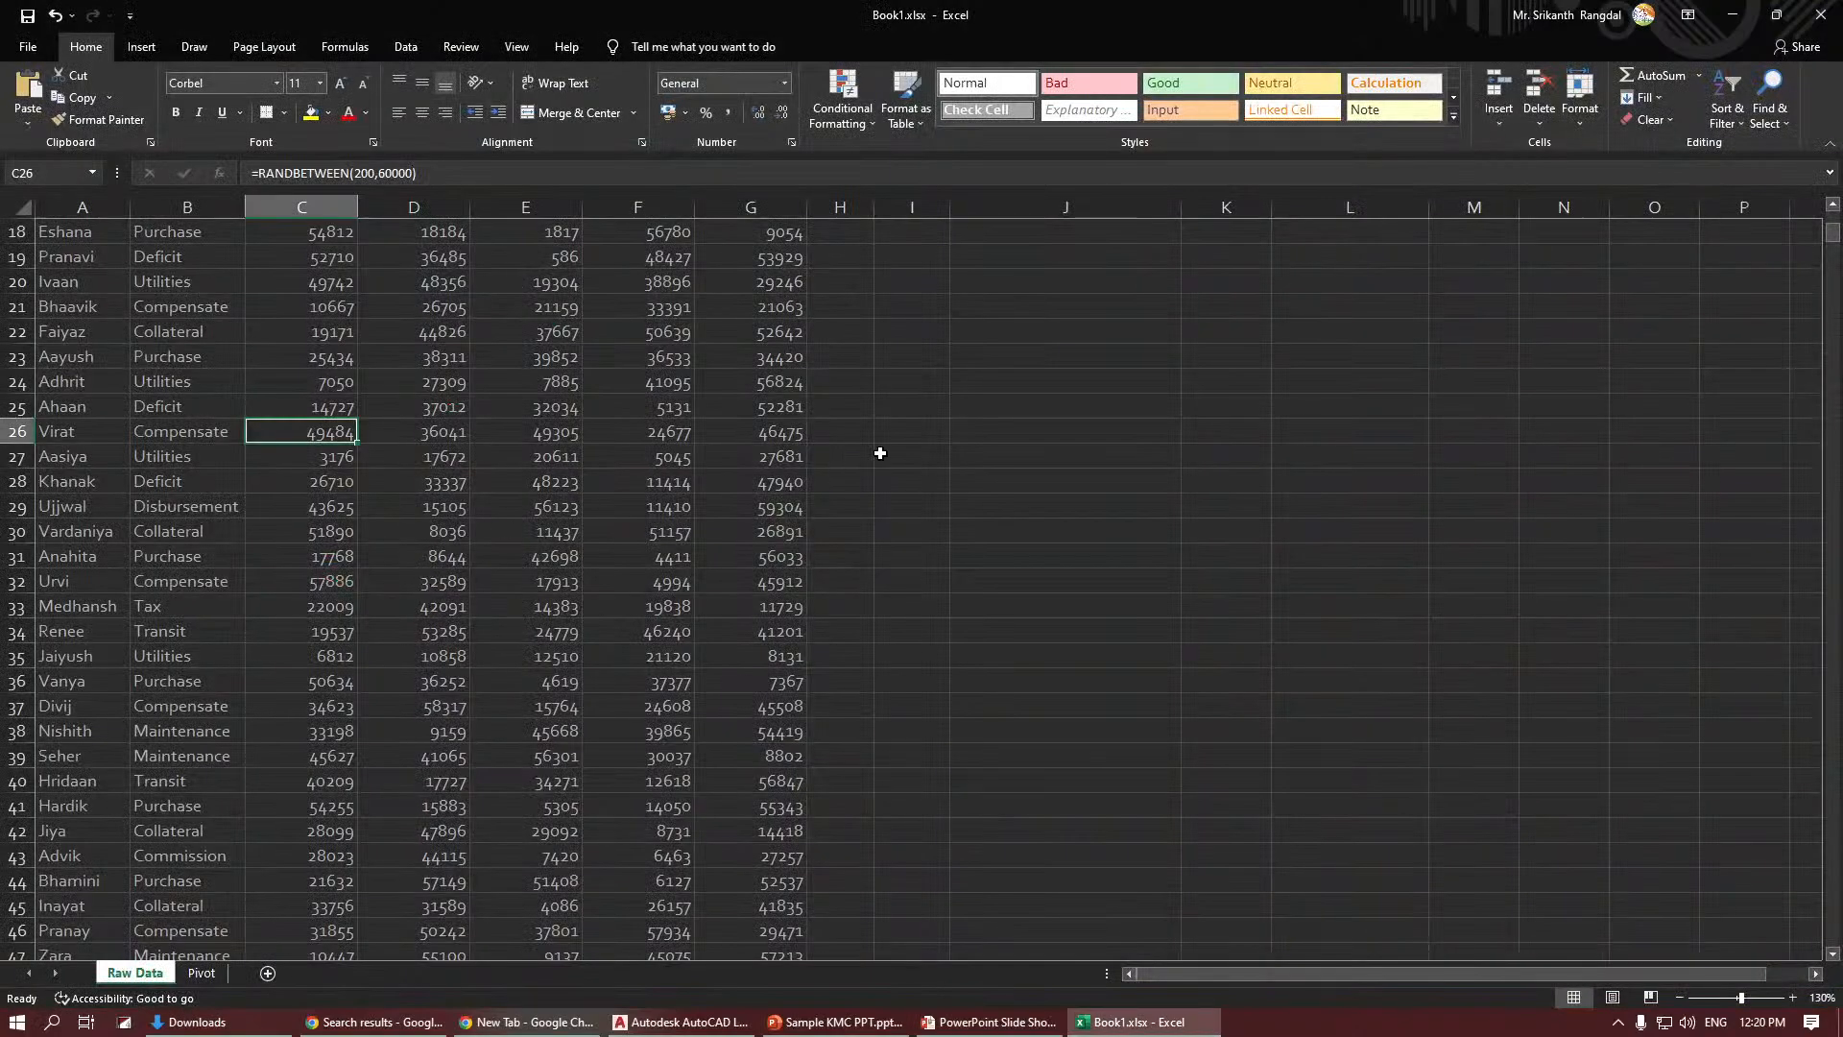
{"action": "double_click", "coordinate": [859, 428]}
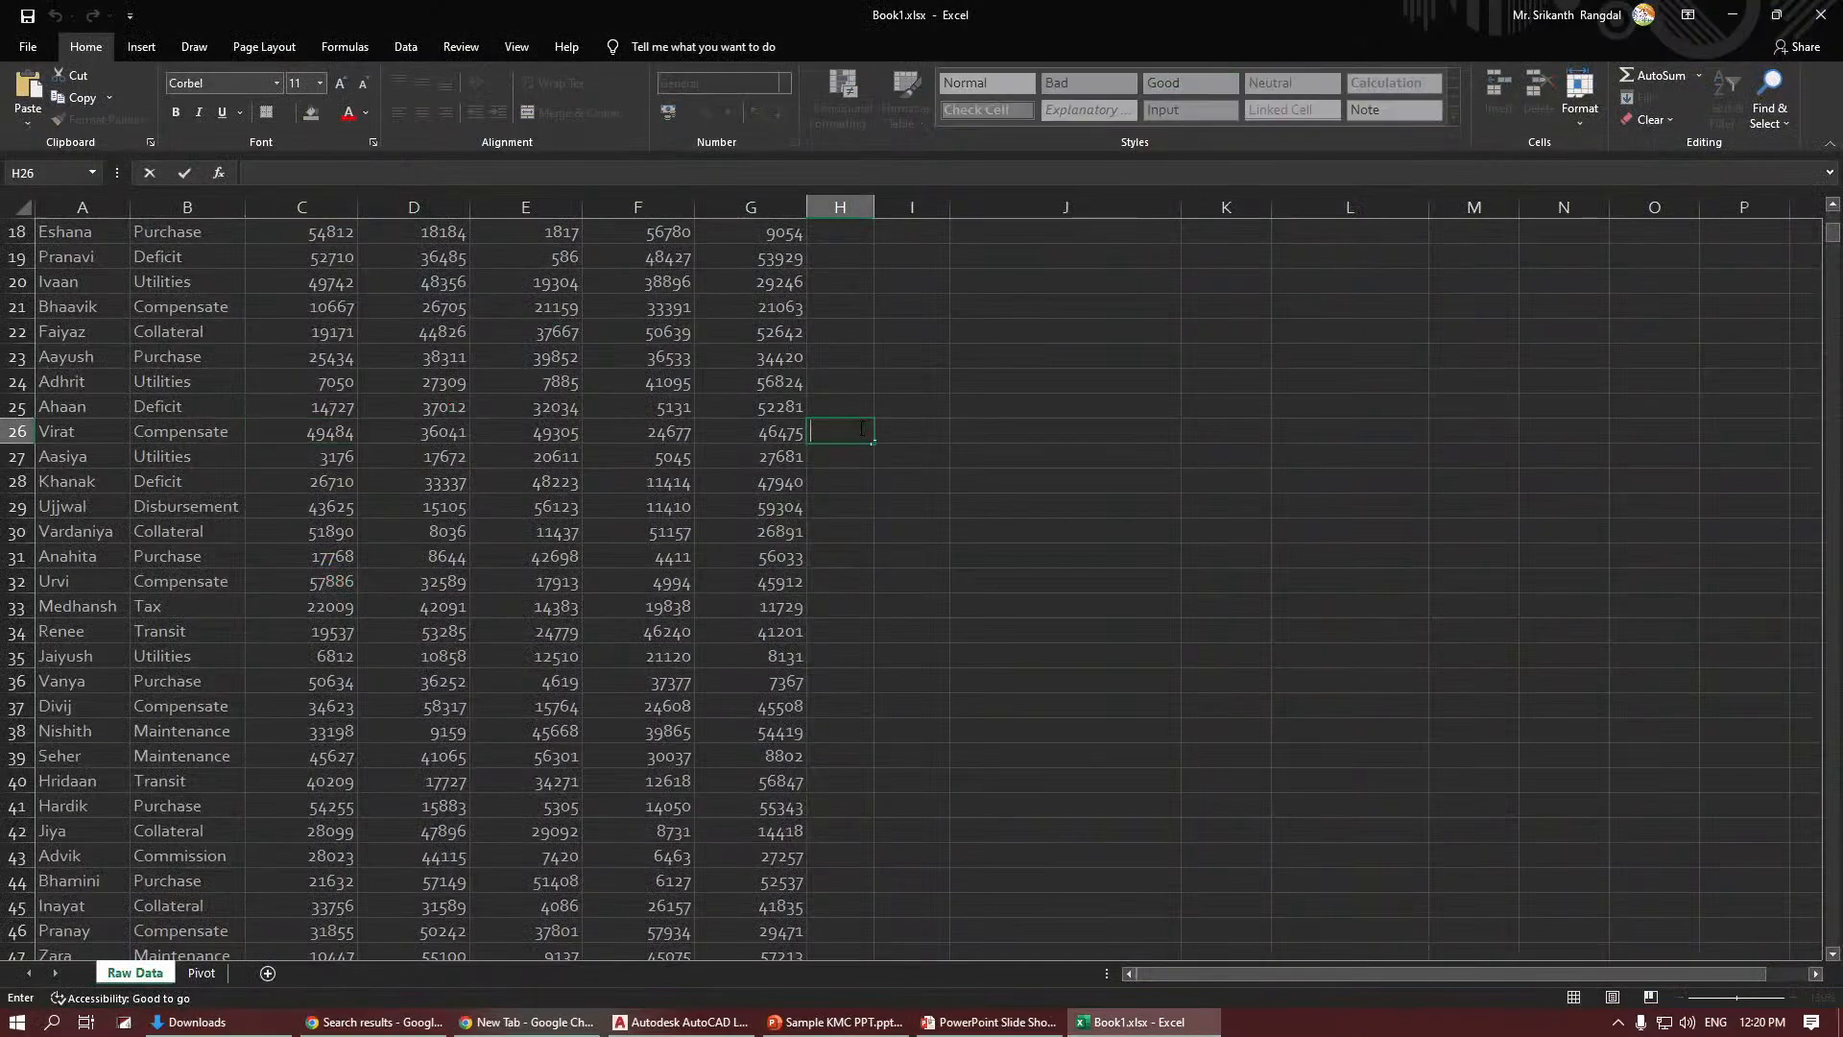
{"action": "type", "text": "sdasdasd"}
Enter "asdasdasdad" in cell I24.
{"action": "left_click", "coordinate": [925, 394]}
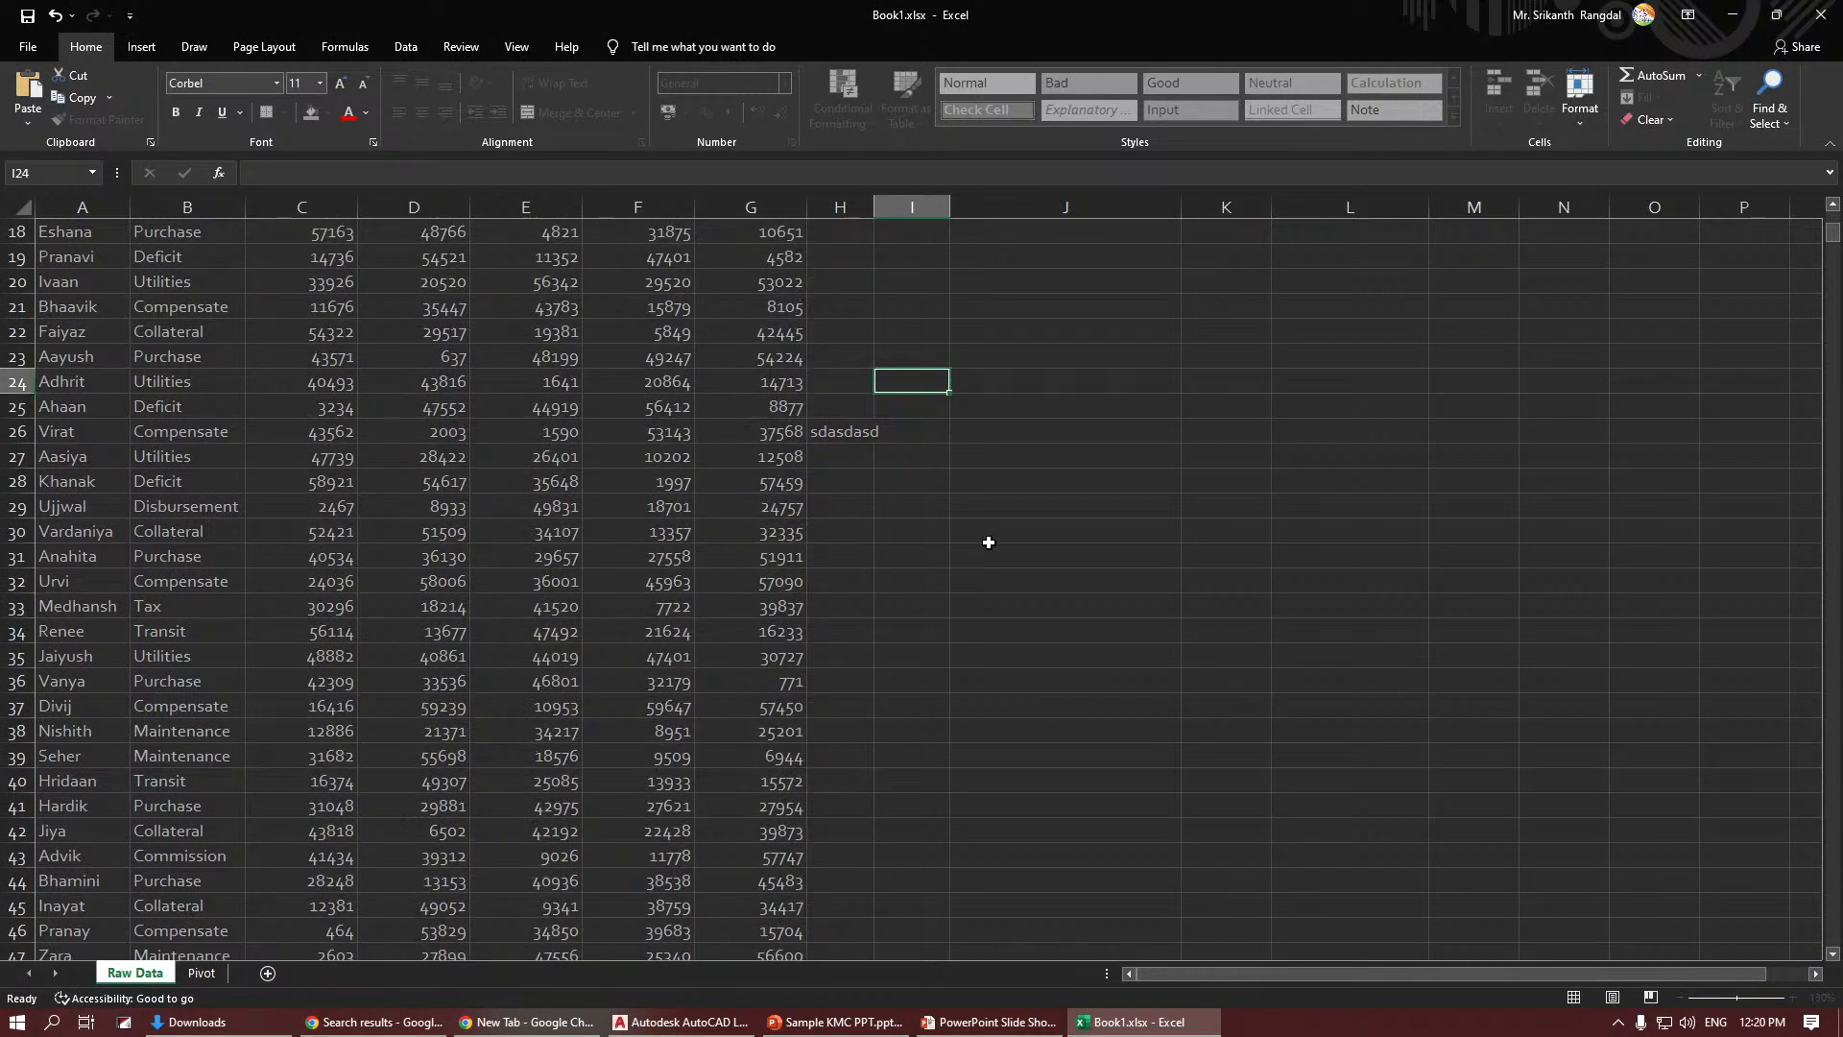
{"action": "type", "text": "asdasdasdad"}
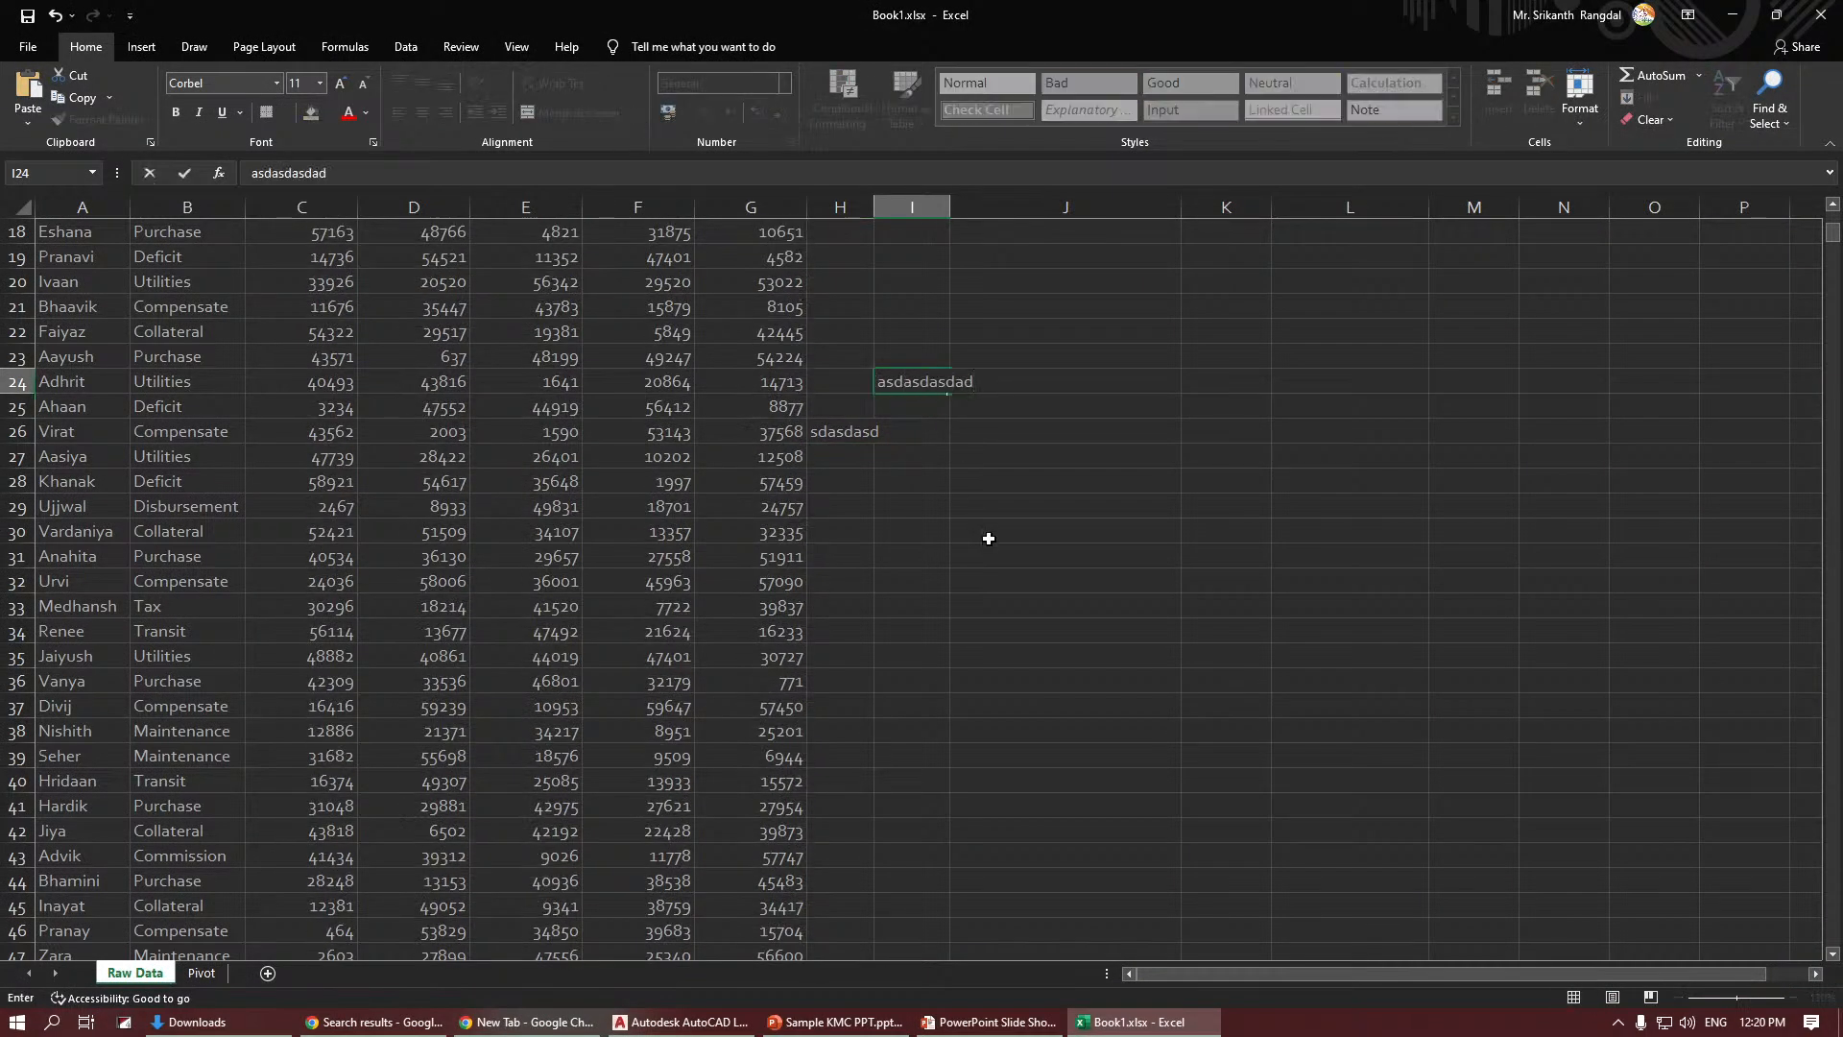
{"action": "key", "text": "Tab"}
Edit the existing text inside cell I24 so that it reads "asda sadas sdasdad".
{"action": "double_click", "coordinate": [909, 379]}
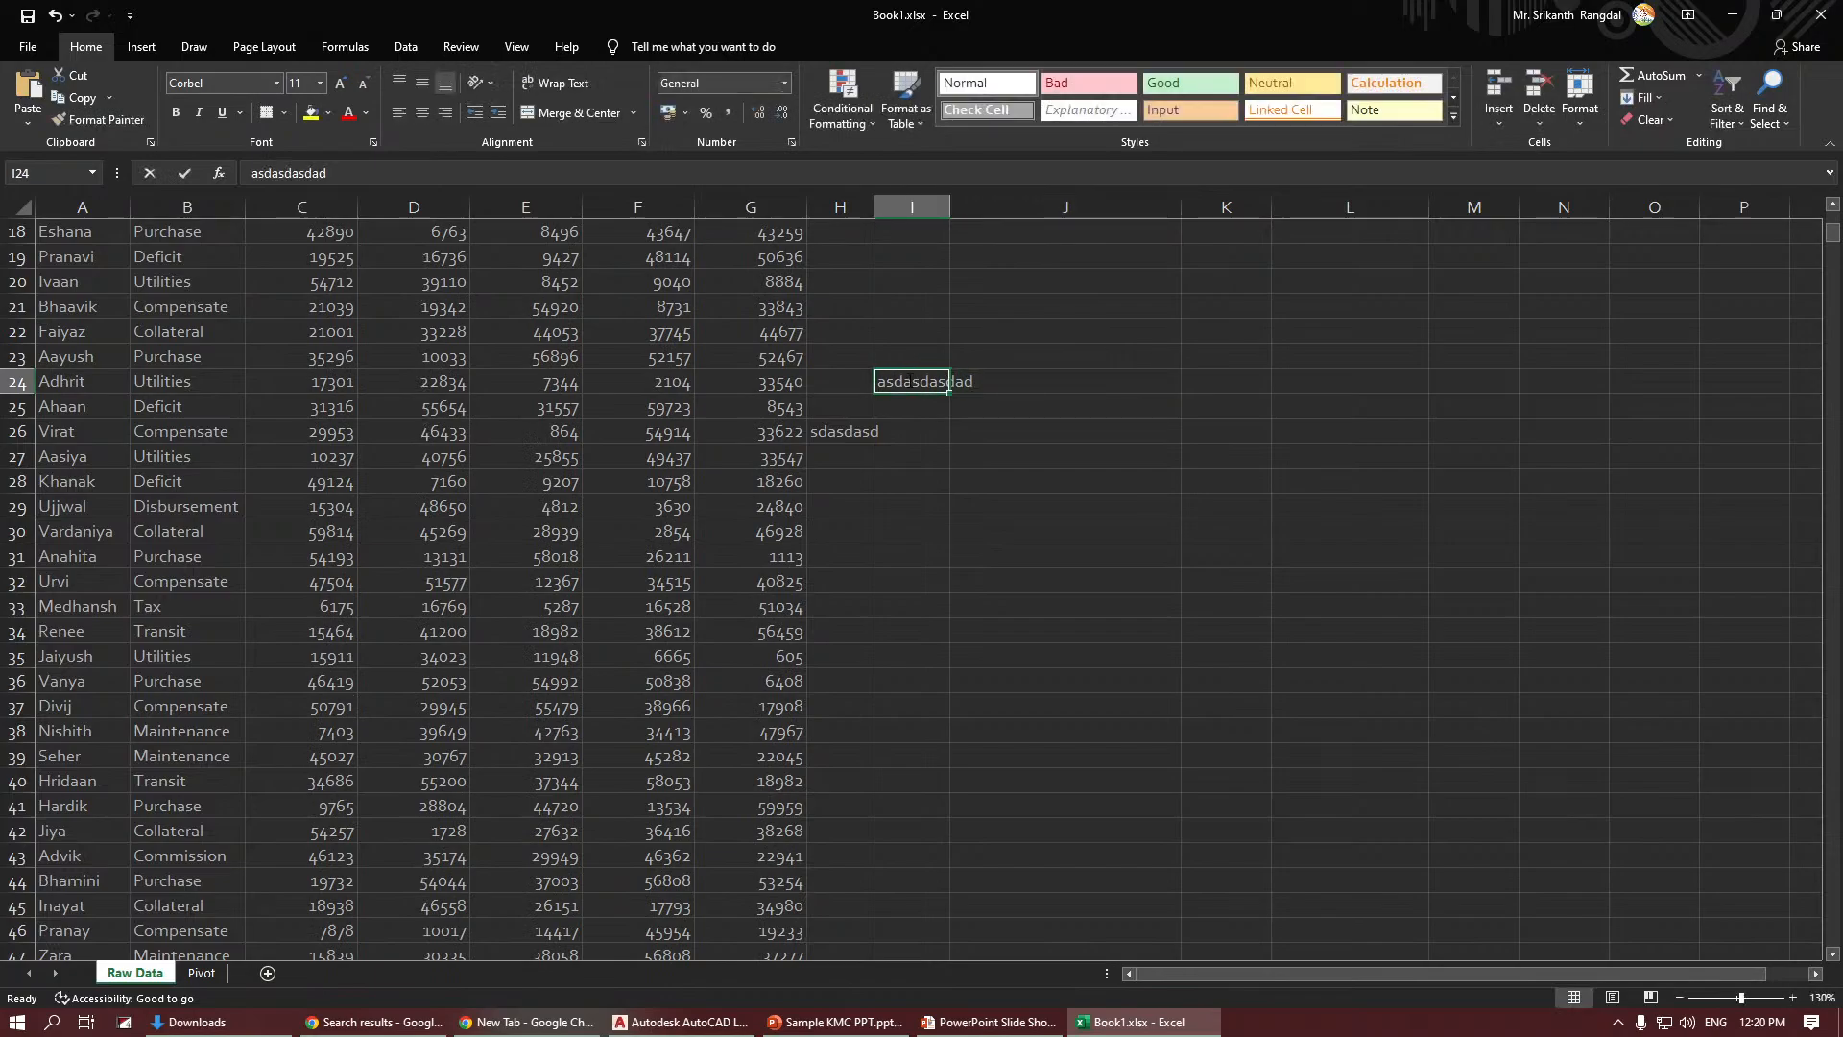
{"action": "double_click", "coordinate": [912, 381]}
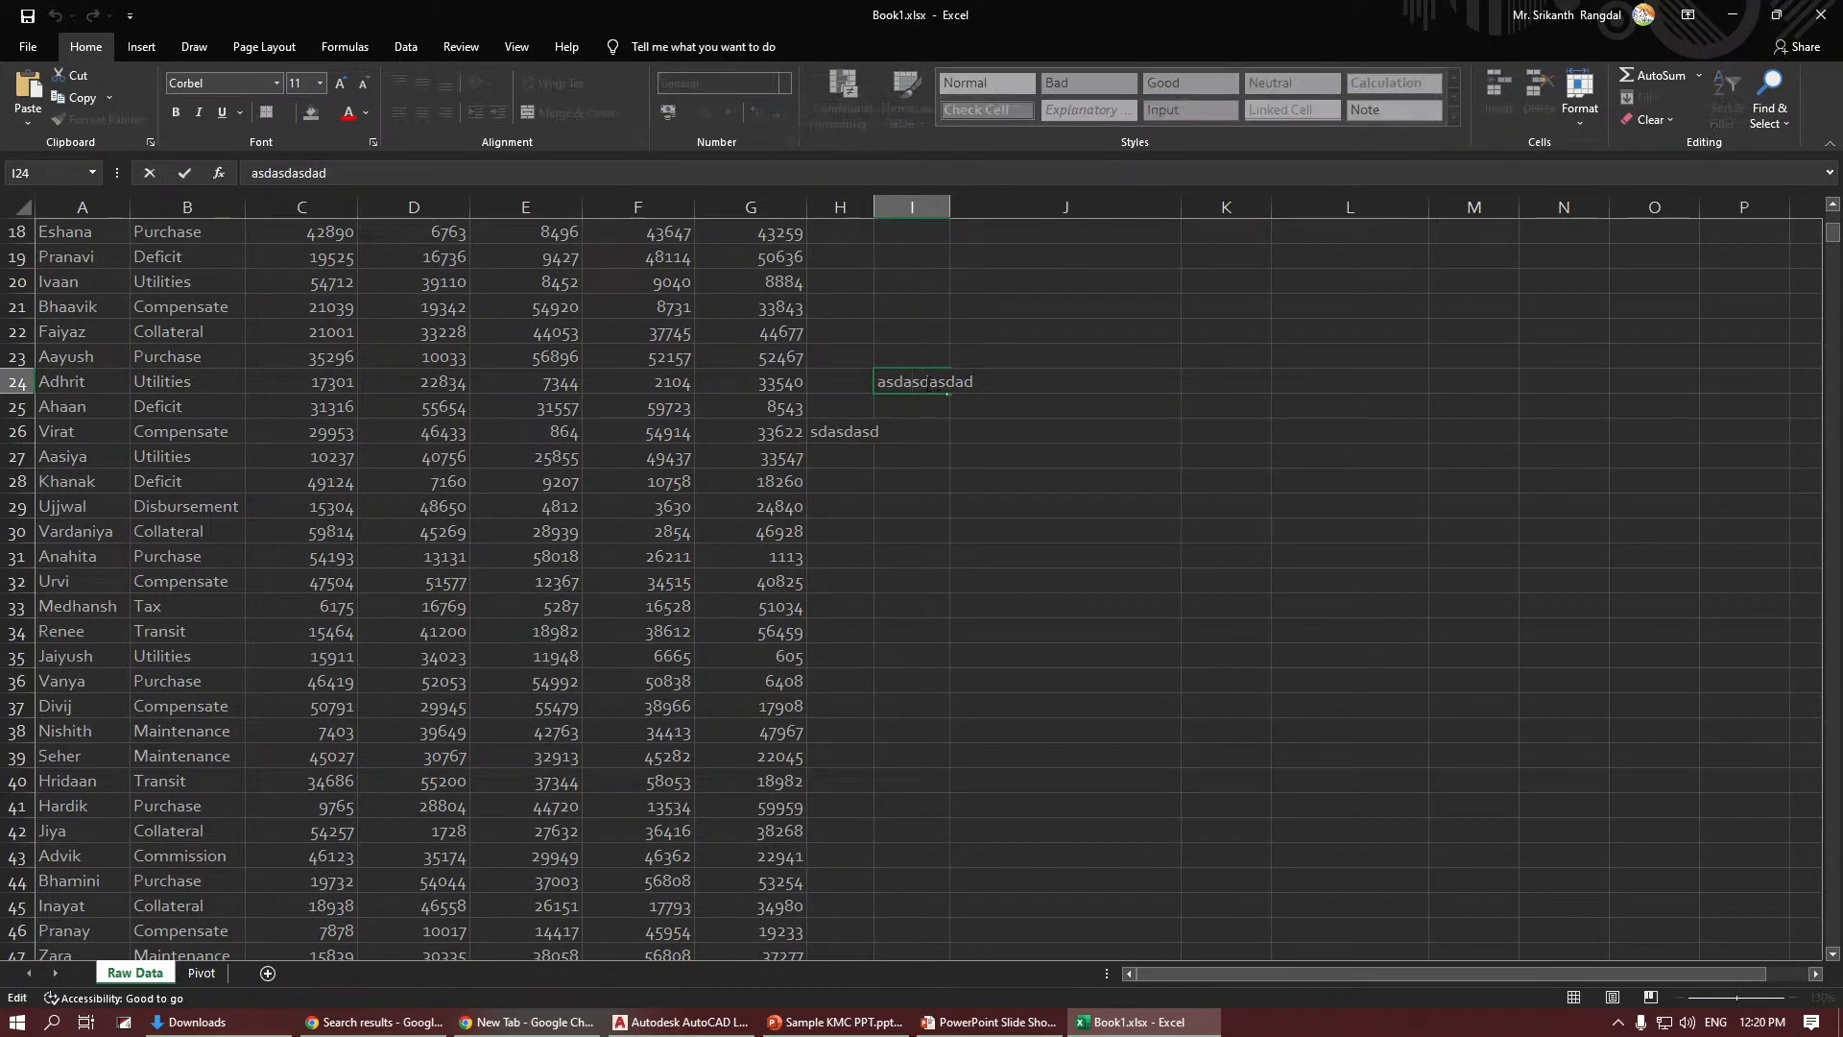
{"action": "type", "text": "sadas"}
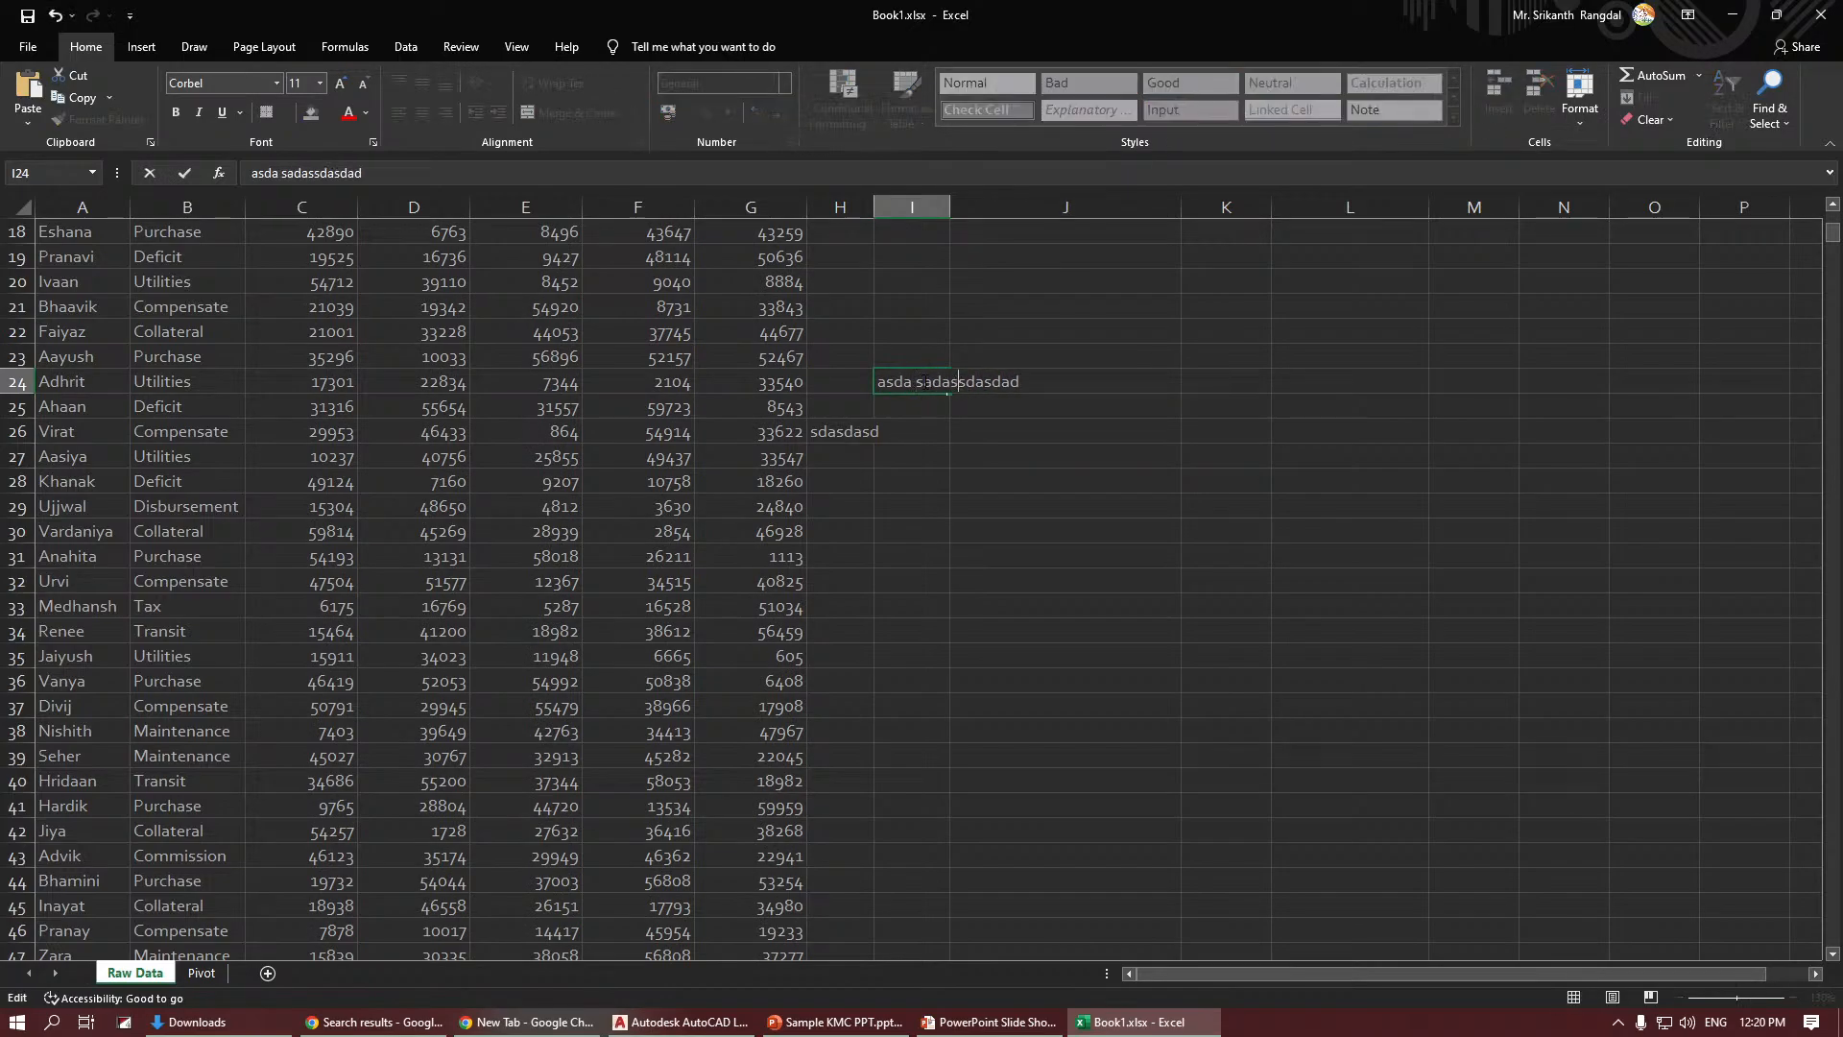
{"action": "left_click", "coordinate": [982, 422]}
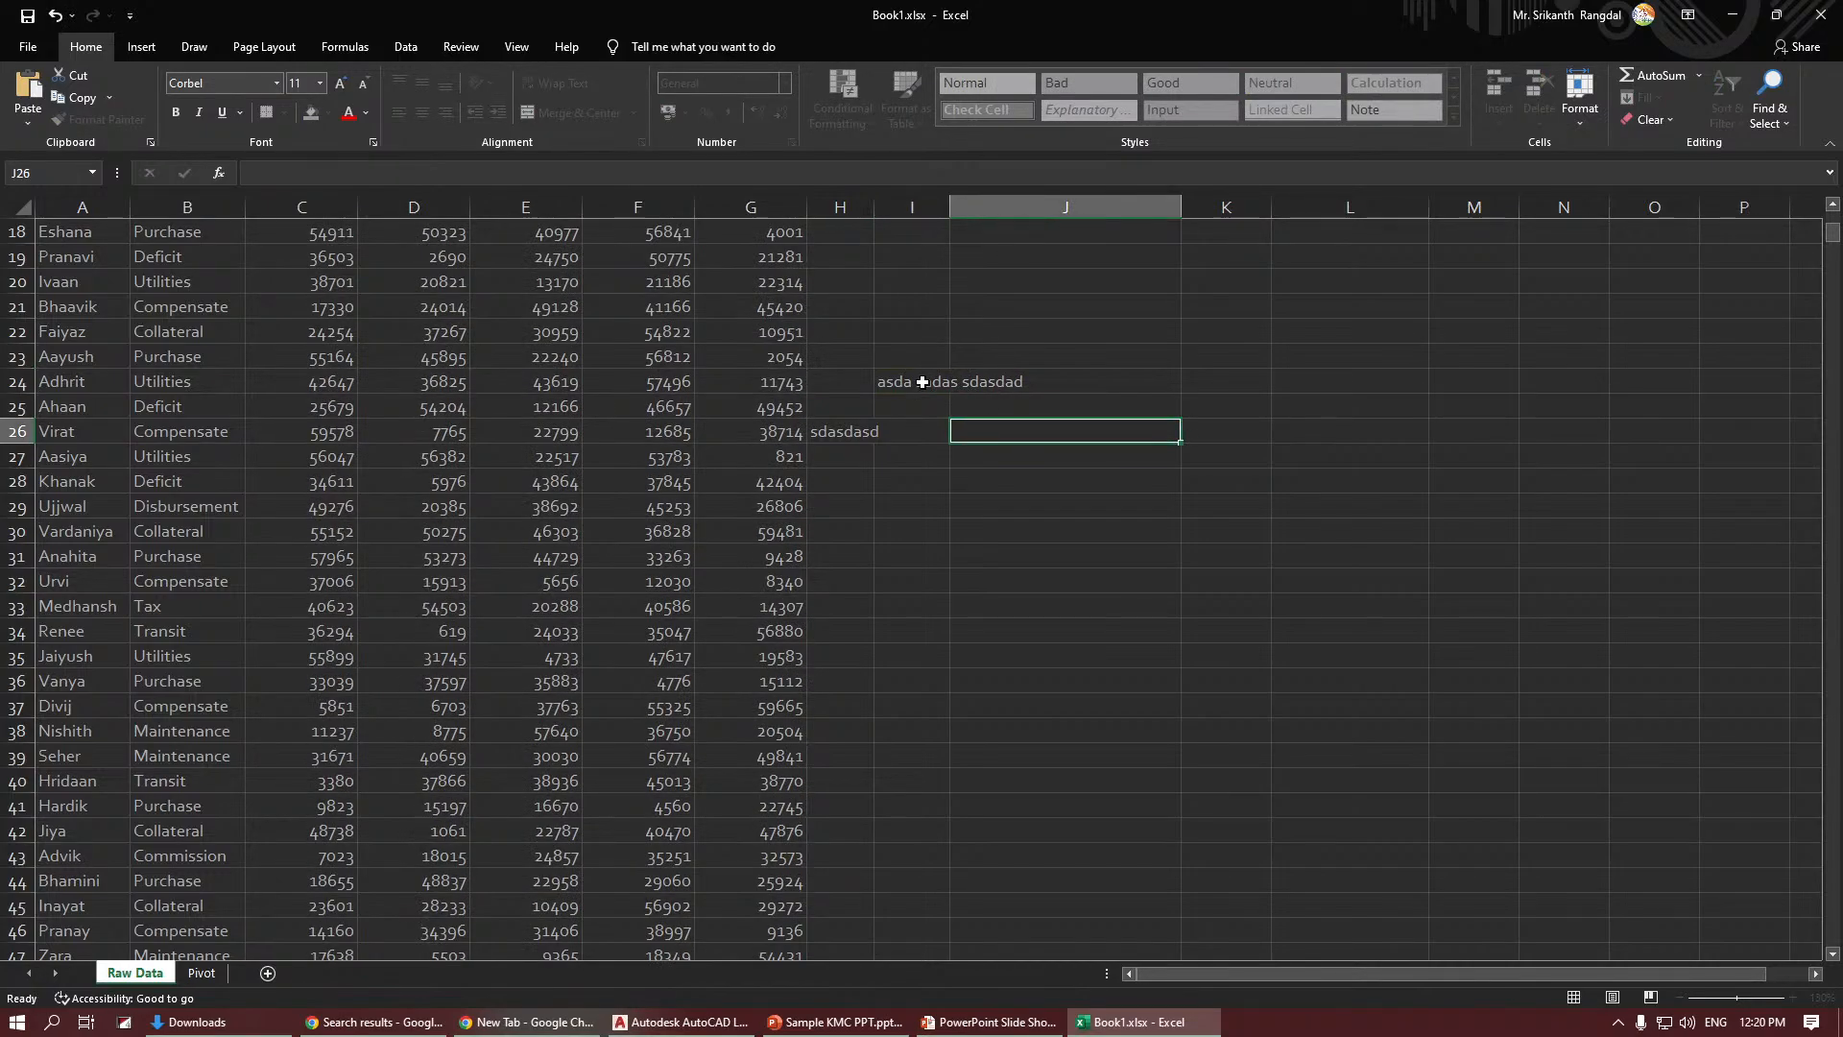
Replace the whole content of cell I24 with "asdasdas" and reselect the cell.
{"action": "left_click", "coordinate": [924, 383]}
{"action": "type", "text": "asdasdas"}
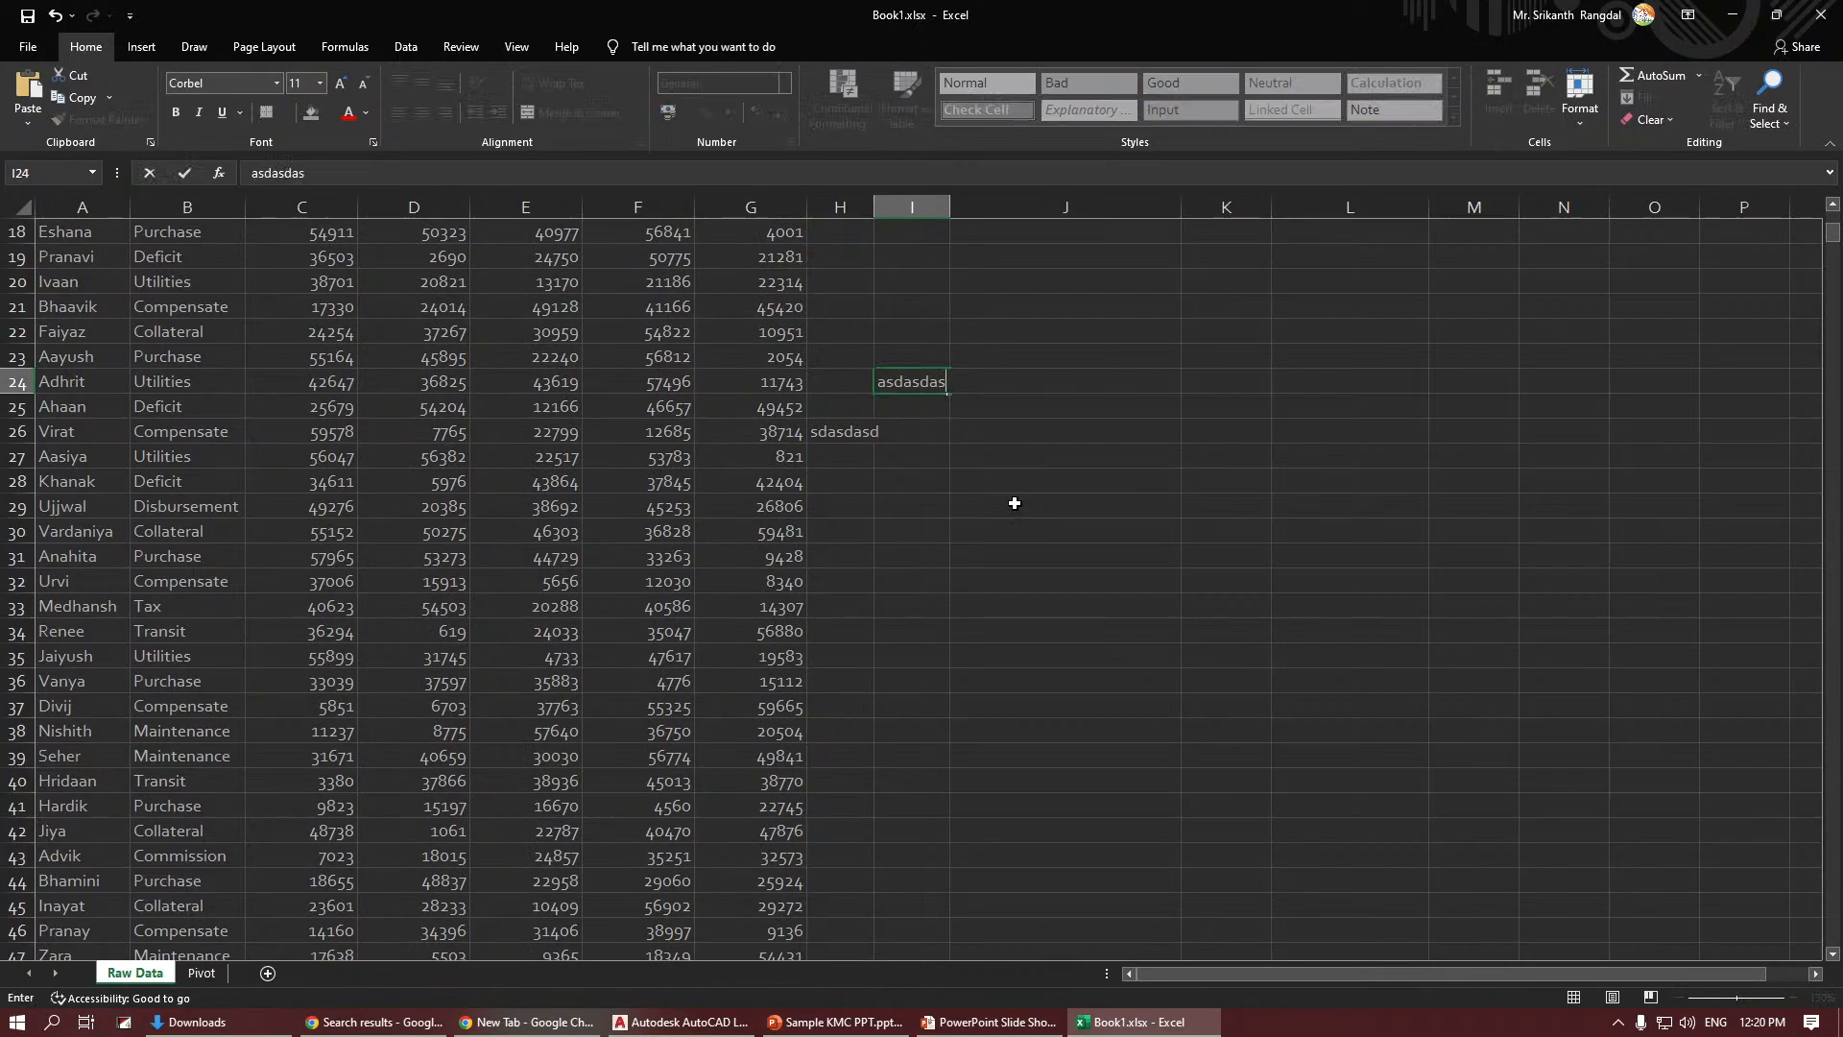
{"action": "key", "text": "Tab"}
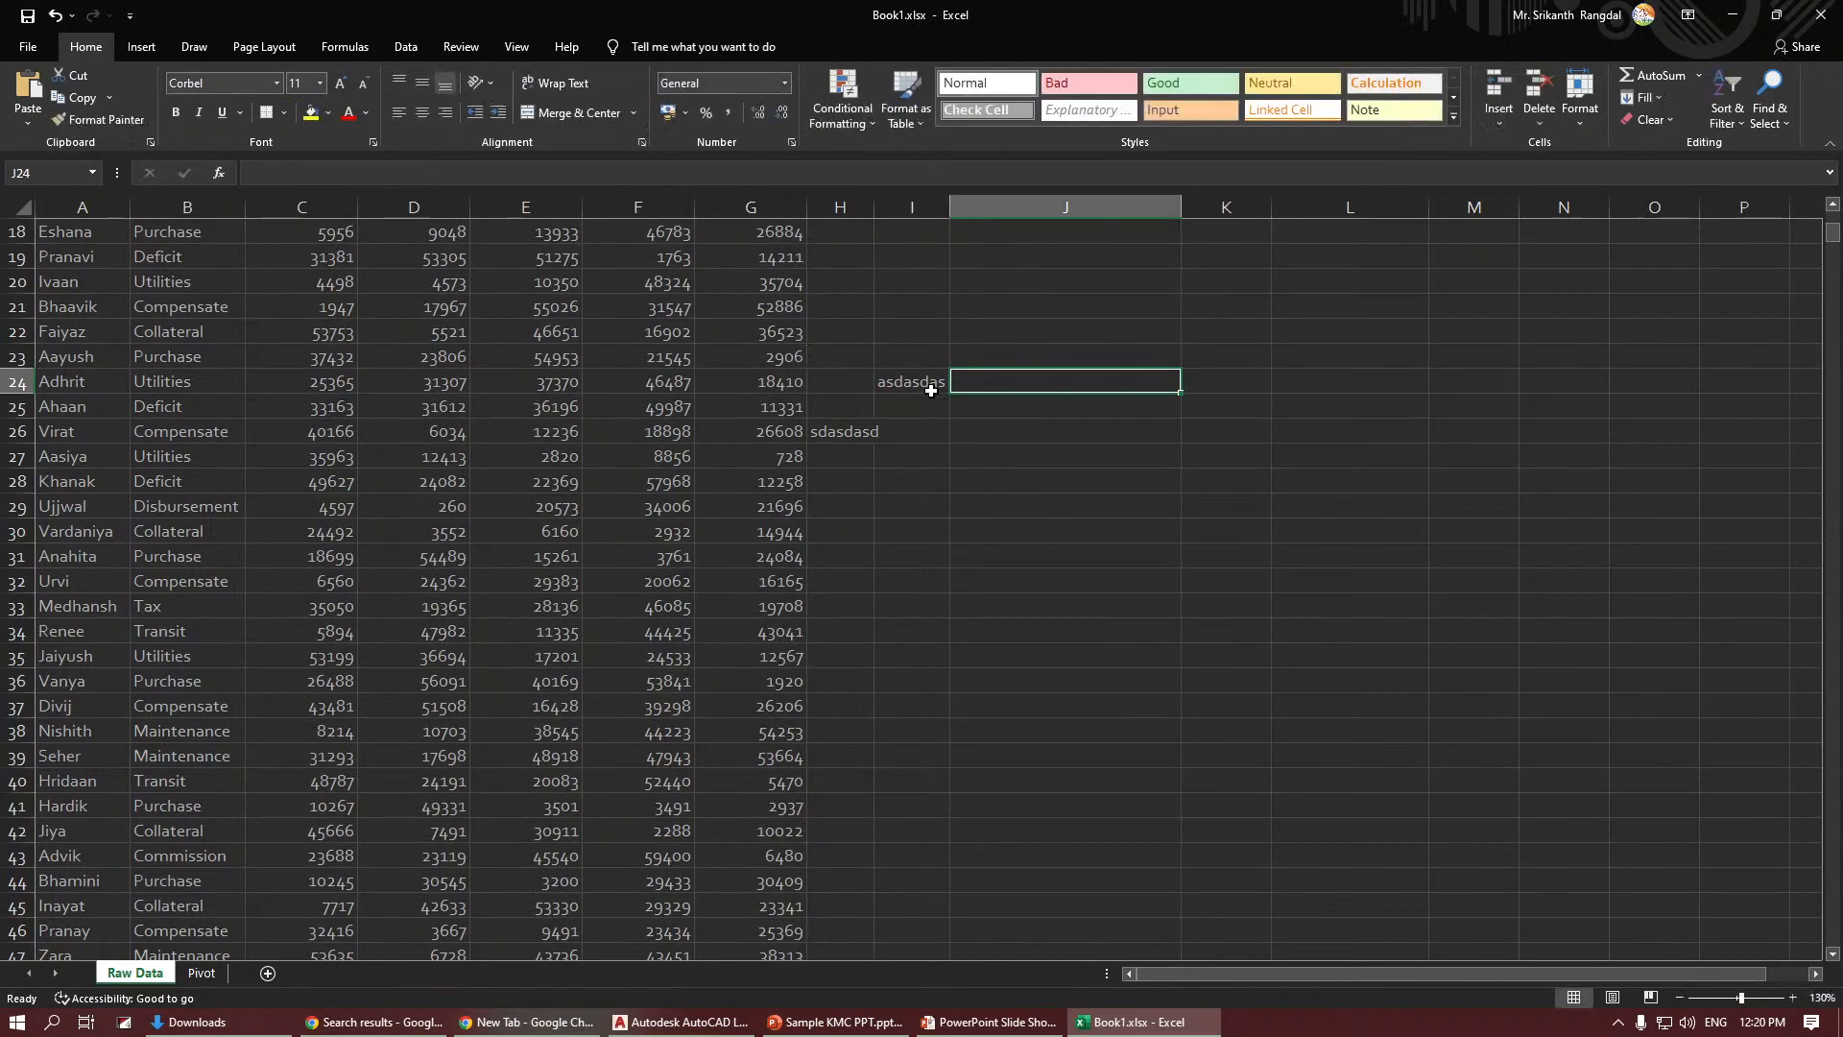
{"action": "left_click", "coordinate": [930, 386]}
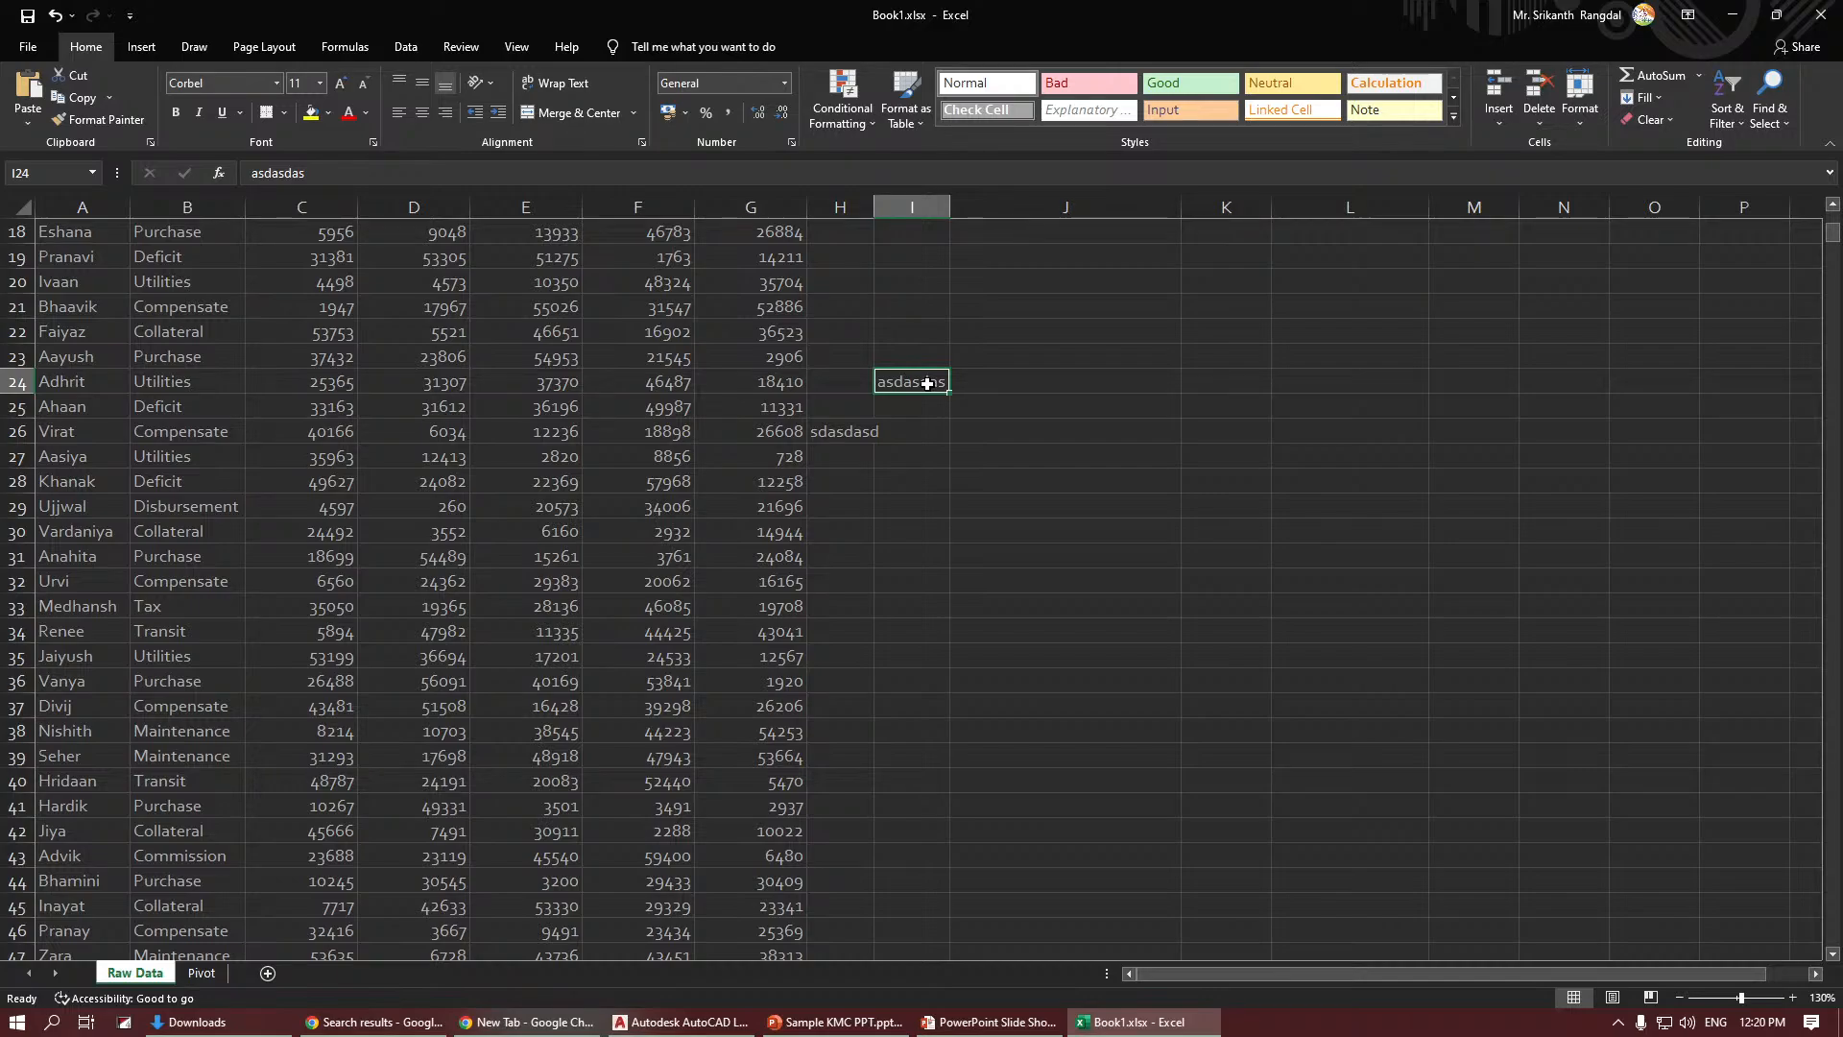
Check the Navigation slide in PowerPoint, return to Excel, and insert a space in cell I24's text to make it "asdas das".
{"action": "key", "text": "alt+Tab"}
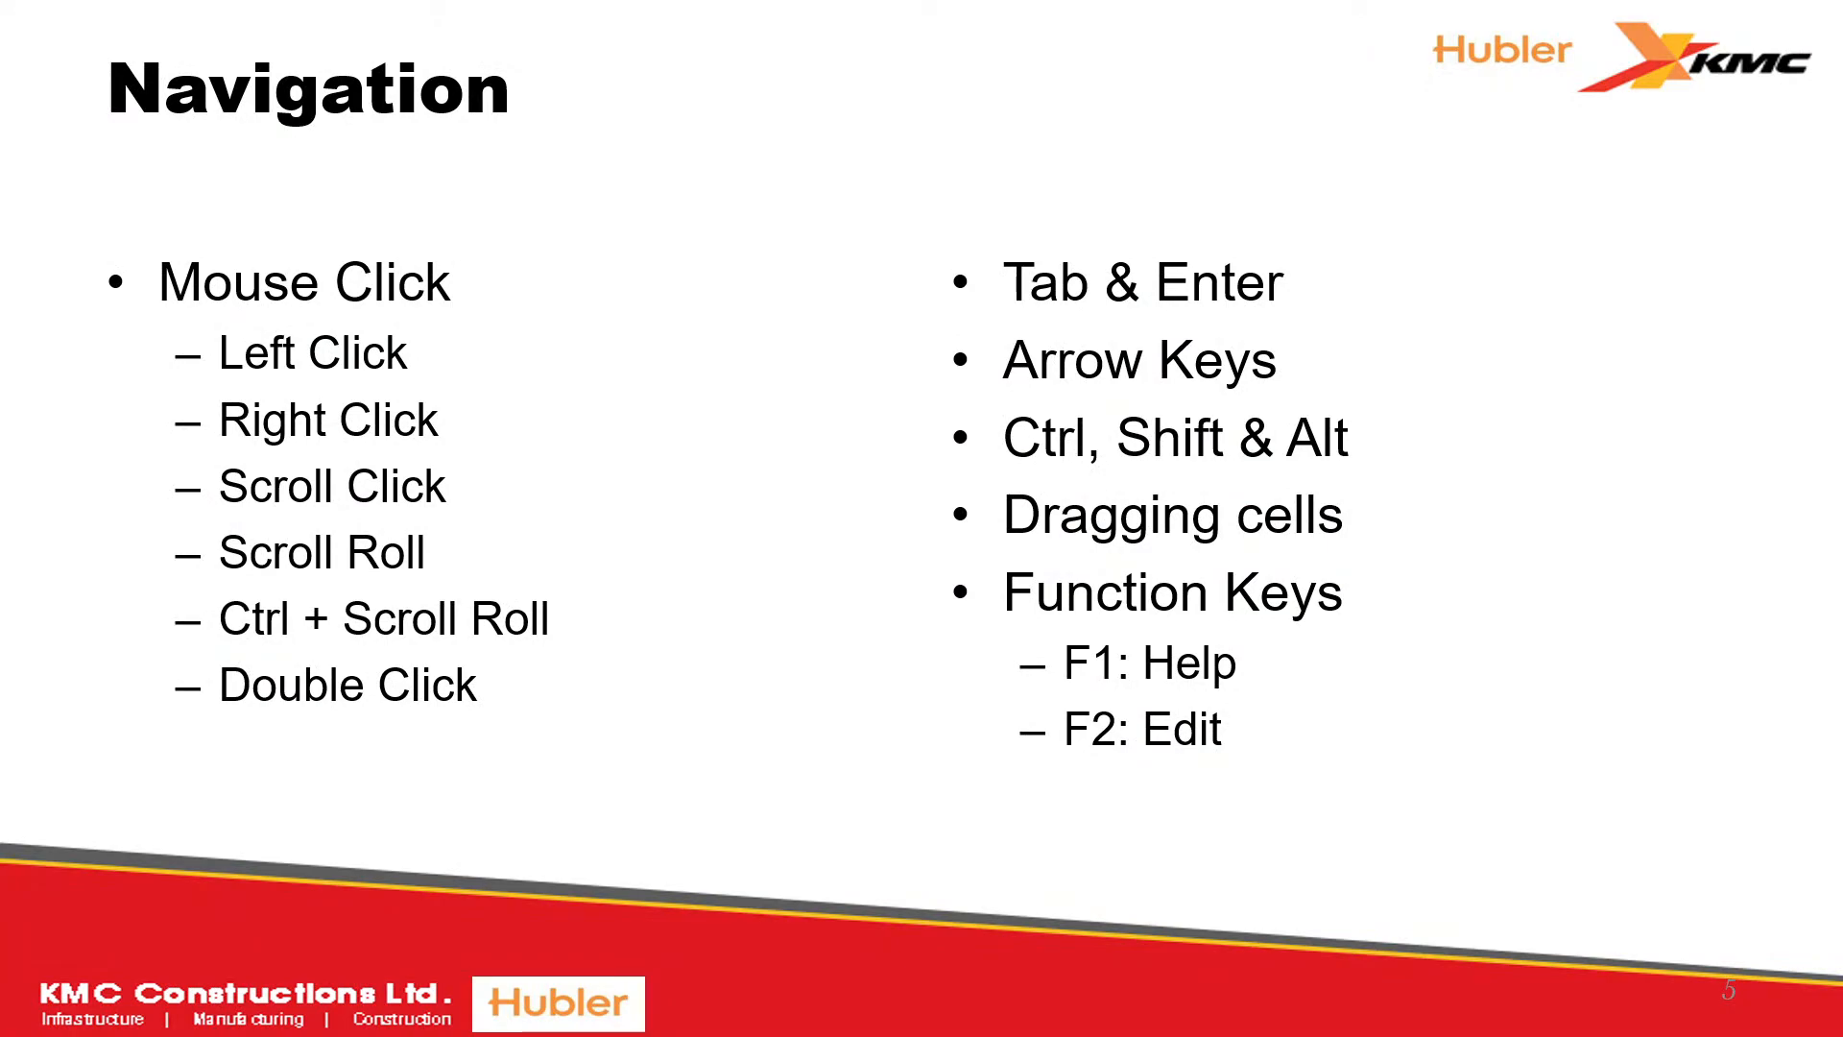
{"action": "key", "text": "alt+Tab"}
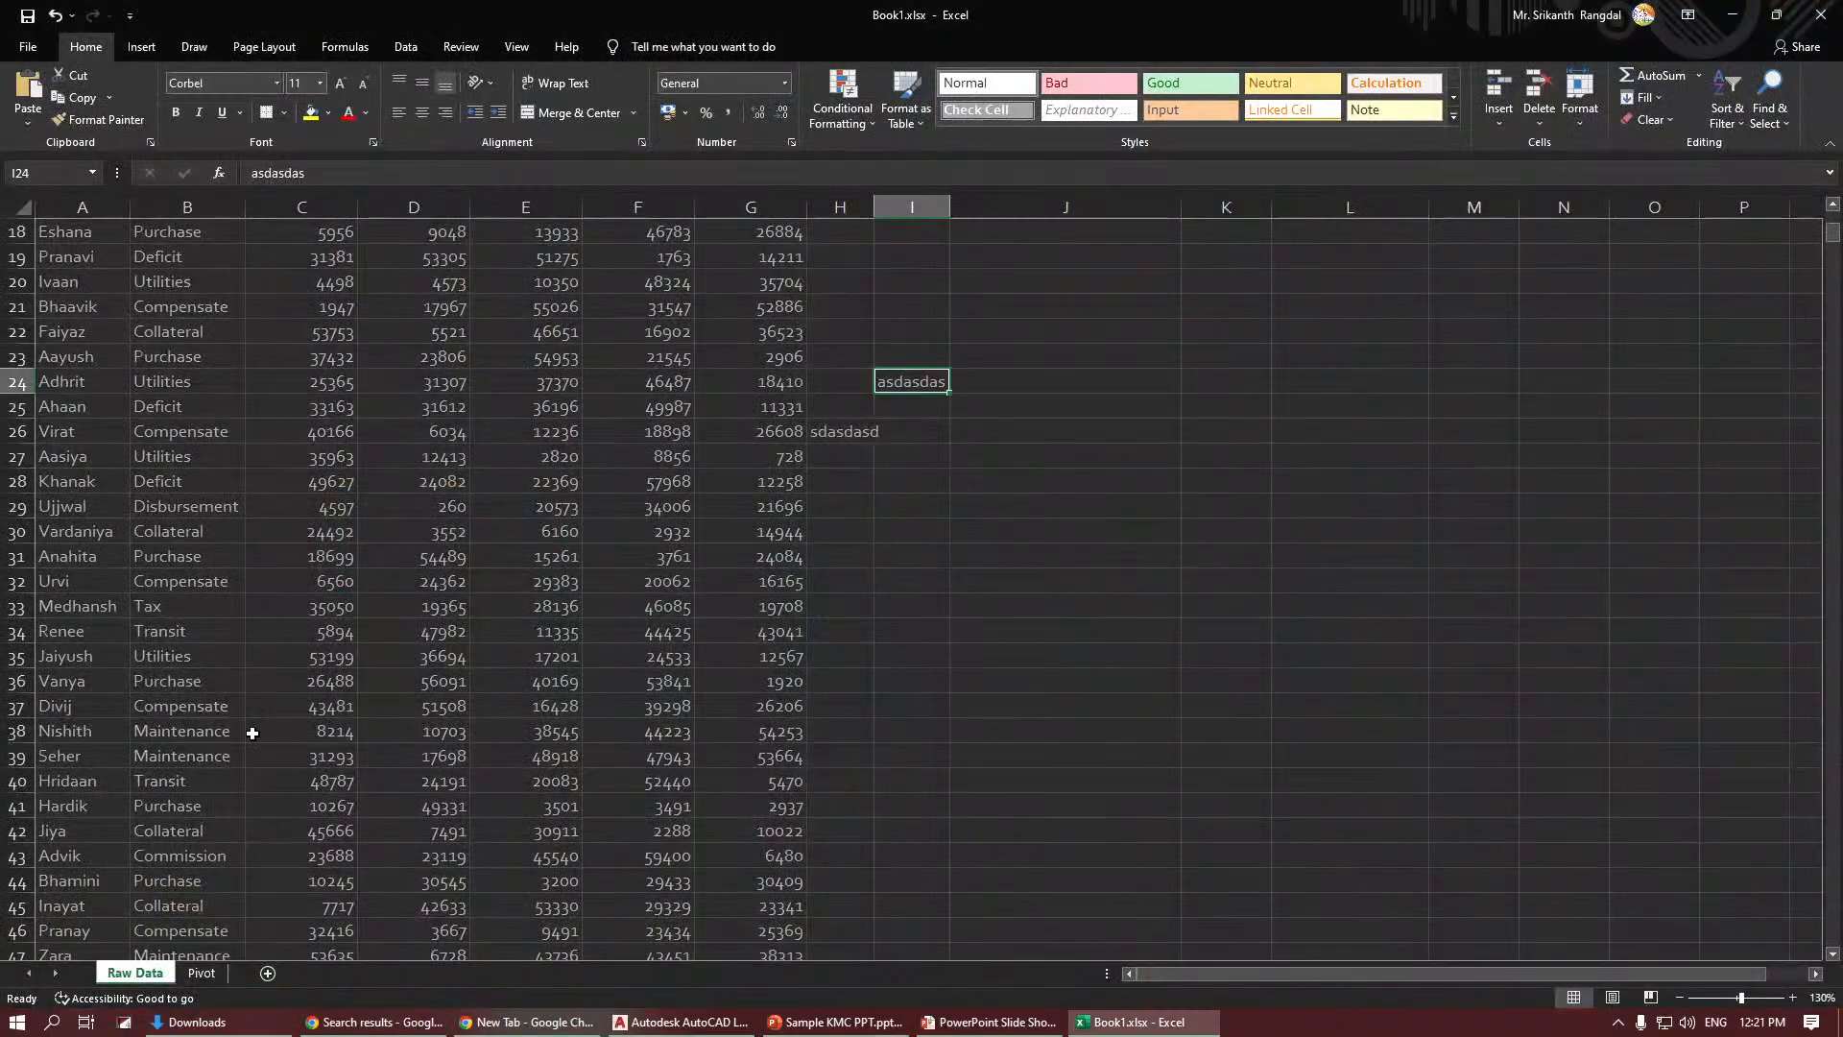
{"action": "left_click", "coordinate": [1049, 391]}
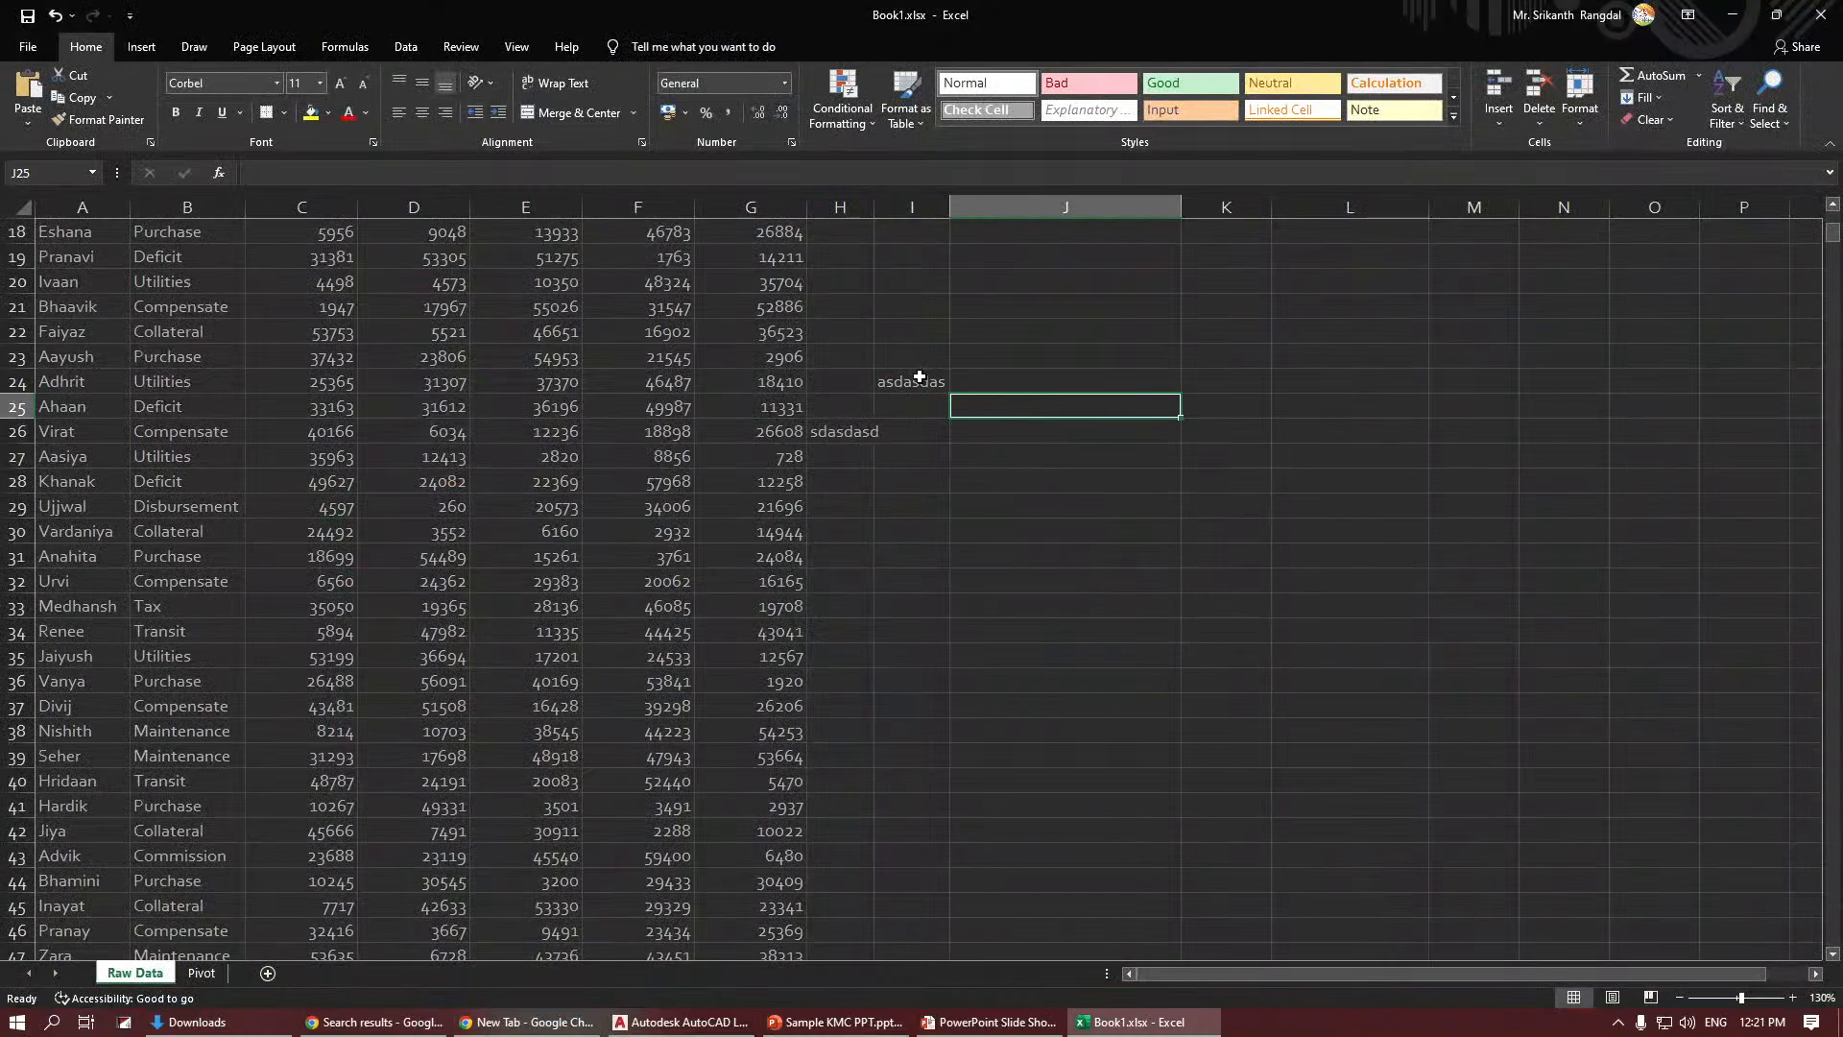
{"action": "left_click", "coordinate": [921, 379]}
{"action": "key", "text": "F2"}
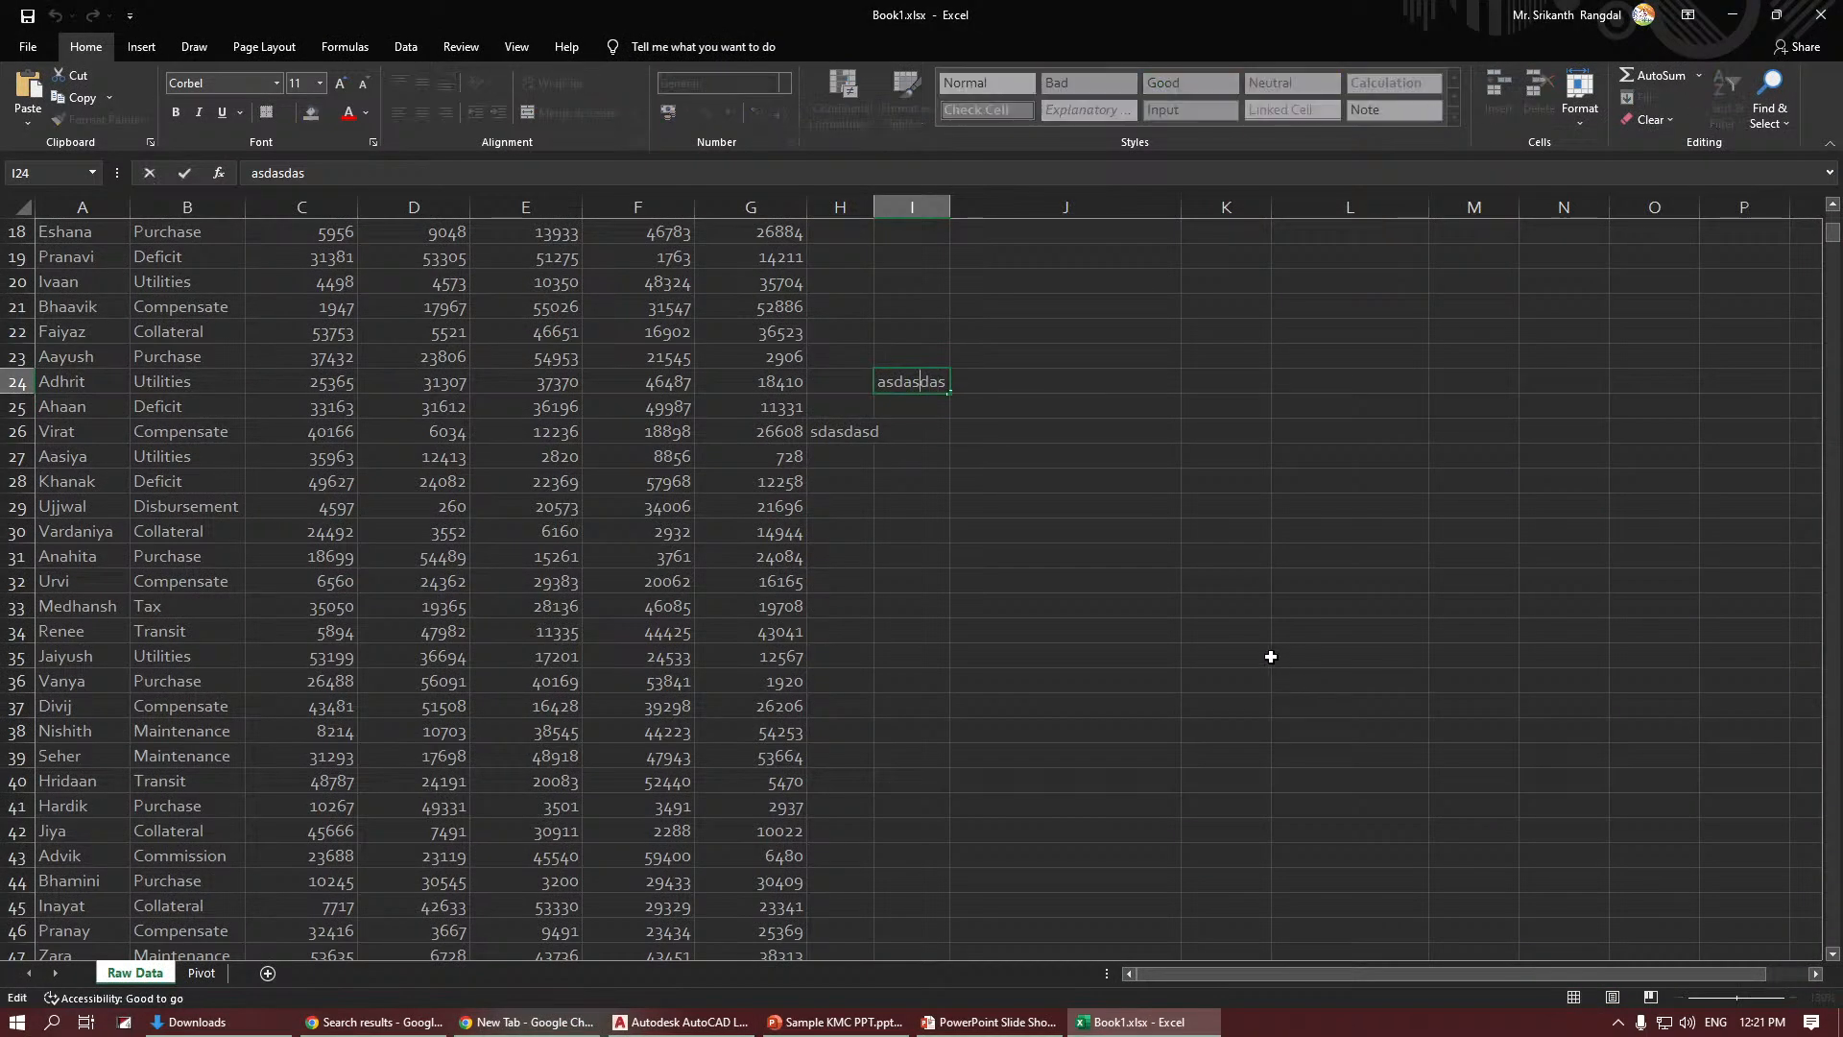
{"action": "key", "text": "ctrl+Return"}
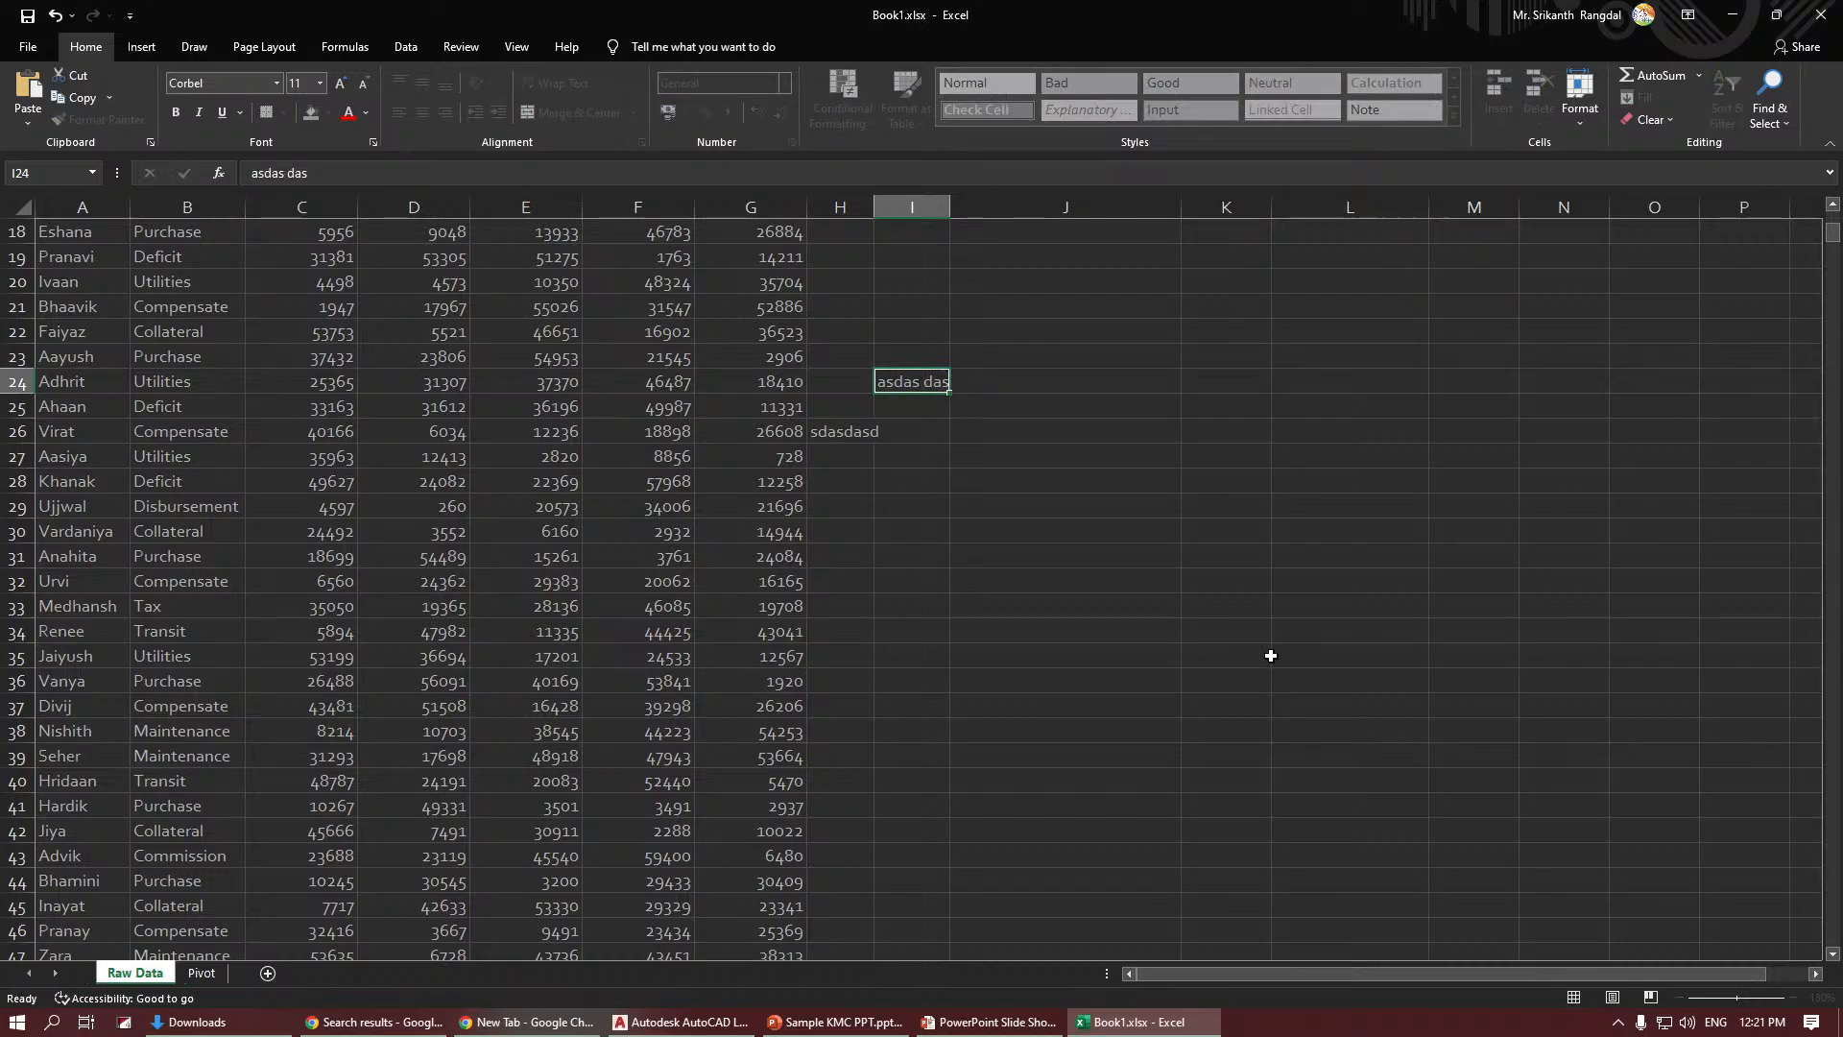
Revisit the PowerPoint Navigation slide, return to Excel, and enter "asdasdsd" in J24, "asdasd" in K24 and "asdas" in L24, ending in I25.
{"action": "key", "text": "alt+Tab"}
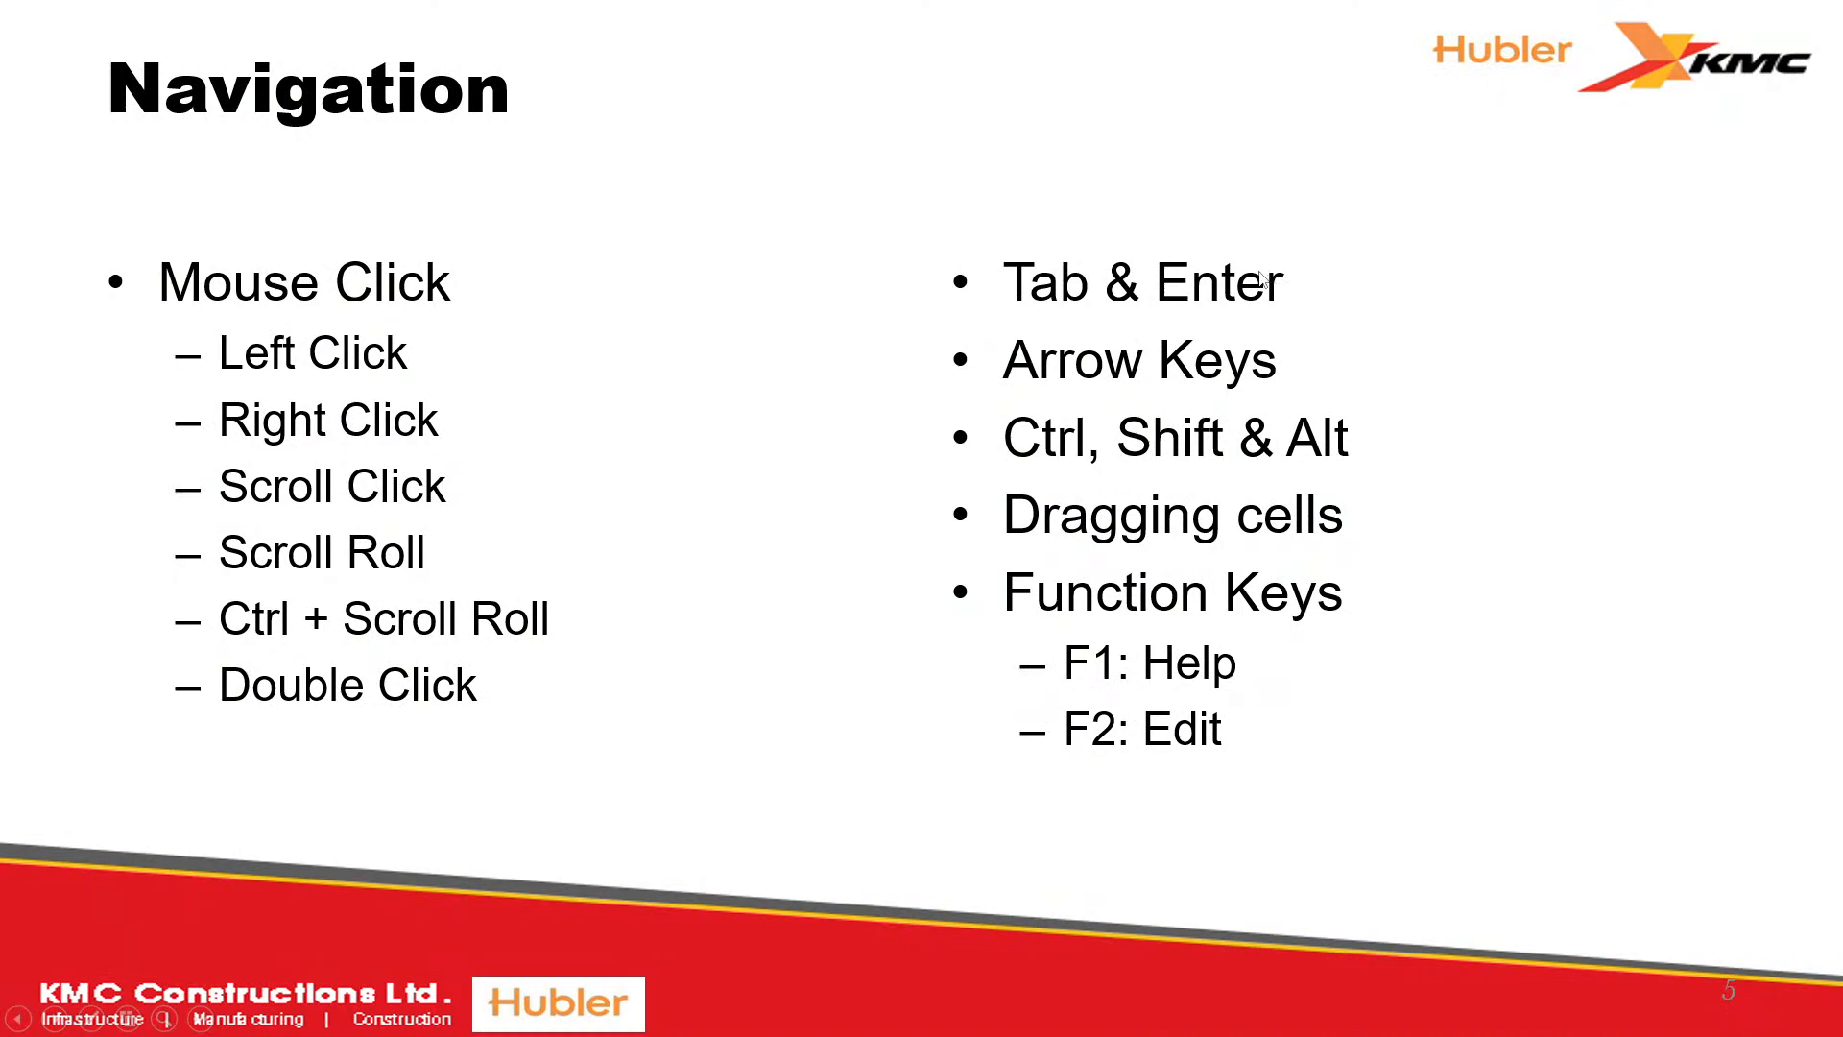
{"action": "key", "text": "alt+Tab"}
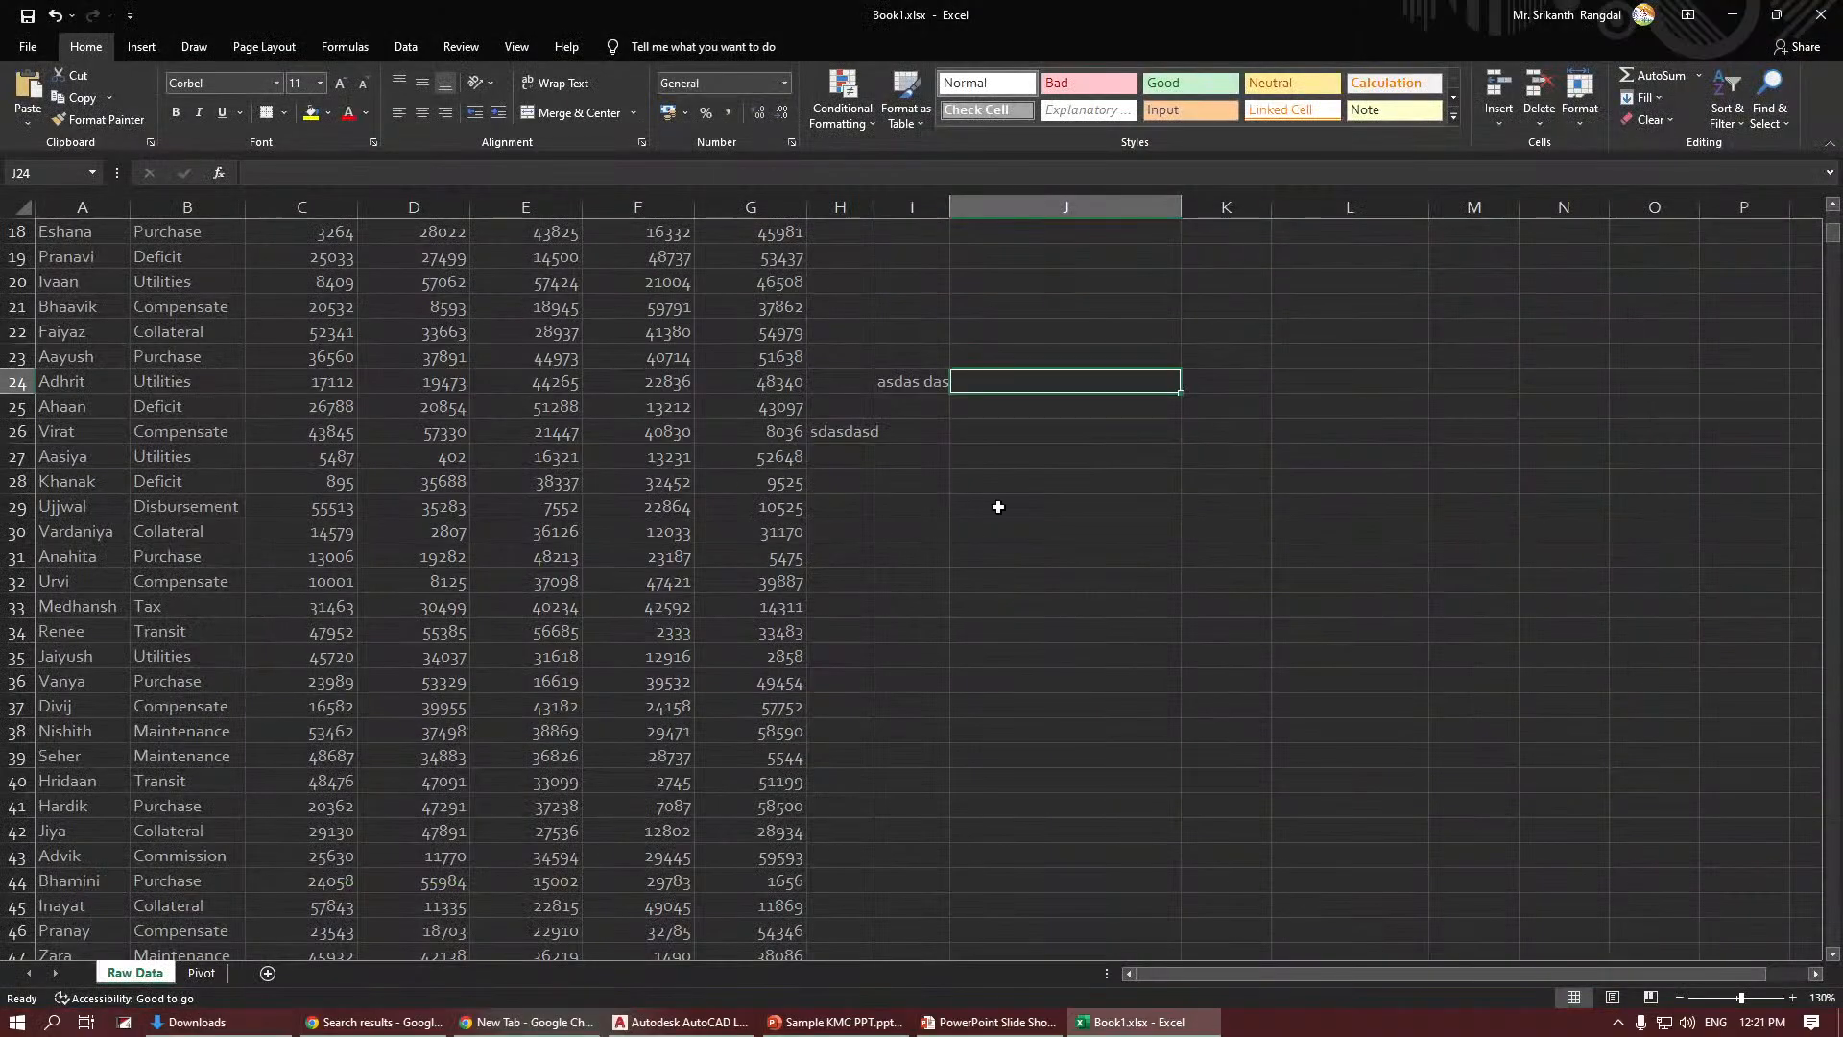
{"action": "key", "text": "F2"}
{"action": "type", "text": "asdasdsd"}
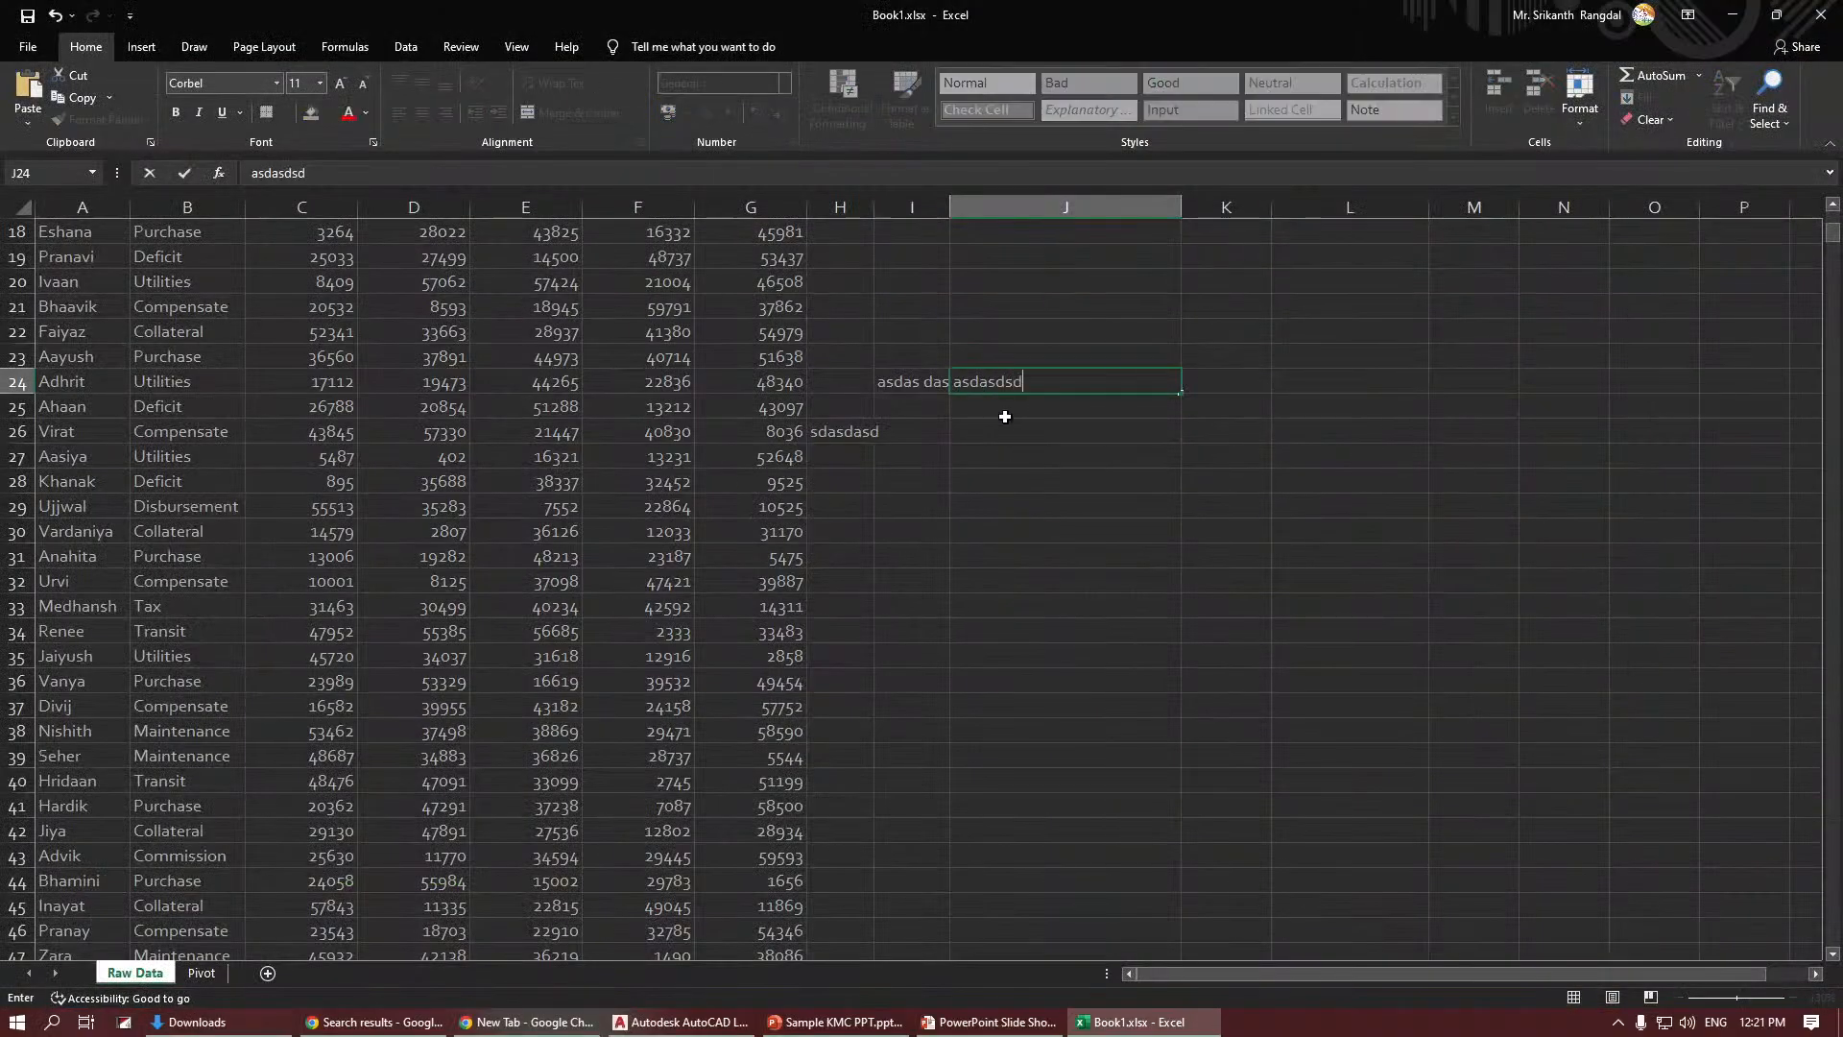
{"action": "key", "text": "Tab"}
{"action": "type", "text": "asdasd"}
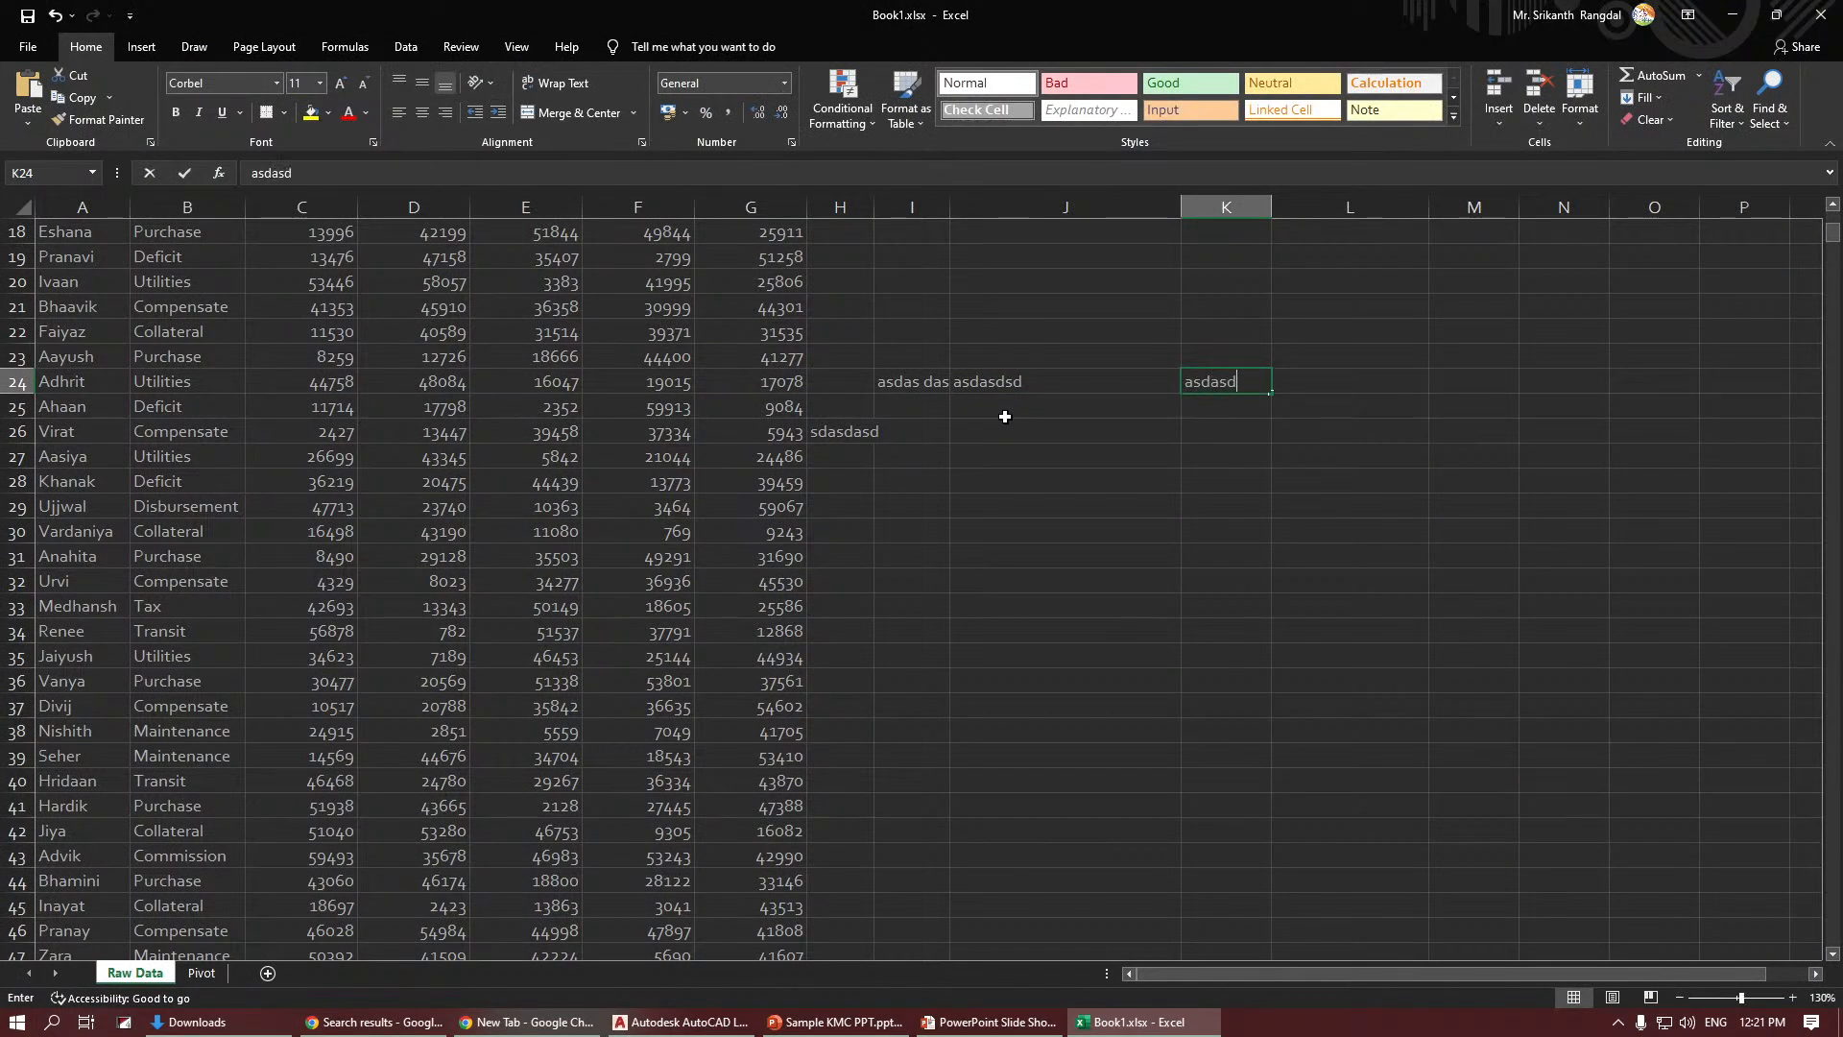
{"action": "key", "text": "Tab"}
{"action": "type", "text": "asdas"}
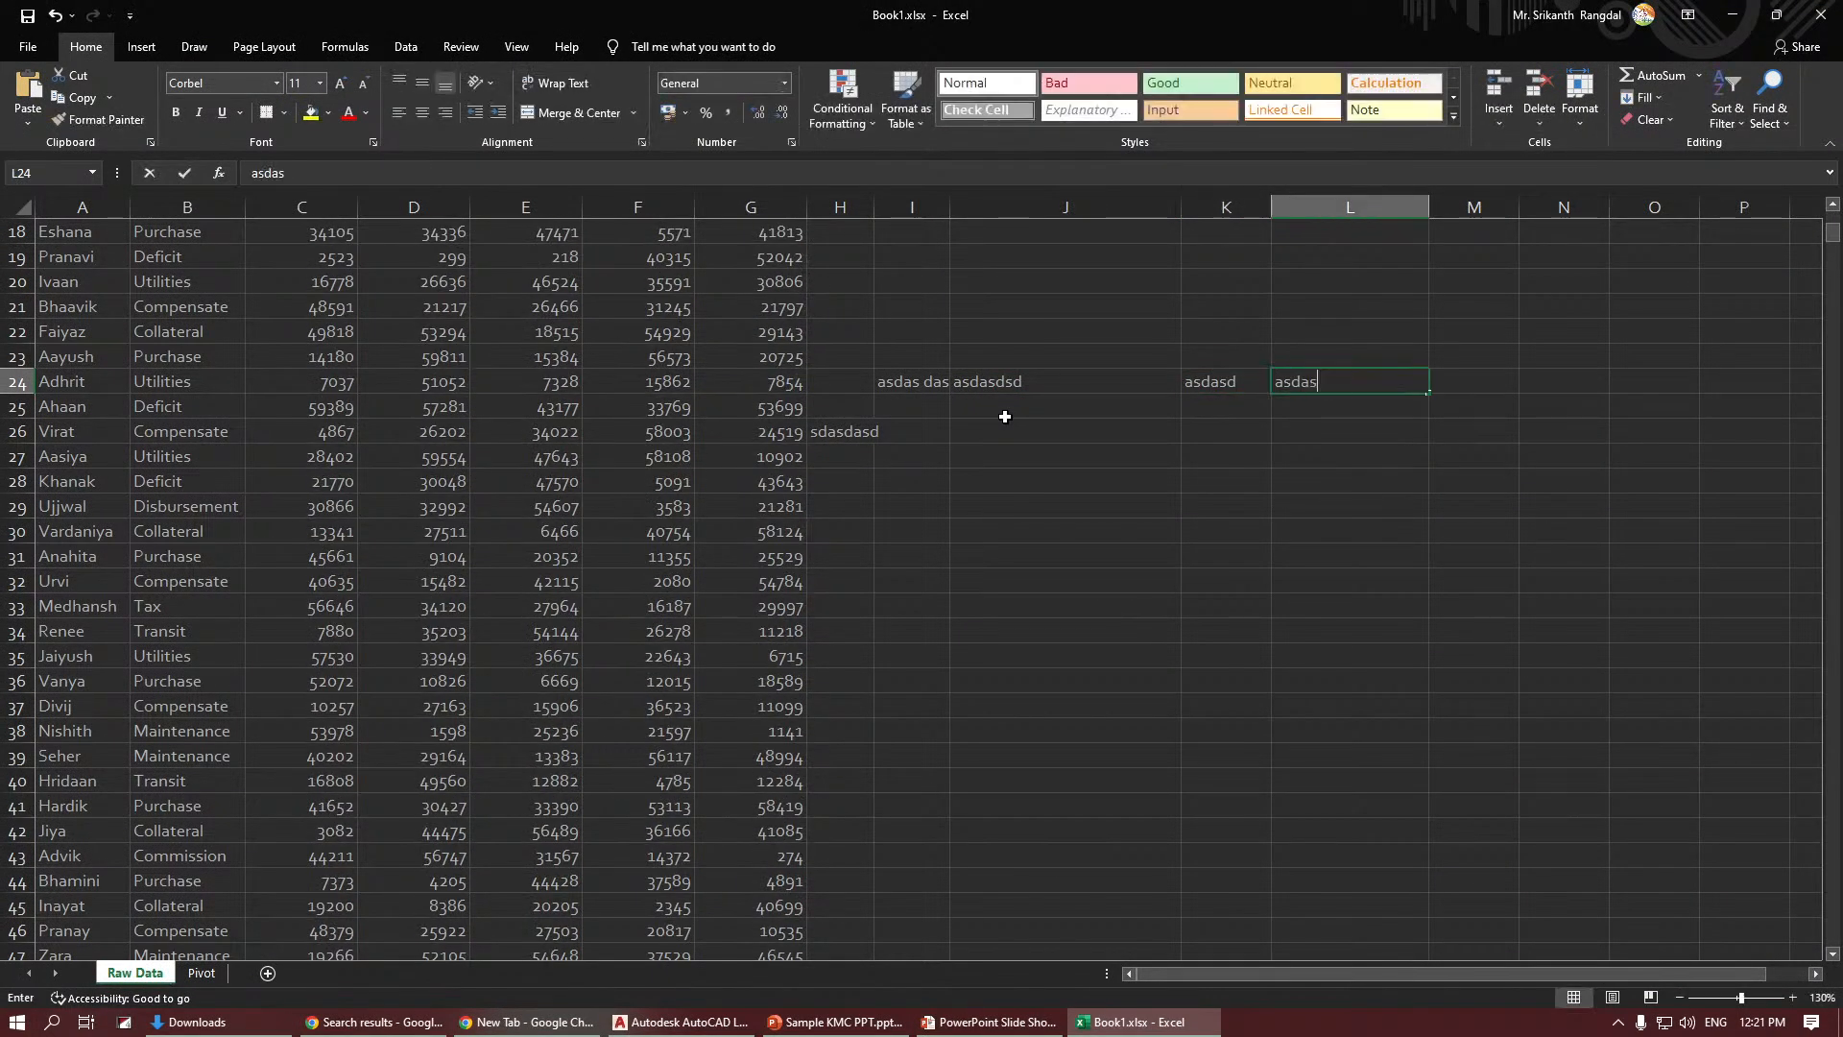
{"action": "key", "text": "Return"}
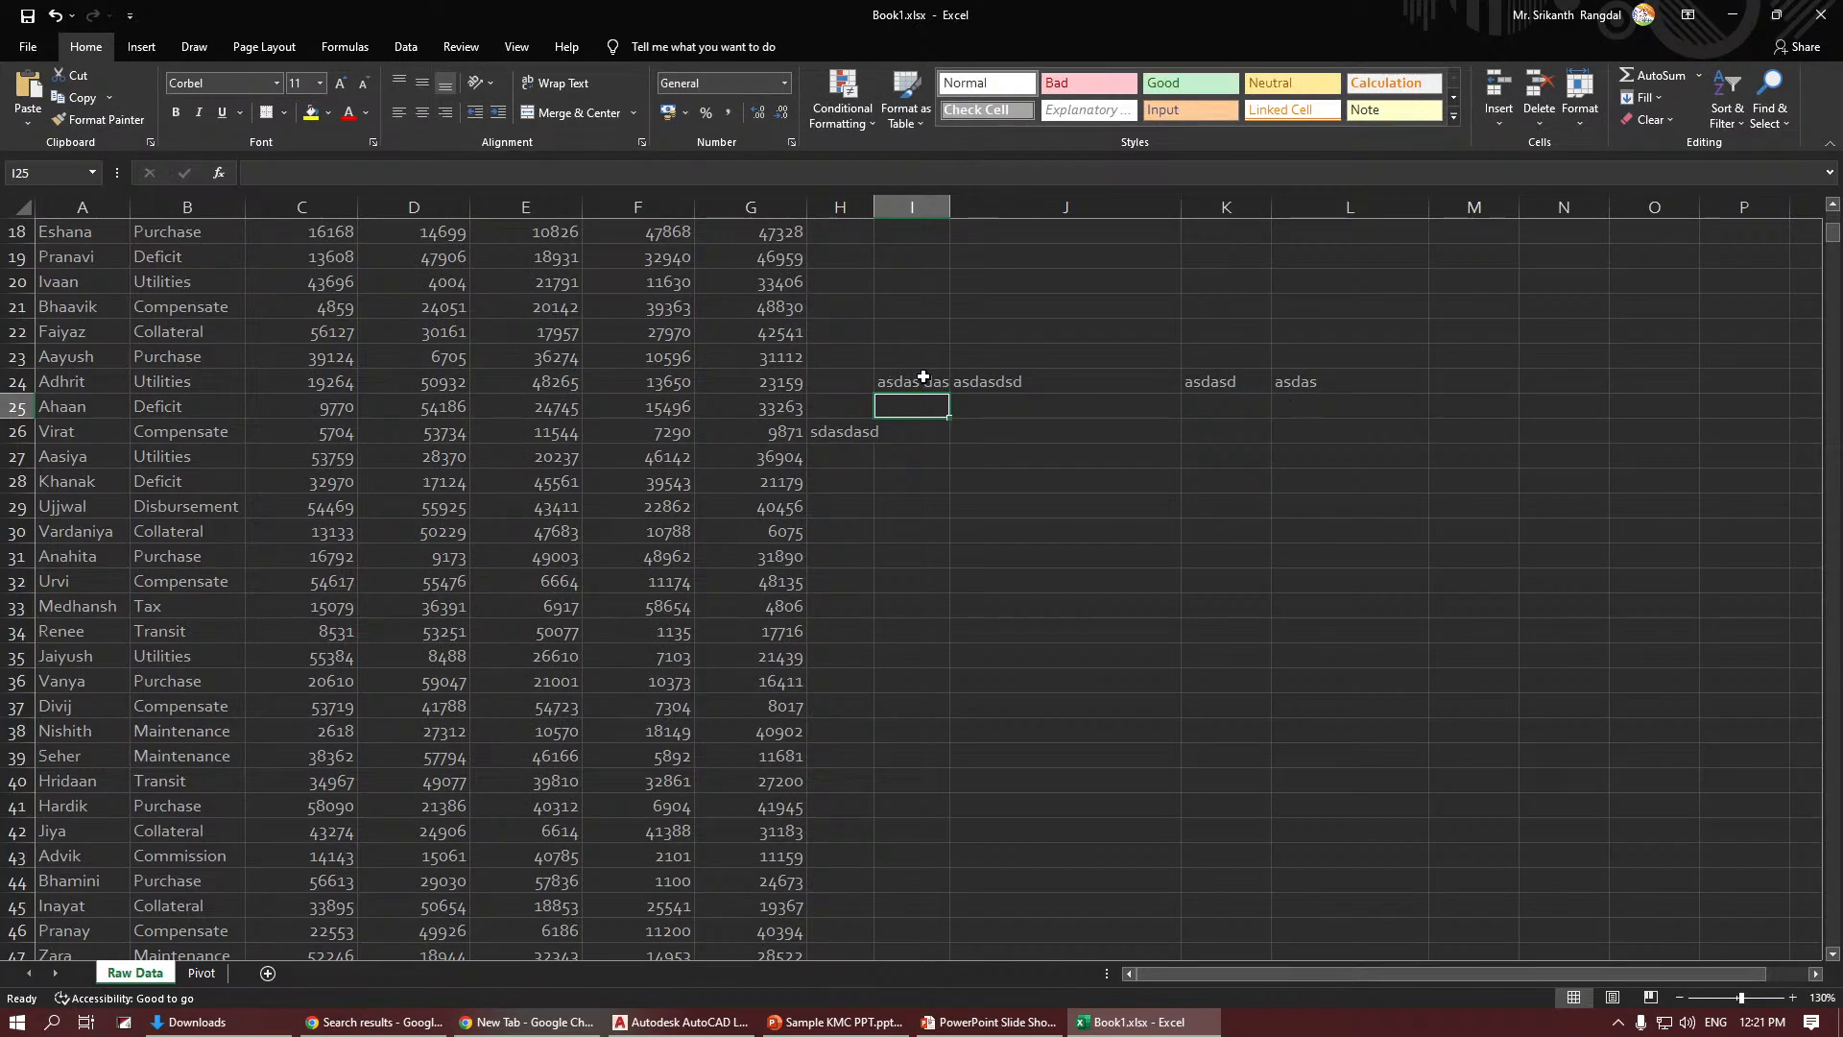
Check the Navigation slide in PowerPoint, return to Excel, and move the active cell down to I26 and back up to I24.
{"action": "key", "text": "alt+Tab"}
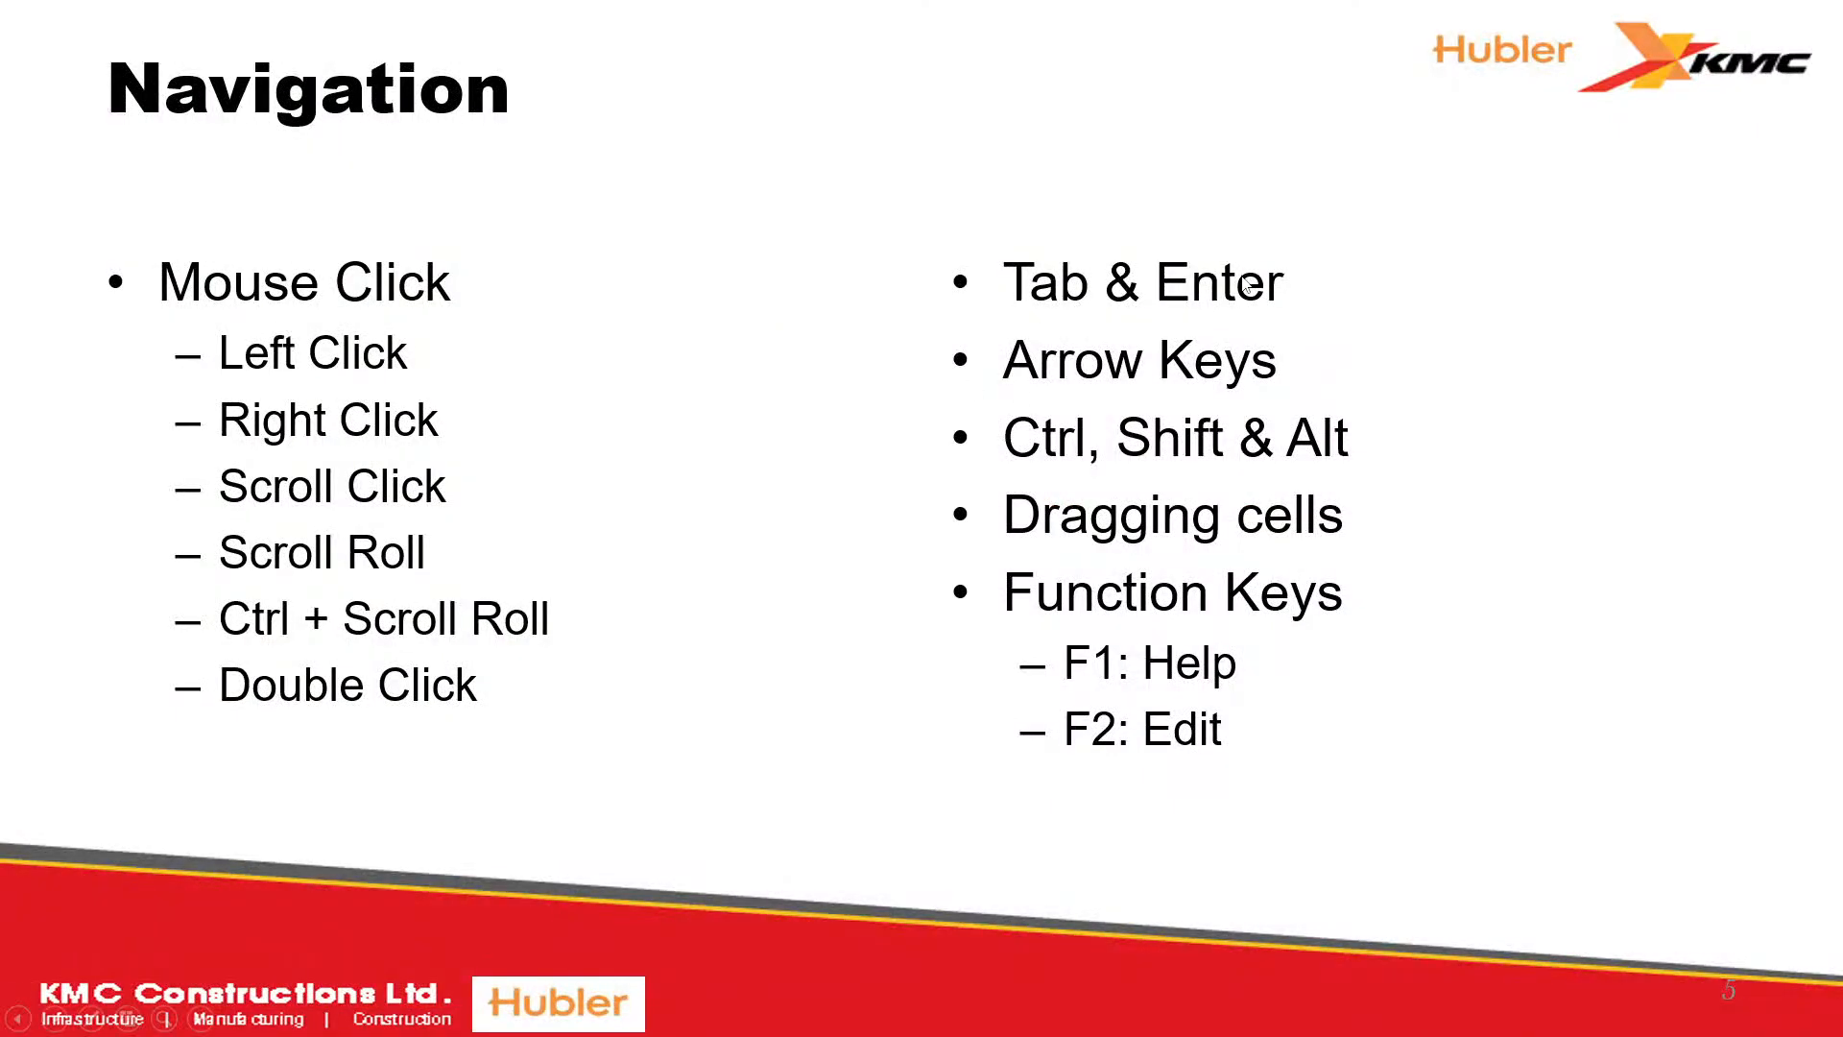
{"action": "key", "text": "alt+Tab"}
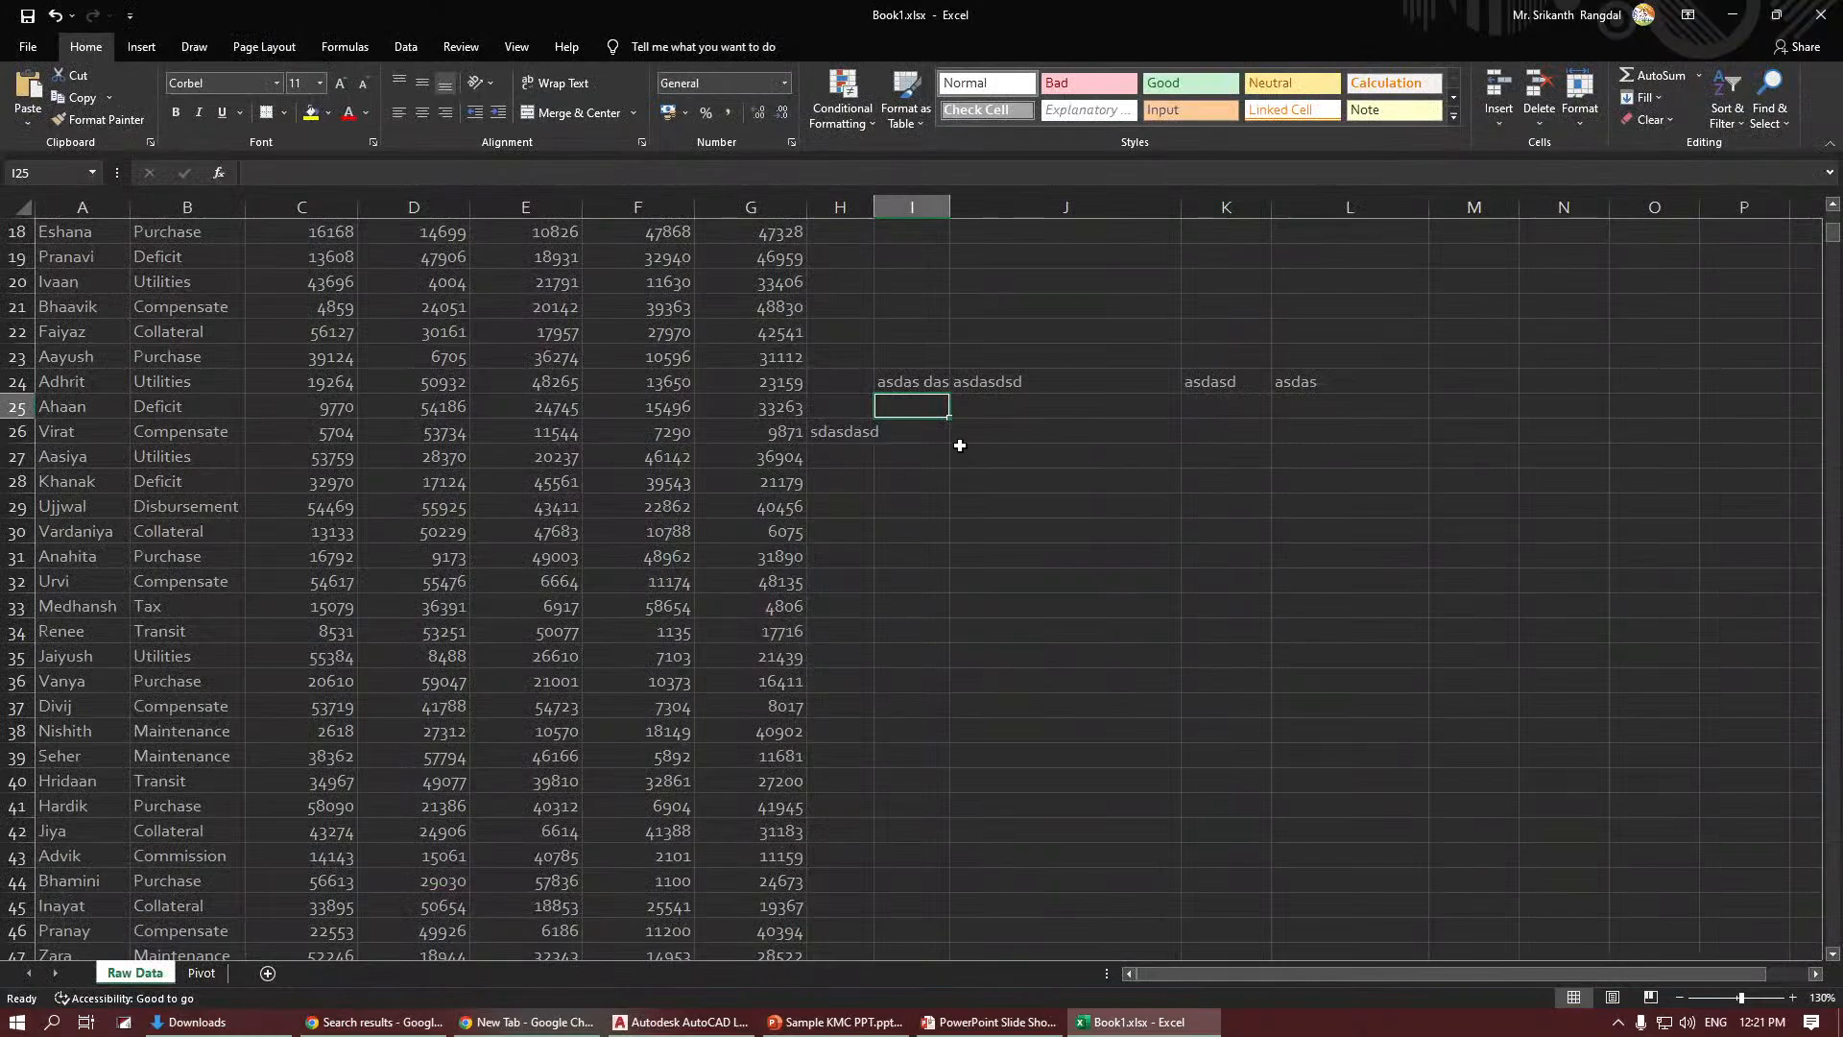
{"action": "key", "text": "Return"}
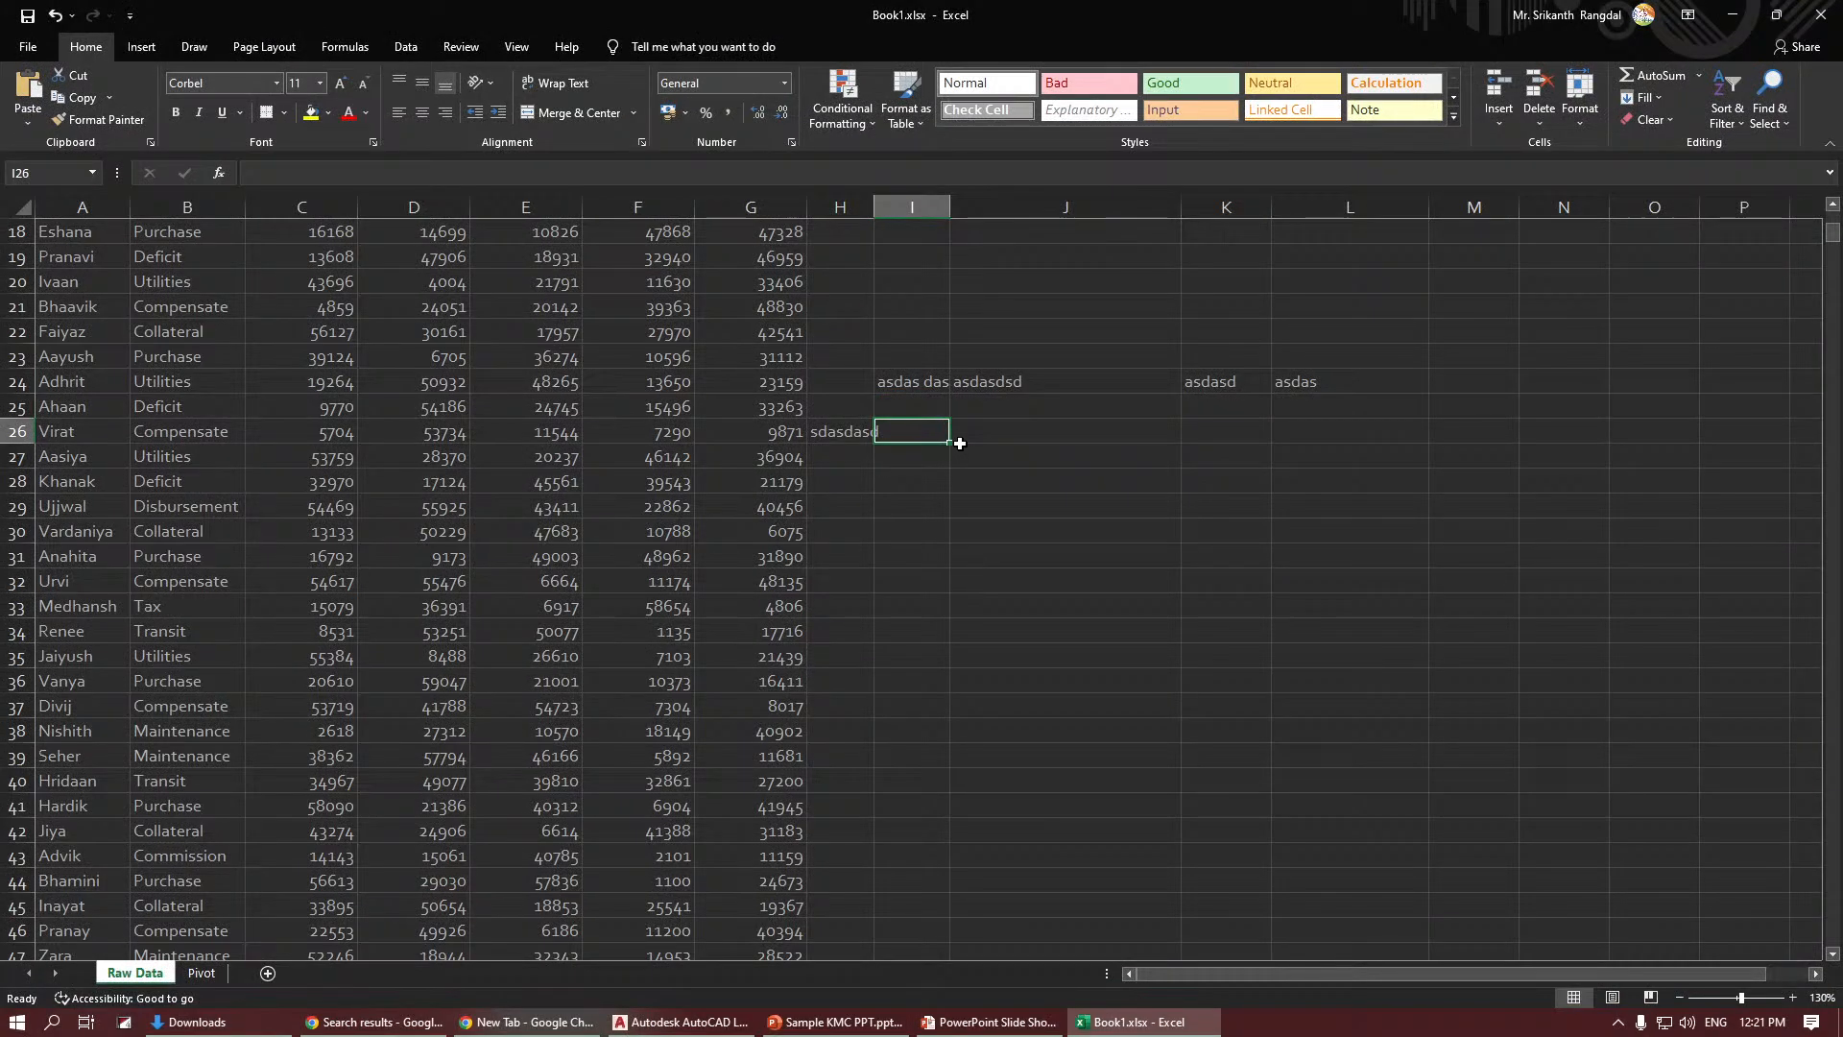
{"action": "key", "text": "Up"}
{"action": "key", "text": "Up"}
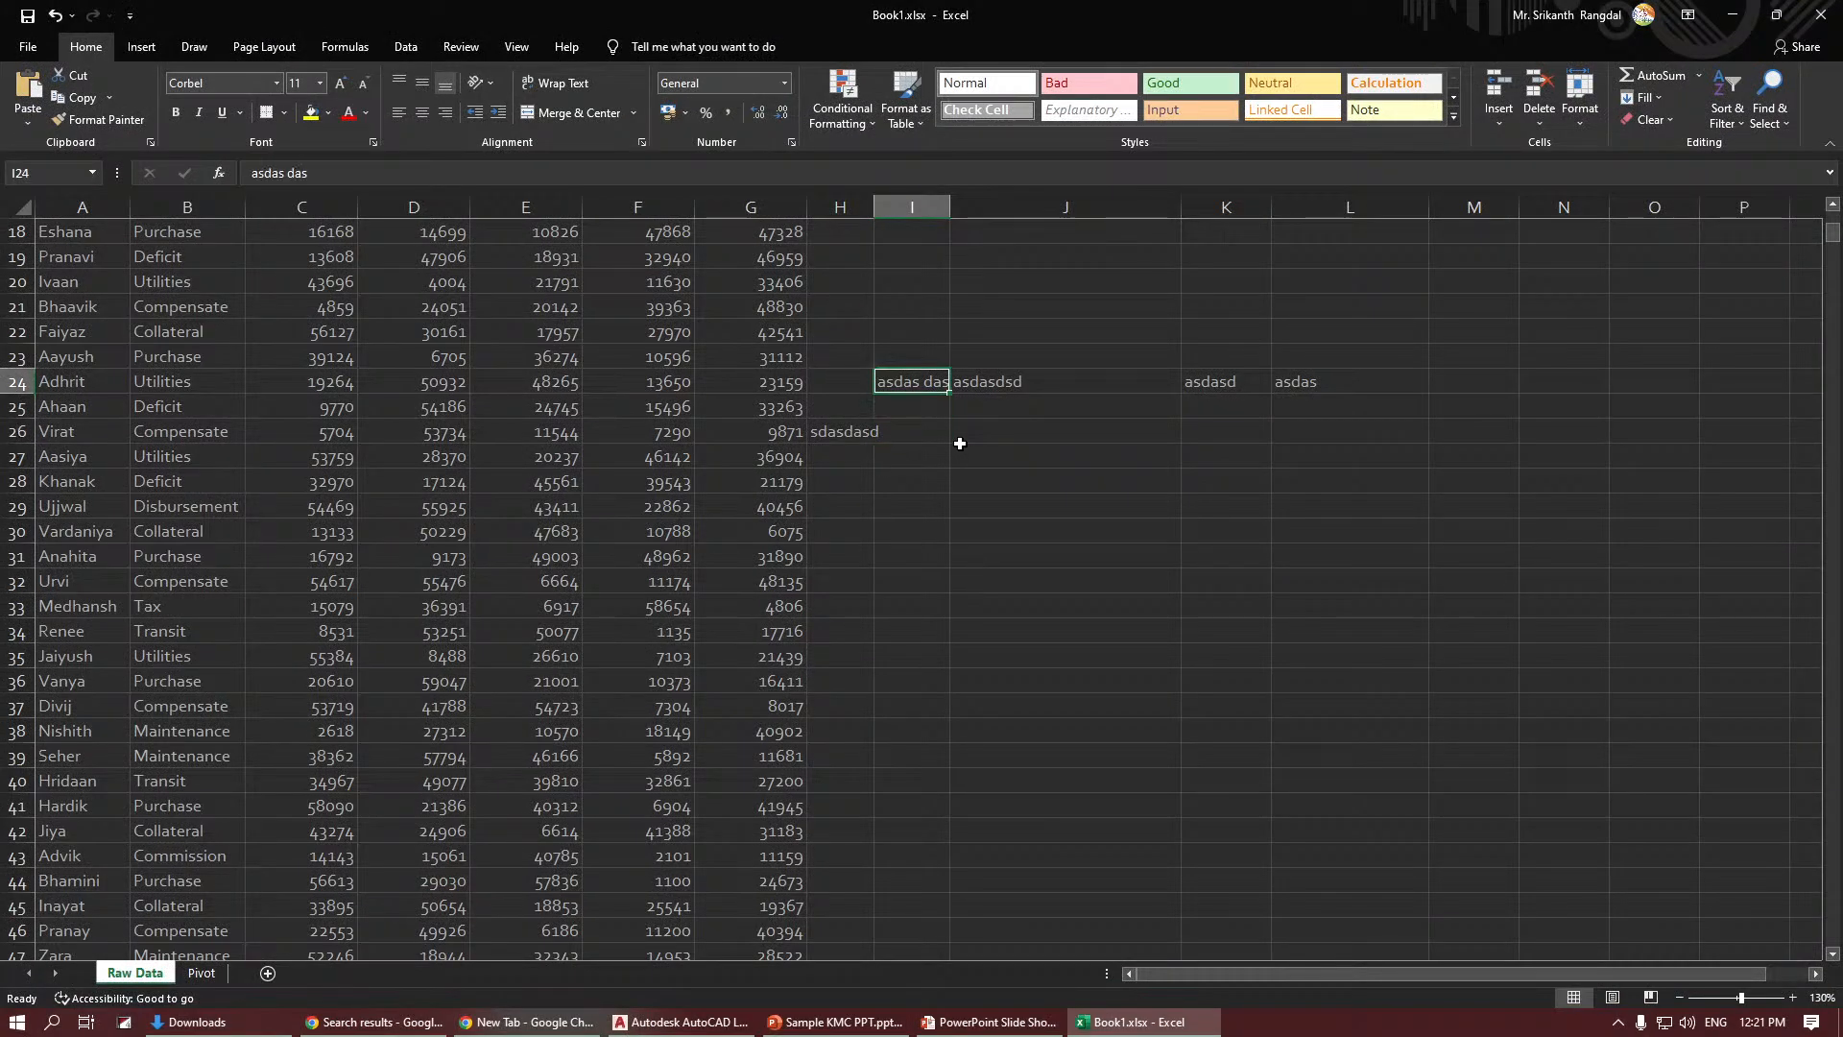
Move the active cell down column I to I30, back up to I27, and down again to I32.
{"action": "key", "text": "Down"}
{"action": "key", "text": "Down"}
{"action": "key", "text": "Down"}
{"action": "key", "text": "Down"}
{"action": "key", "text": "Down"}
{"action": "key", "text": "Down"}
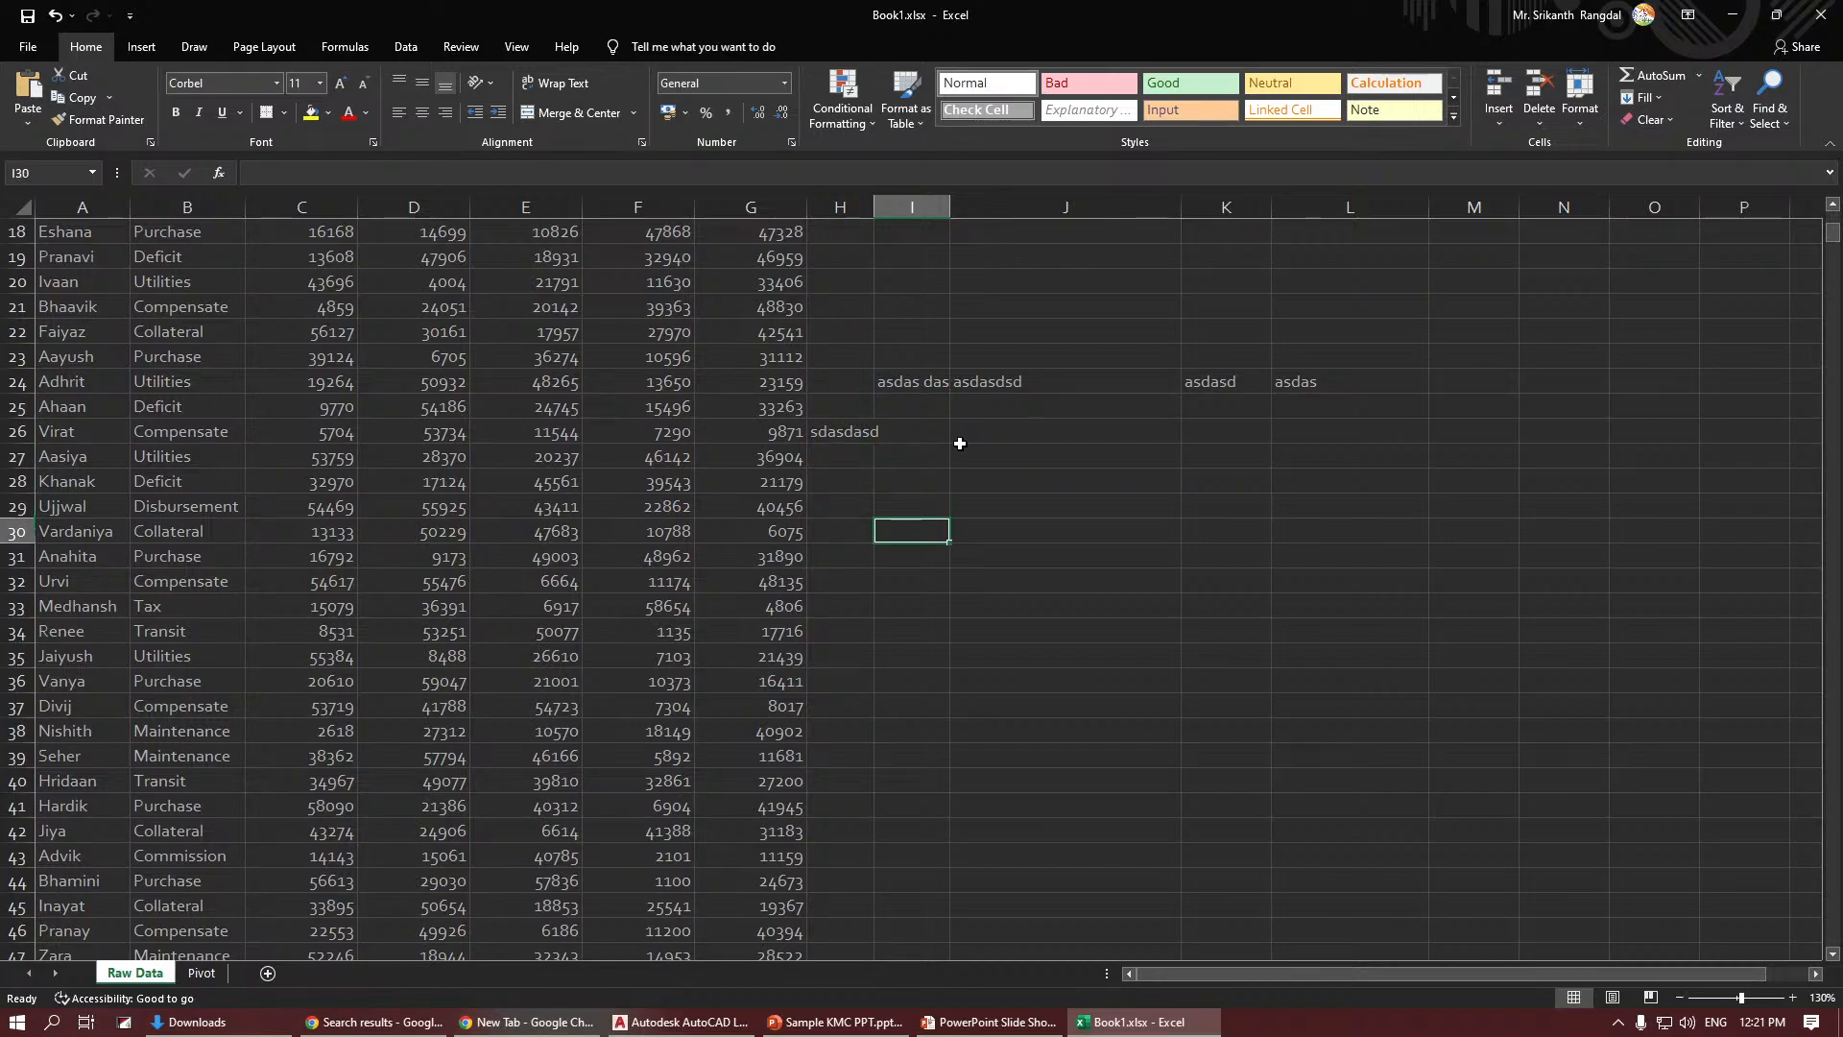
{"action": "key", "text": "Up"}
{"action": "key", "text": "Up"}
{"action": "key", "text": "Up"}
{"action": "key", "text": "Down"}
{"action": "key", "text": "Down"}
{"action": "key", "text": "Down"}
{"action": "key", "text": "Down"}
{"action": "key", "text": "Down"}
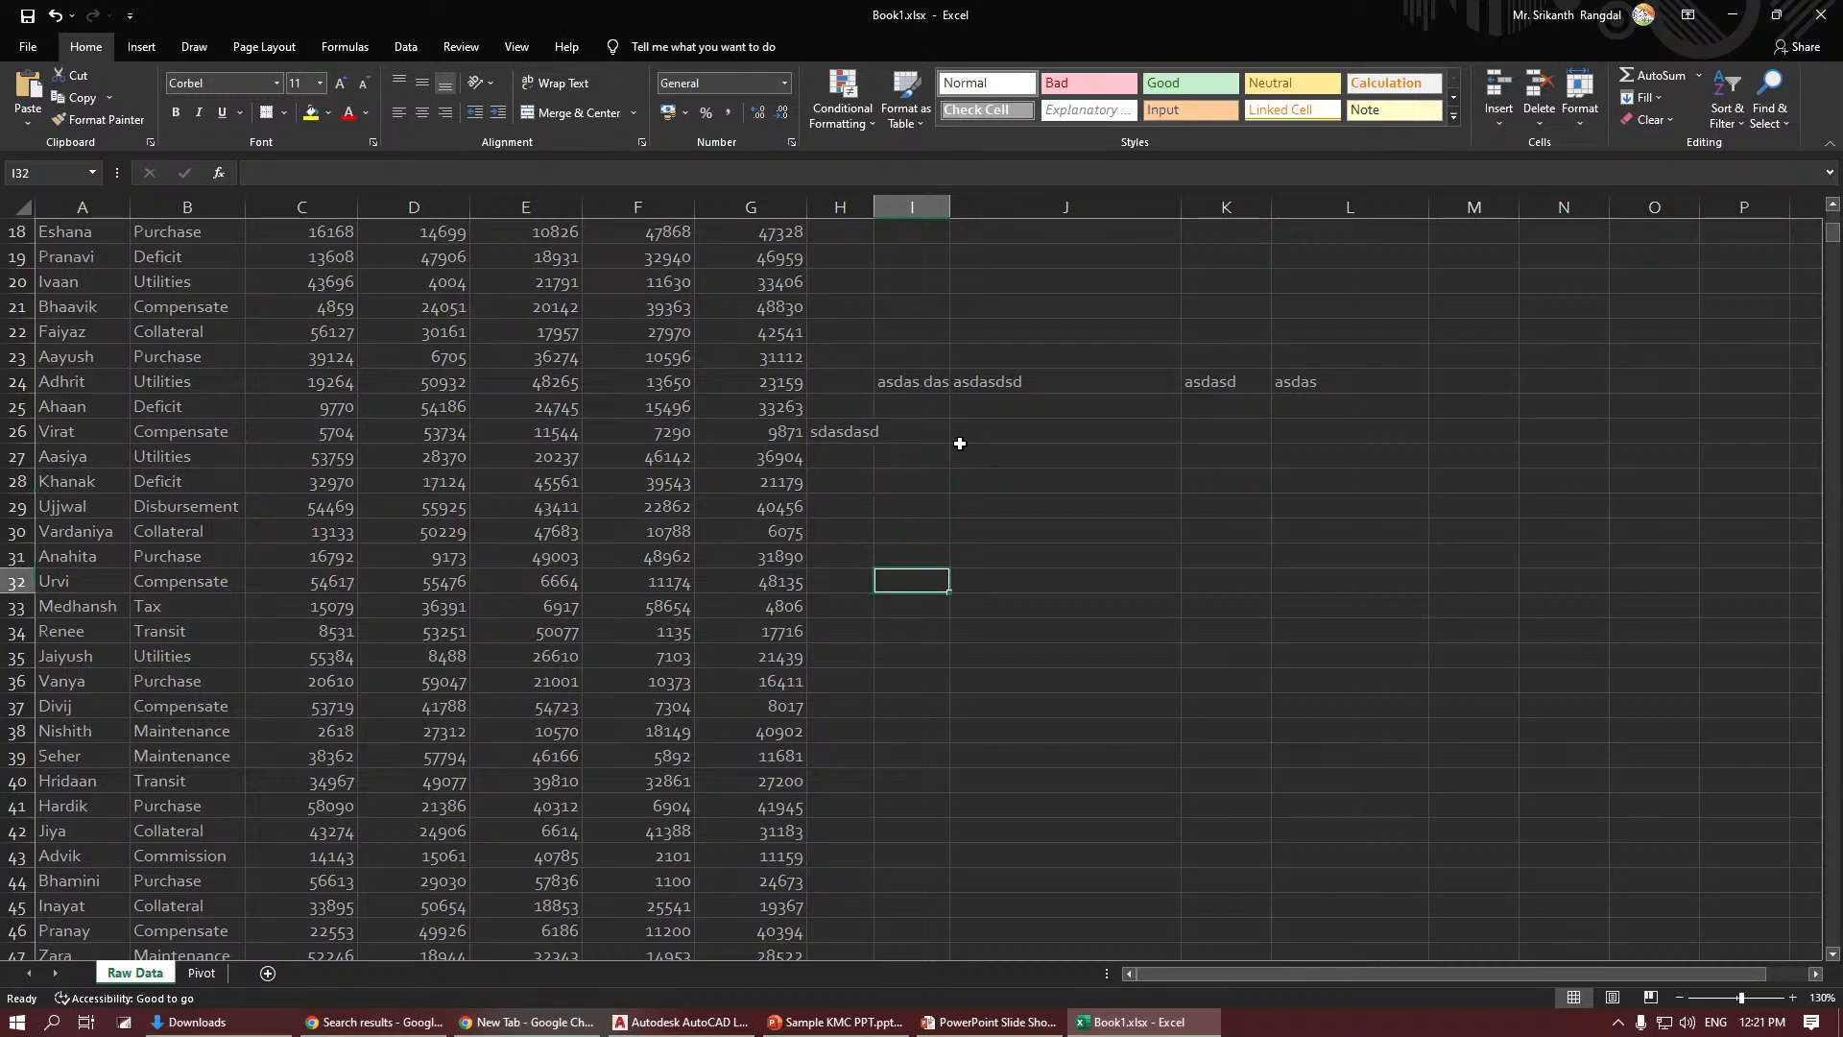
Advance three cells across row 32 from I32 and return to the starting column one row below, at I33.
{"action": "key", "text": "Tab"}
{"action": "key", "text": "Tab"}
{"action": "key", "text": "Tab"}
{"action": "key", "text": "Return"}
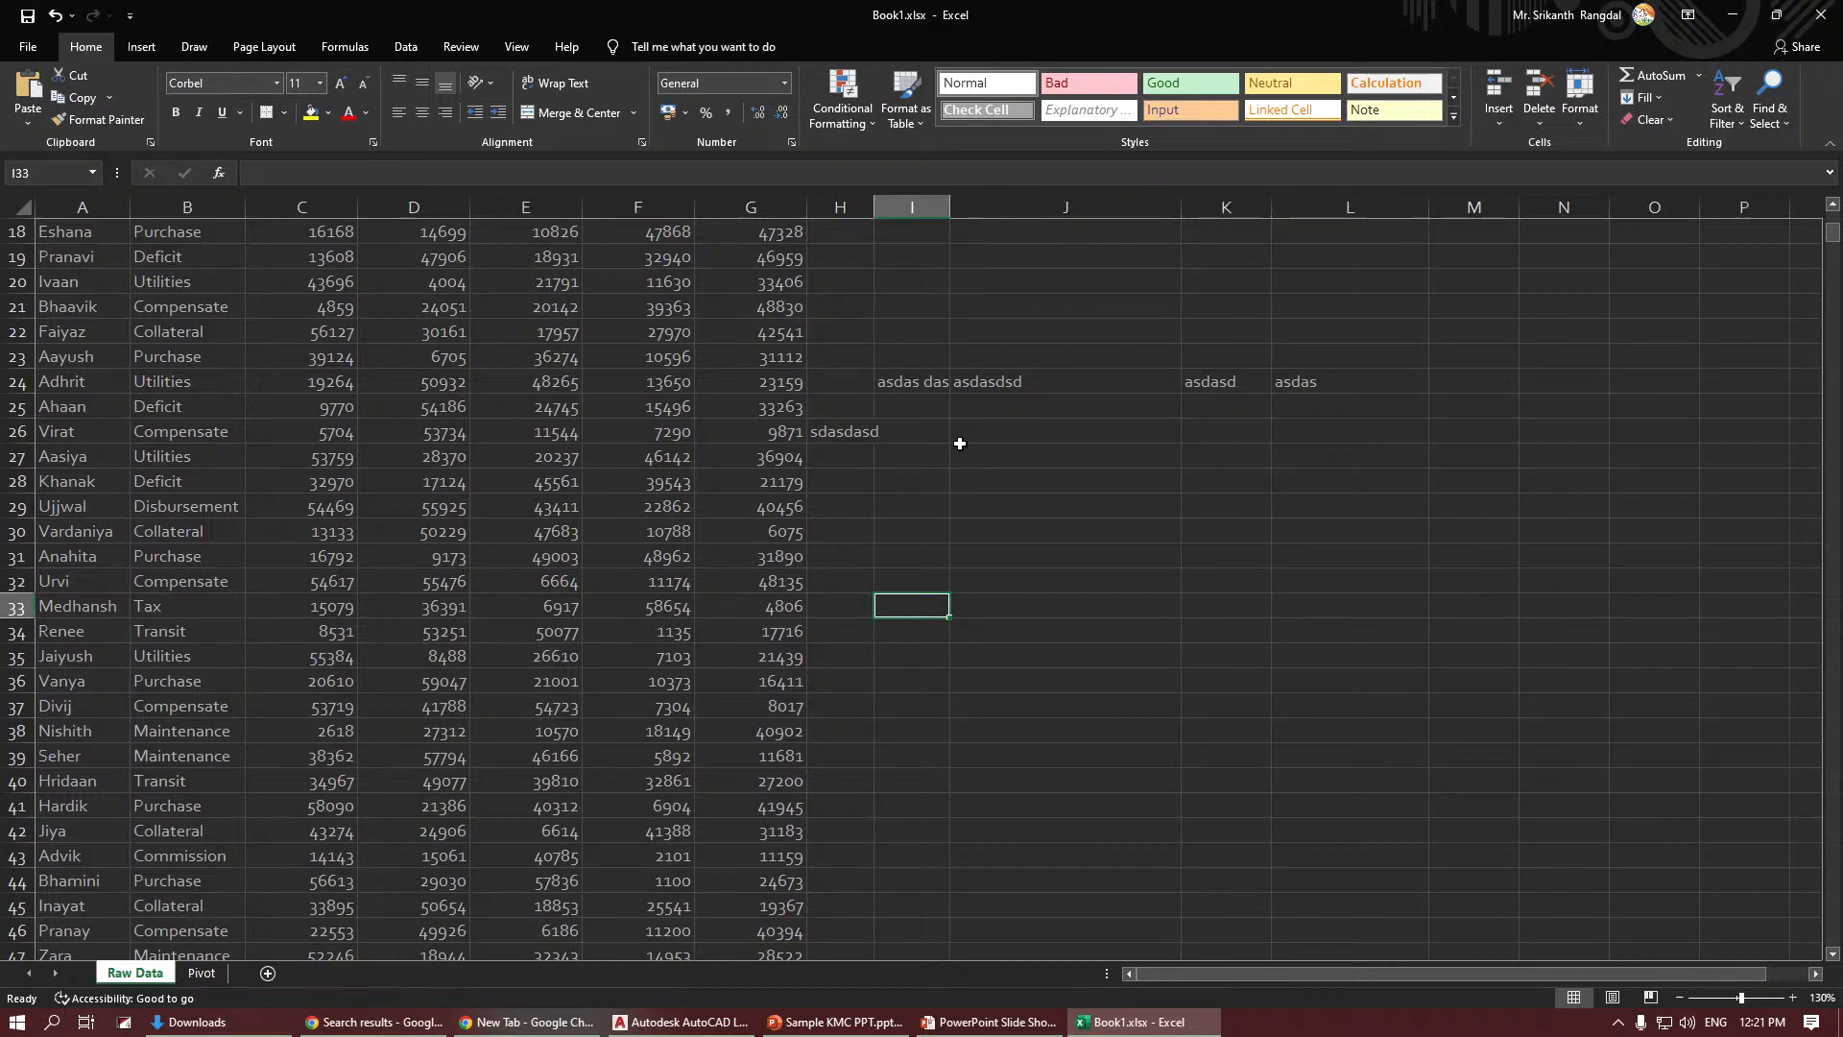
Revisit the PowerPoint Navigation slide, return to Excel, and move the active cell along row 33 to N33 and back to H33.
{"action": "key", "text": "alt+Tab"}
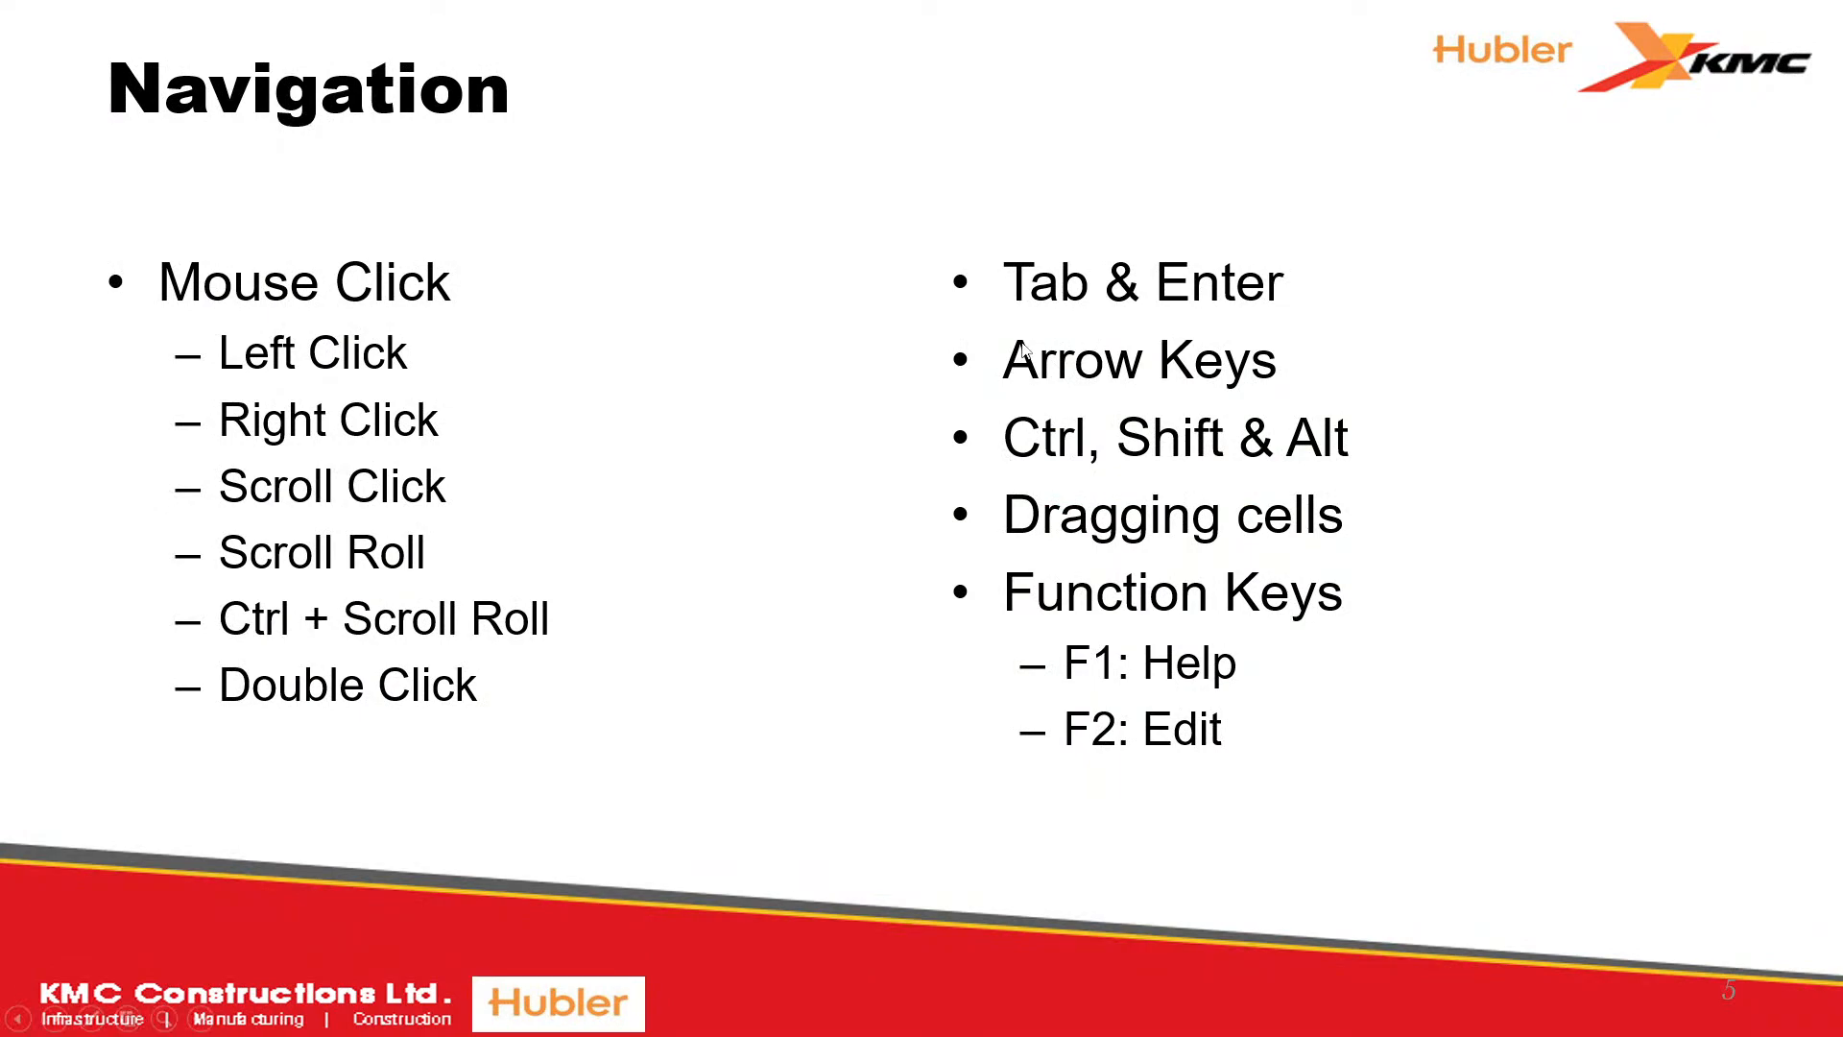
{"action": "key", "text": "alt+Tab"}
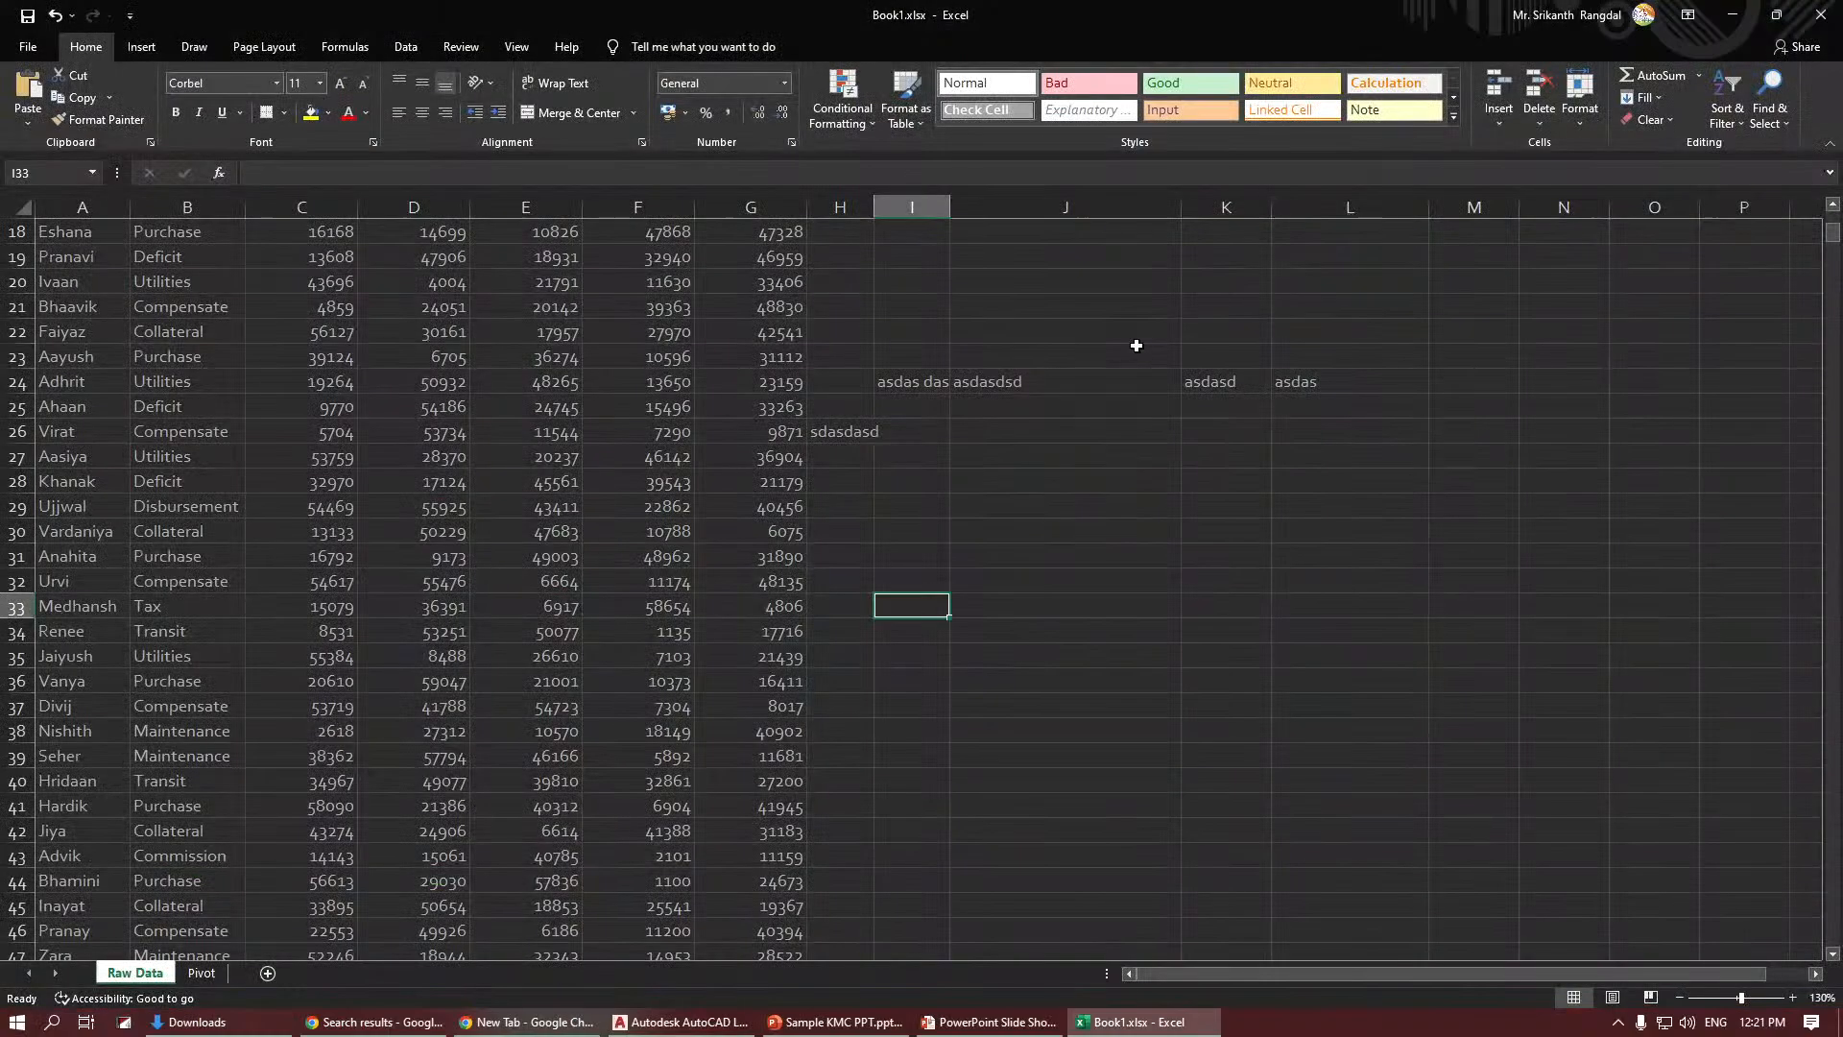
{"action": "key", "text": "Right"}
{"action": "key", "text": "Right"}
{"action": "key", "text": "Right"}
{"action": "key", "text": "Right"}
{"action": "key", "text": "Right"}
{"action": "key", "text": "Left"}
{"action": "key", "text": "Left"}
{"action": "key", "text": "Left"}
{"action": "key", "text": "Left"}
{"action": "key", "text": "Left"}
{"action": "key", "text": "Left"}
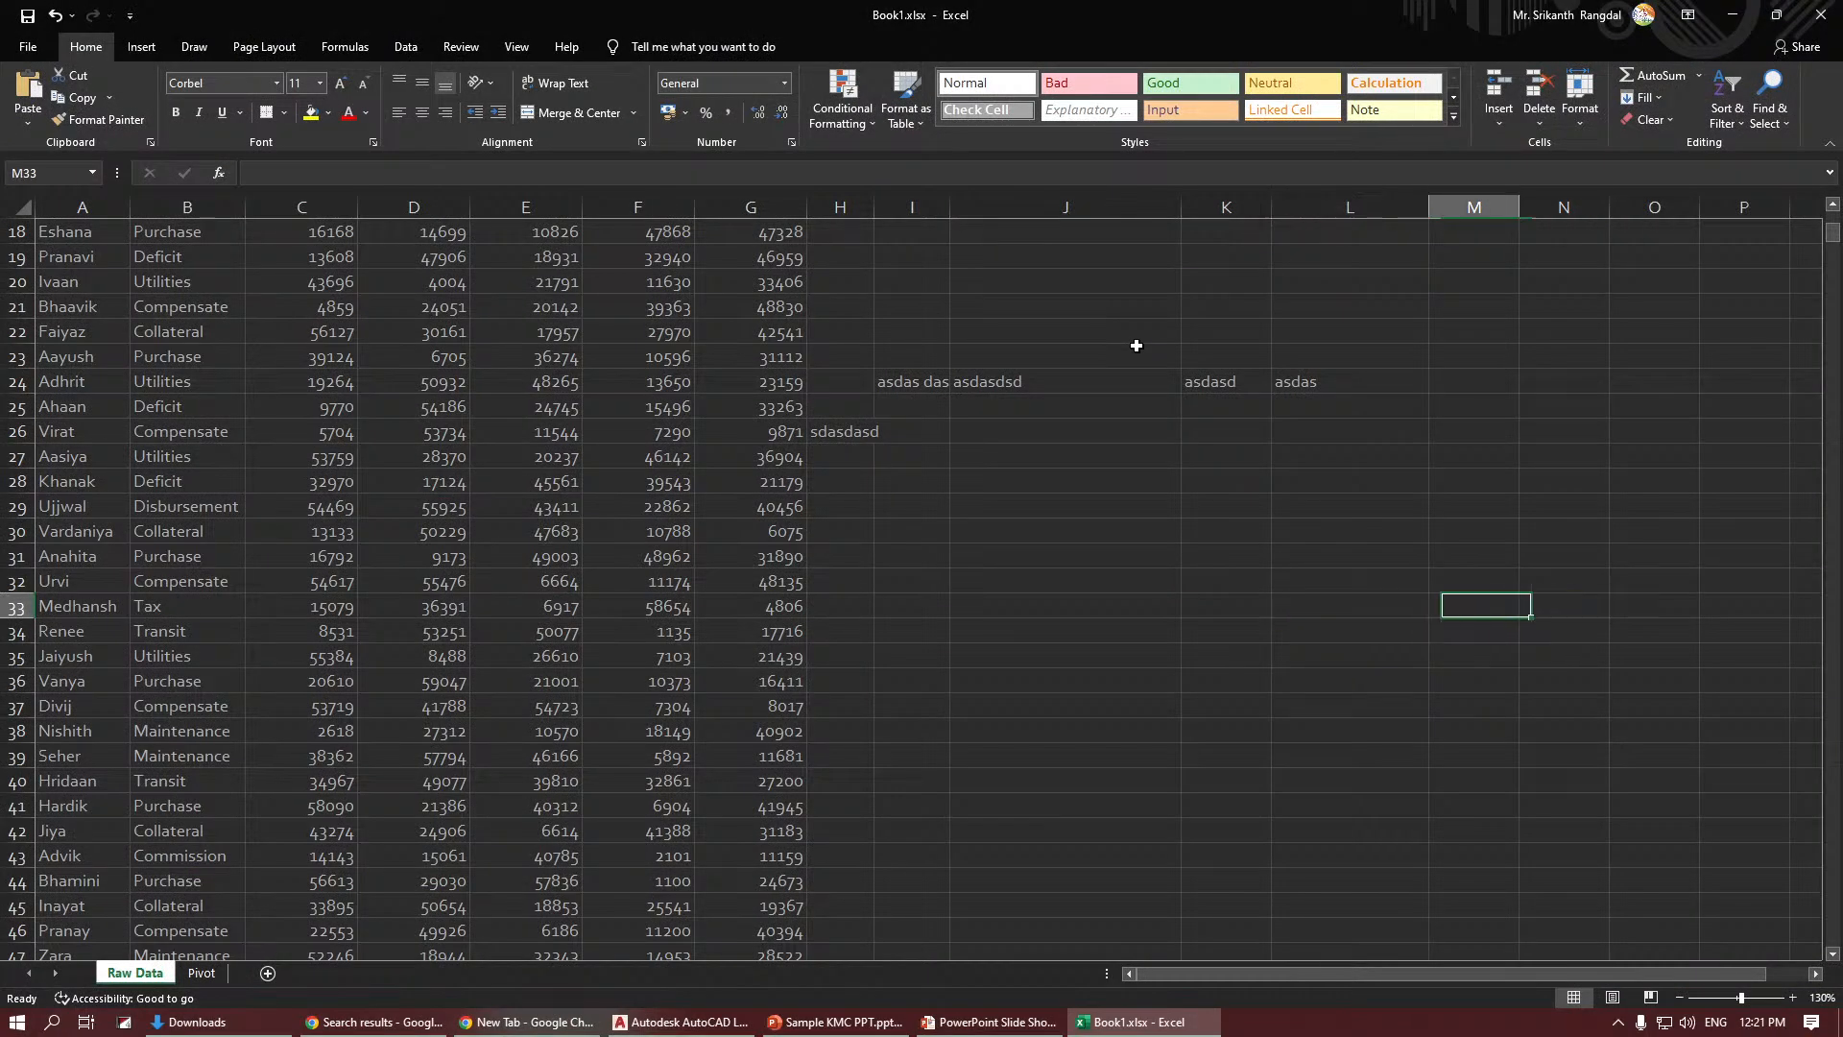
Move the active cell from H33 through the neighbouring rows and columns, ending in J31.
{"action": "key", "text": "Up"}
{"action": "key", "text": "Right"}
{"action": "key", "text": "Right"}
{"action": "key", "text": "Up"}
{"action": "key", "text": "Up"}
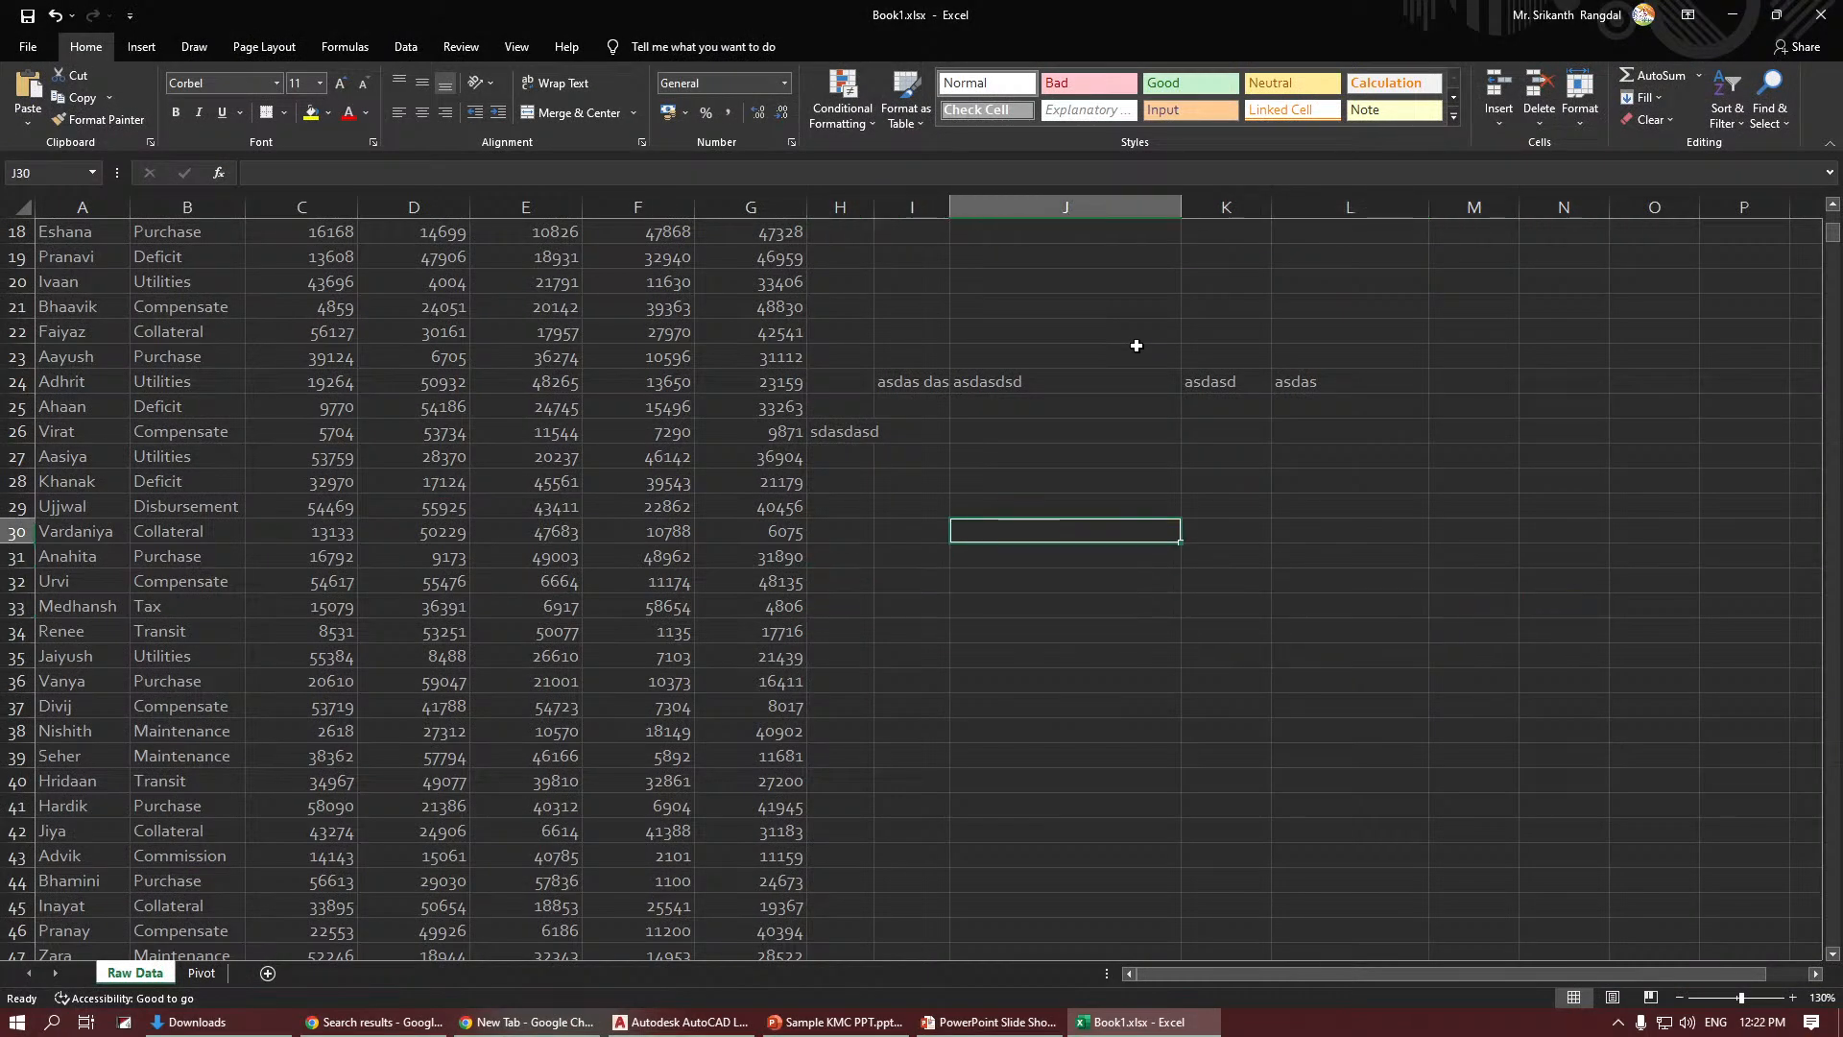
{"action": "key", "text": "Up"}
{"action": "key", "text": "Down"}
{"action": "key", "text": "Down"}
Look at the Navigation slide in PowerPoint, return to Excel, and enter "Dfsfsfs" in J31.
{"action": "key", "text": "alt+Tab"}
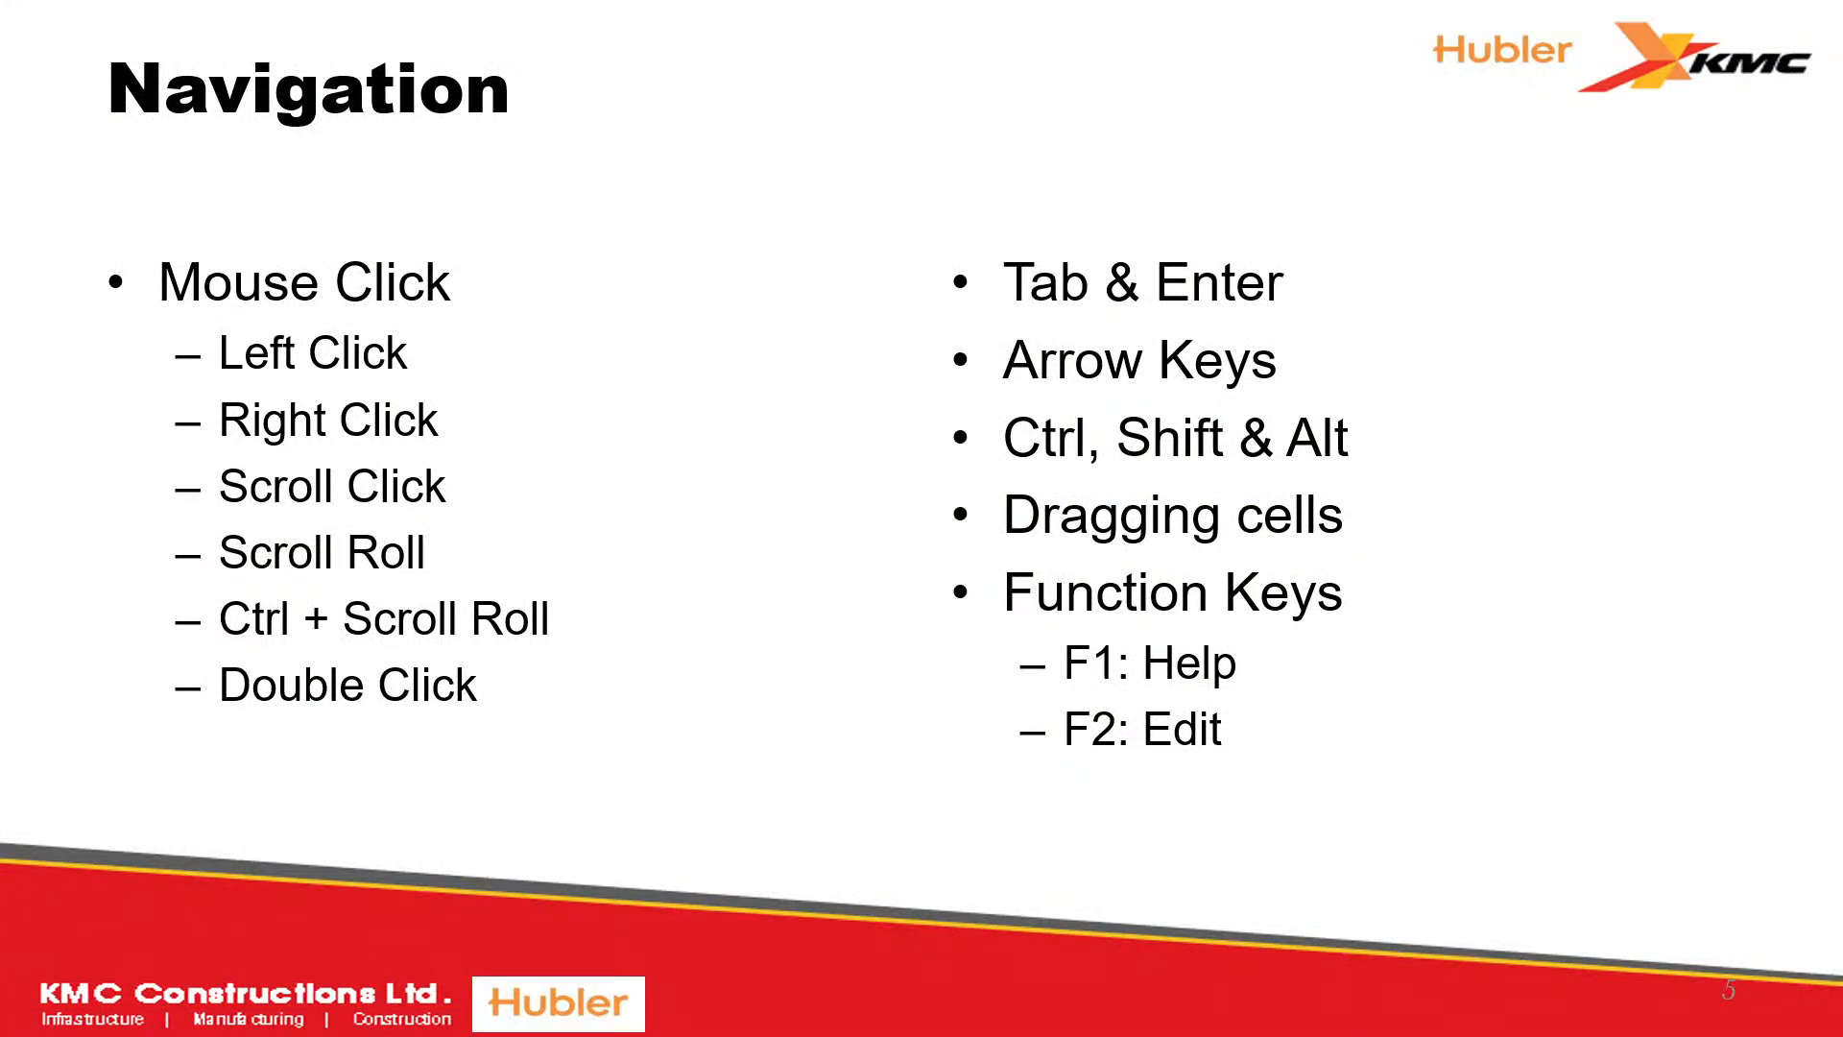
{"action": "key", "text": "alt+Tab"}
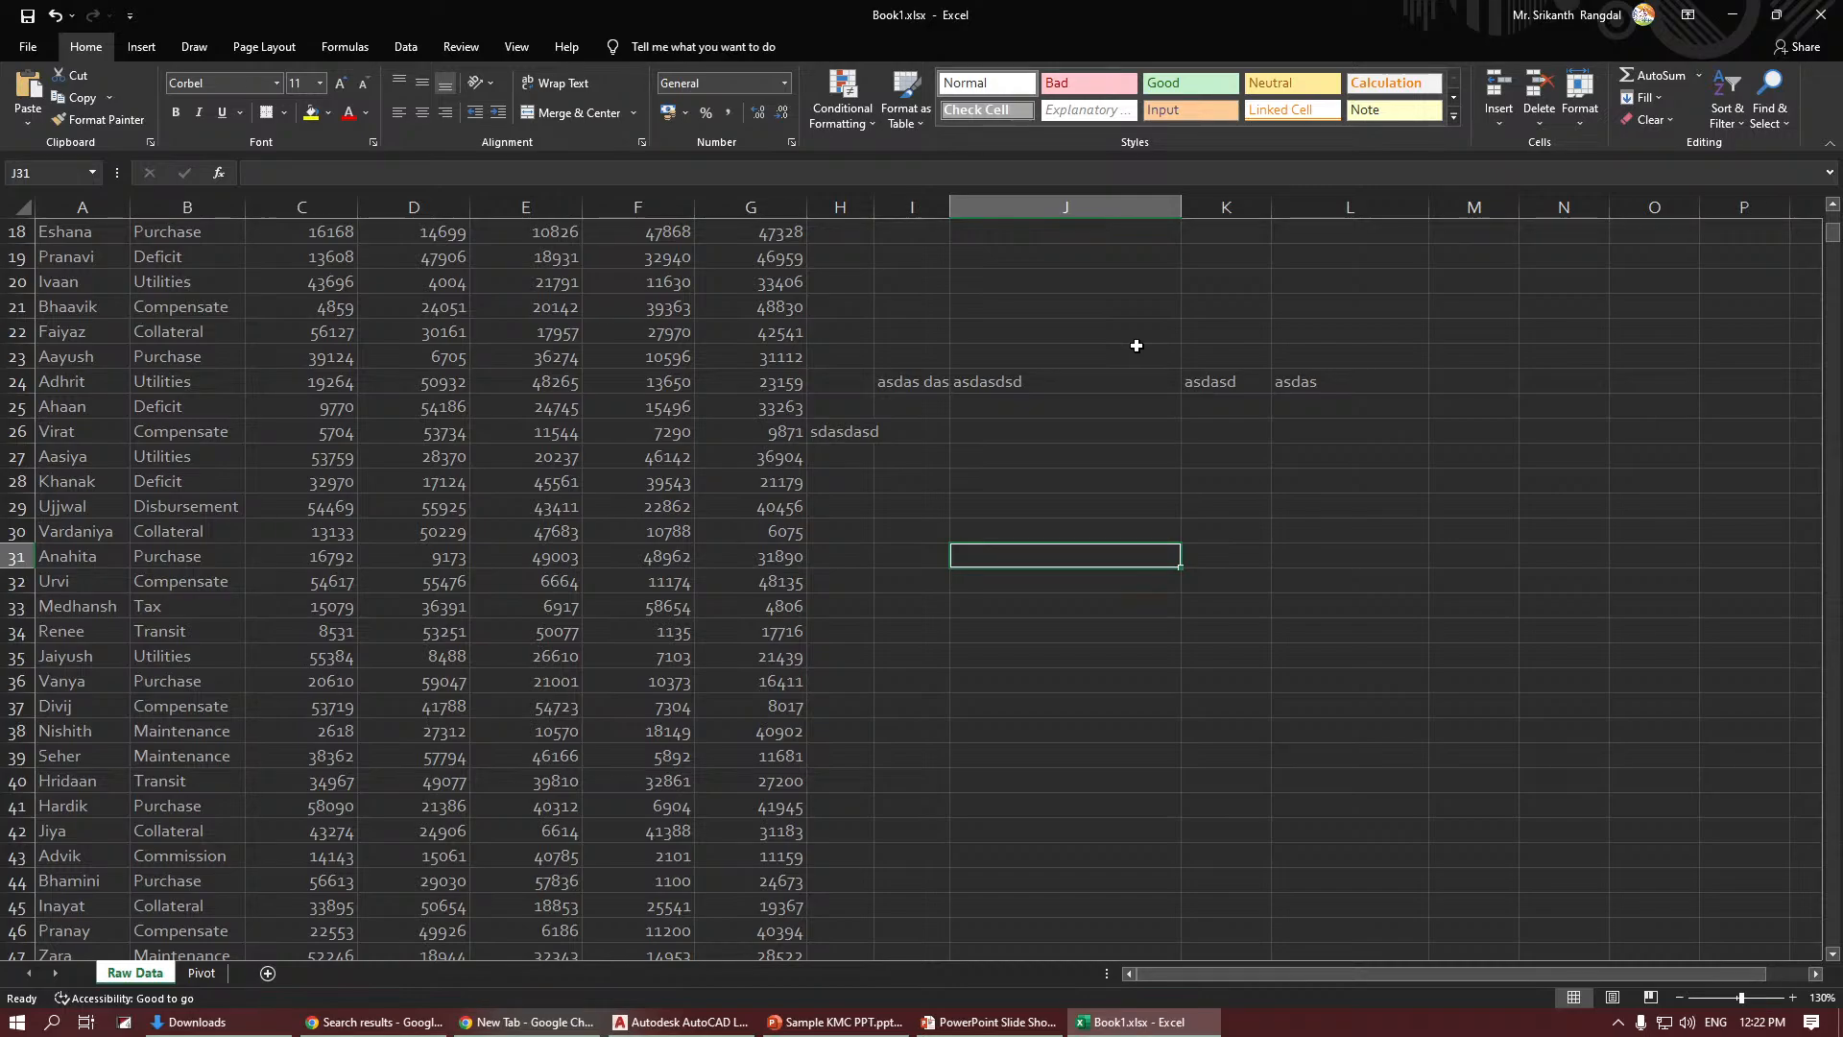
{"action": "type", "text": "D"}
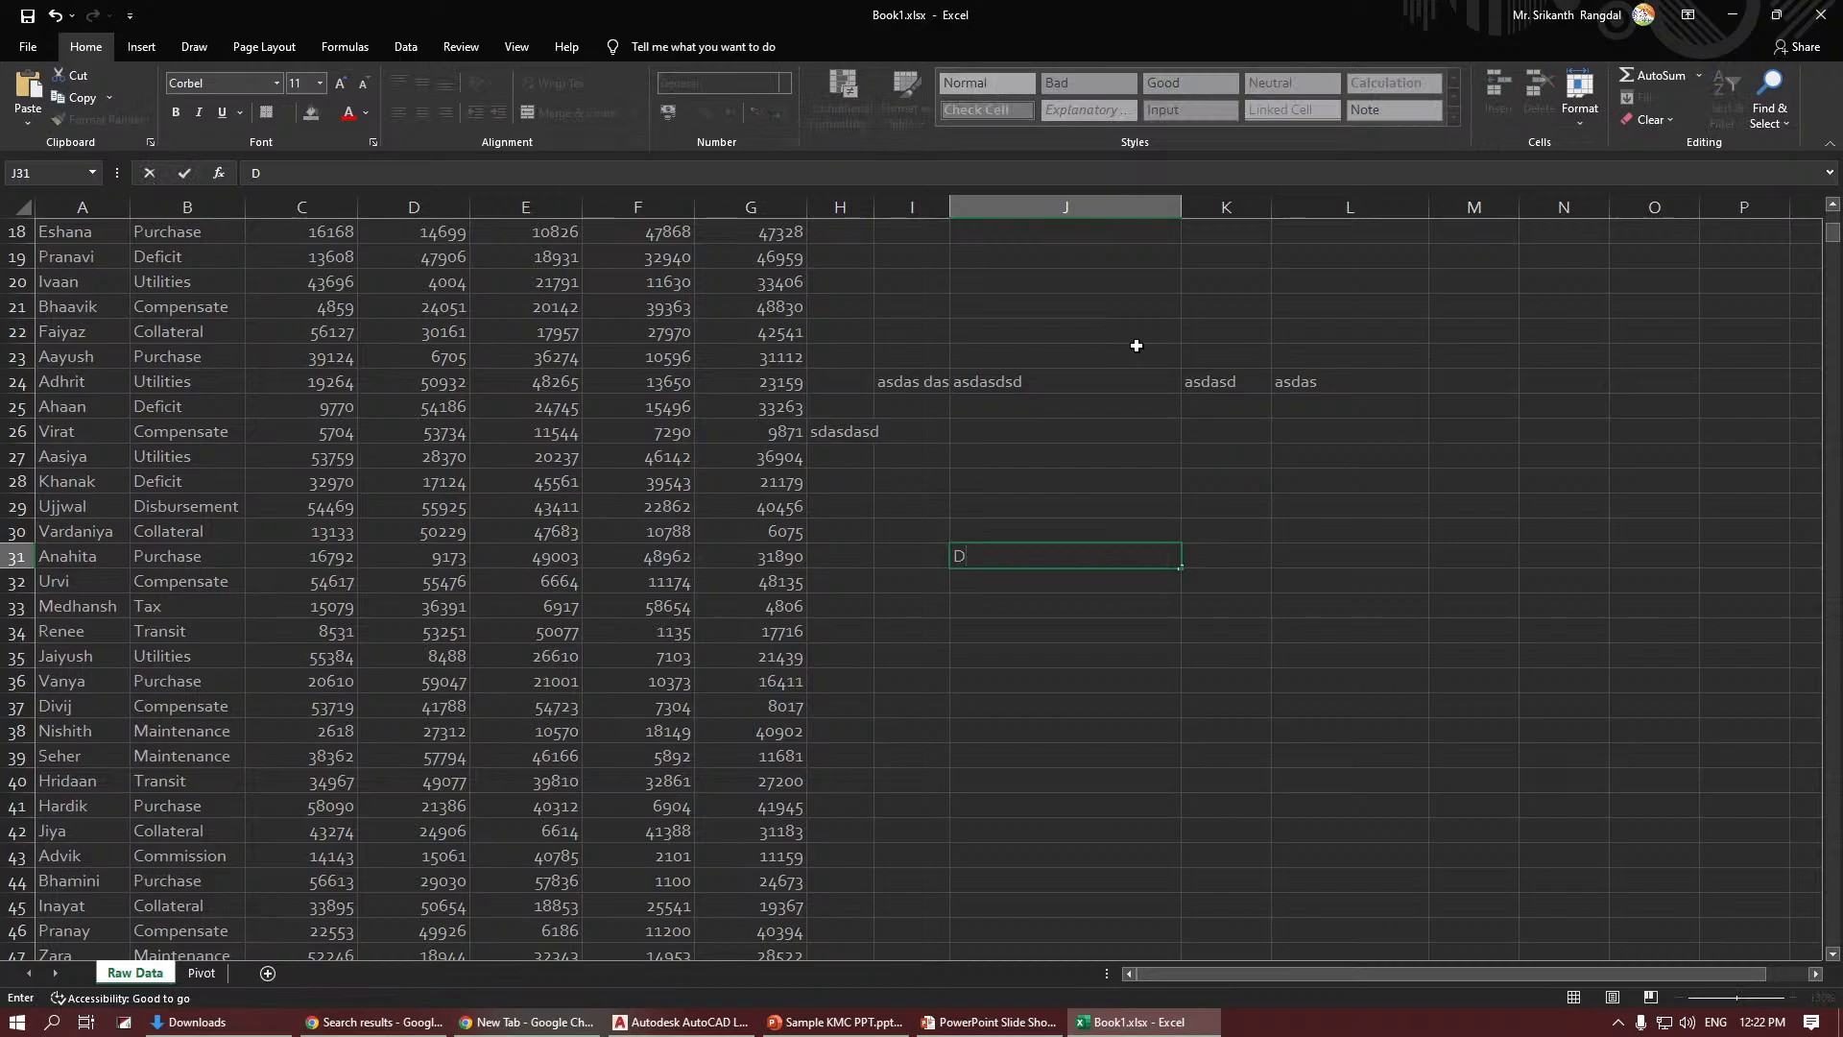
{"action": "type", "text": "fsfsfs"}
{"action": "key", "text": "Return"}
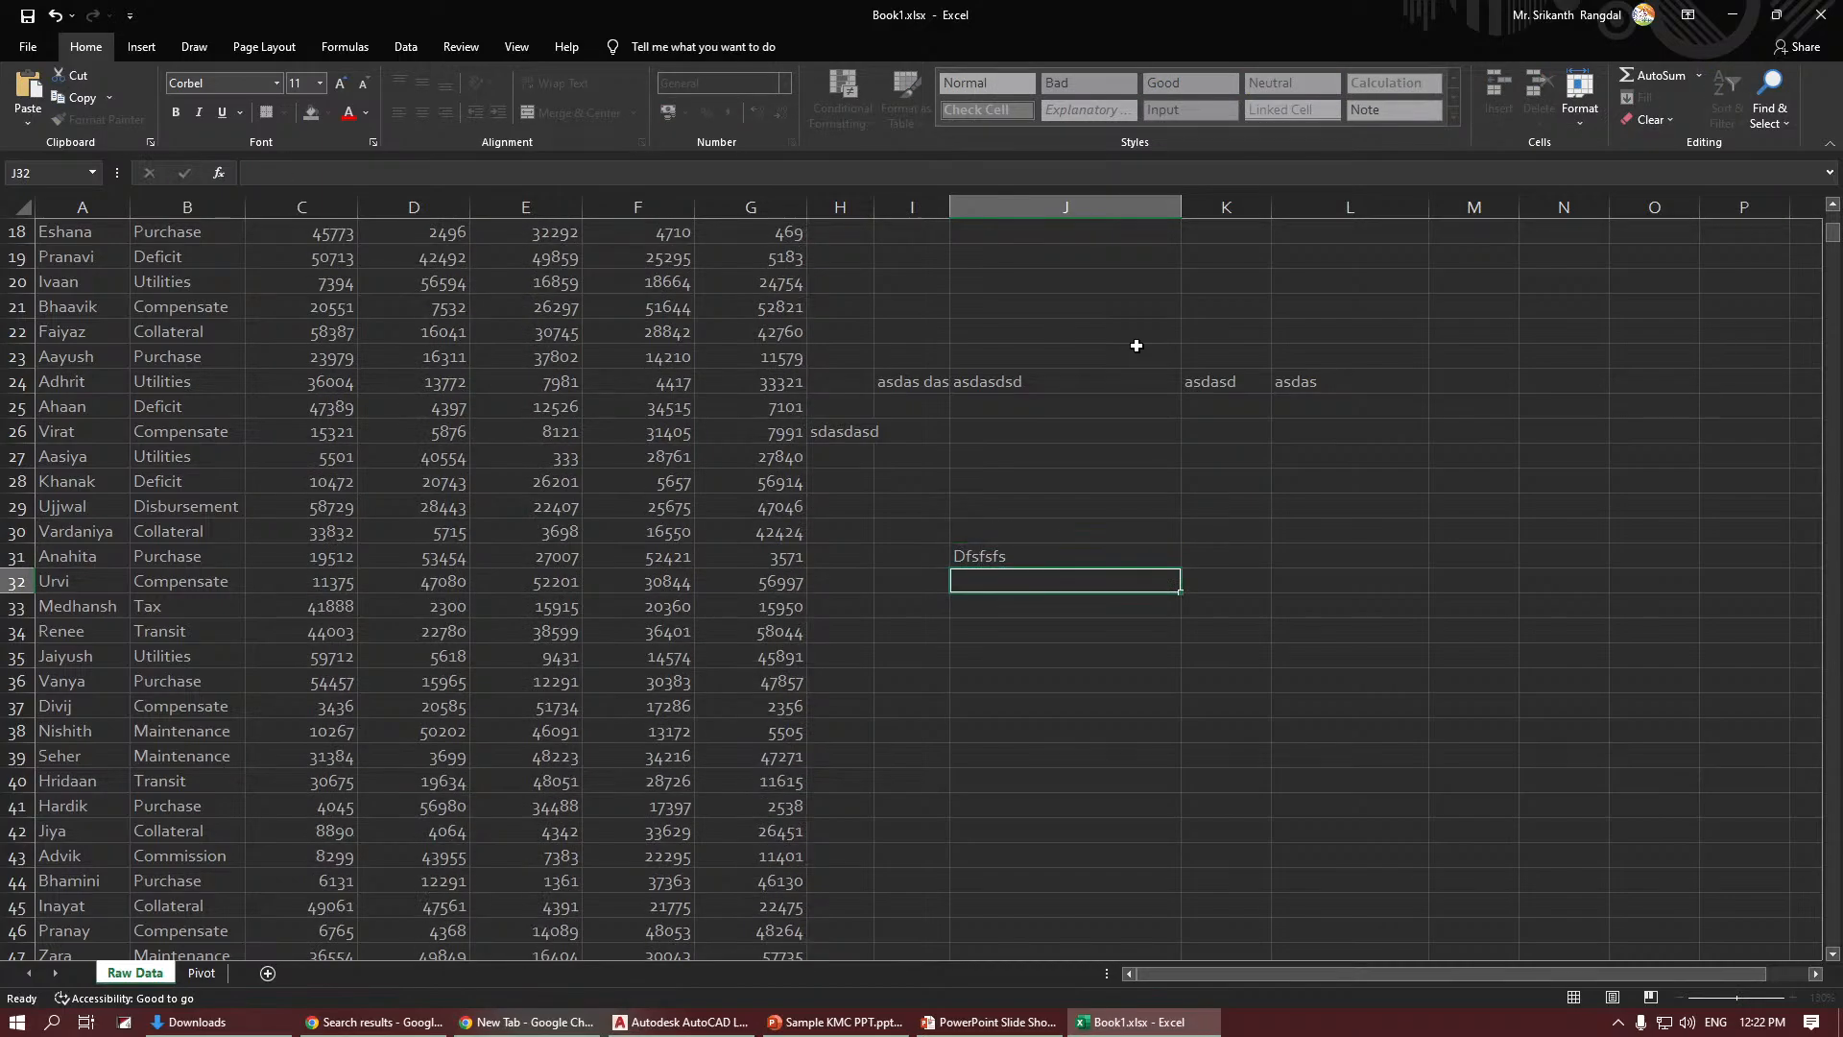
Enter "SDFSDFSD" in J33 and save the workbook, keeping J33 selected.
{"action": "key", "text": "Return"}
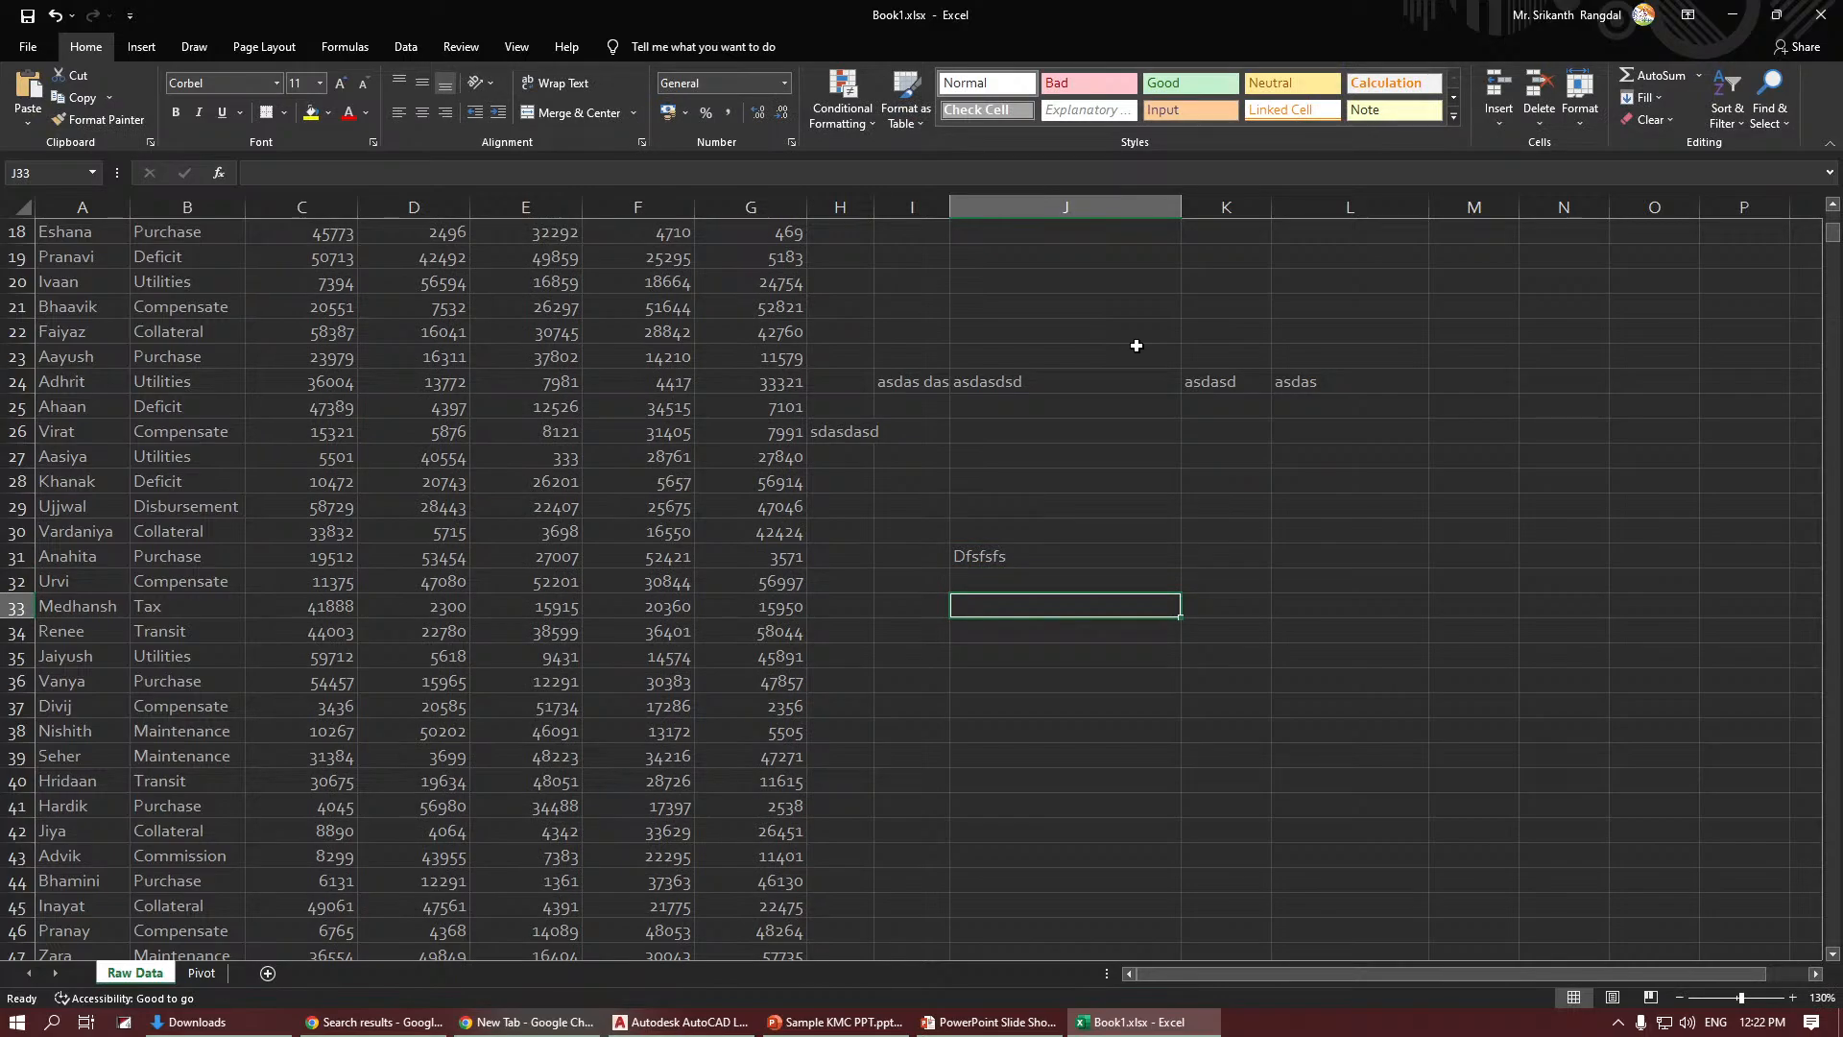
{"action": "type", "text": "SDFSDFSD"}
{"action": "key", "text": "ctrl+s"}
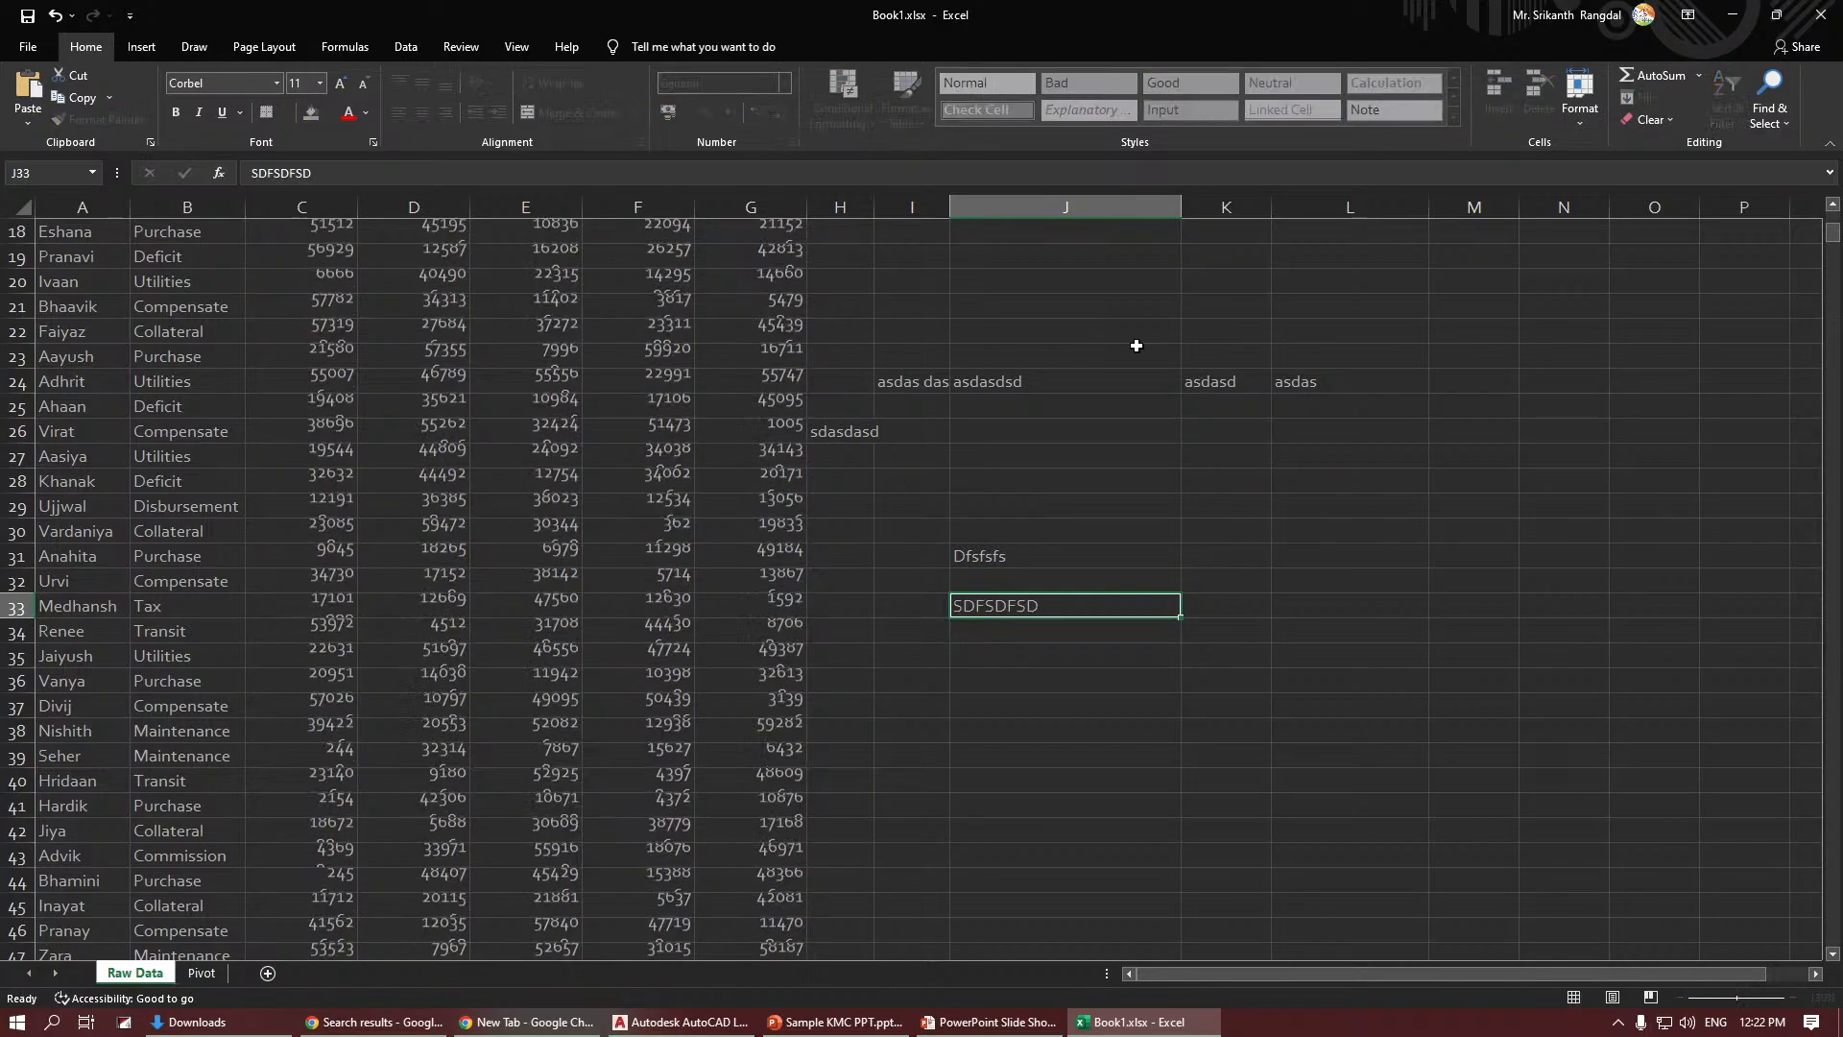
Check the PowerPoint Navigation slide, return to Excel, and copy the text of J33 into L33.
{"action": "key", "text": "alt+Tab"}
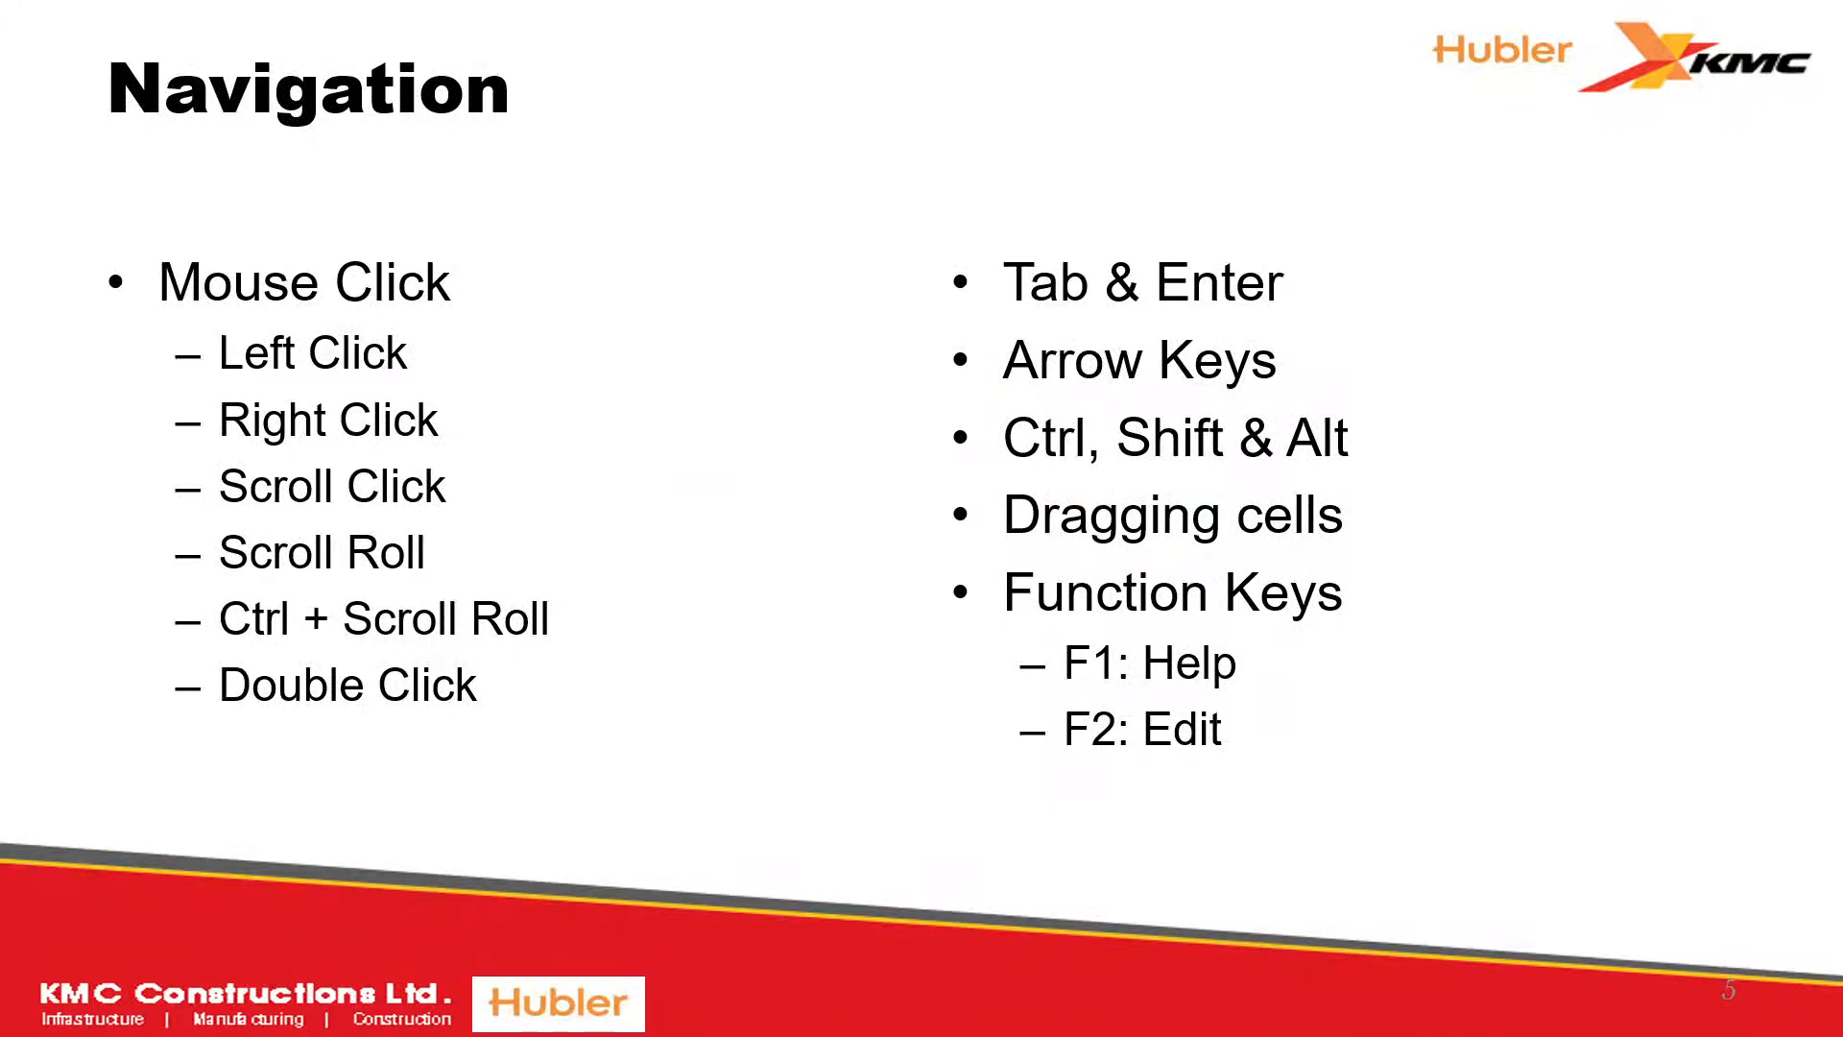
{"action": "key", "text": "alt+Tab"}
{"action": "key", "text": "Up"}
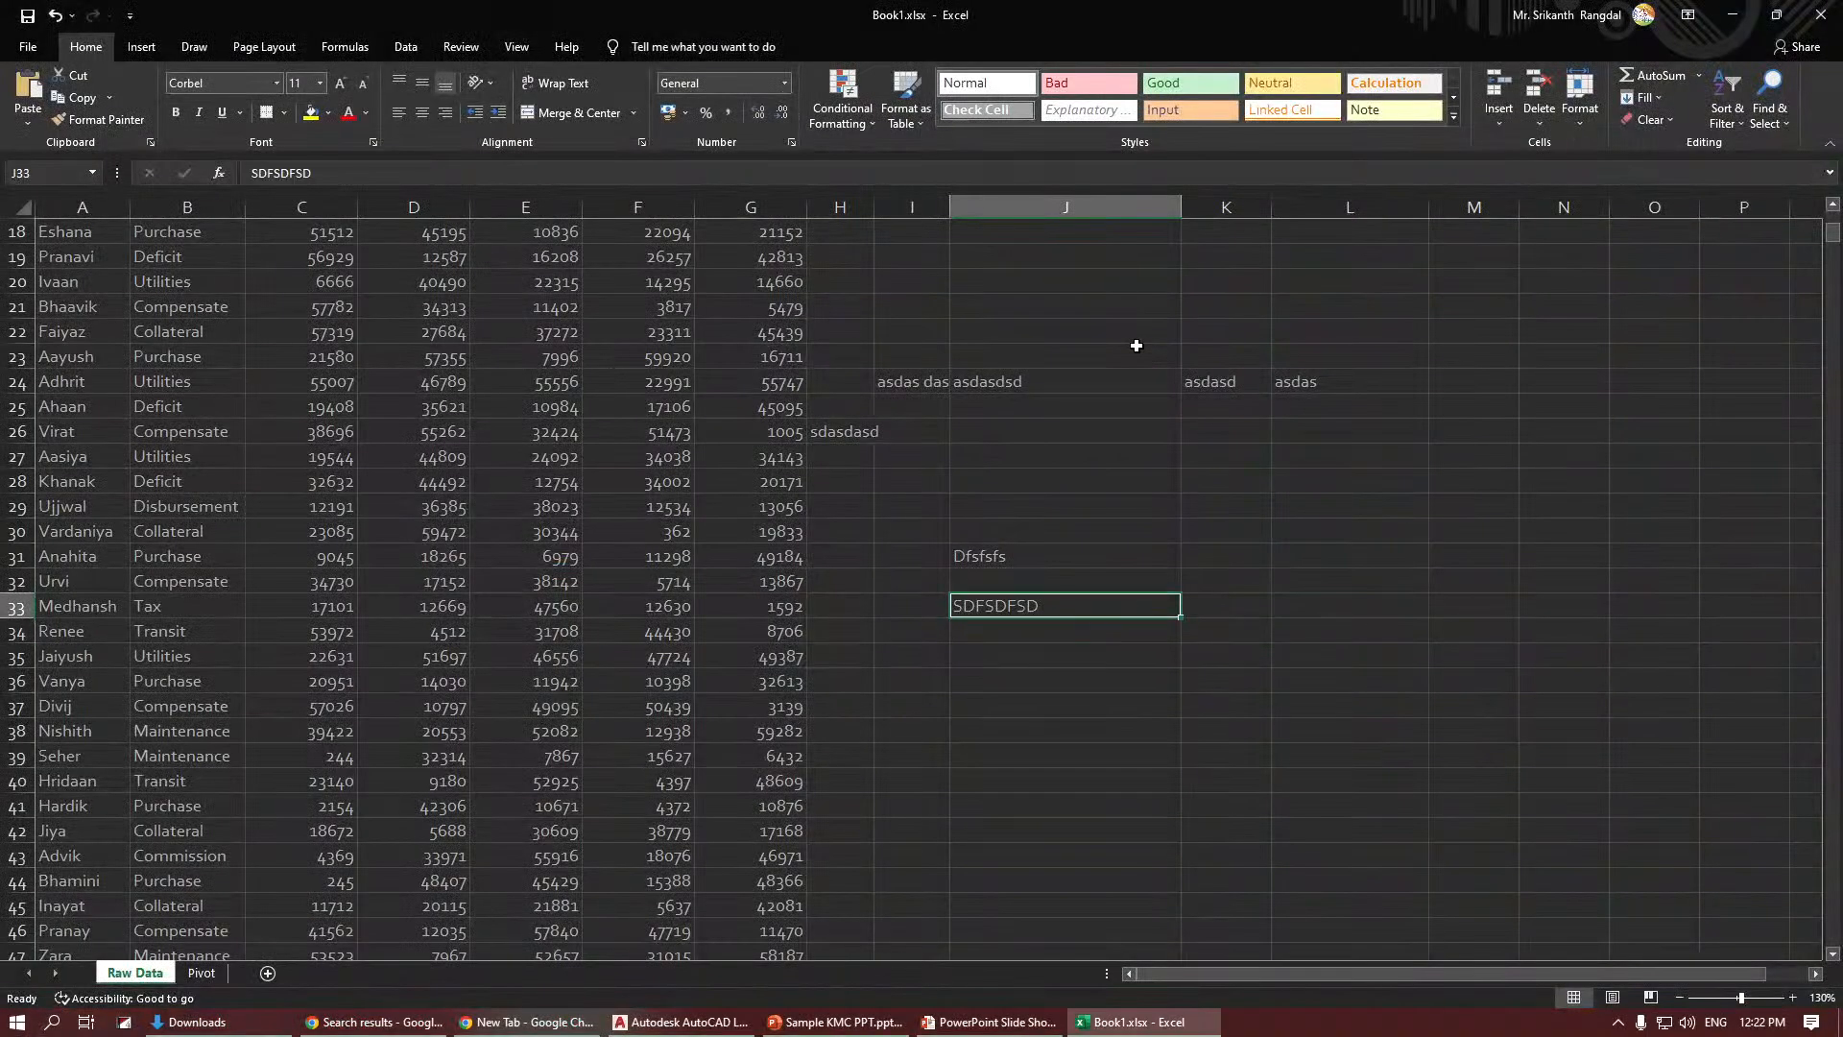
{"action": "key", "text": "ctrl+c"}
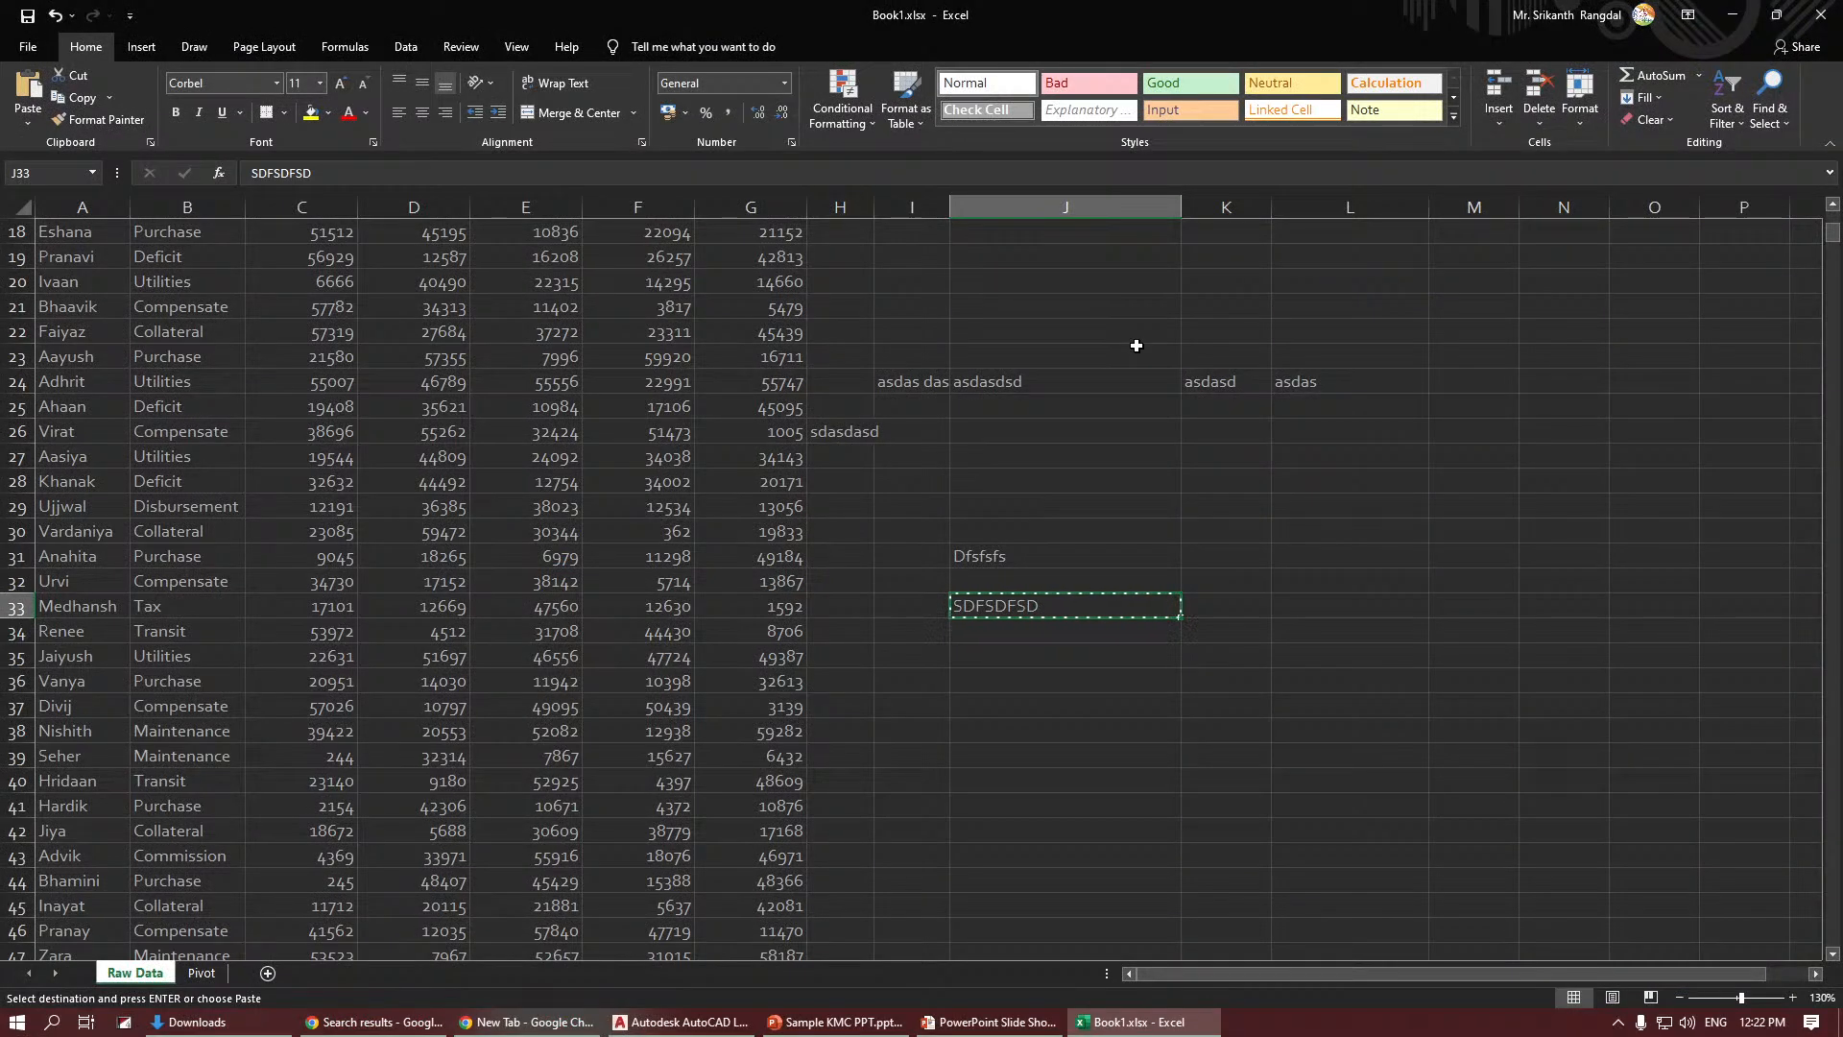
{"action": "key", "text": "Right"}
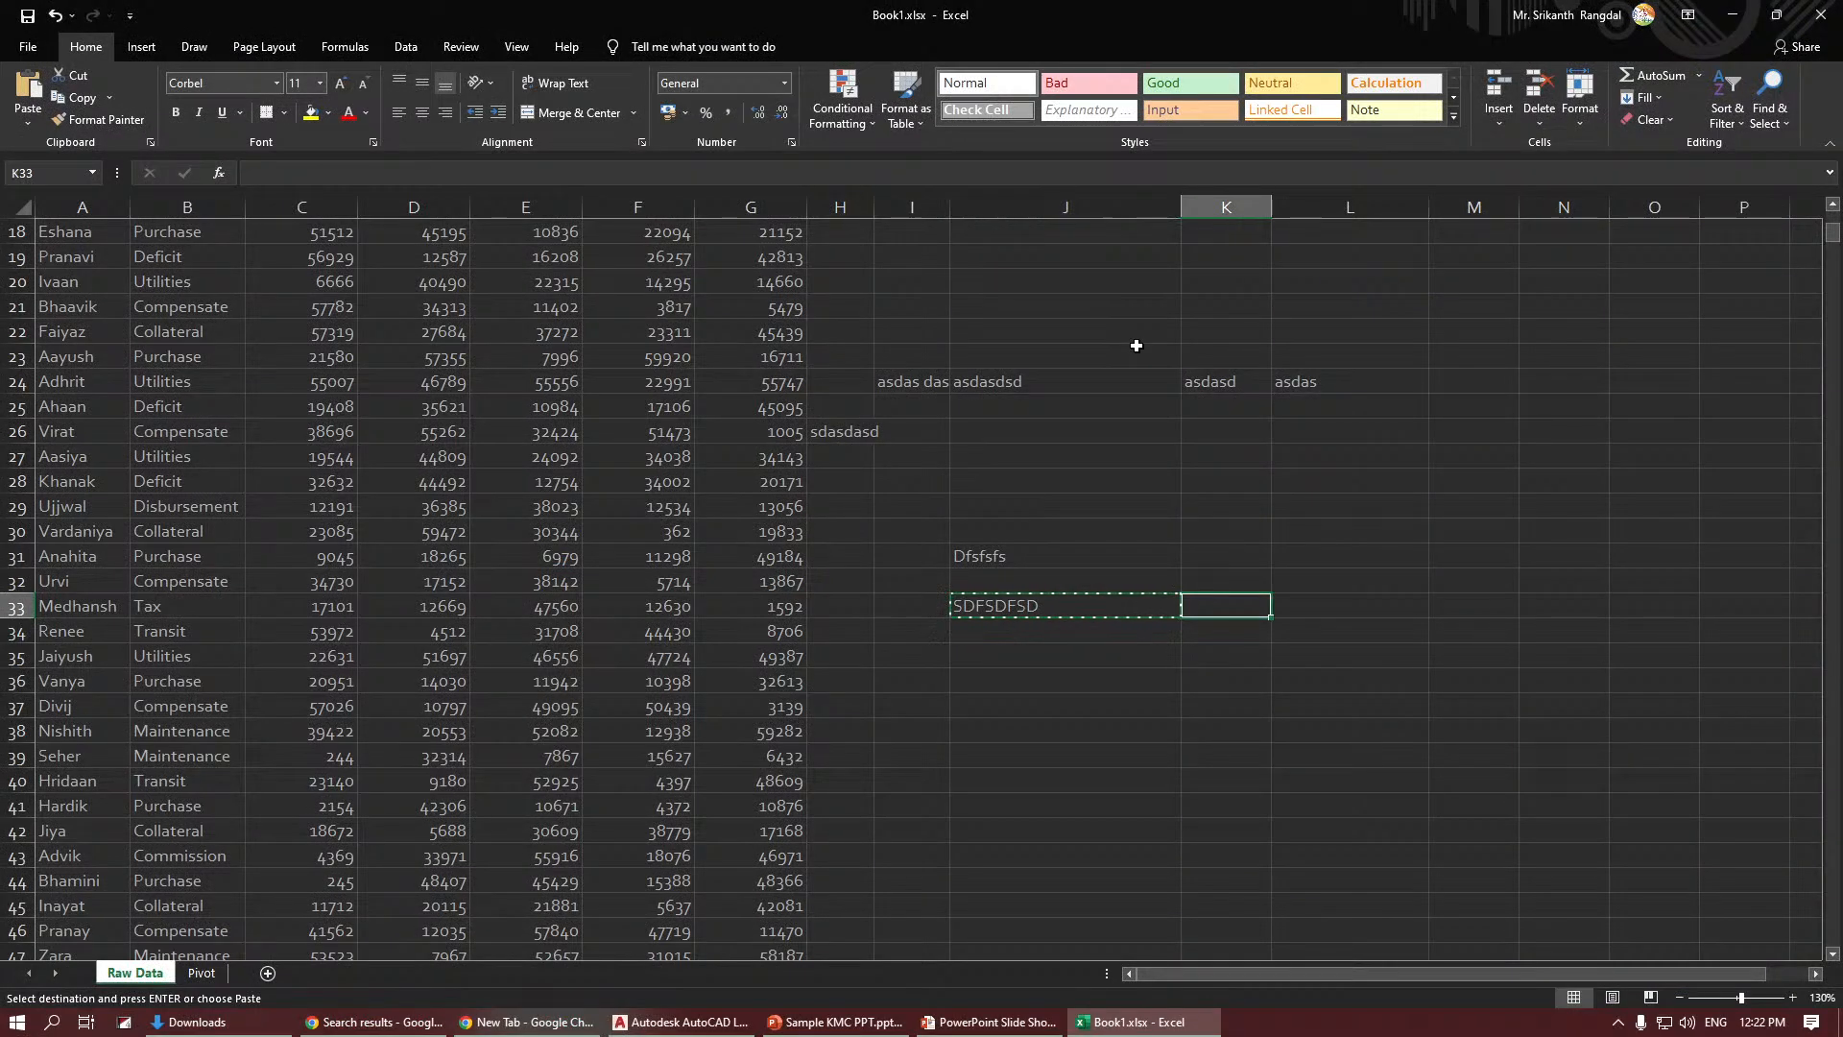
{"action": "key", "text": "Right"}
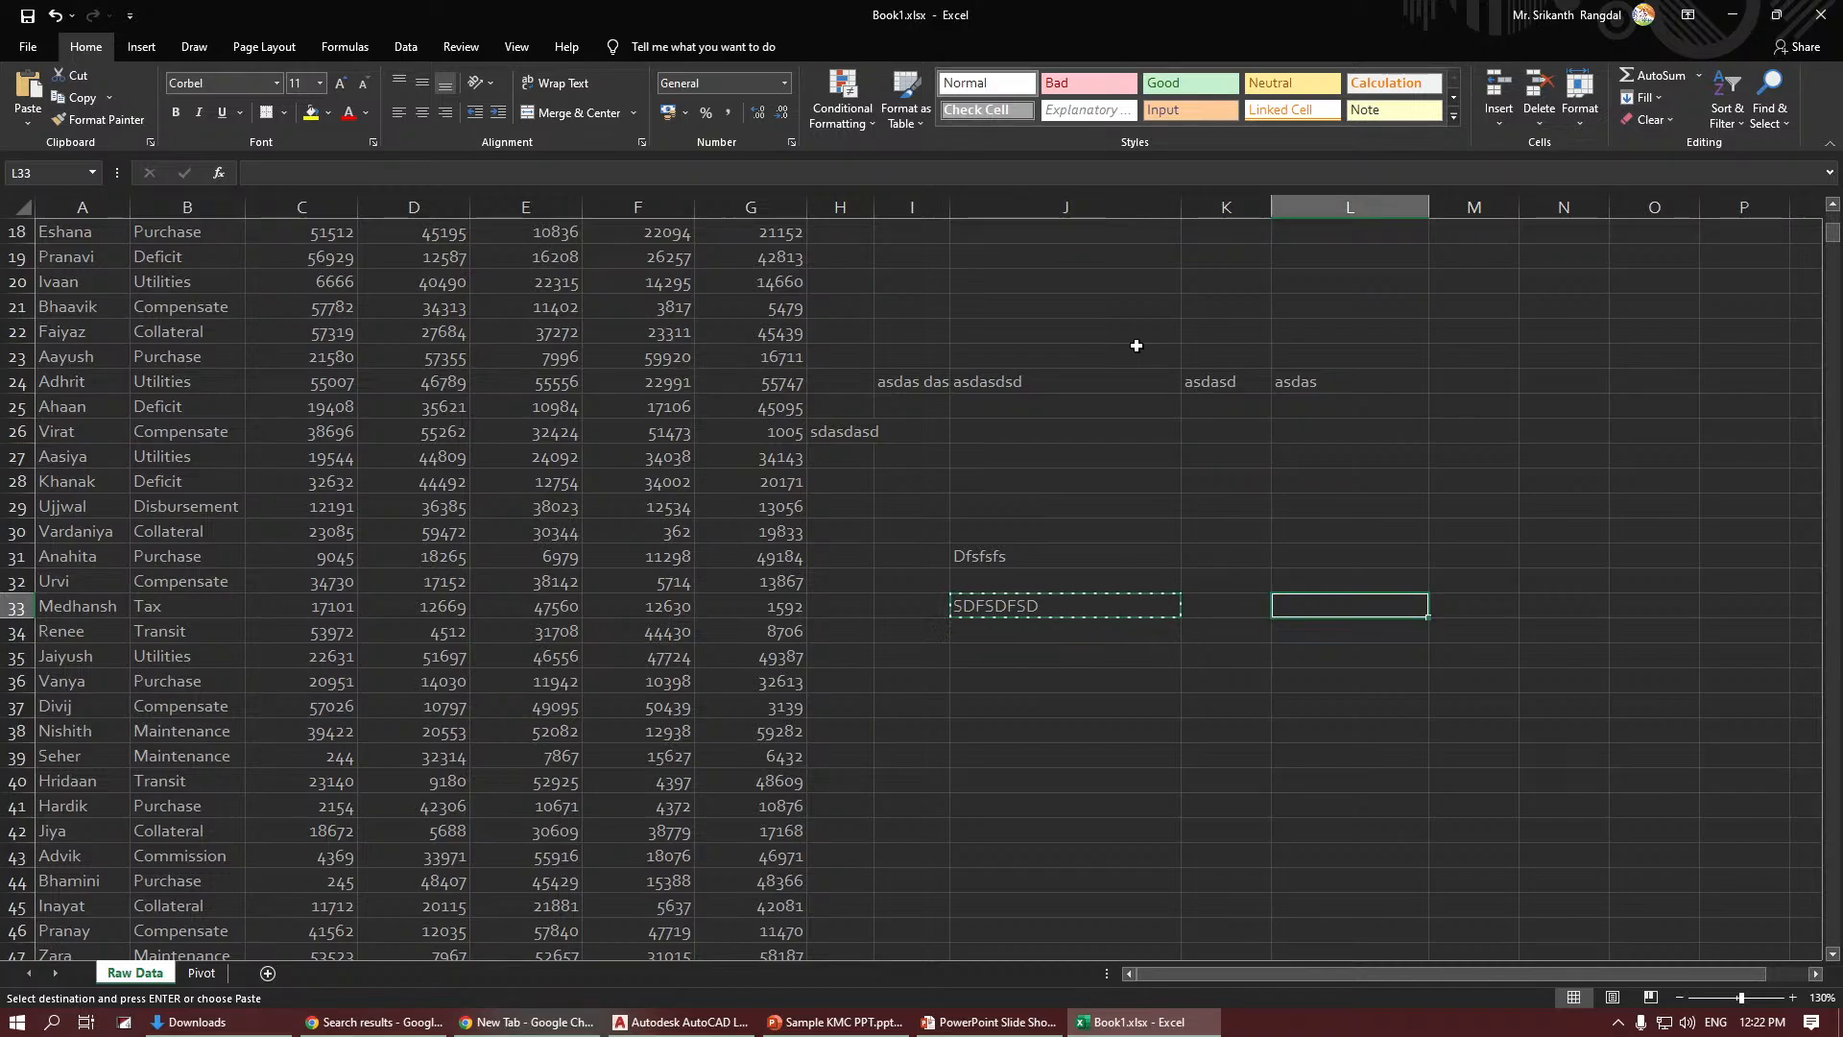
{"action": "key", "text": "ctrl+v"}
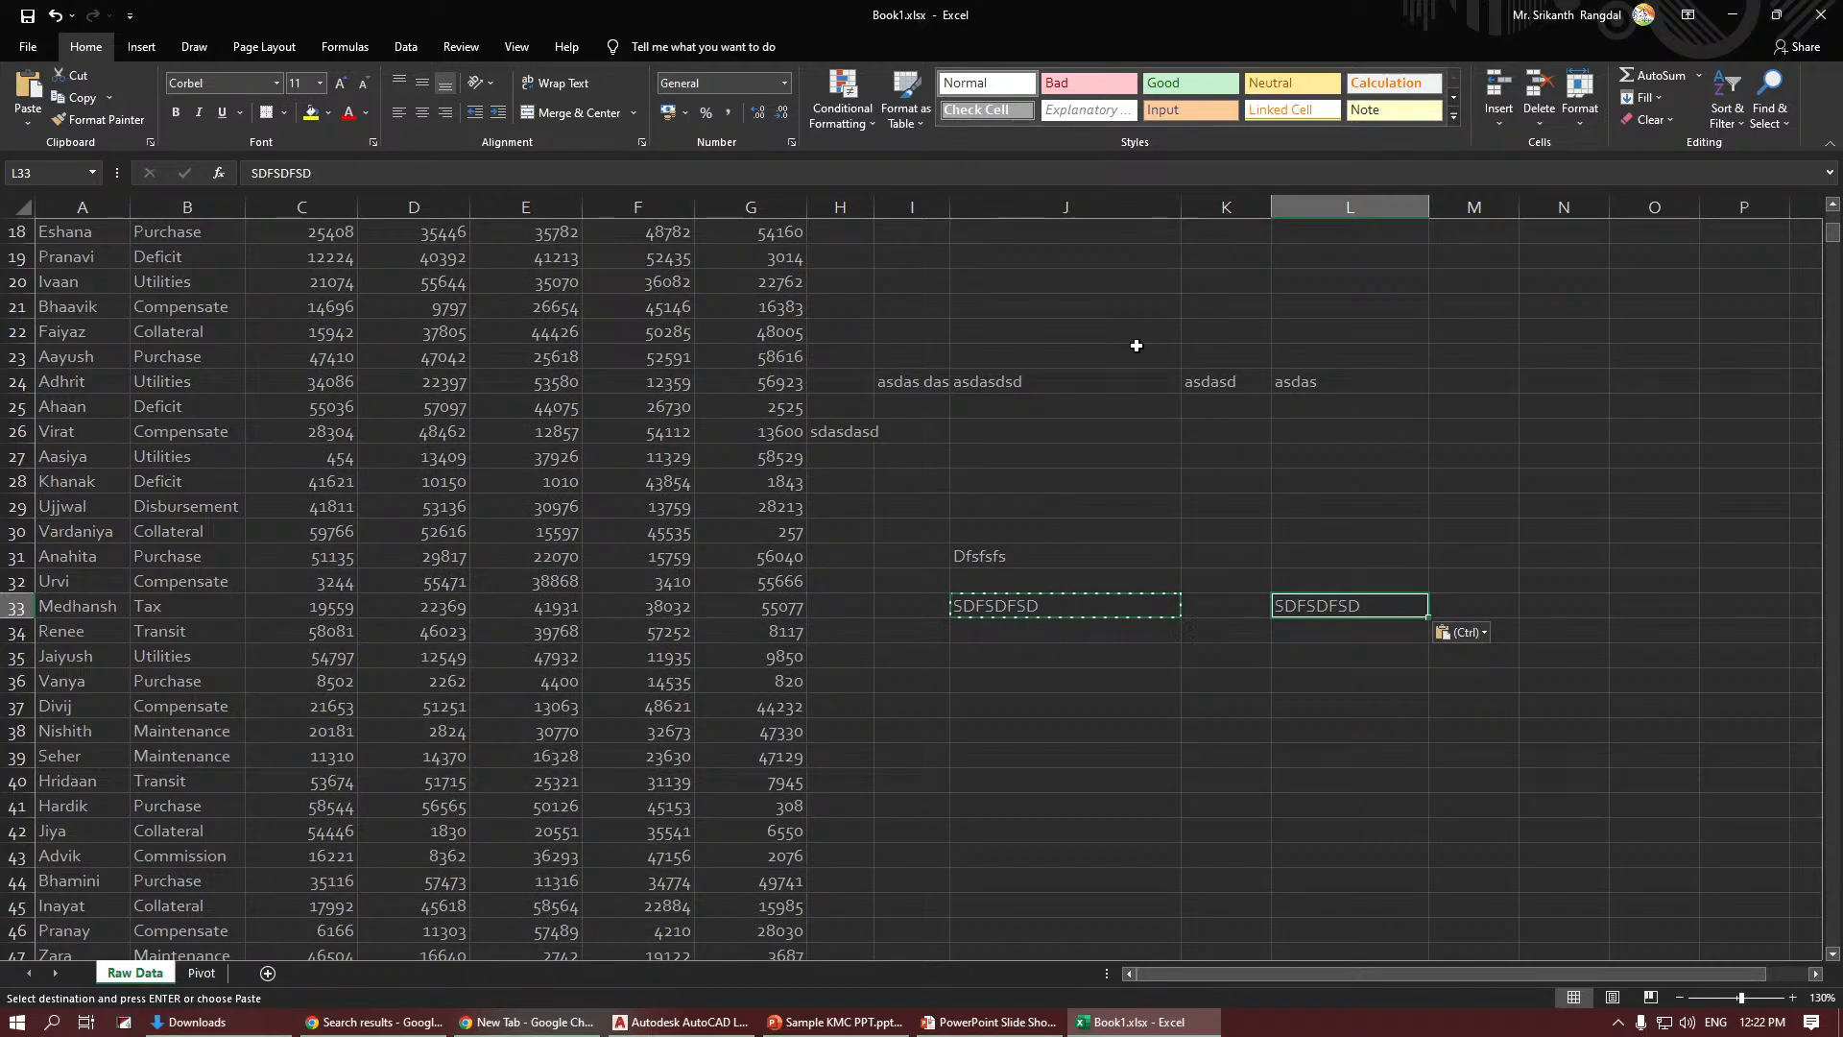
Cut the "SDFSDFSD" text from J33 and paste it into K34.
{"action": "key", "text": "Left"}
{"action": "key", "text": "Left"}
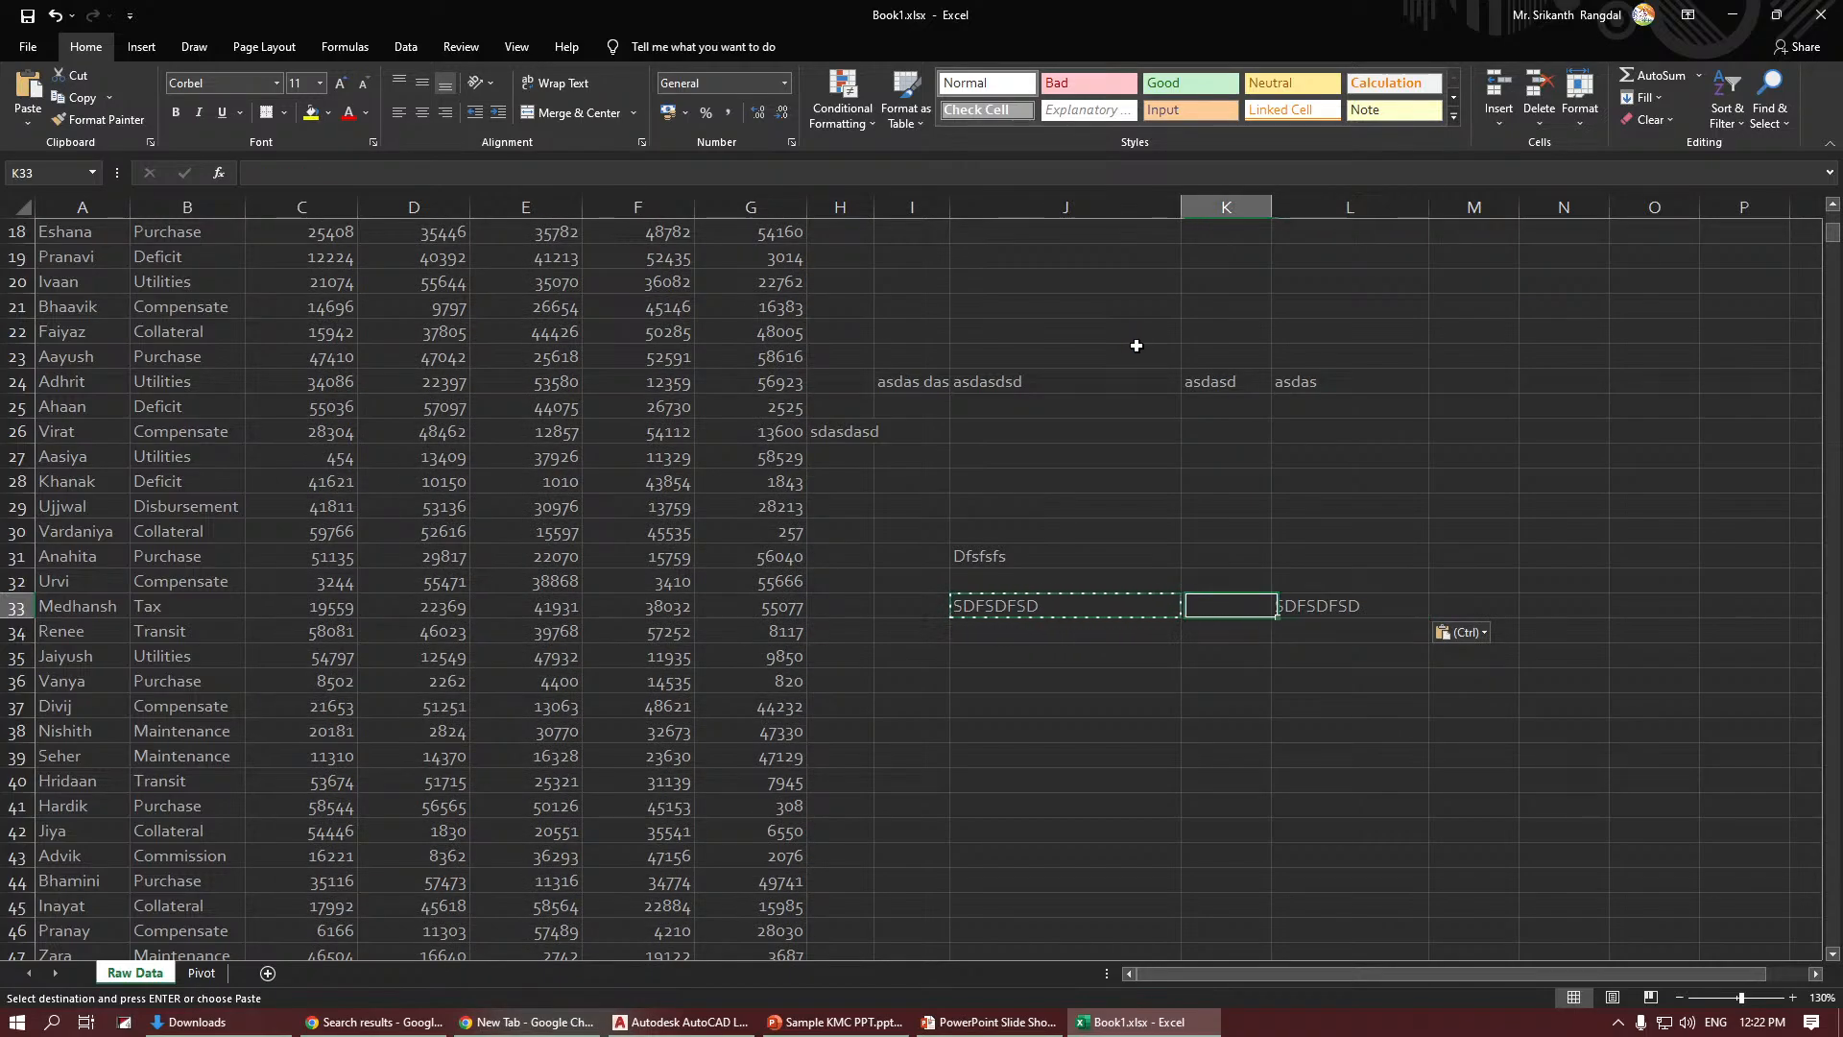
{"action": "key", "text": "Right"}
{"action": "key", "text": "Right"}
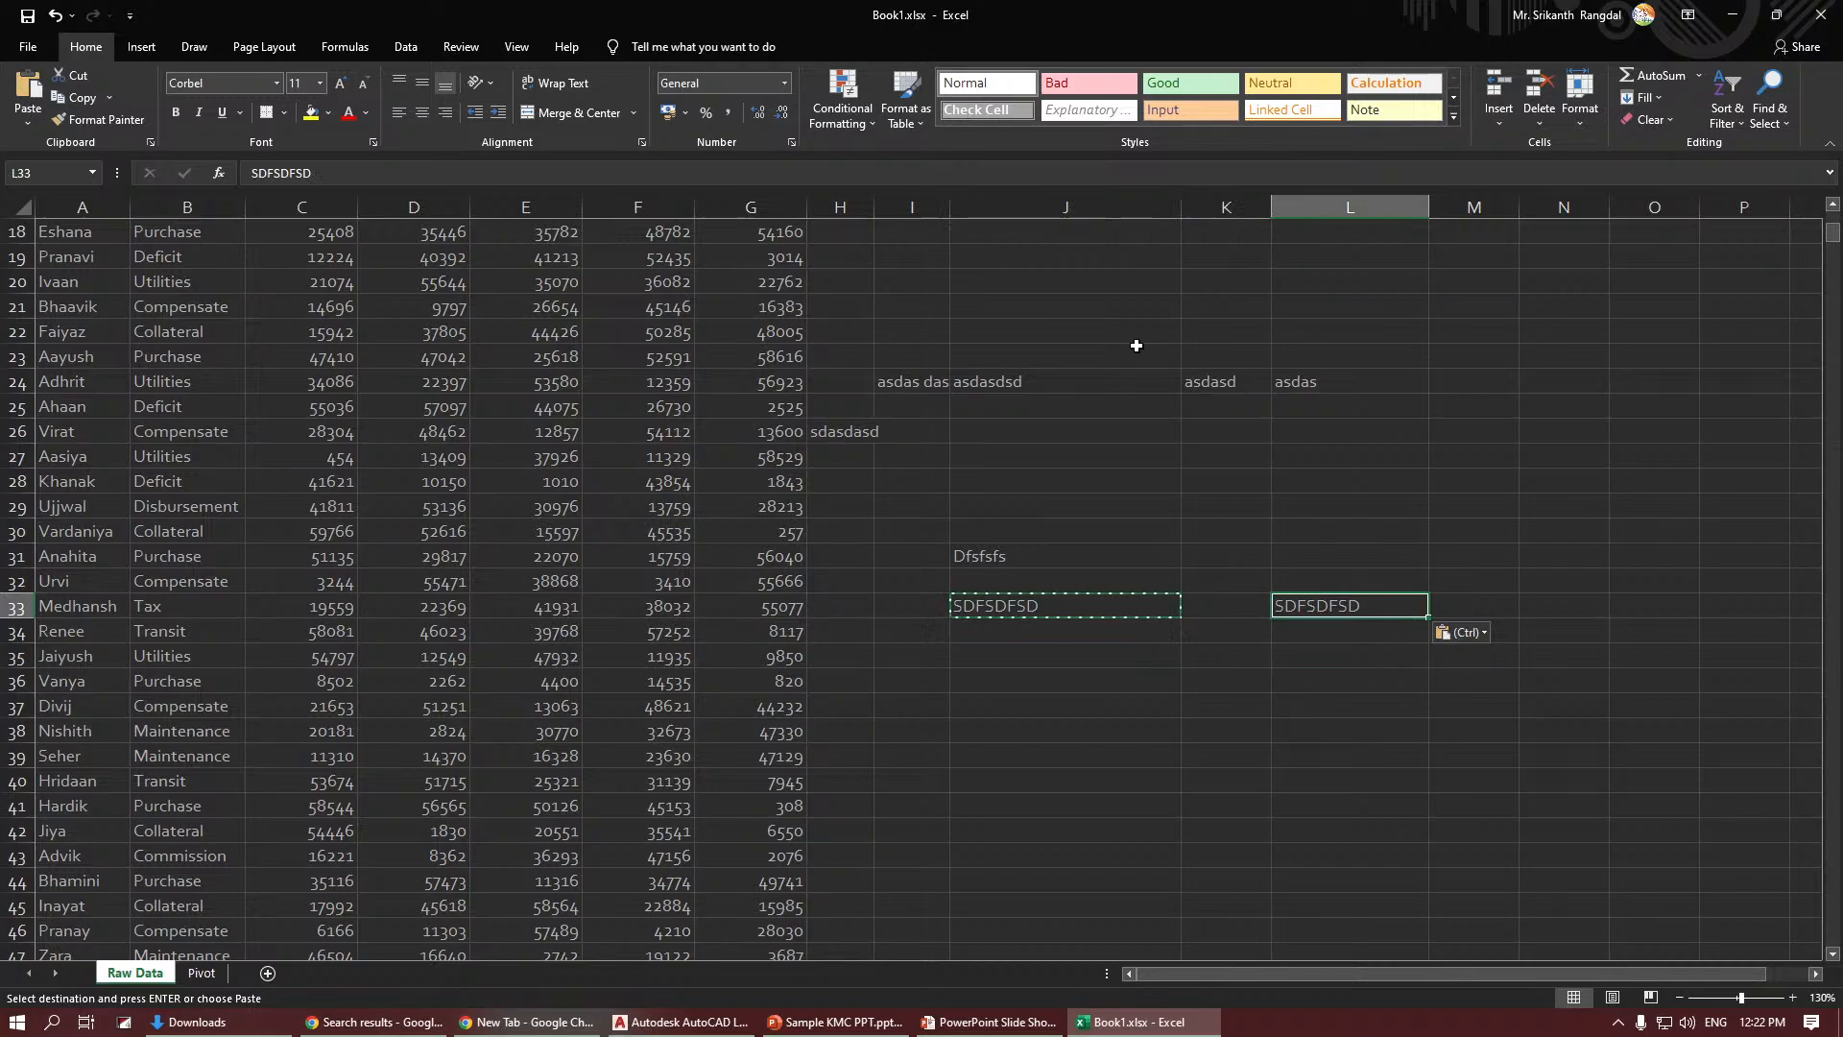
{"action": "key", "text": "Left"}
{"action": "key", "text": "Left"}
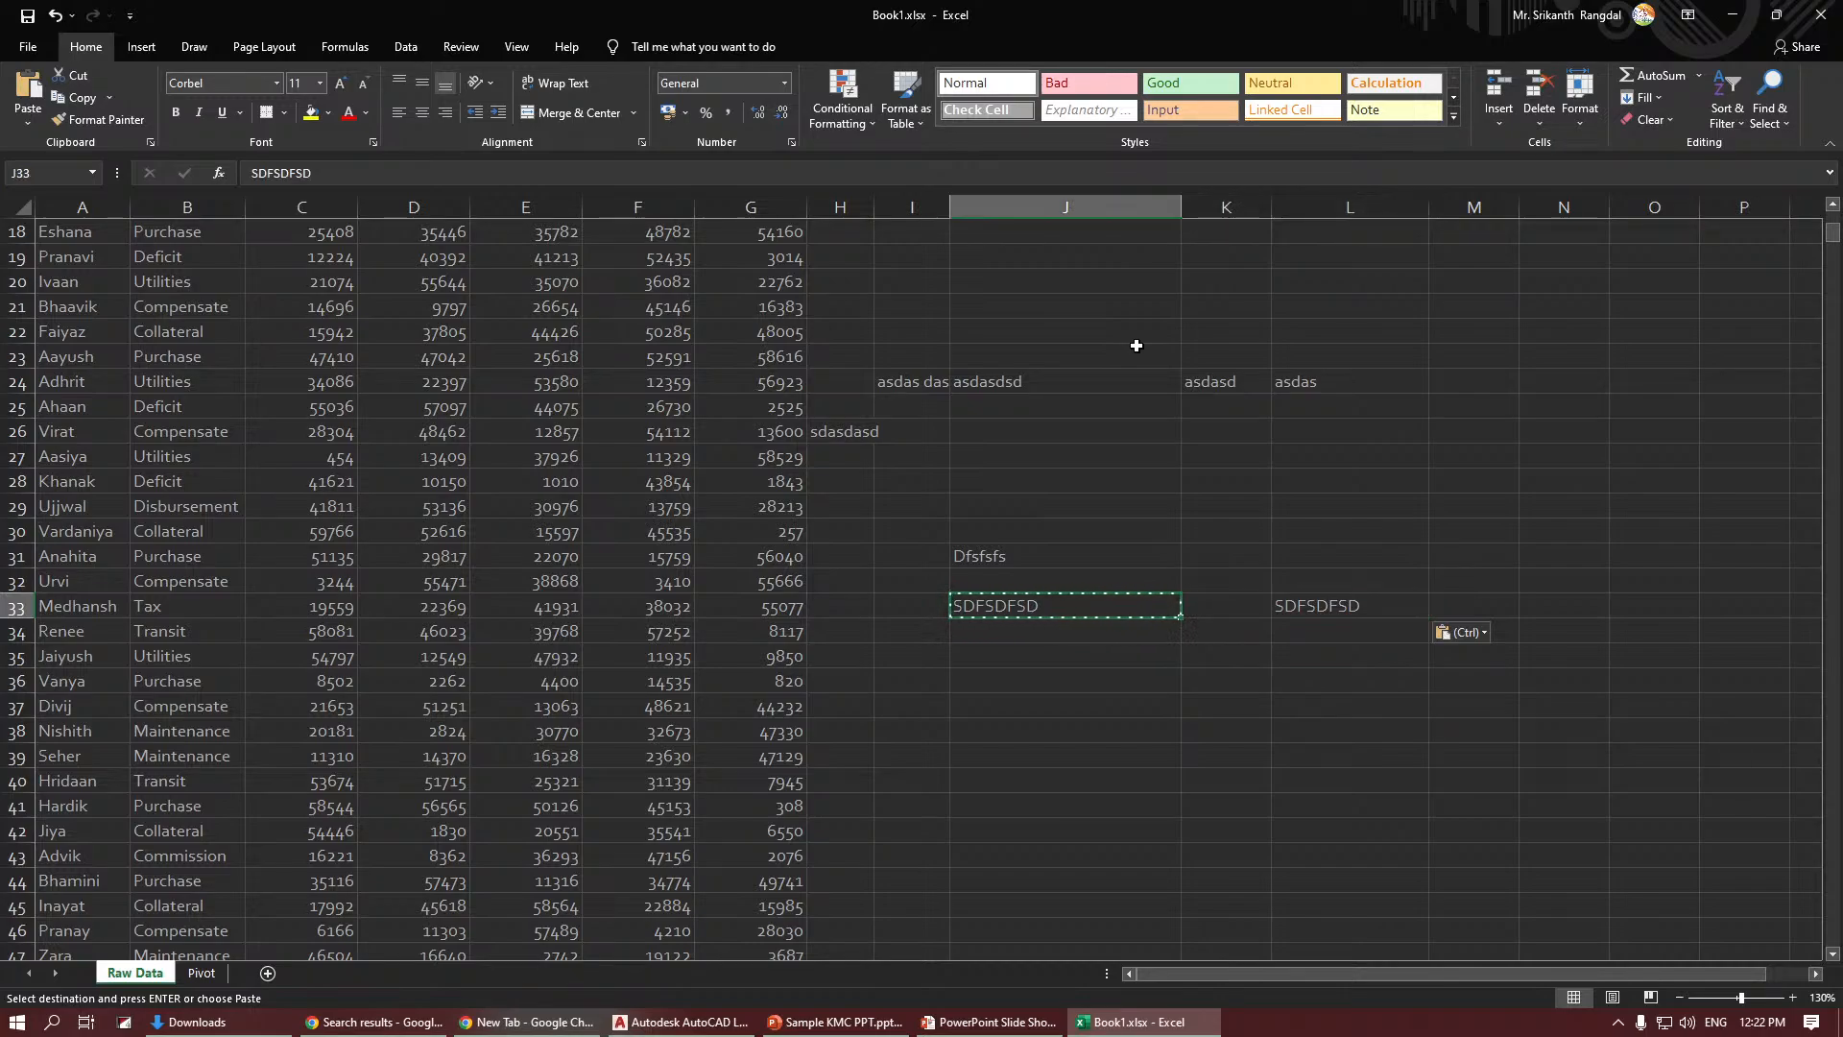
{"action": "key", "text": "Escape"}
{"action": "key", "text": "Down"}
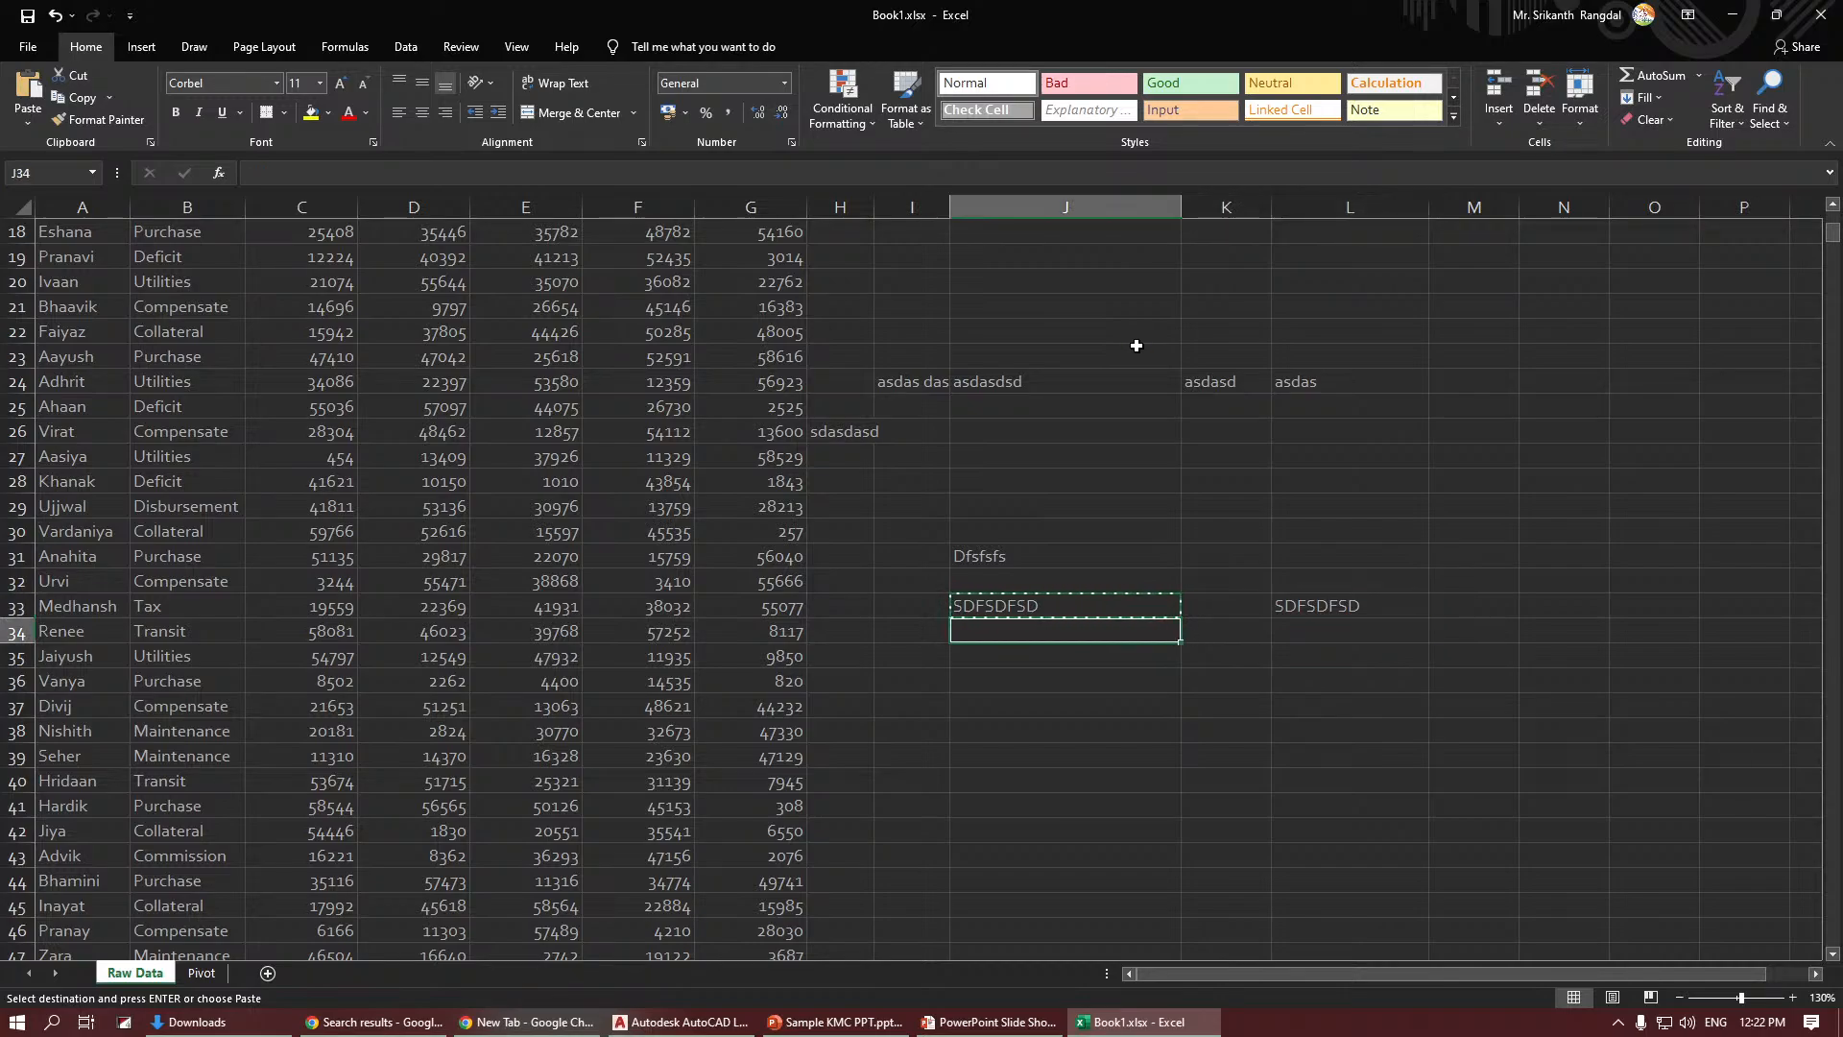
{"action": "key", "text": "Right"}
{"action": "key", "text": "Return"}
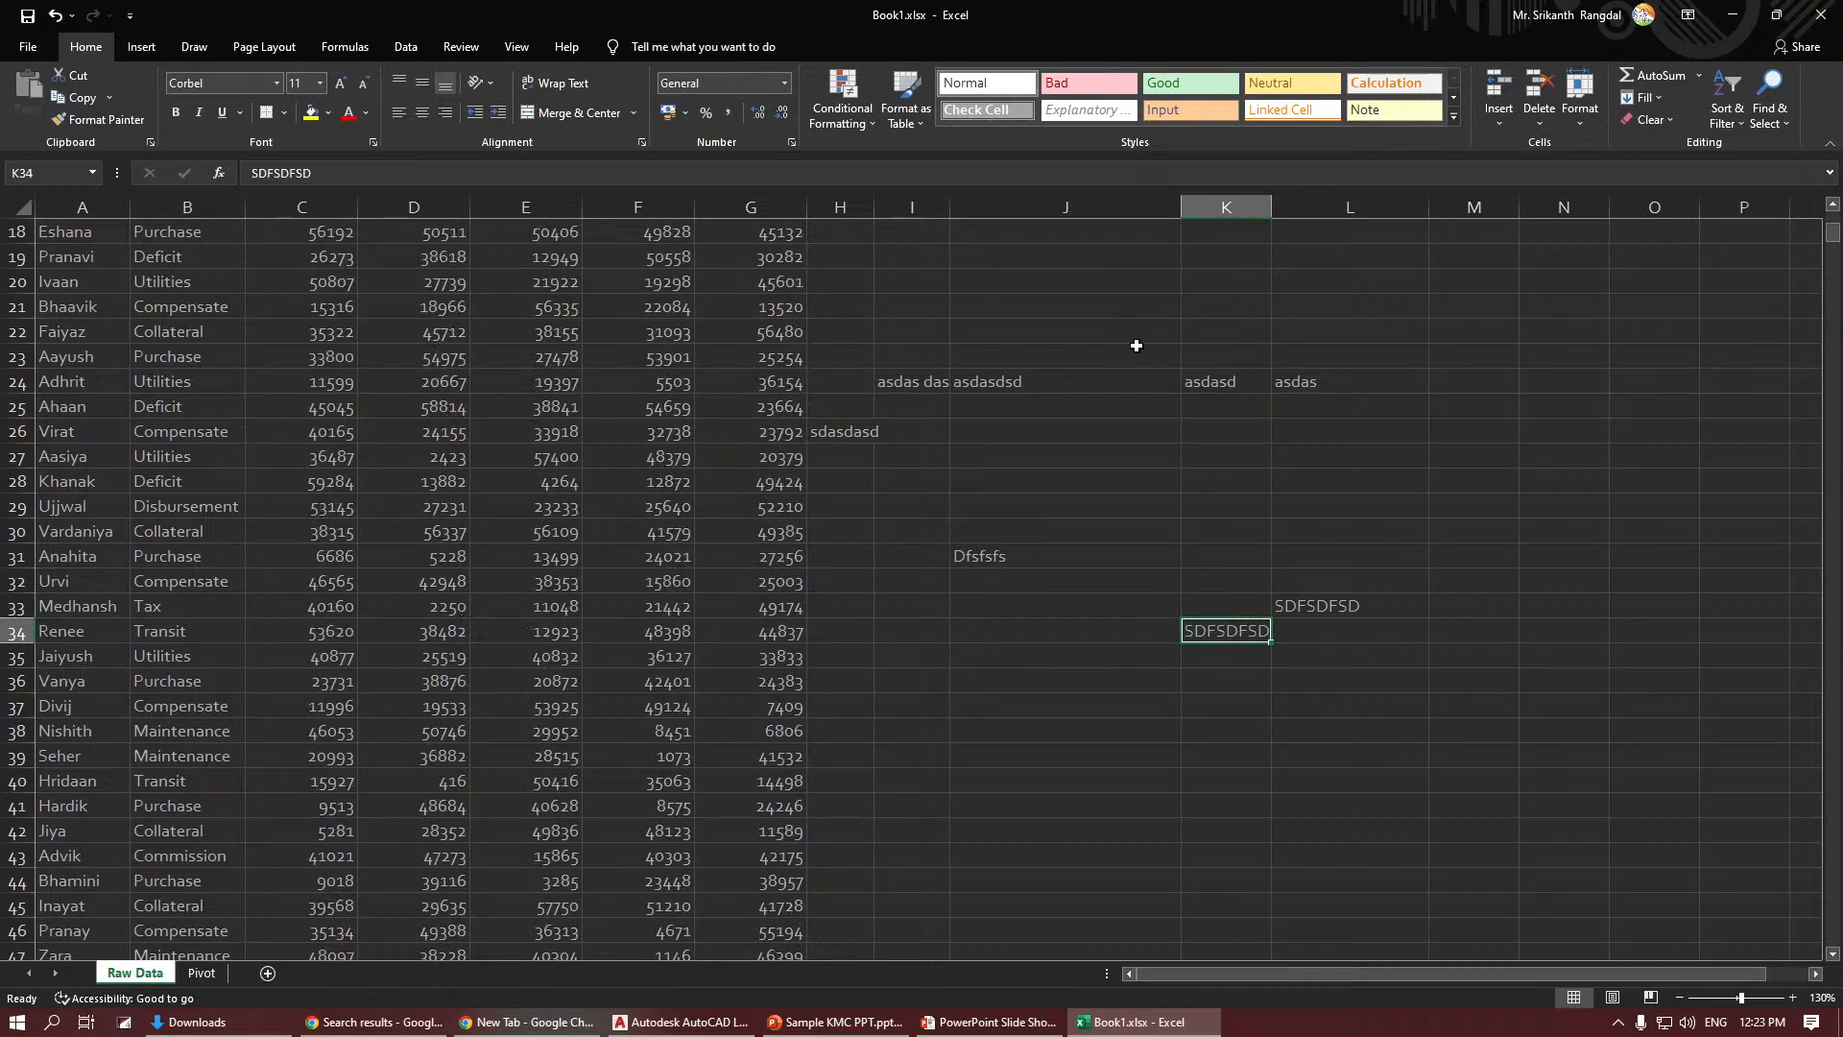
Review the Navigation slide in PowerPoint again, return to Excel, and select cell G28.
{"action": "key", "text": "alt+Tab"}
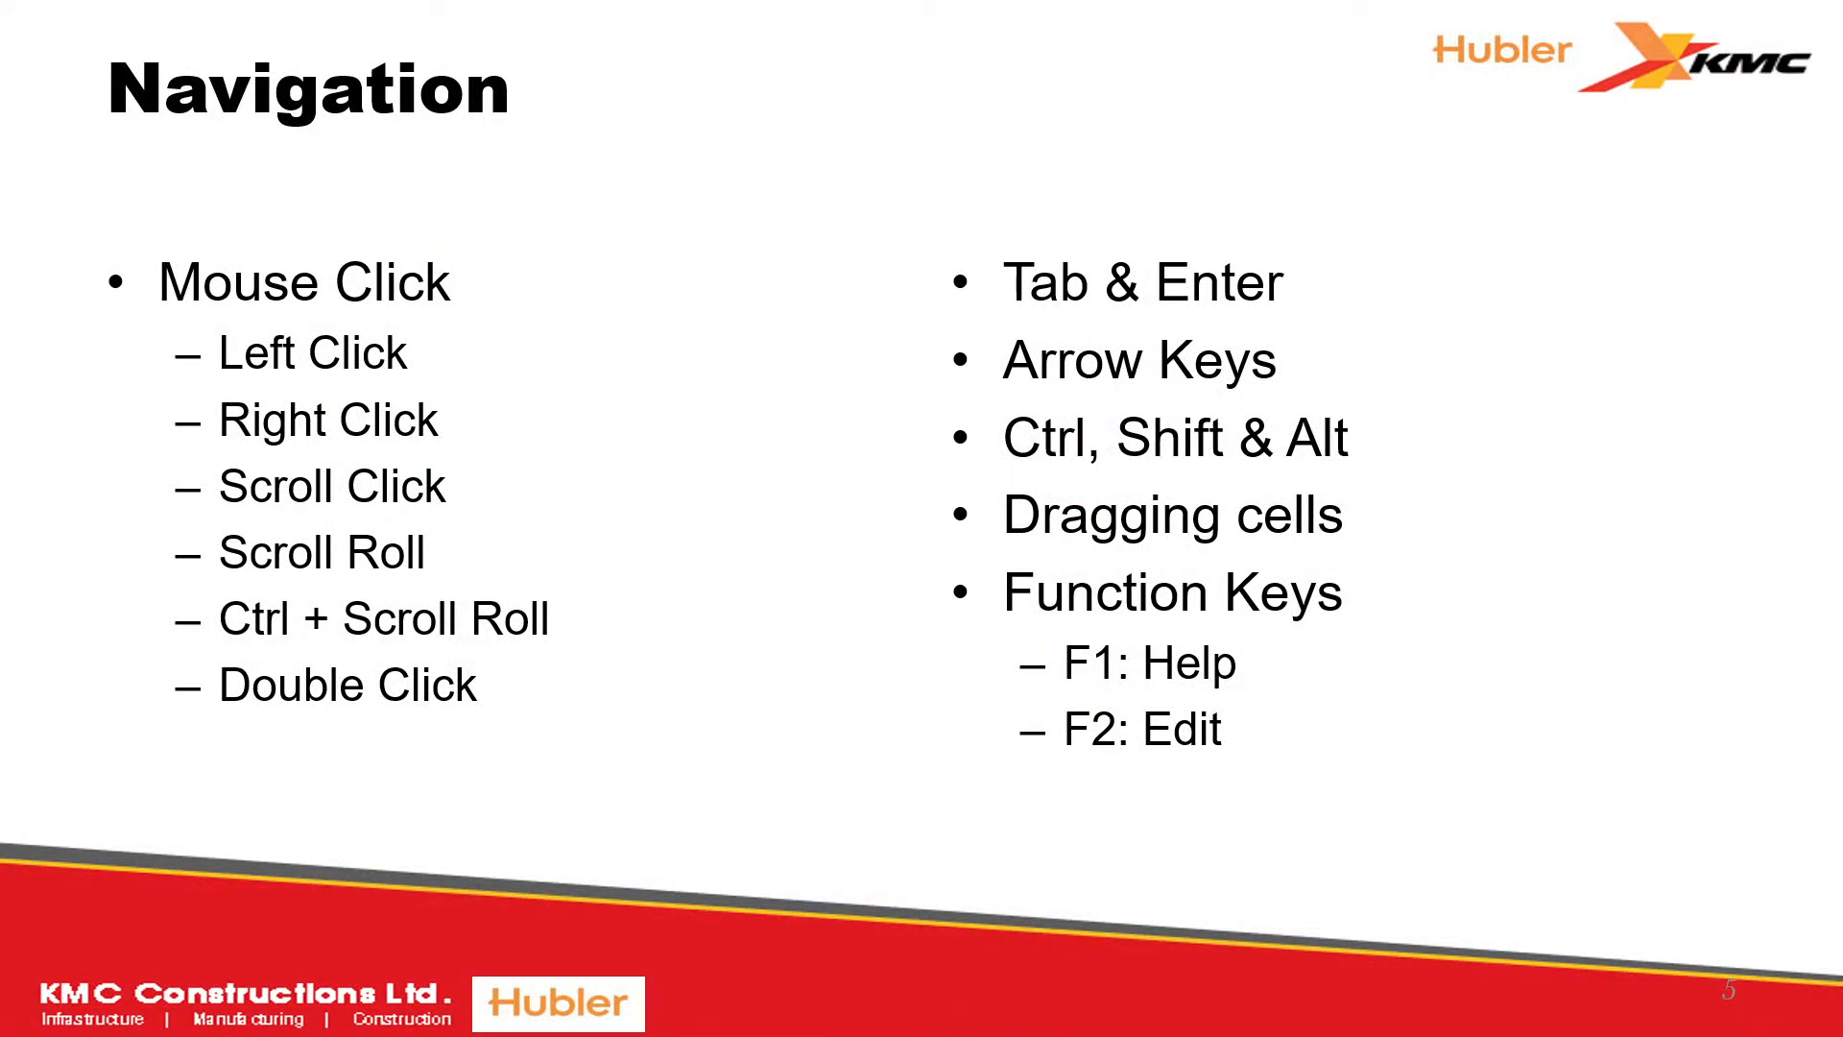
{"action": "key", "text": "alt+Tab"}
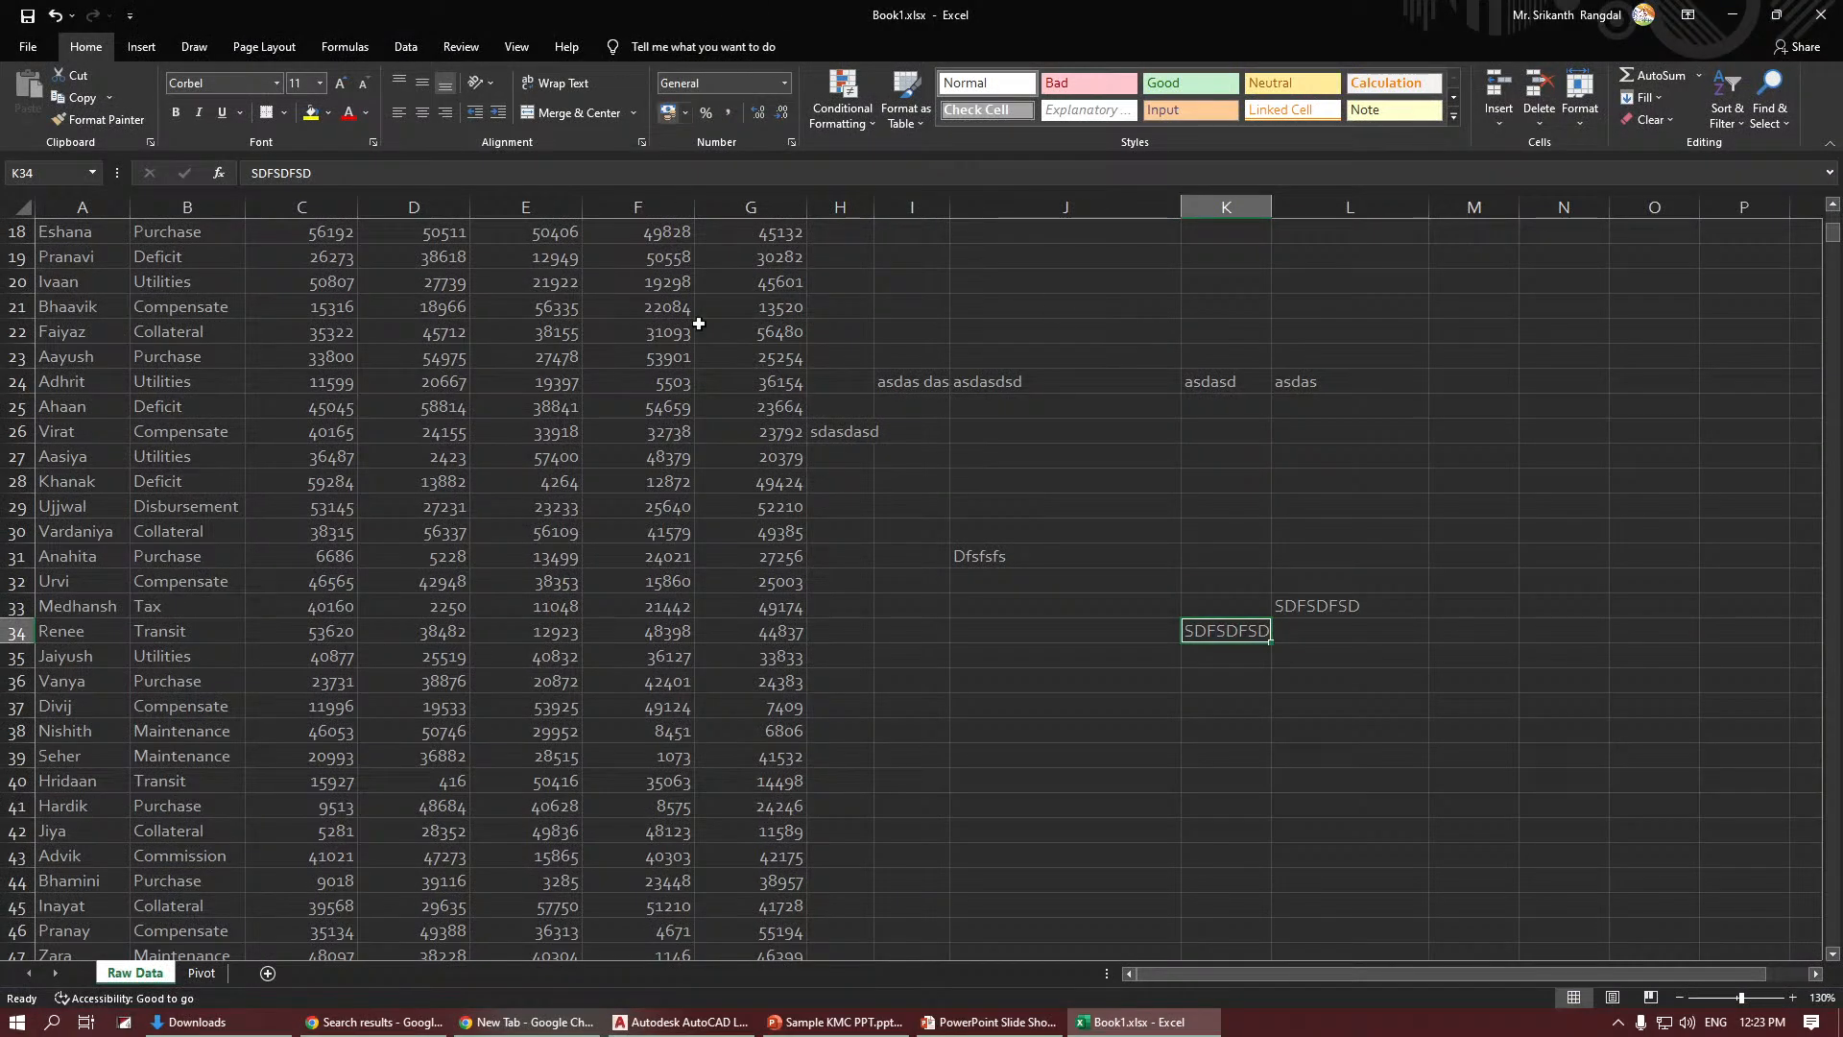
{"action": "left_click", "coordinate": [754, 488]}
Use the ribbon's key tips to preview the Welcome to Excel template for a new workbook, and return to the sheet without creating it.
{"action": "key", "text": "alt"}
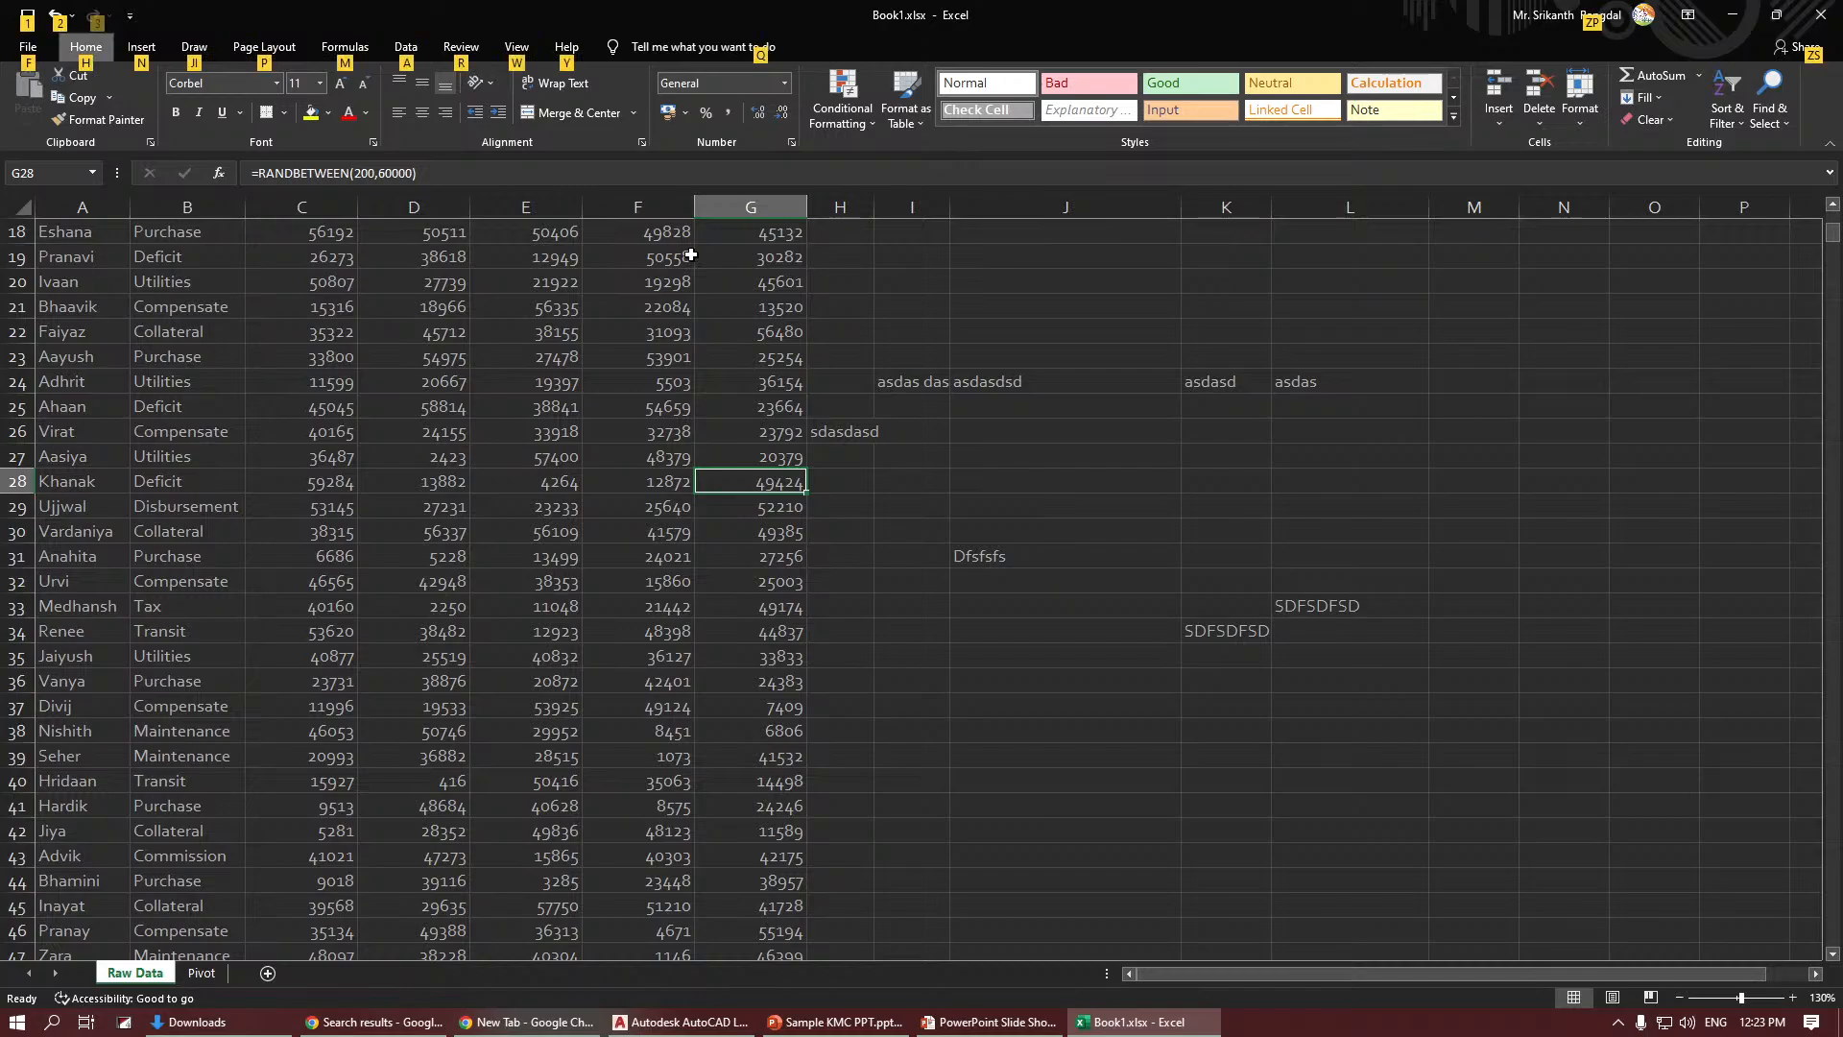
{"action": "key", "text": "f"}
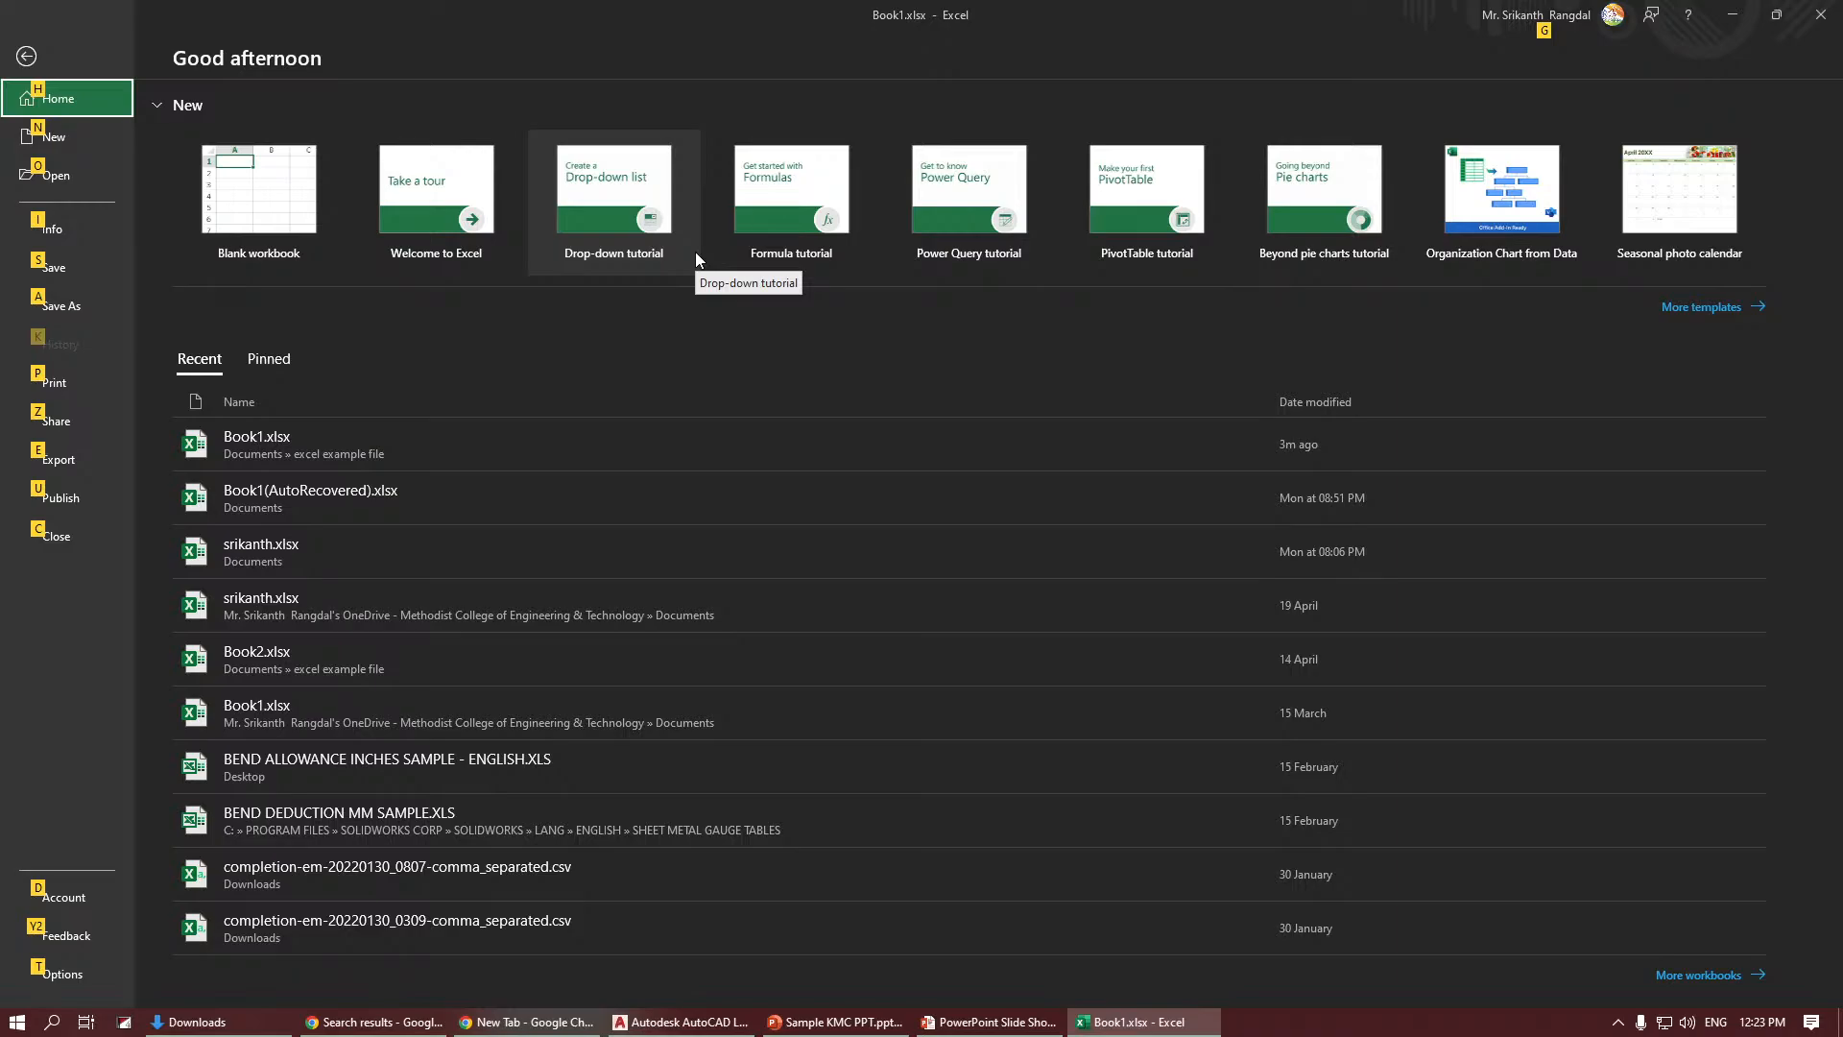
{"action": "key", "text": "n"}
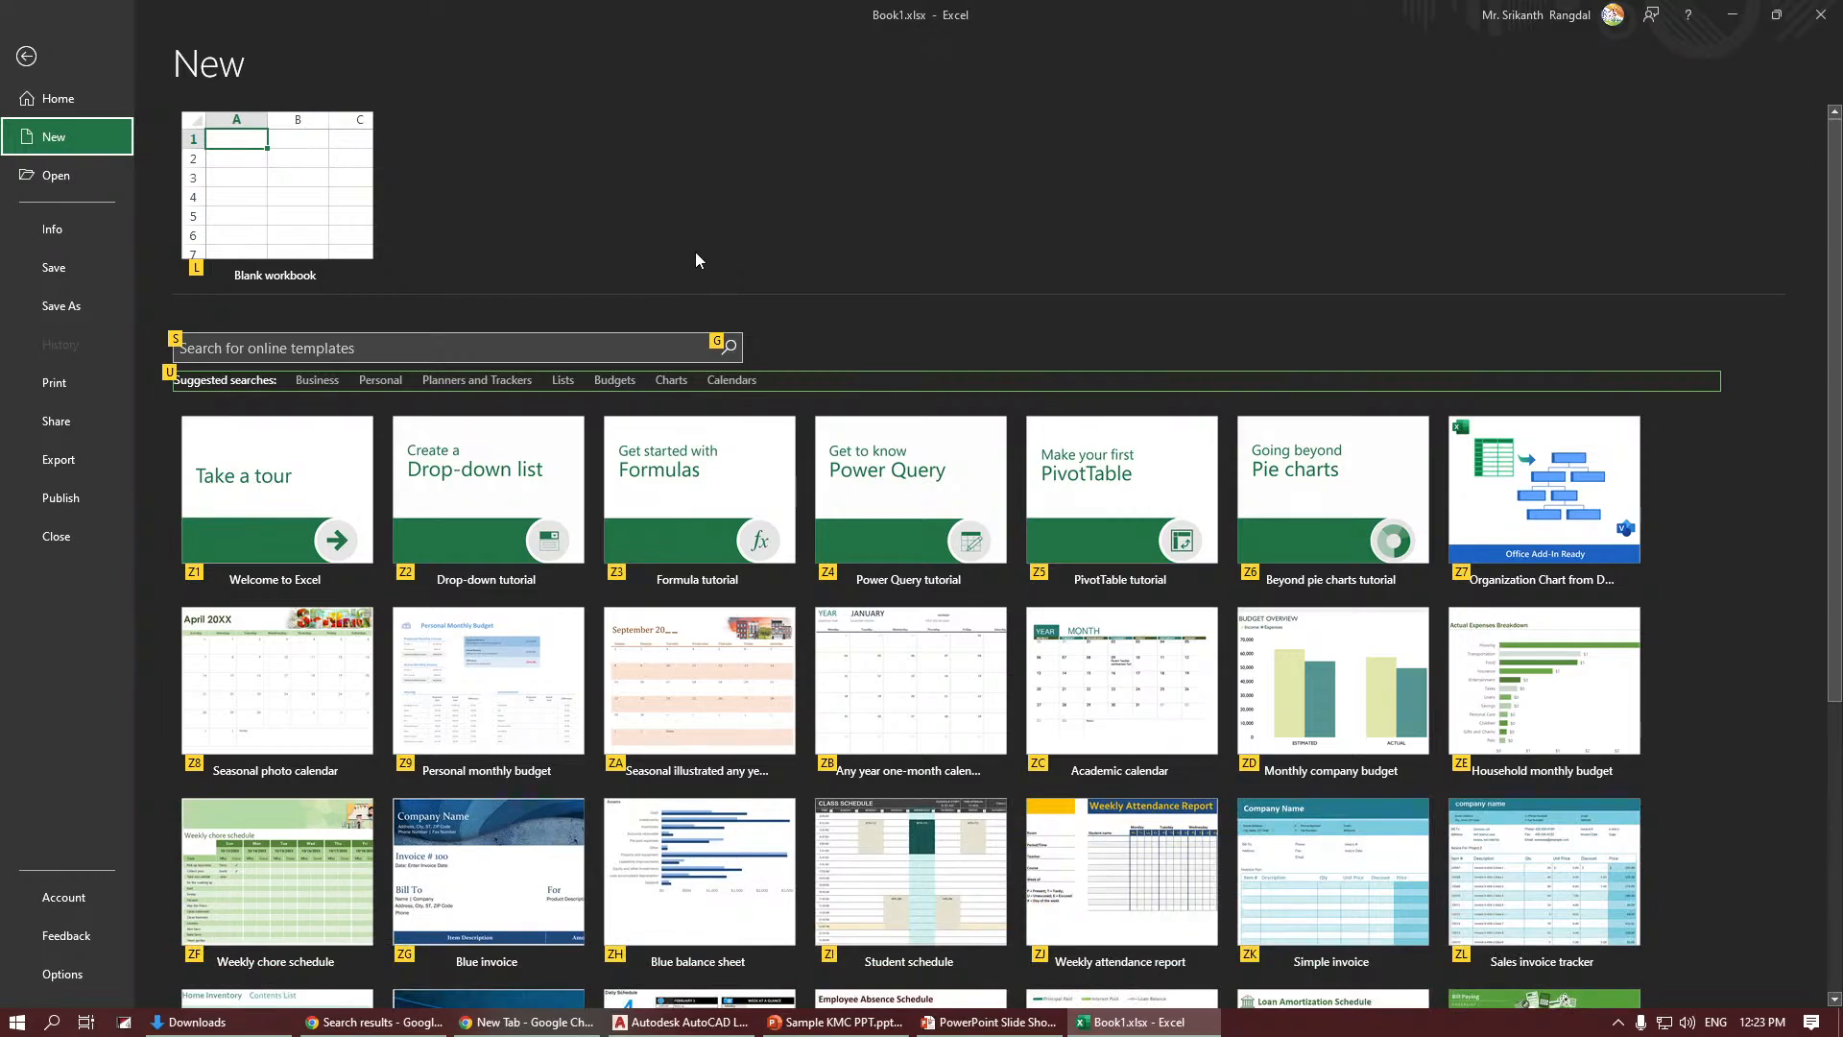
{"action": "key", "text": "z"}
{"action": "key", "text": "1"}
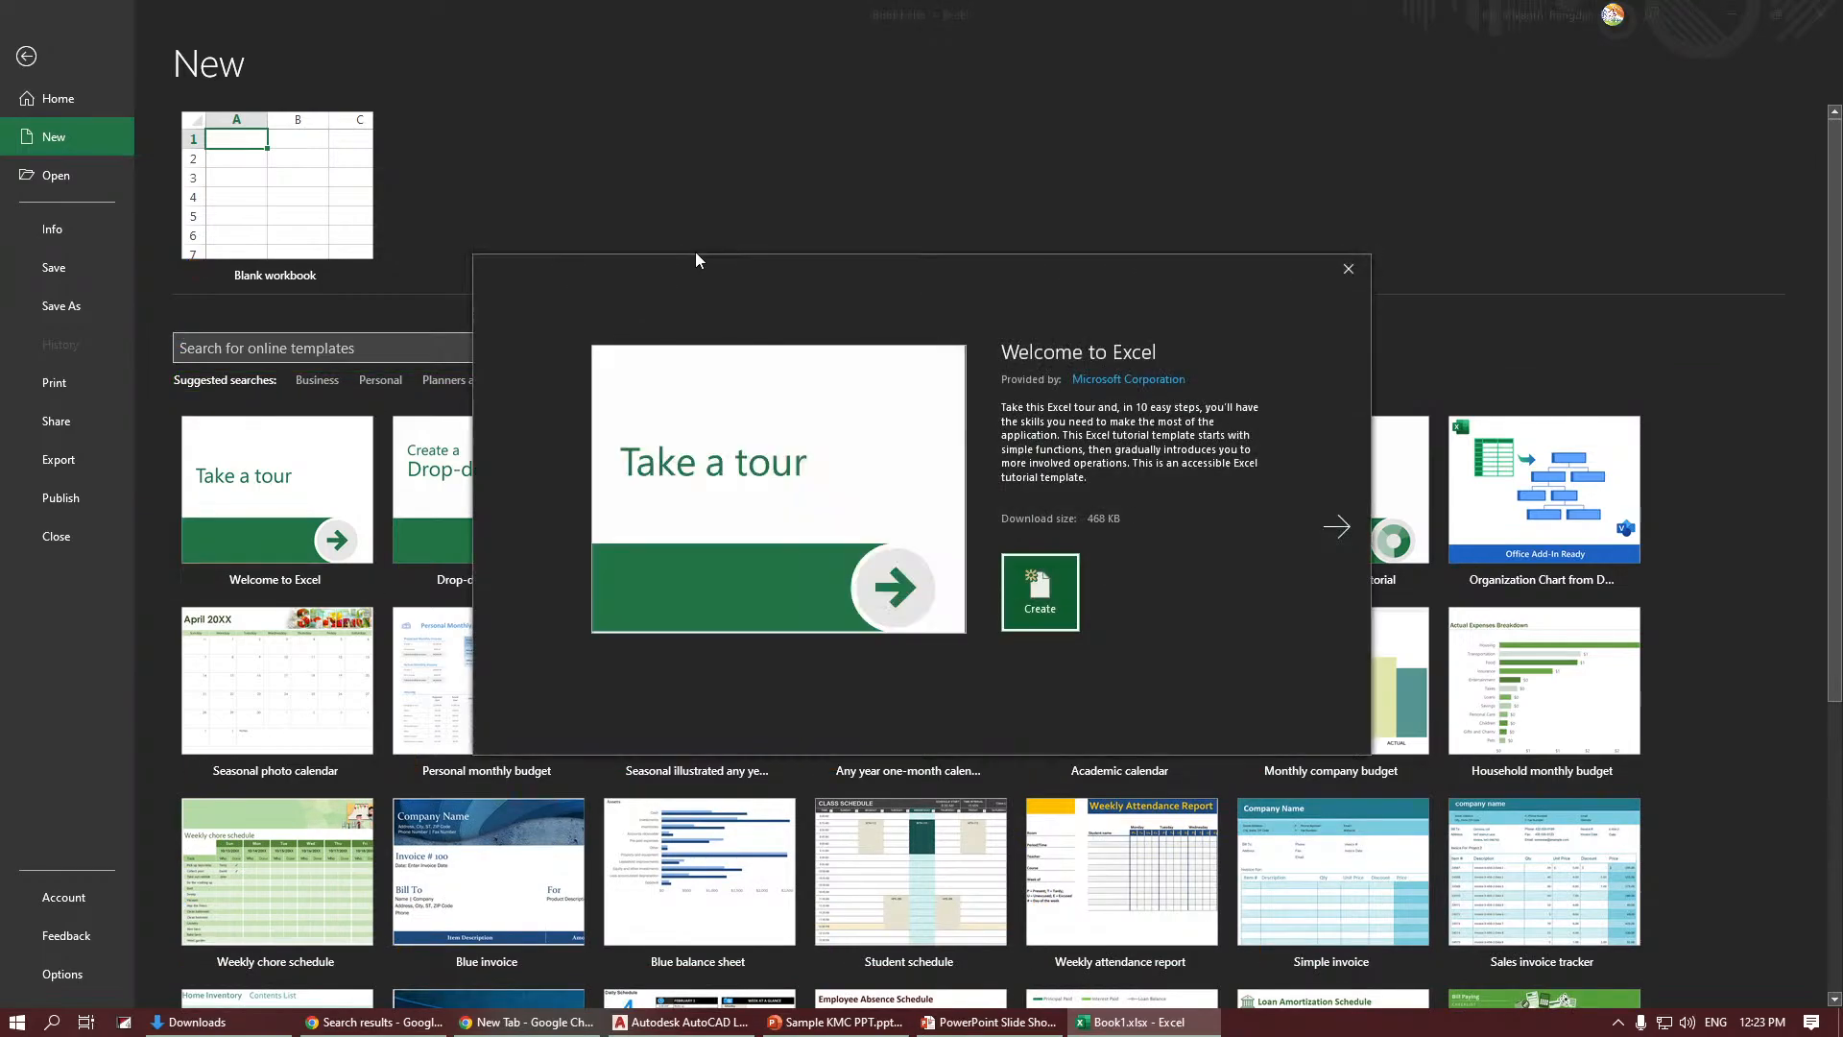
{"action": "key", "text": "Escape"}
{"action": "key", "text": "Escape"}
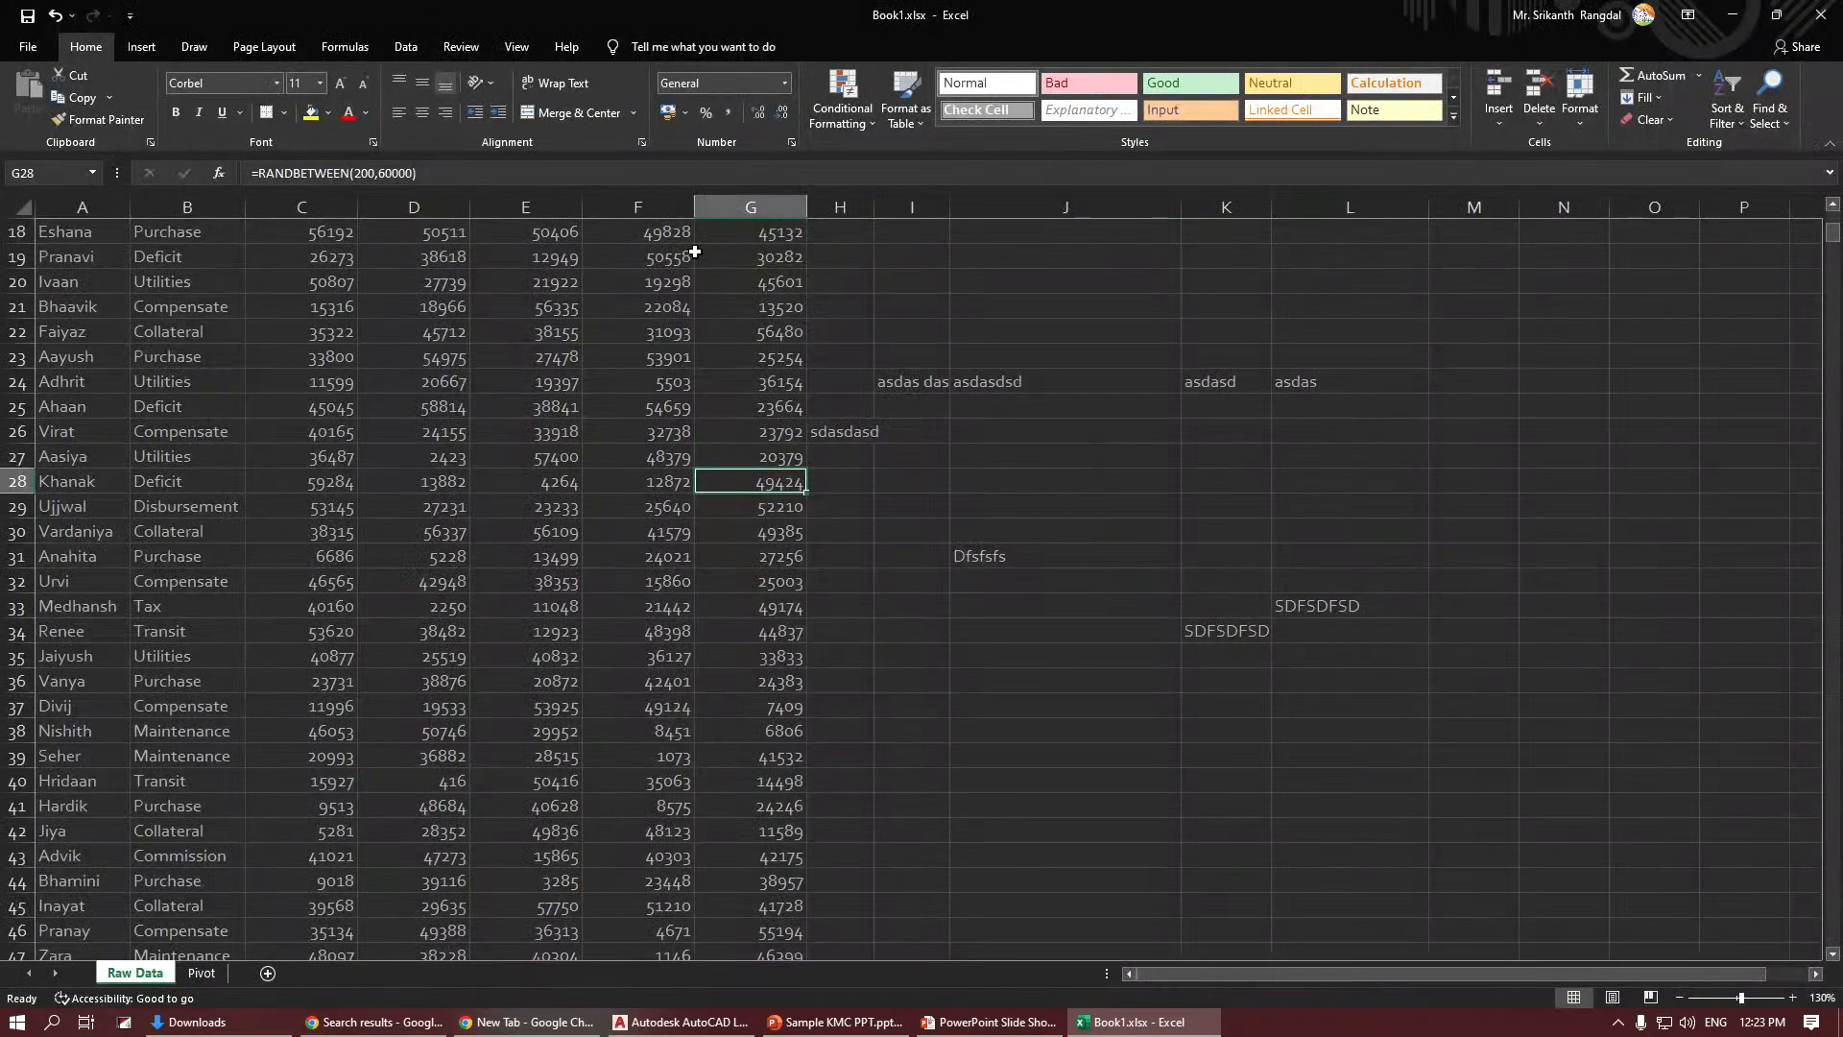
Check the PowerPoint Navigation slide, return to Excel, and move the empty cell H22 to J20 and on to K21.
{"action": "key", "text": "alt+Tab"}
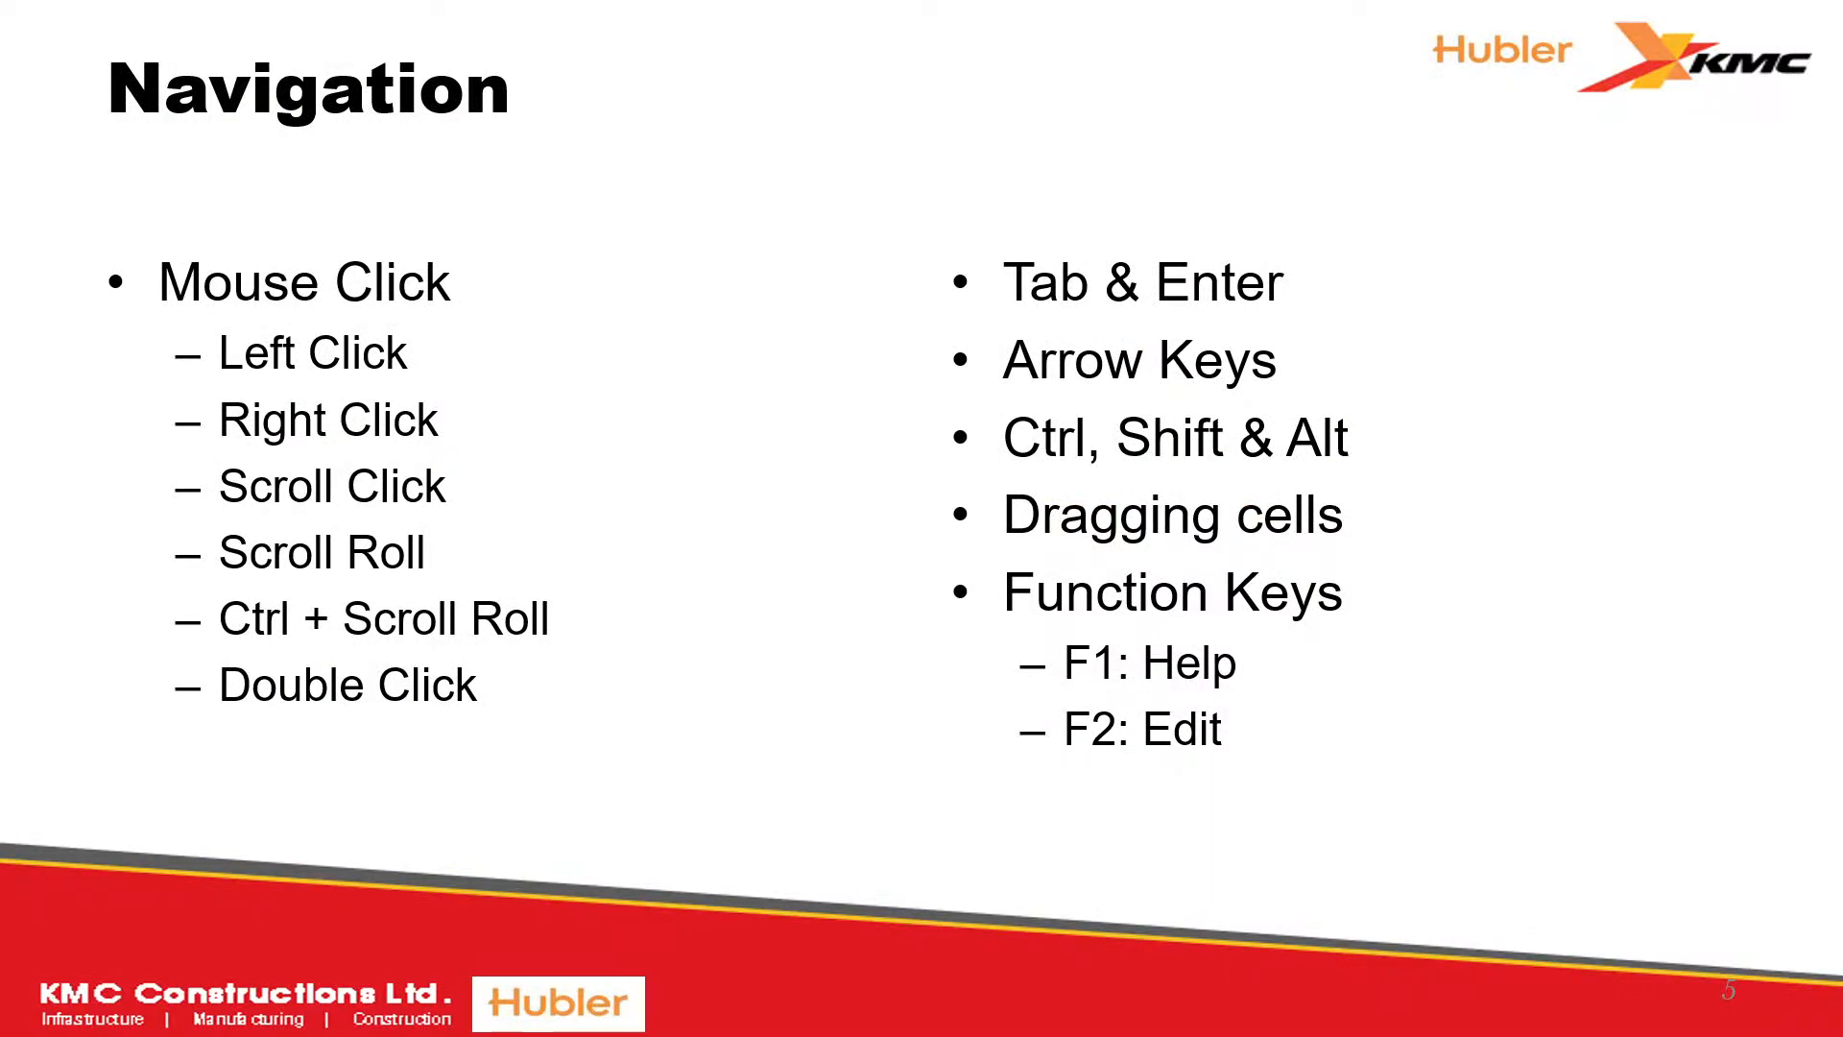
{"action": "key", "text": "alt+Tab"}
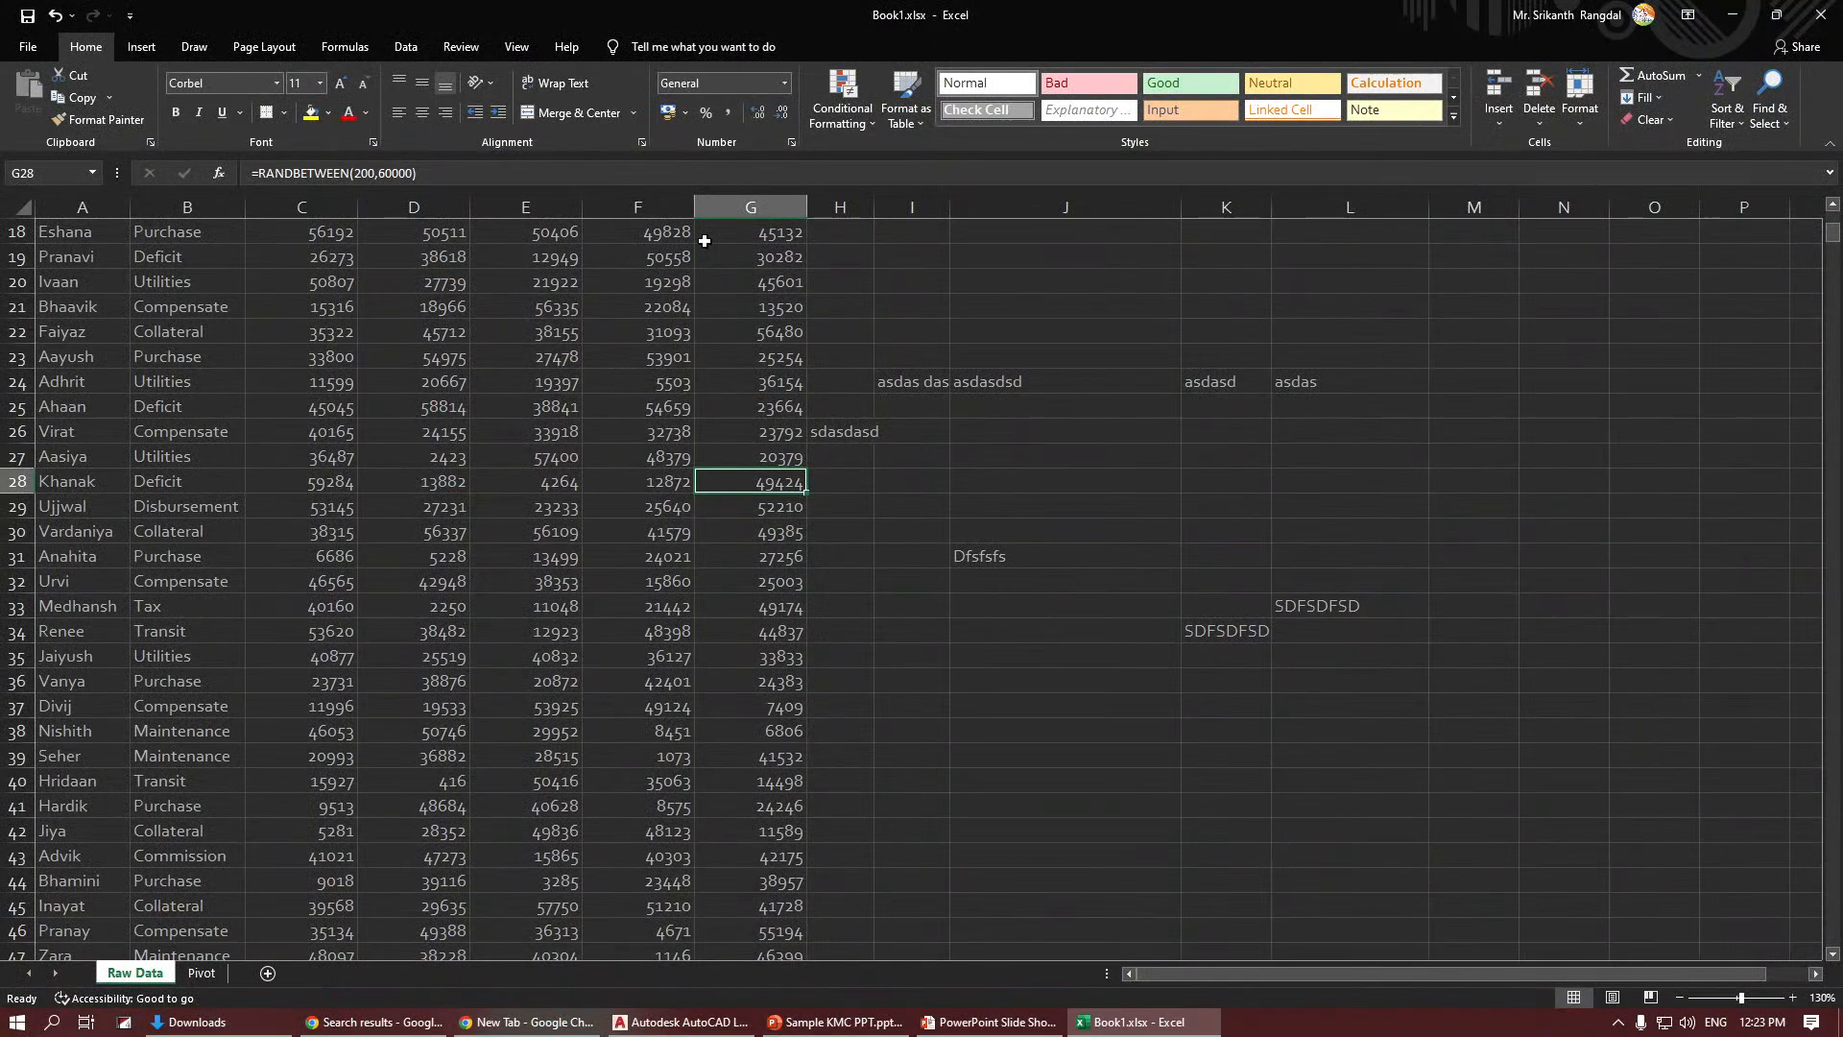
{"action": "left_click", "coordinate": [856, 331]}
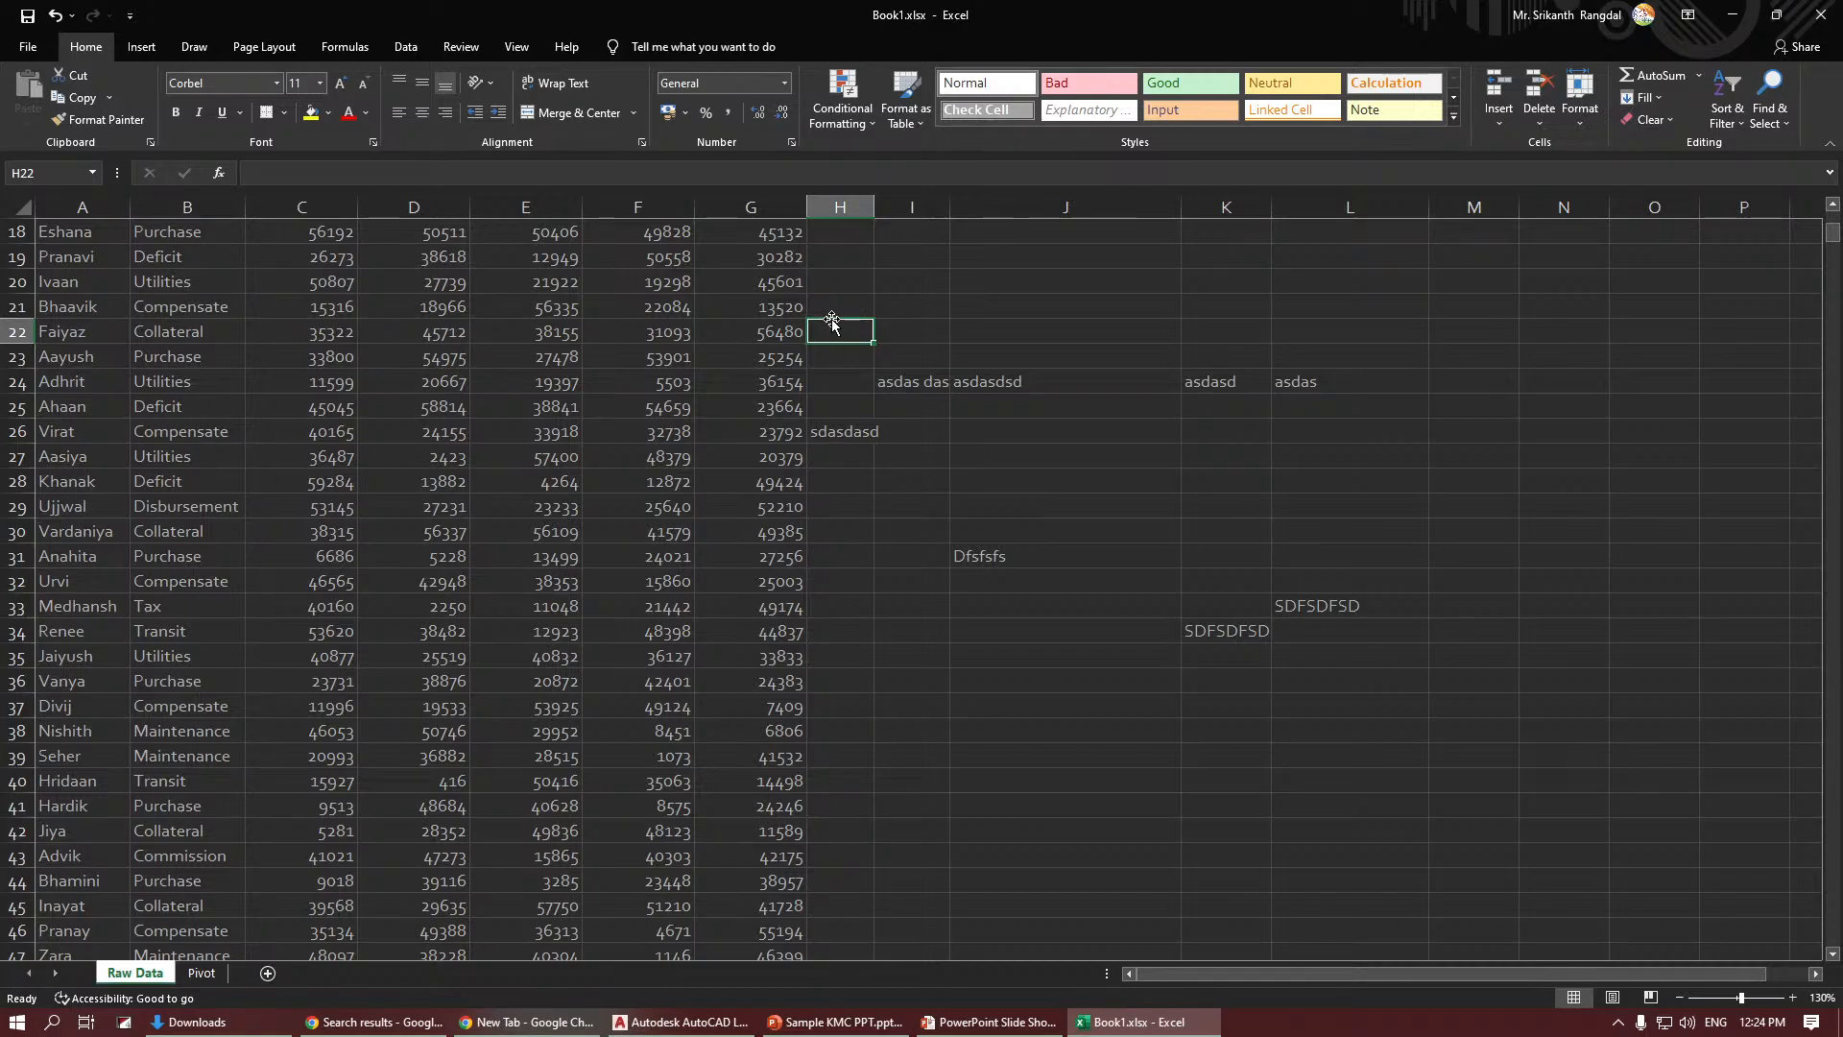
{"action": "left_click_drag", "start_coordinate": [831, 320], "coordinate": [1015, 275]}
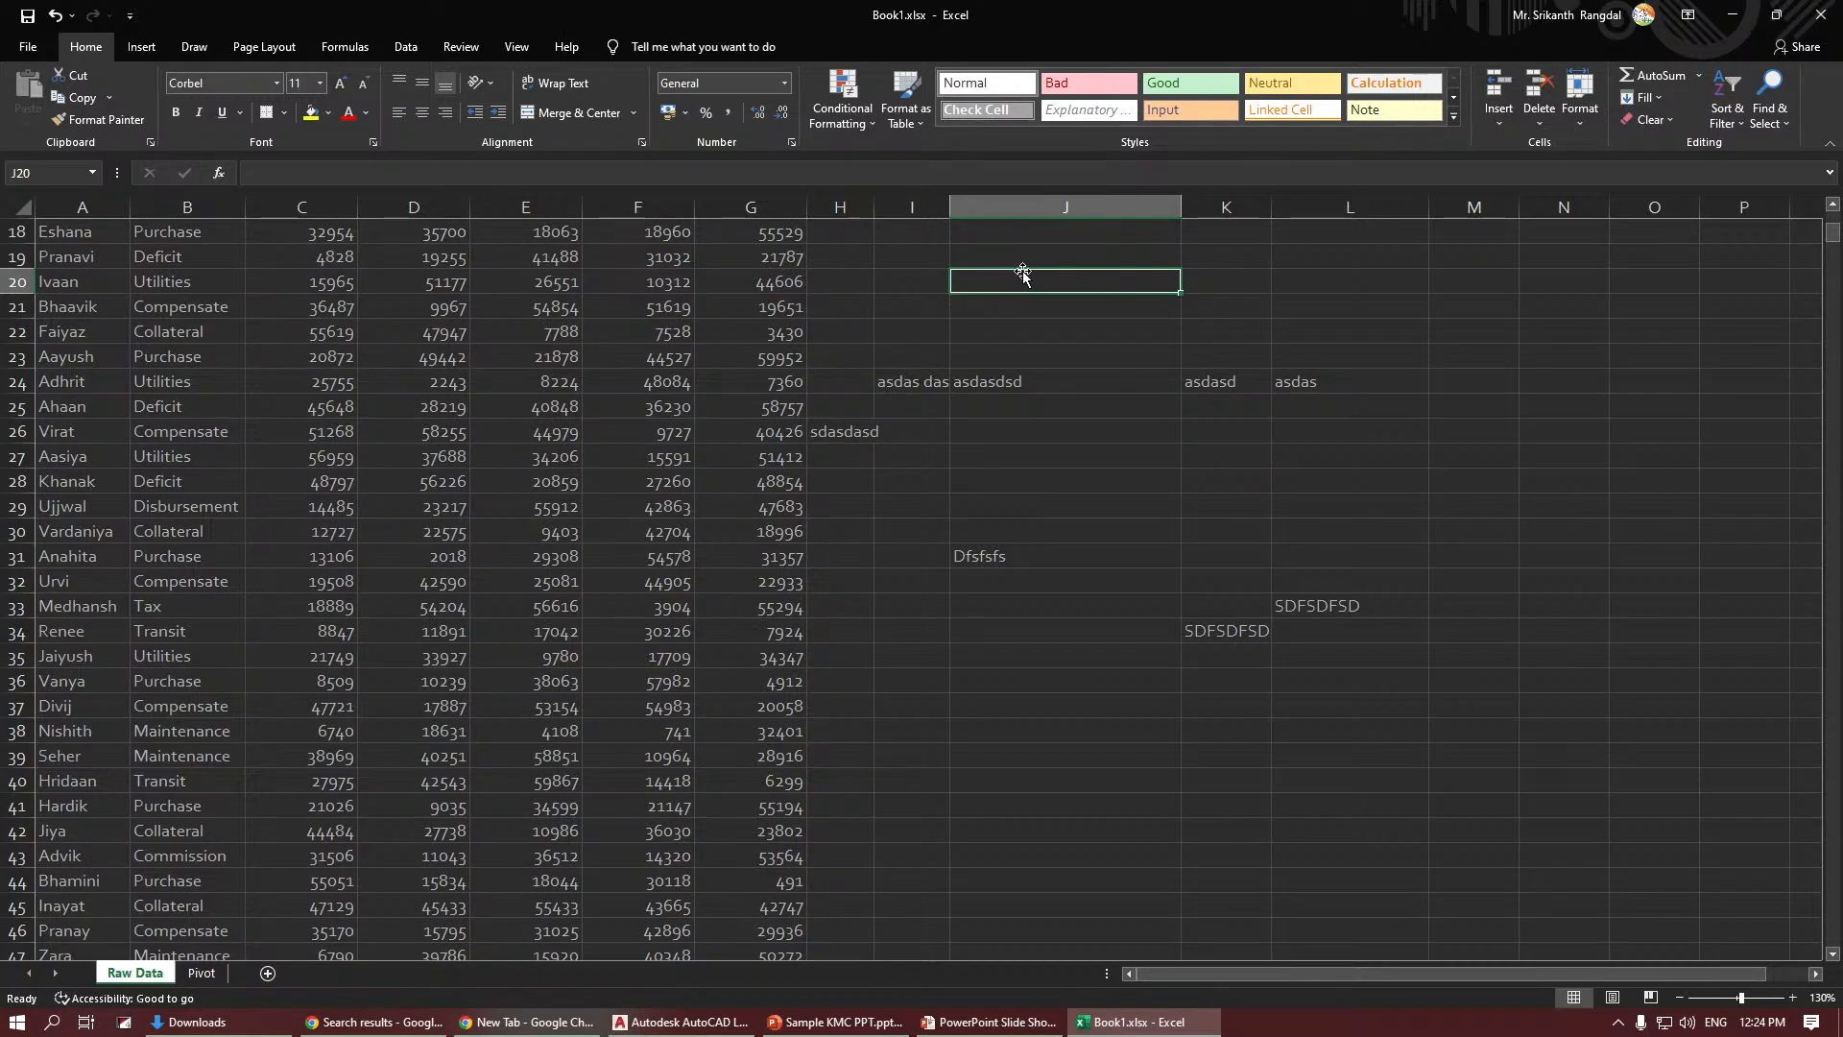
{"action": "left_click_drag", "start_coordinate": [1023, 271], "coordinate": [1189, 311]}
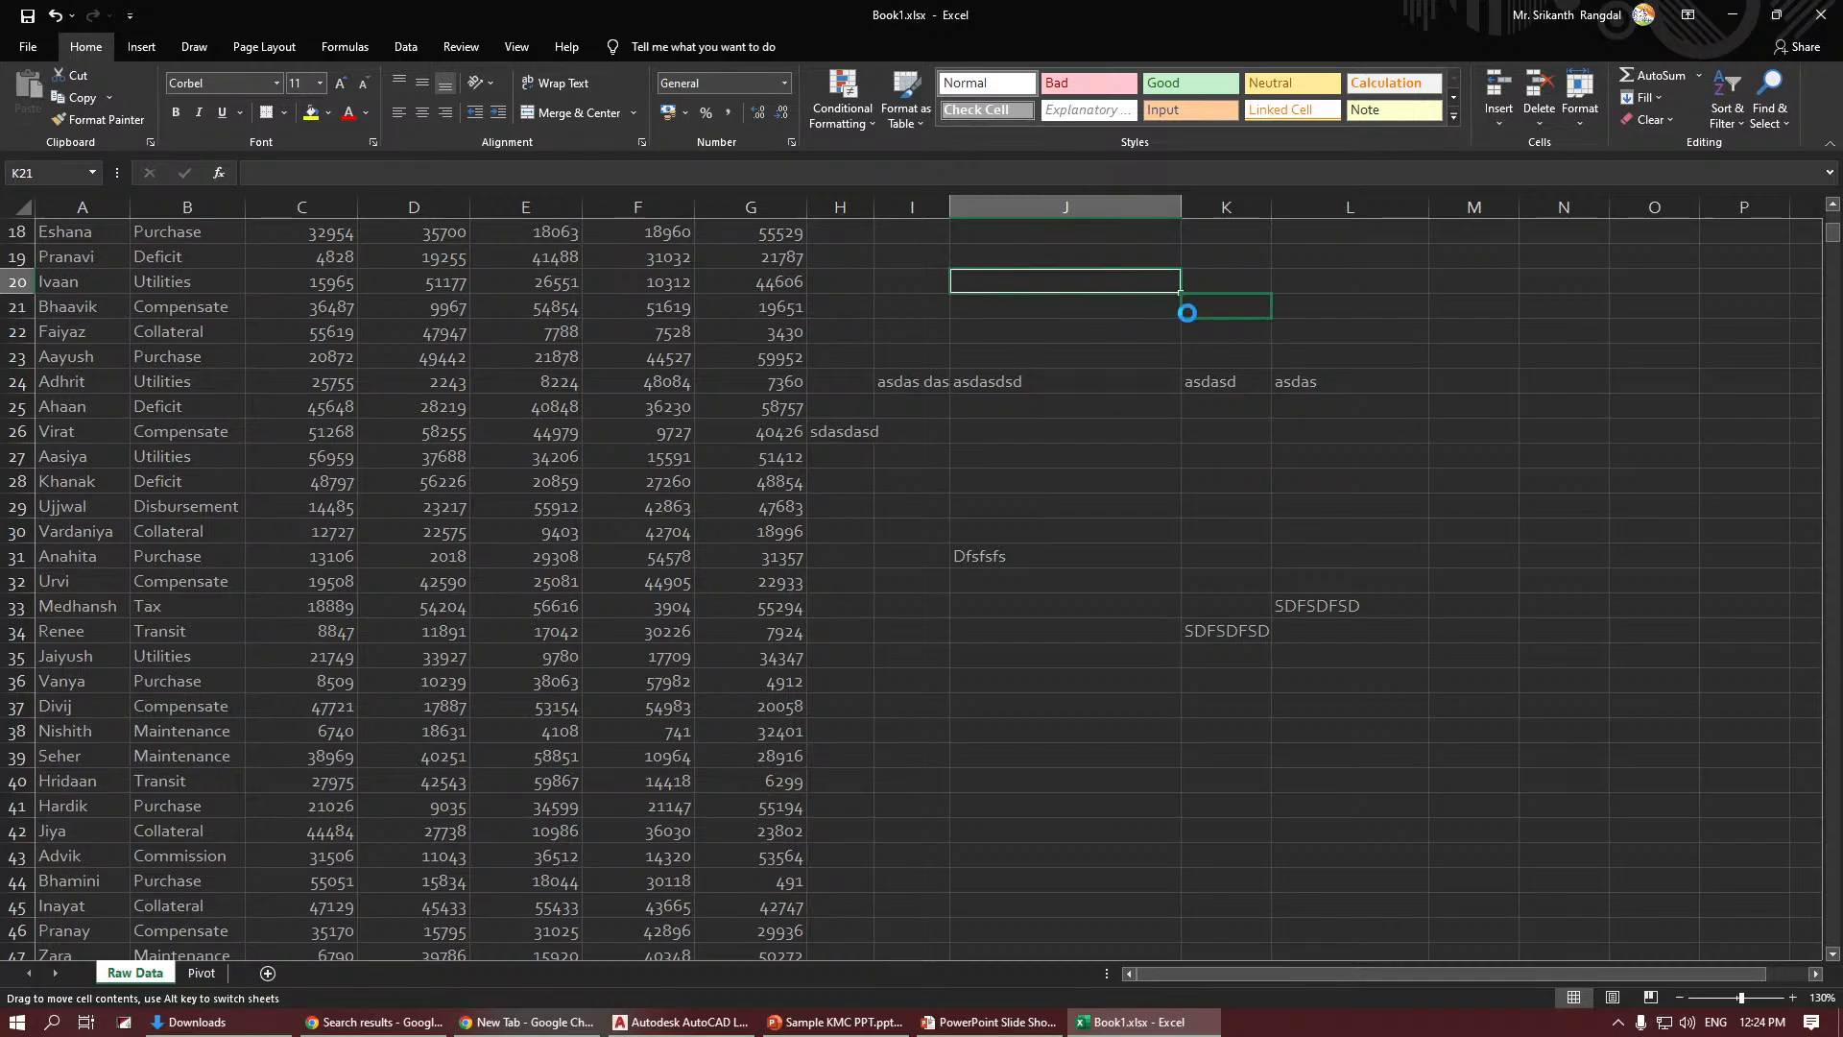
Move the "asdasdsd" text from J24 to J19, and select the range J20:L25 for comparison before deselecting it at K30.
{"action": "left_click", "coordinate": [1071, 380]}
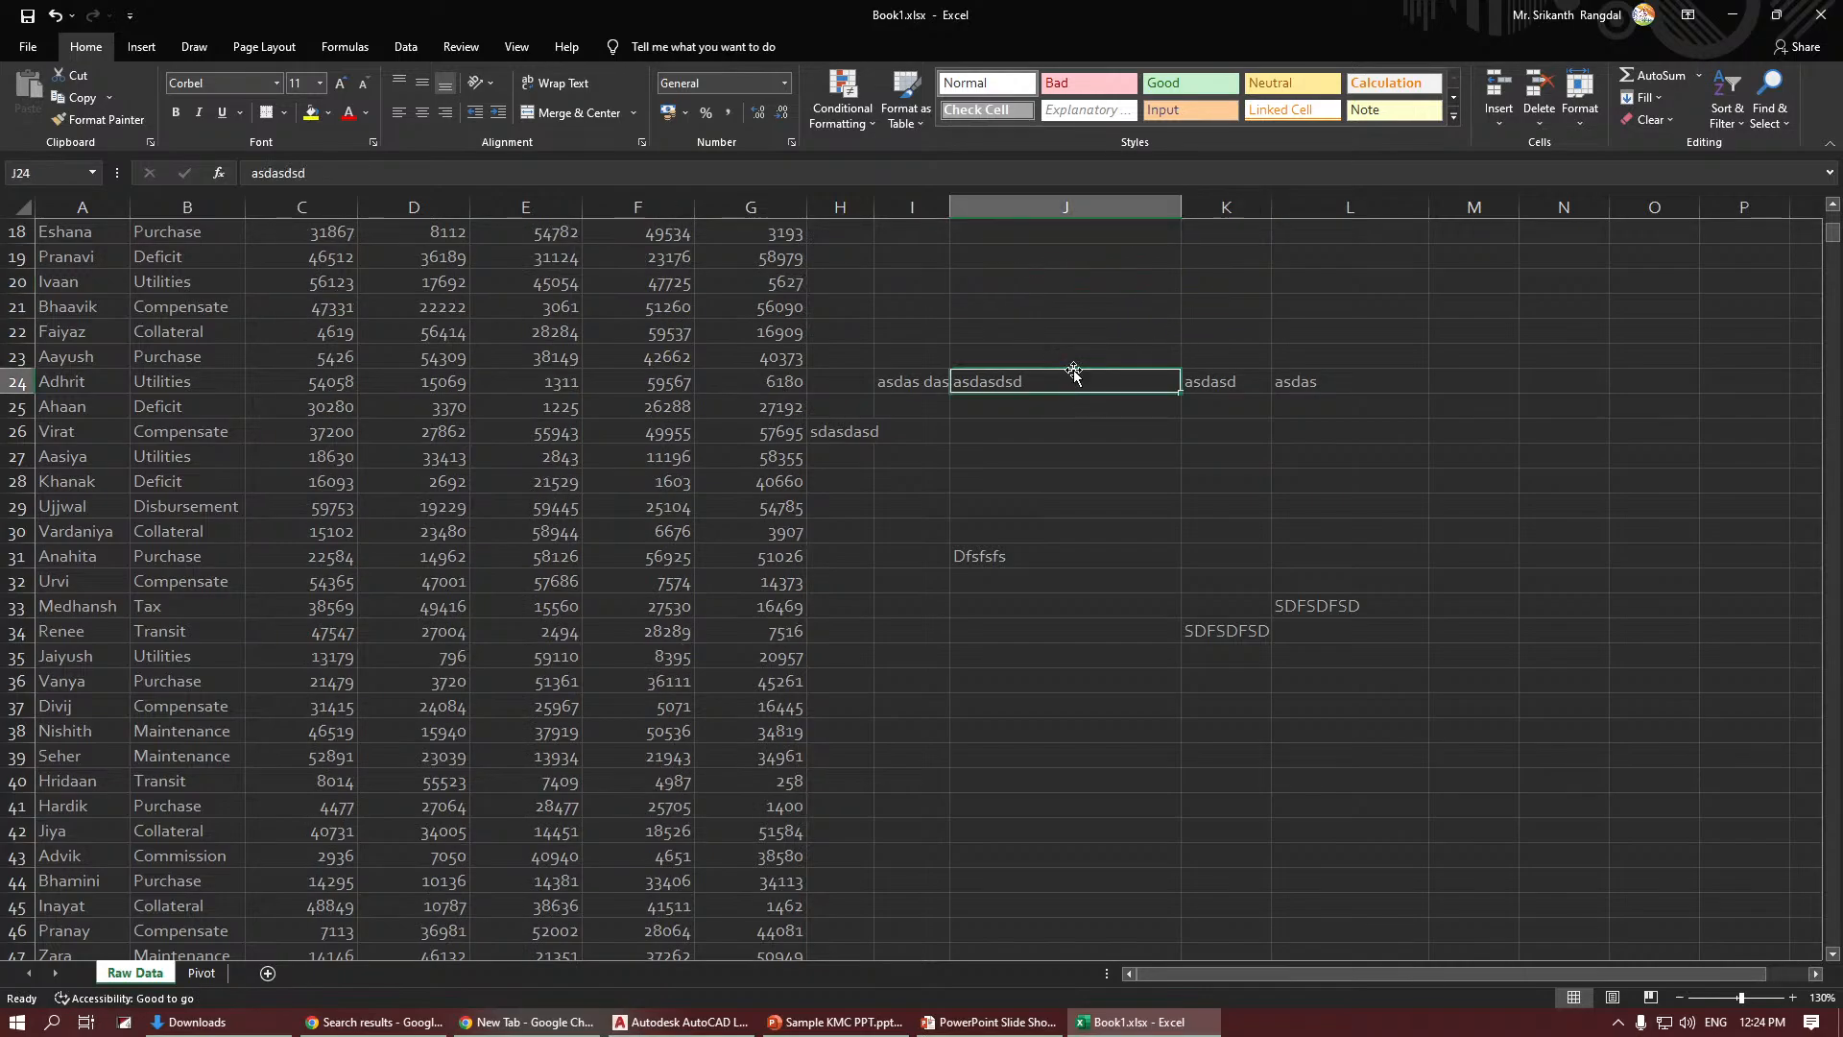
{"action": "left_click_drag", "start_coordinate": [1074, 369], "coordinate": [1129, 263]}
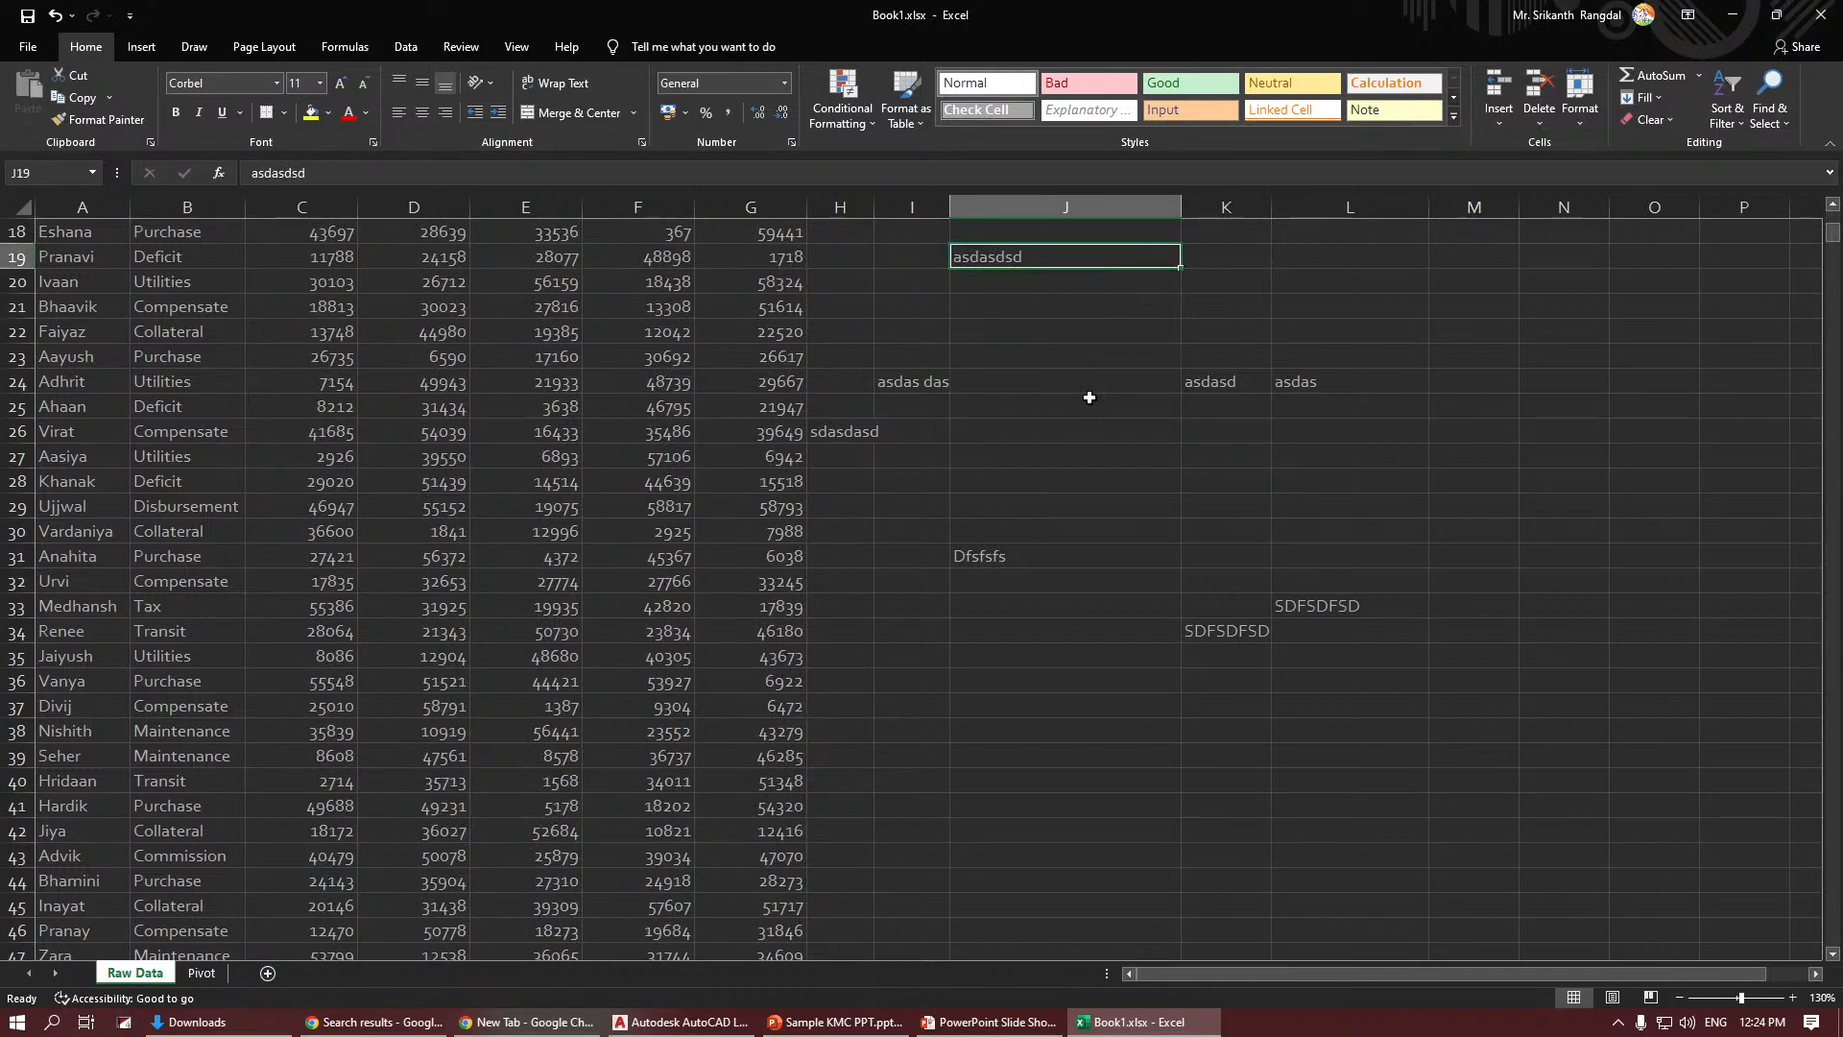
{"action": "left_click", "coordinate": [1077, 284]}
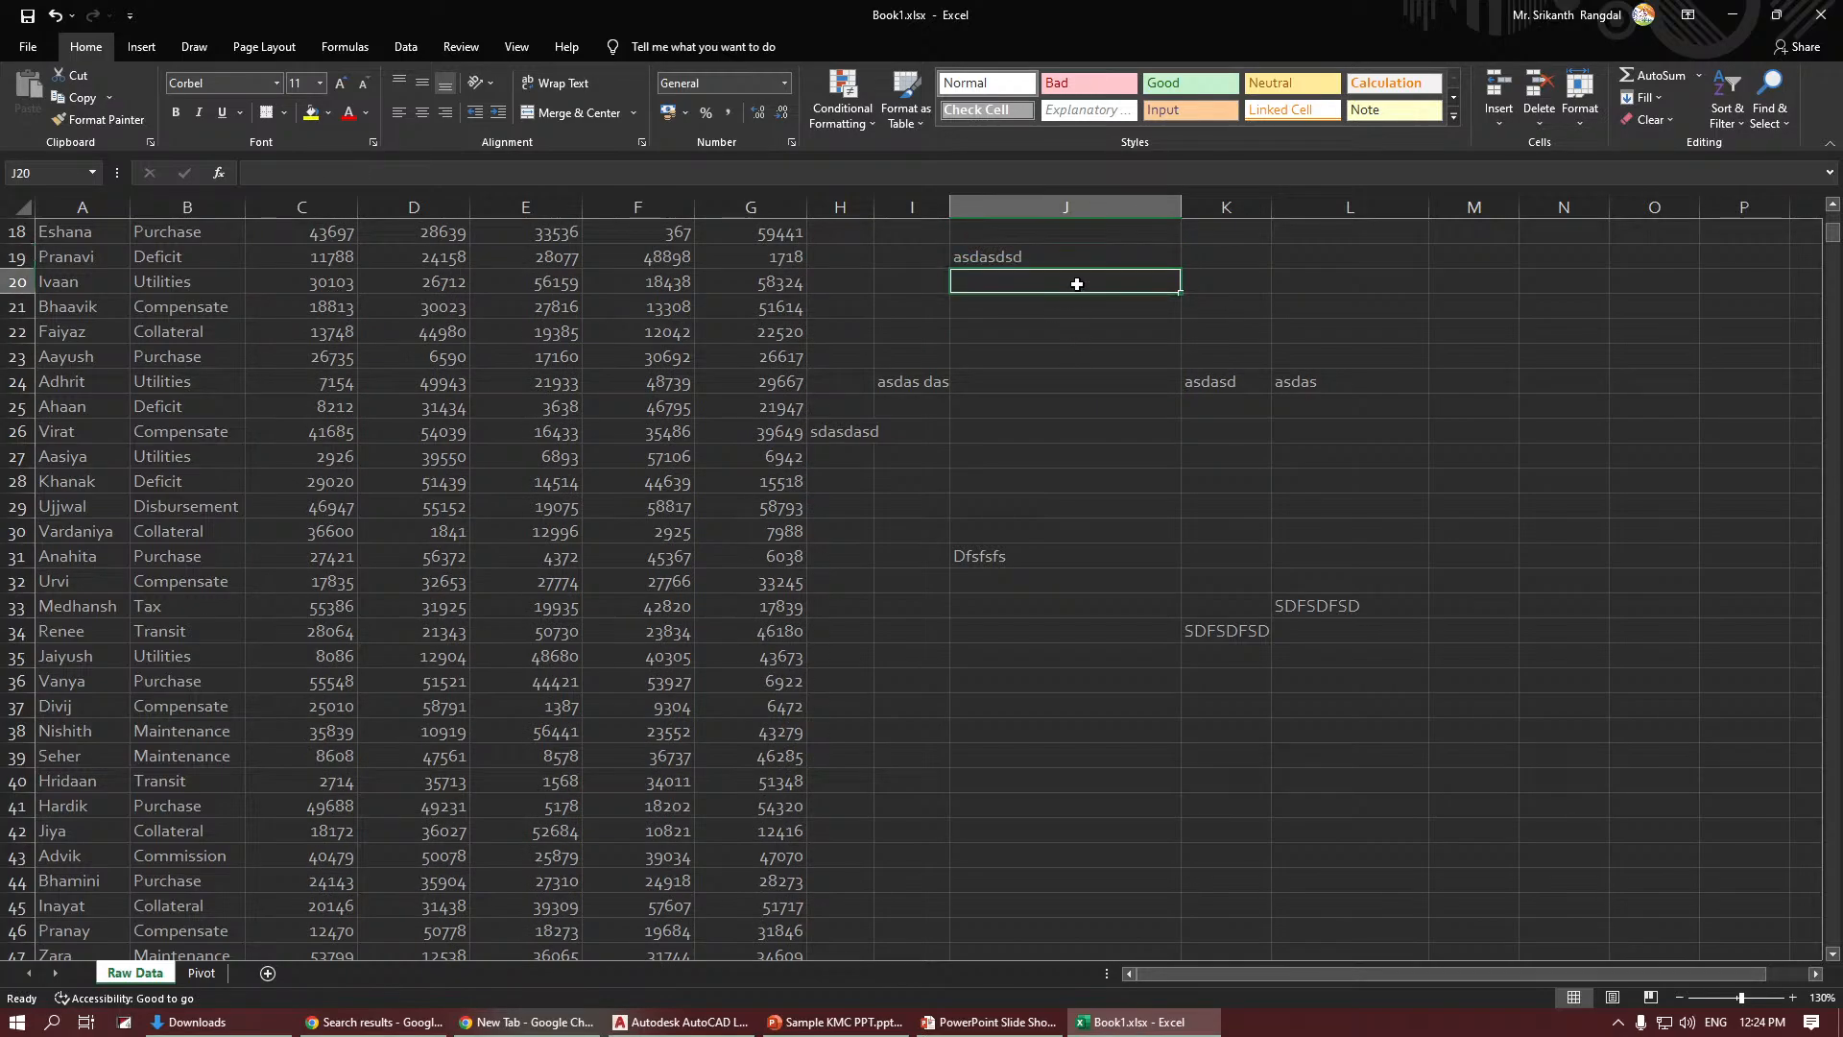
{"action": "left_click_drag", "start_coordinate": [1078, 284], "coordinate": [1315, 396]}
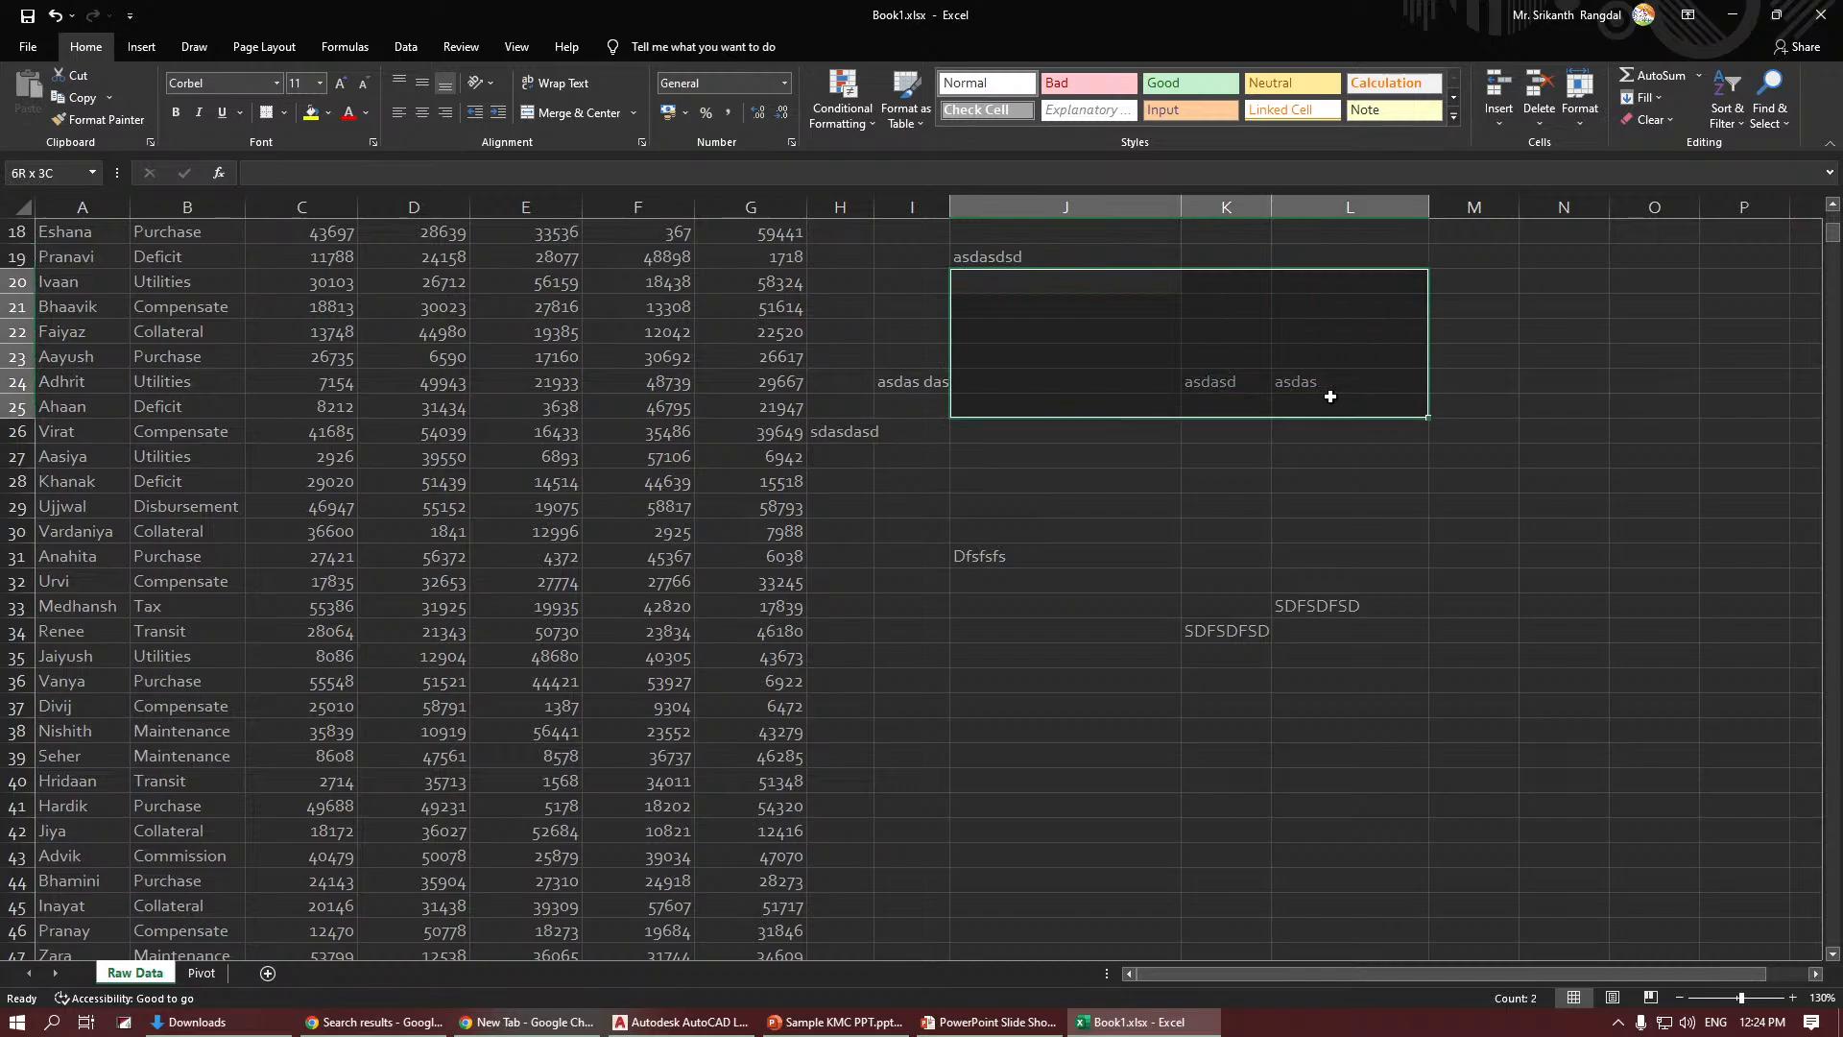
{"action": "left_click", "coordinate": [1188, 534]}
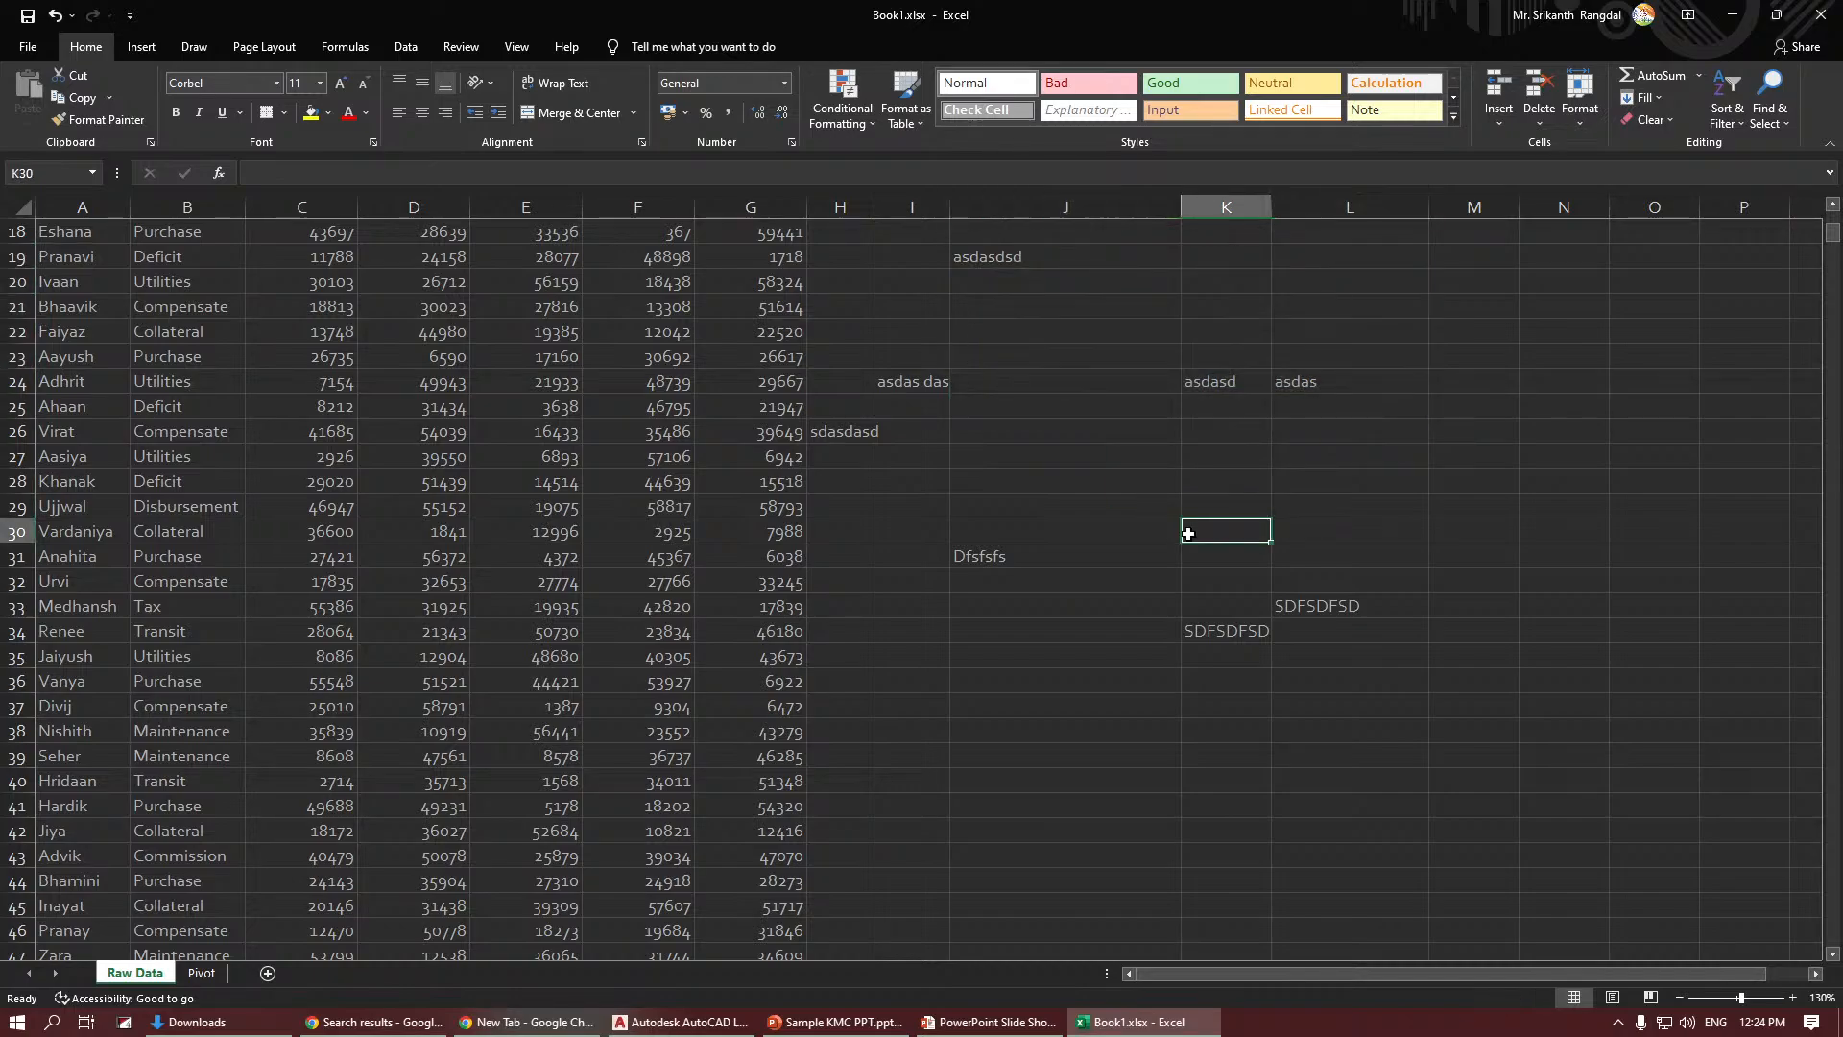
Fill the text of K24 down through K32 and display the Auto Fill options for the copied cells.
{"action": "left_click", "coordinate": [1021, 373]}
{"action": "left_click", "coordinate": [1193, 373]}
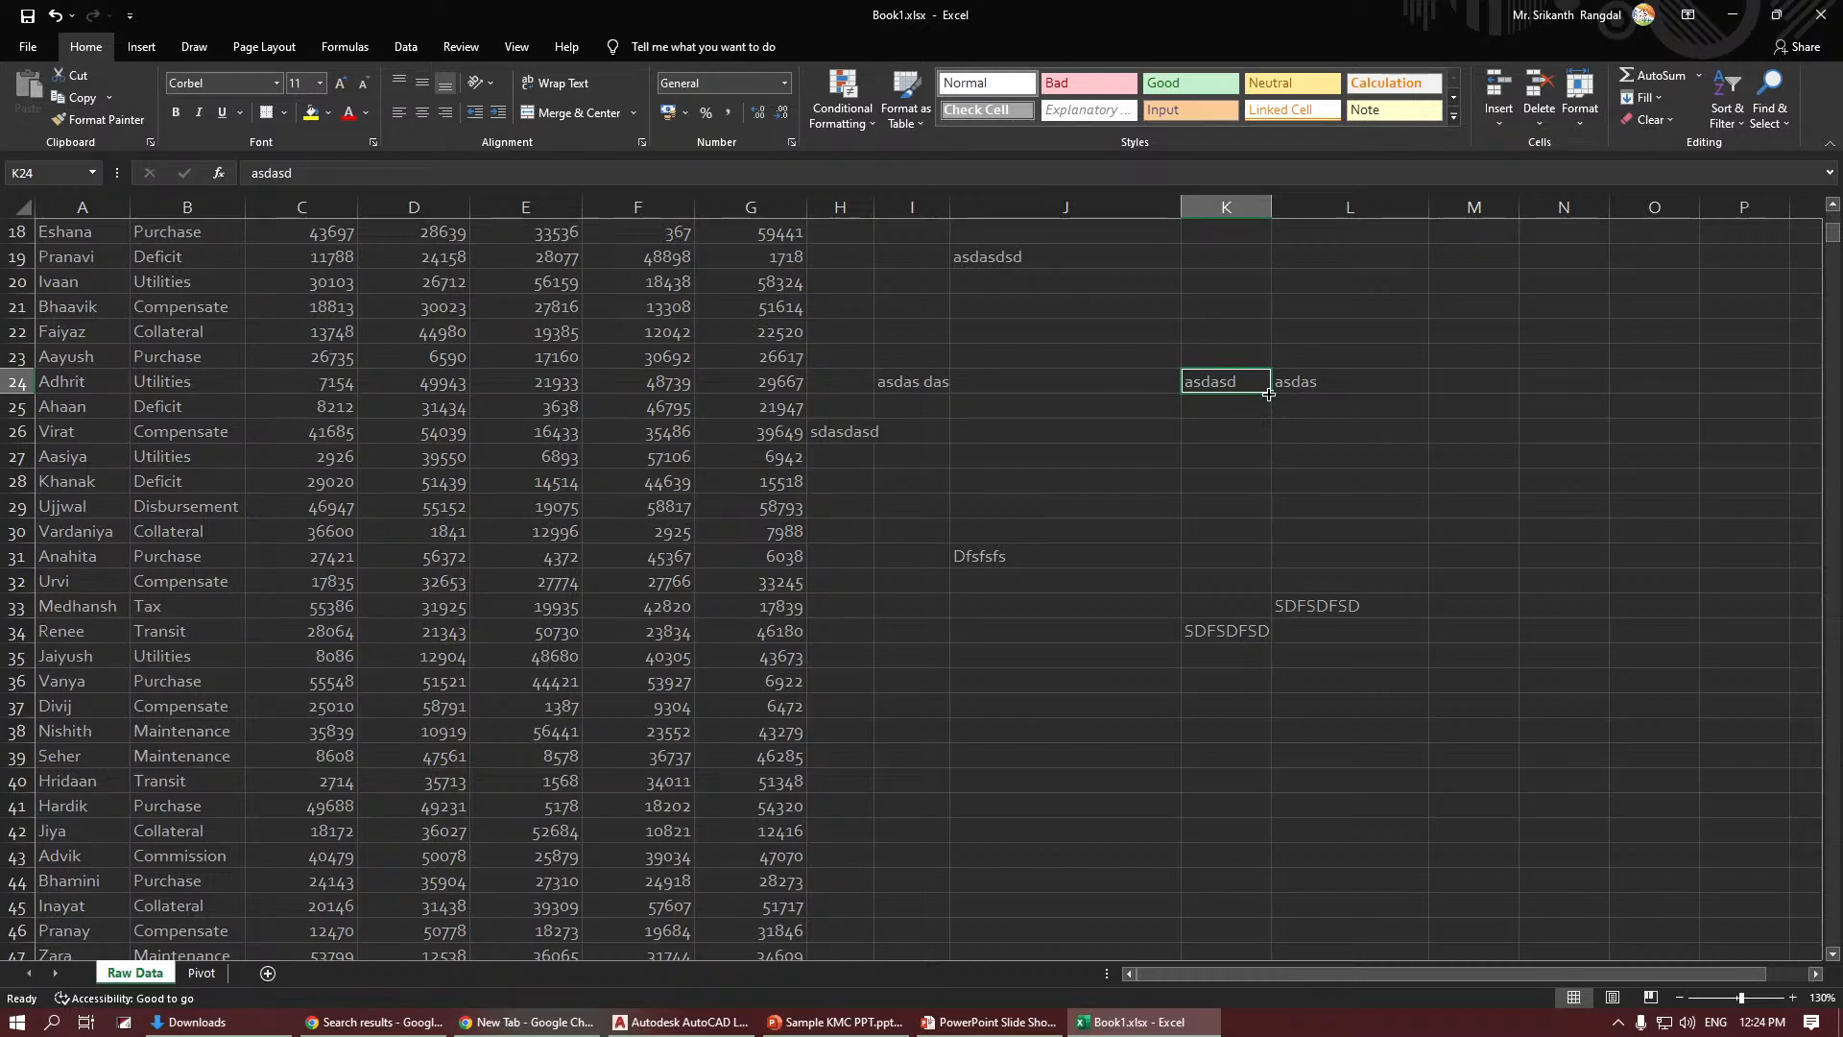
{"action": "left_click_drag", "start_coordinate": [1268, 394], "coordinate": [1273, 583]}
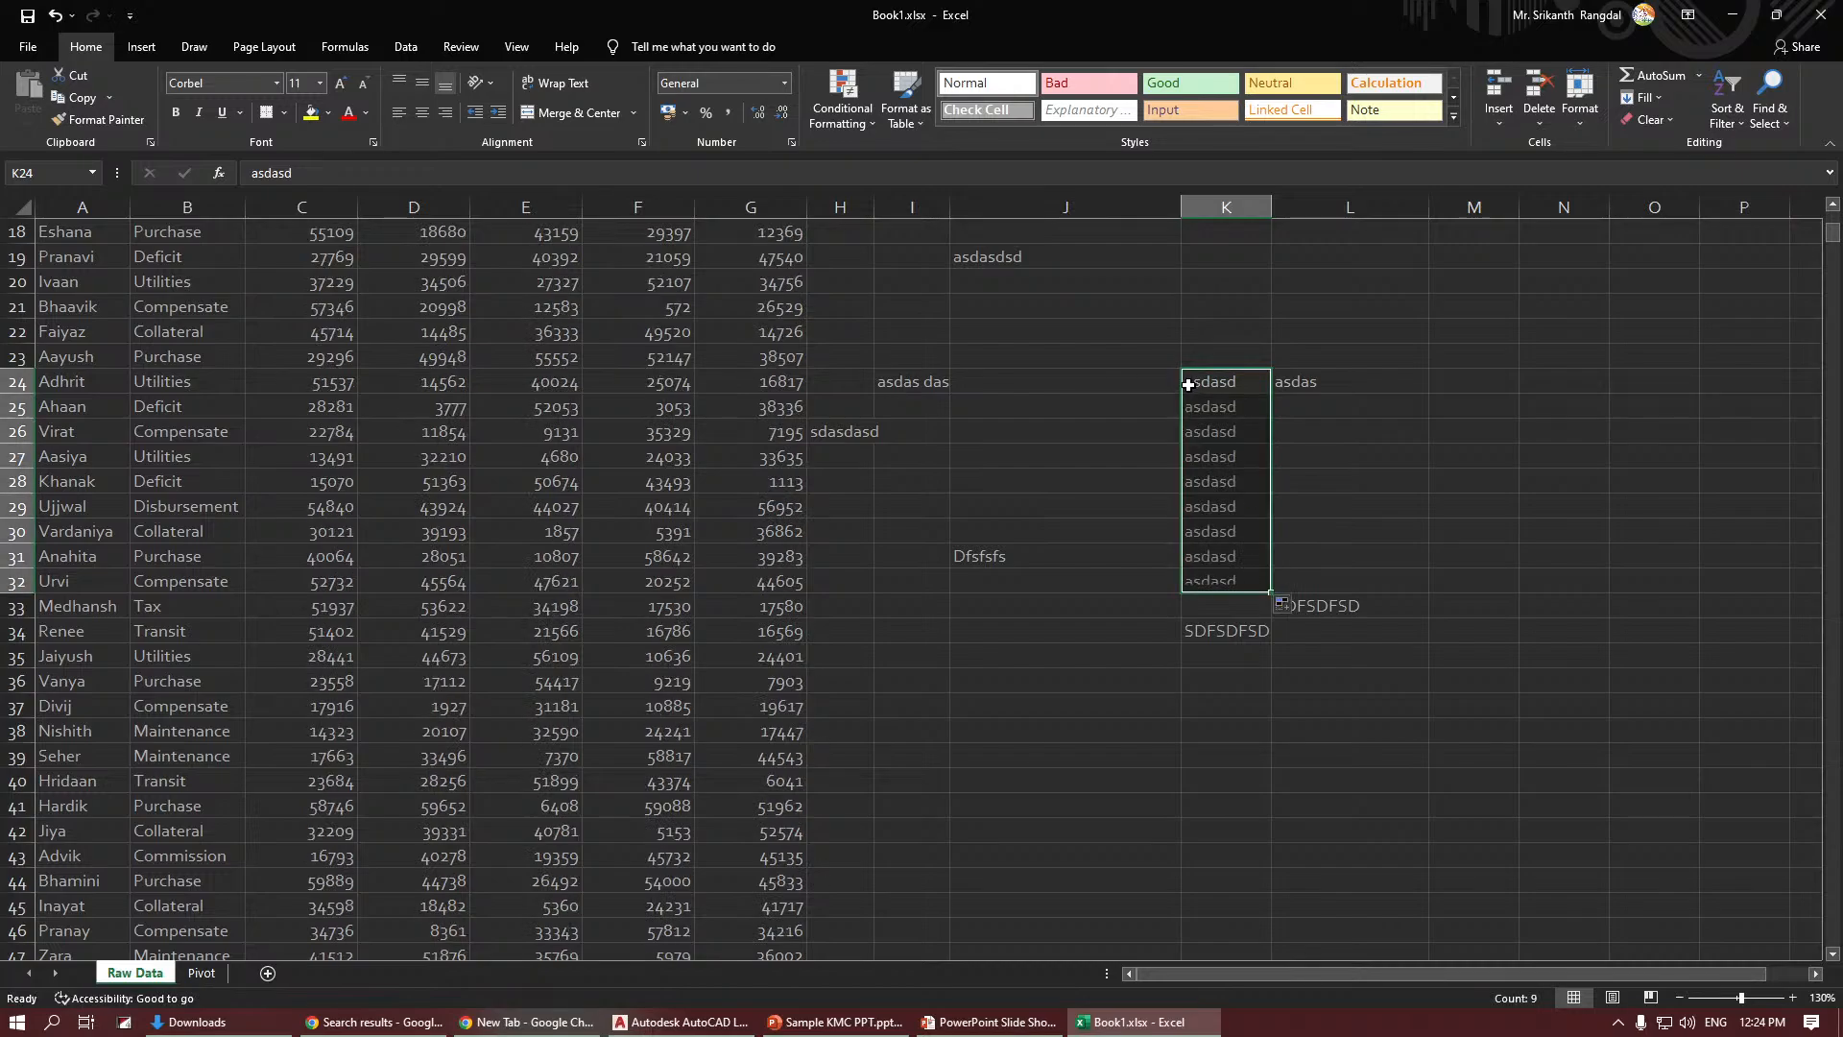
{"action": "left_click", "coordinate": [1245, 386]}
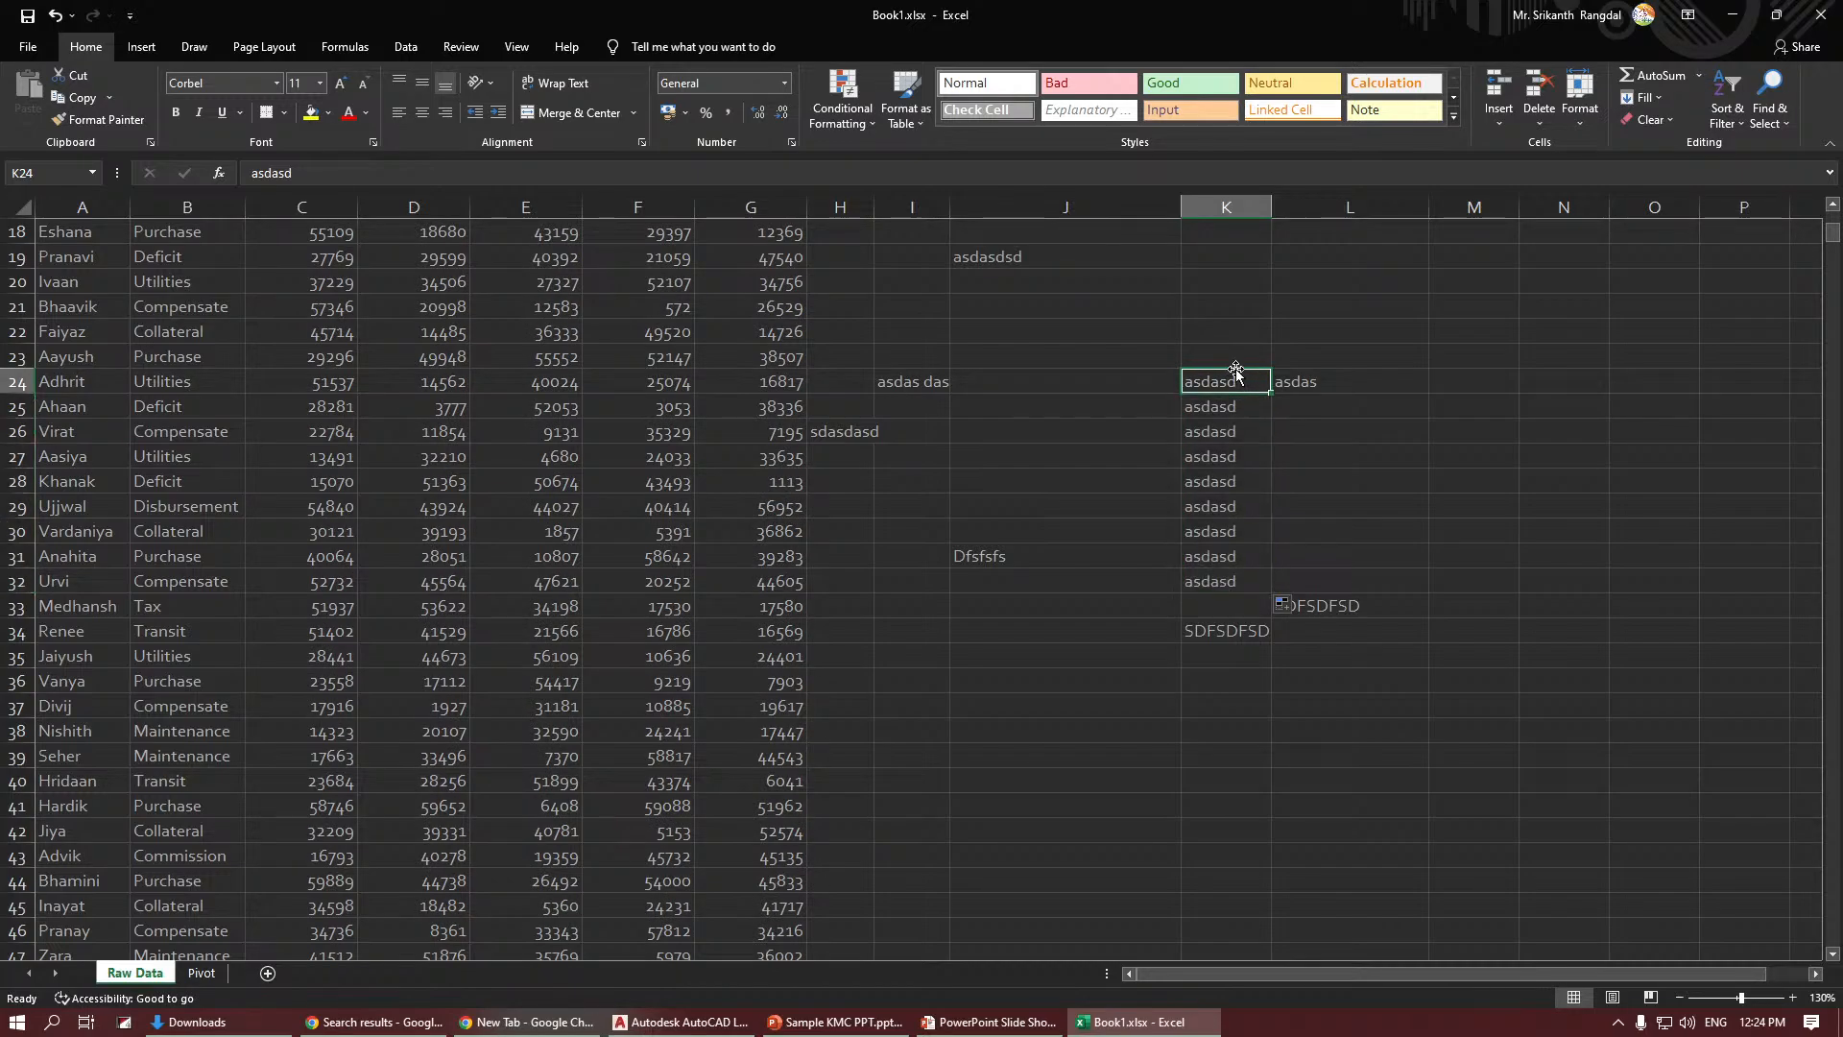
{"action": "left_click", "coordinate": [1289, 606]}
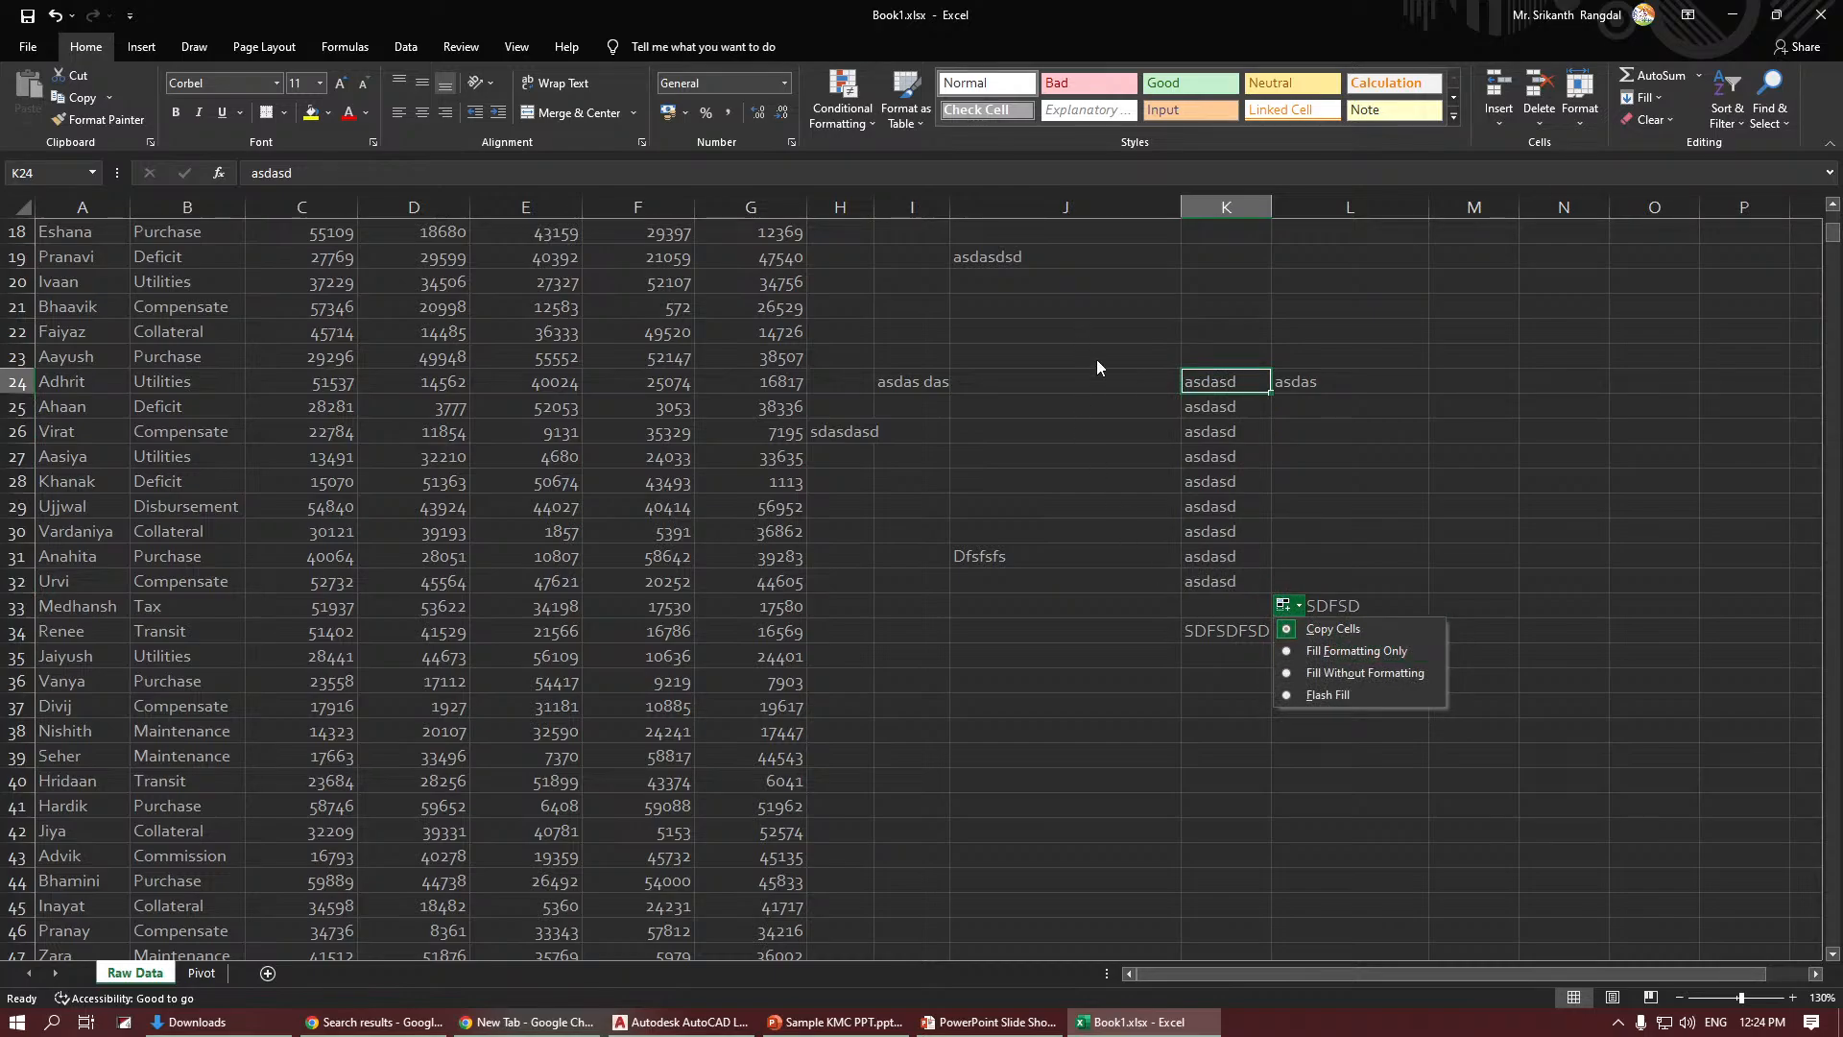
Enter 1 in J24 and 2 in J25, and extend the number series down to J30.
{"action": "left_click", "coordinate": [1143, 392]}
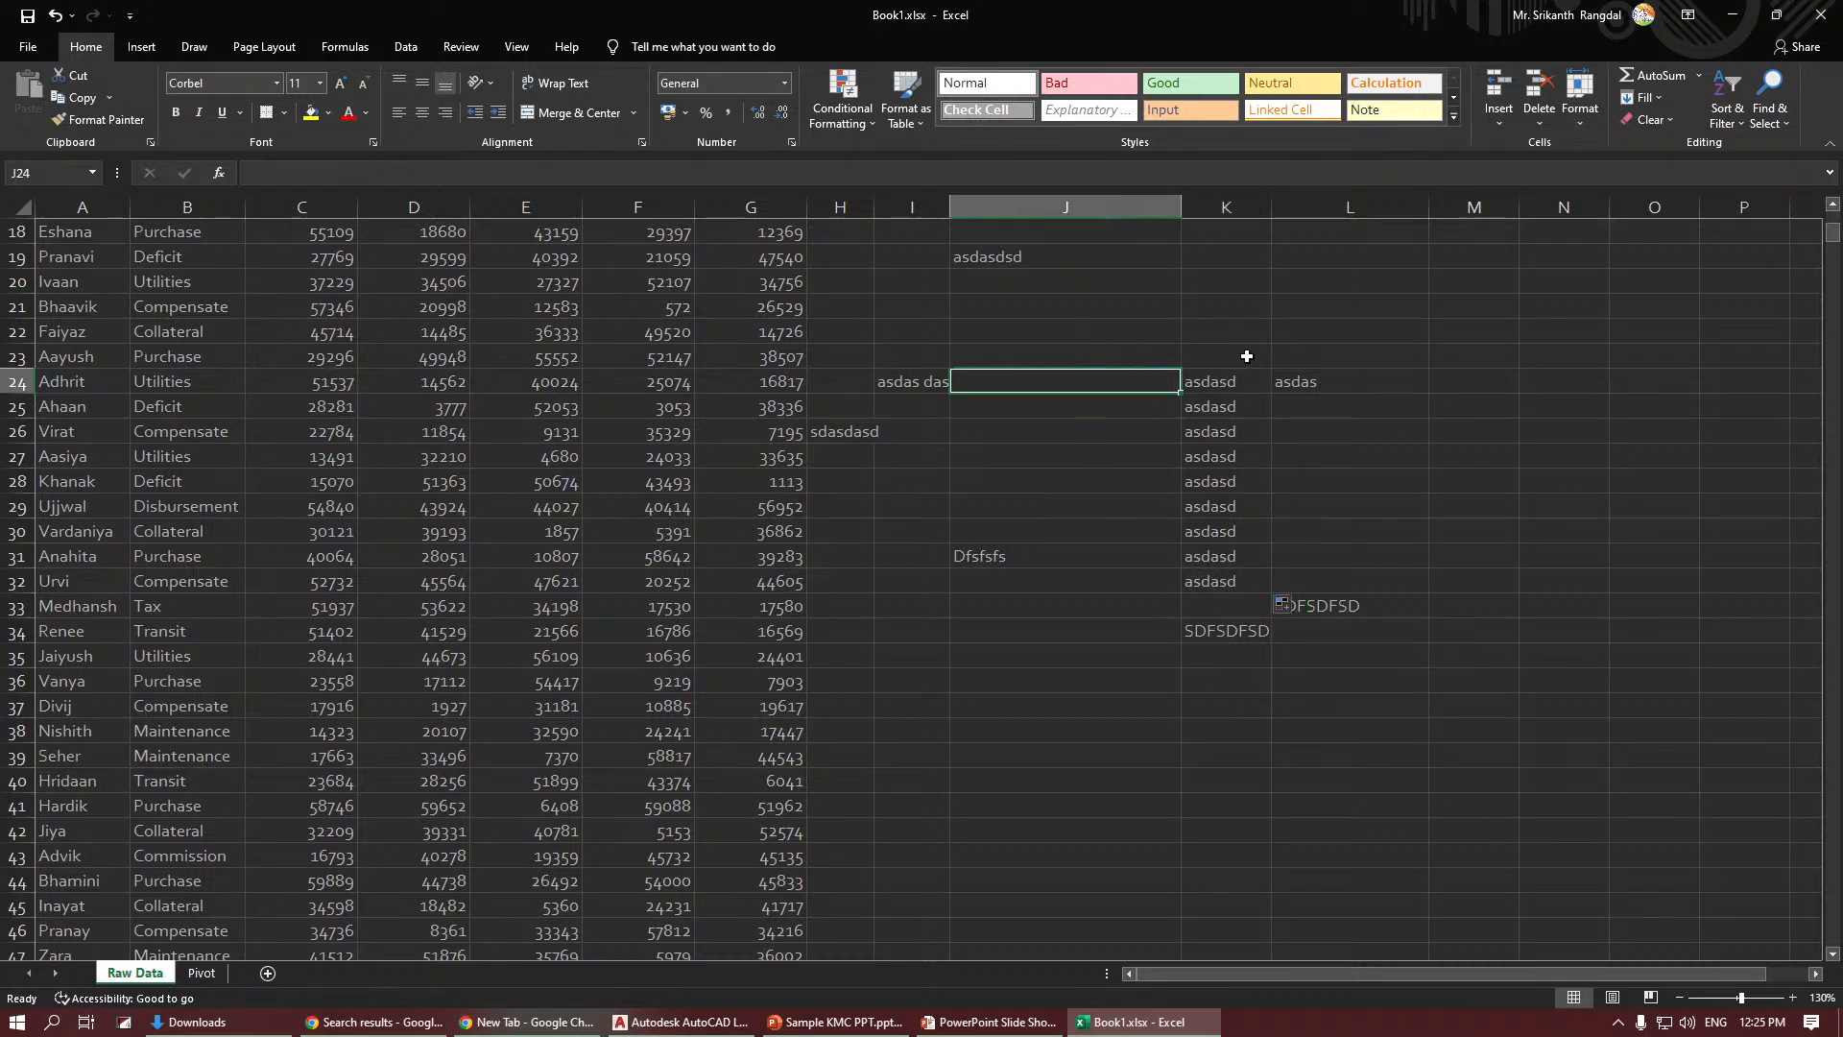
{"action": "type", "text": "1"}
{"action": "key", "text": "Return"}
{"action": "type", "text": "2"}
{"action": "key", "text": "Return"}
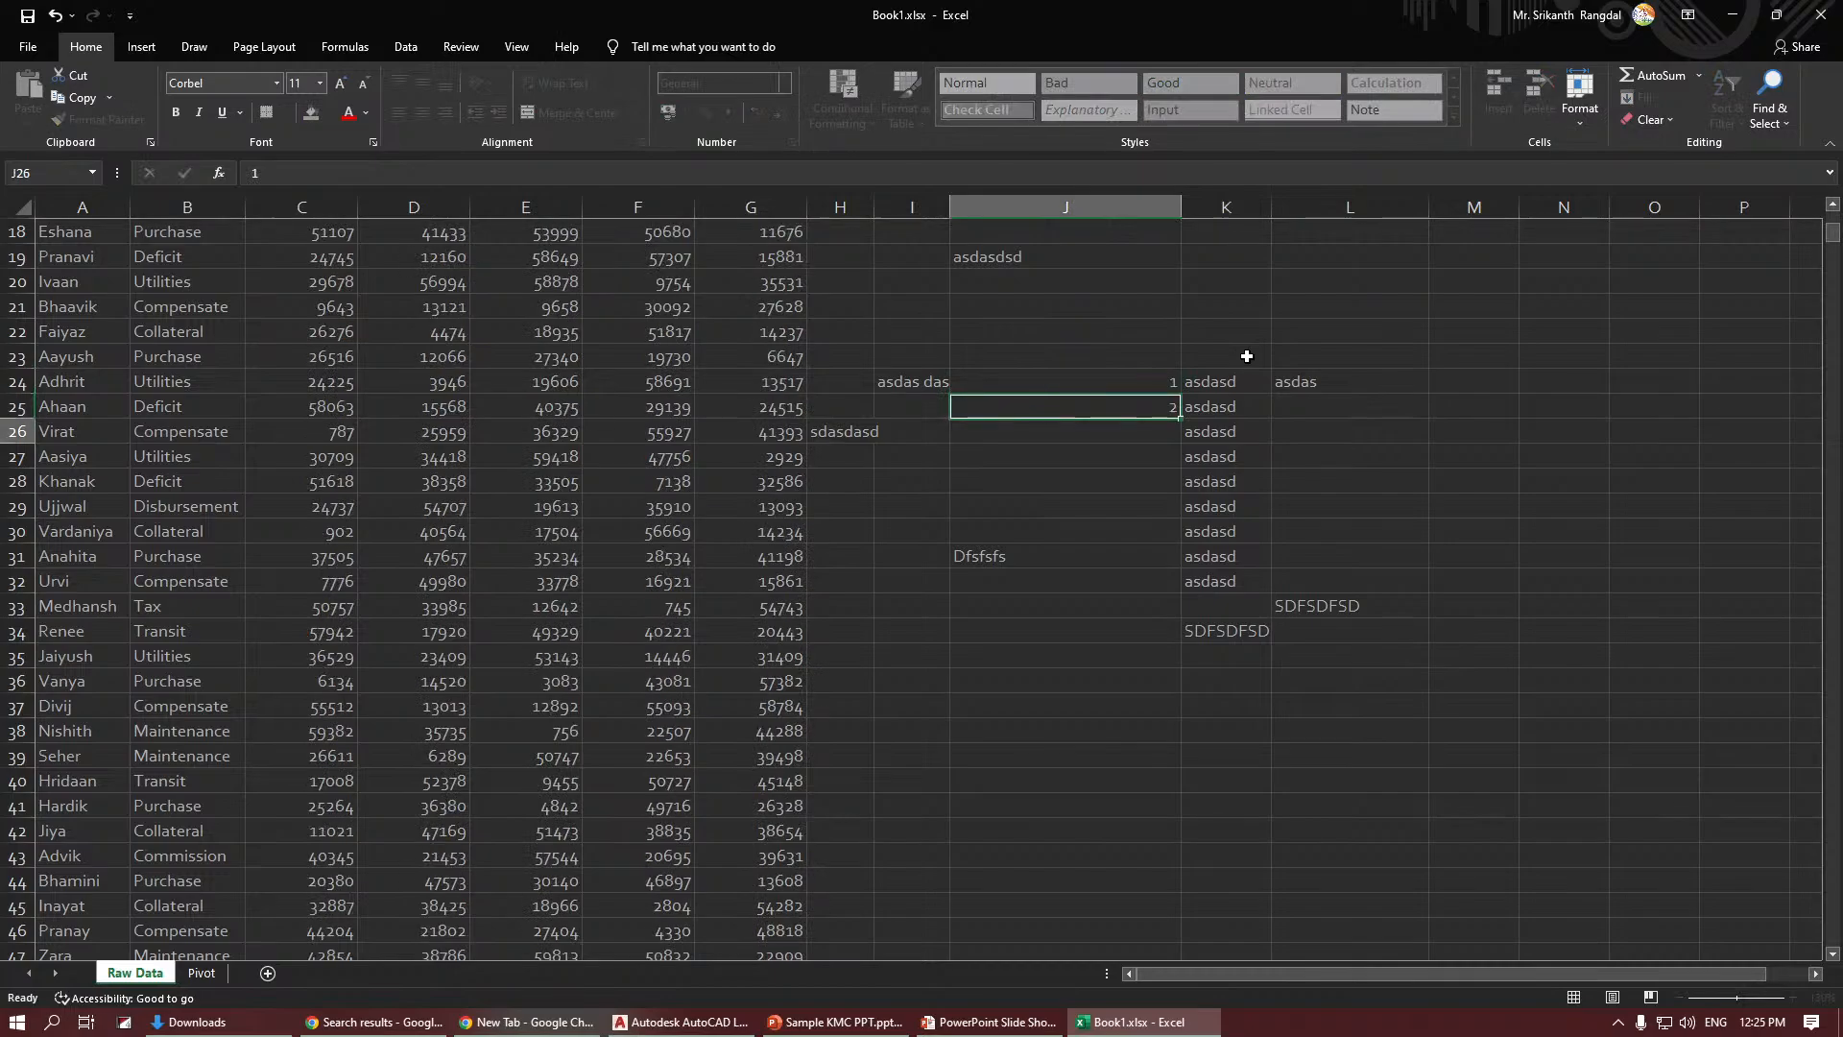
{"action": "left_click_drag", "start_coordinate": [1162, 385], "coordinate": [1169, 408]}
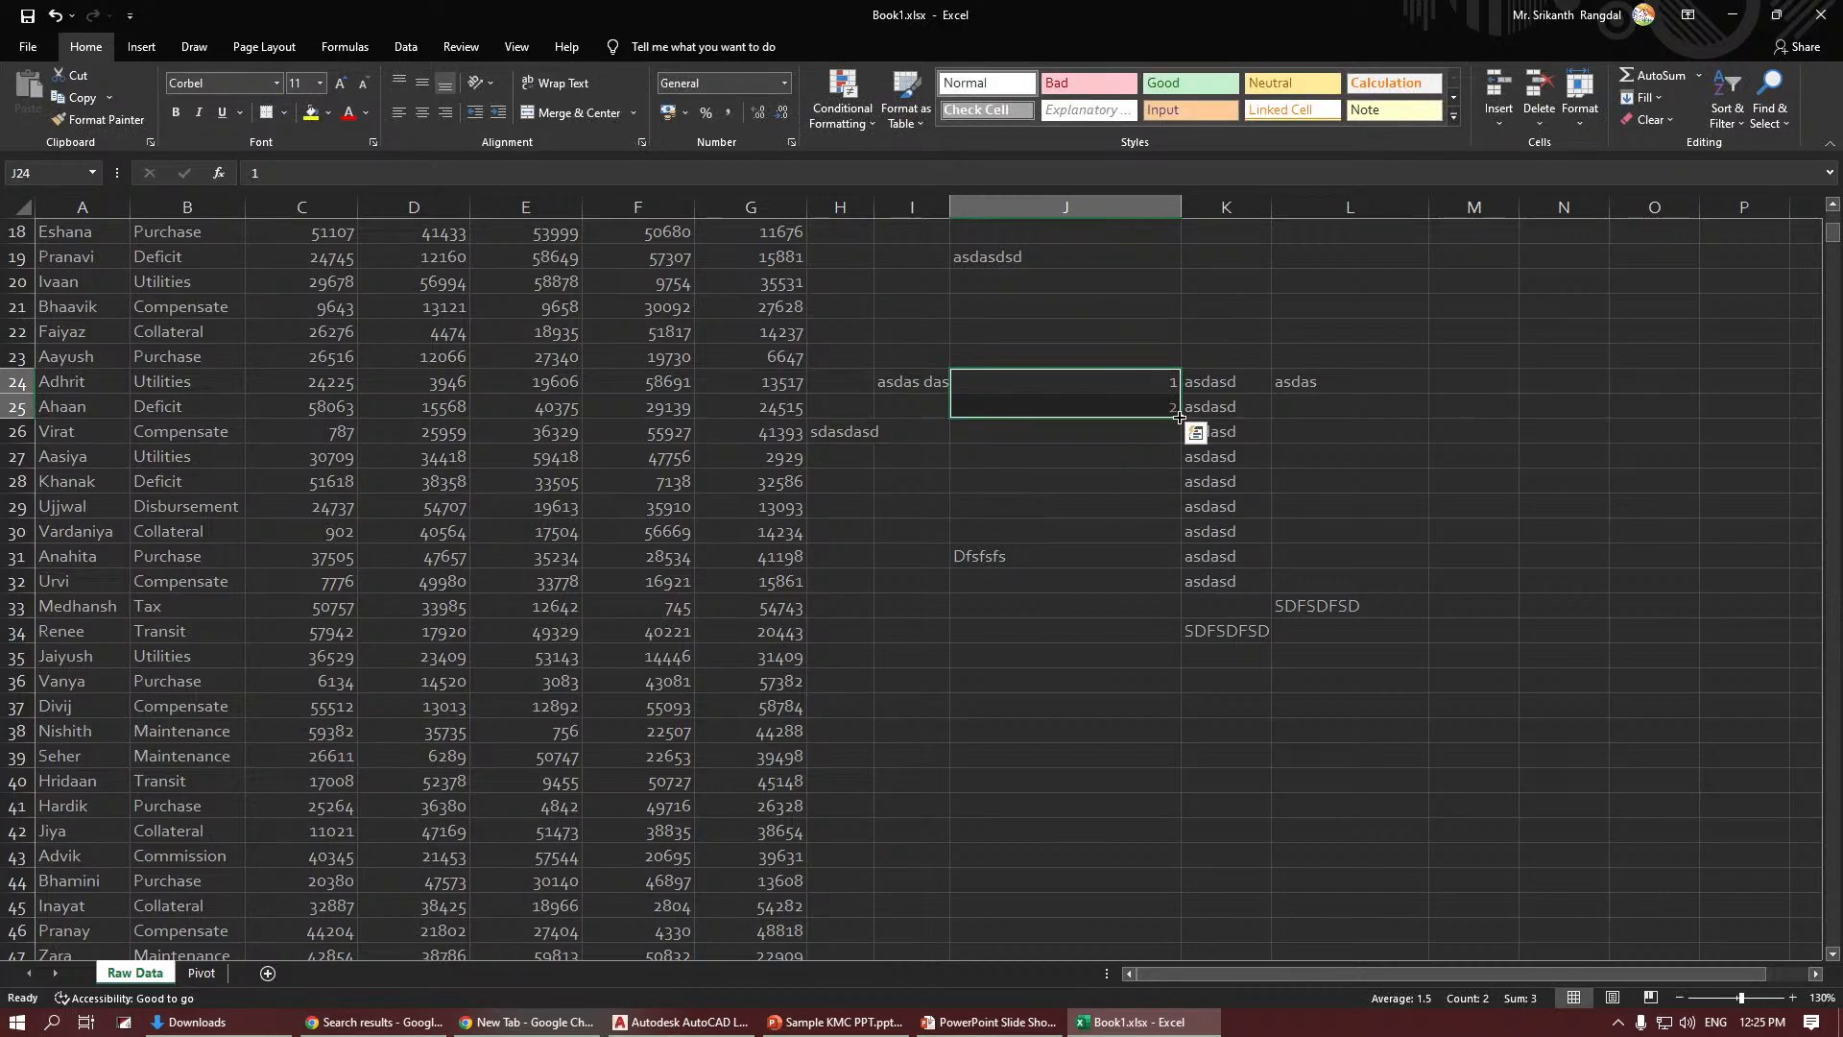
{"action": "left_click_drag", "start_coordinate": [1178, 417], "coordinate": [1178, 546]}
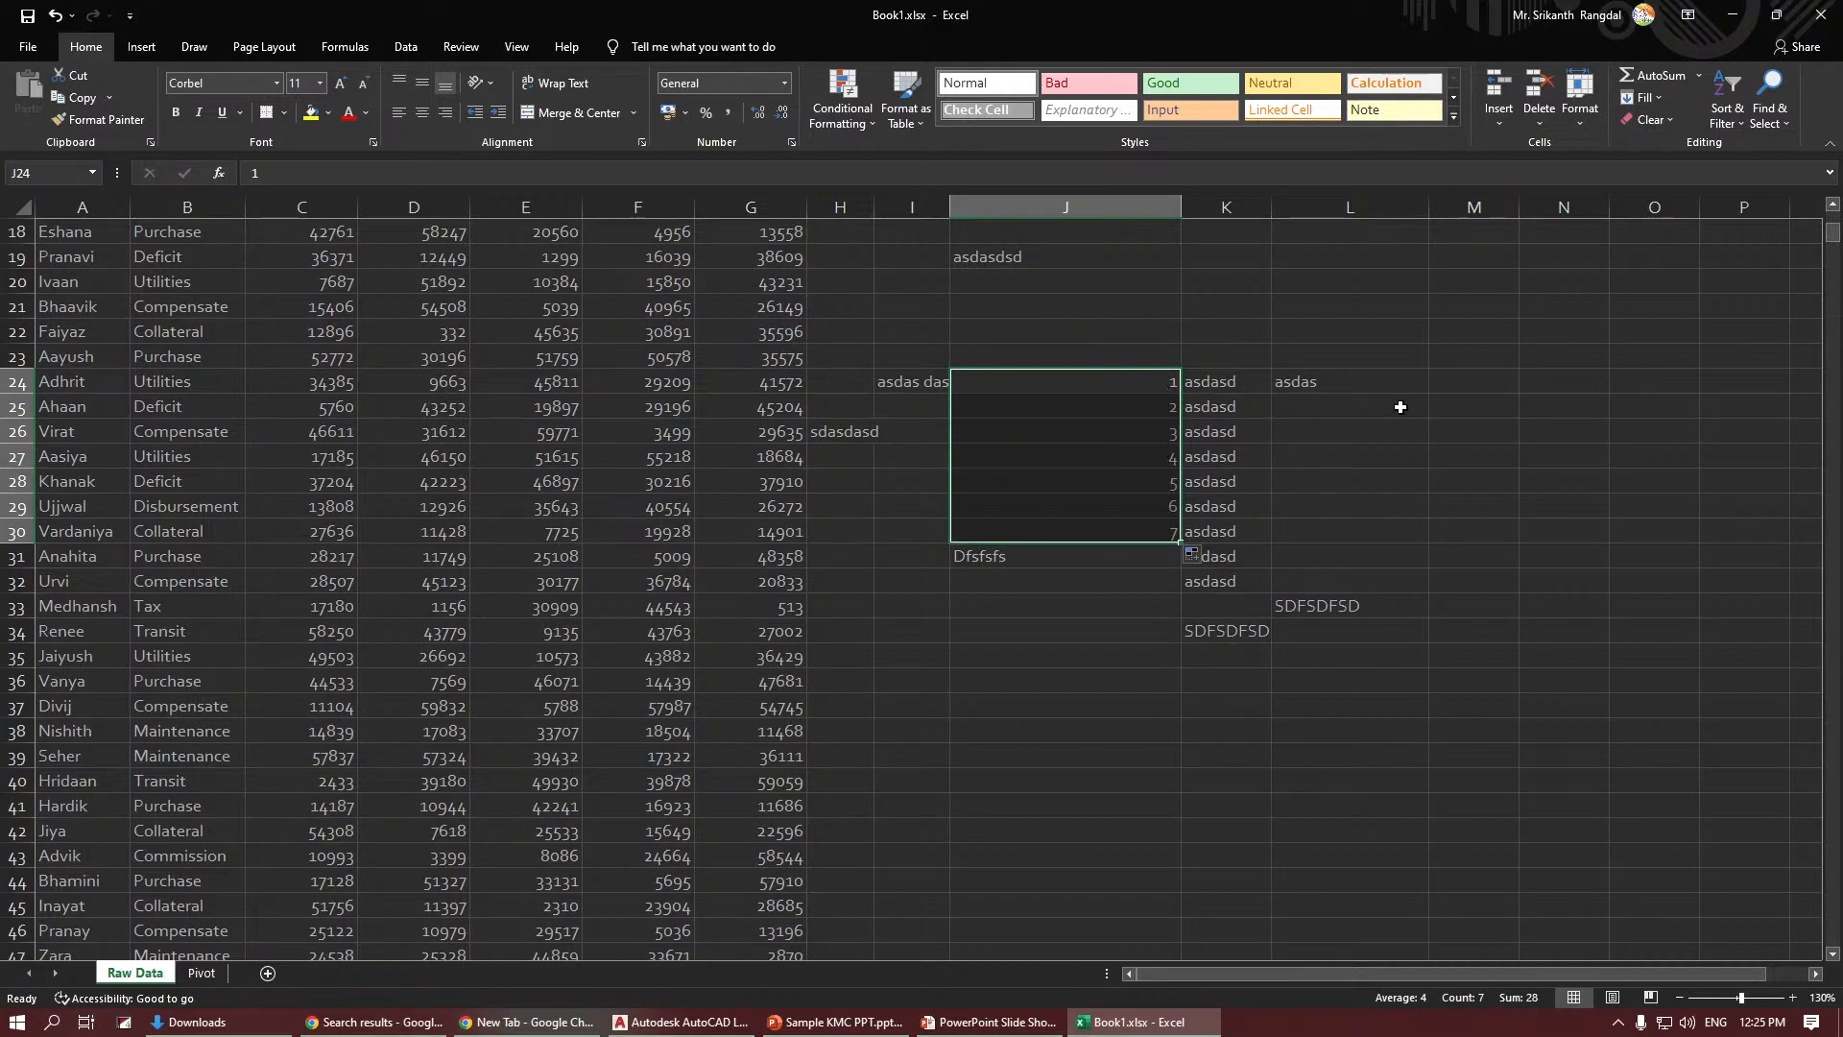
Enter 3 in M24 and 5 in M25, and extend the number series down to M32.
{"action": "left_click", "coordinate": [1466, 380]}
{"action": "type", "text": "3"}
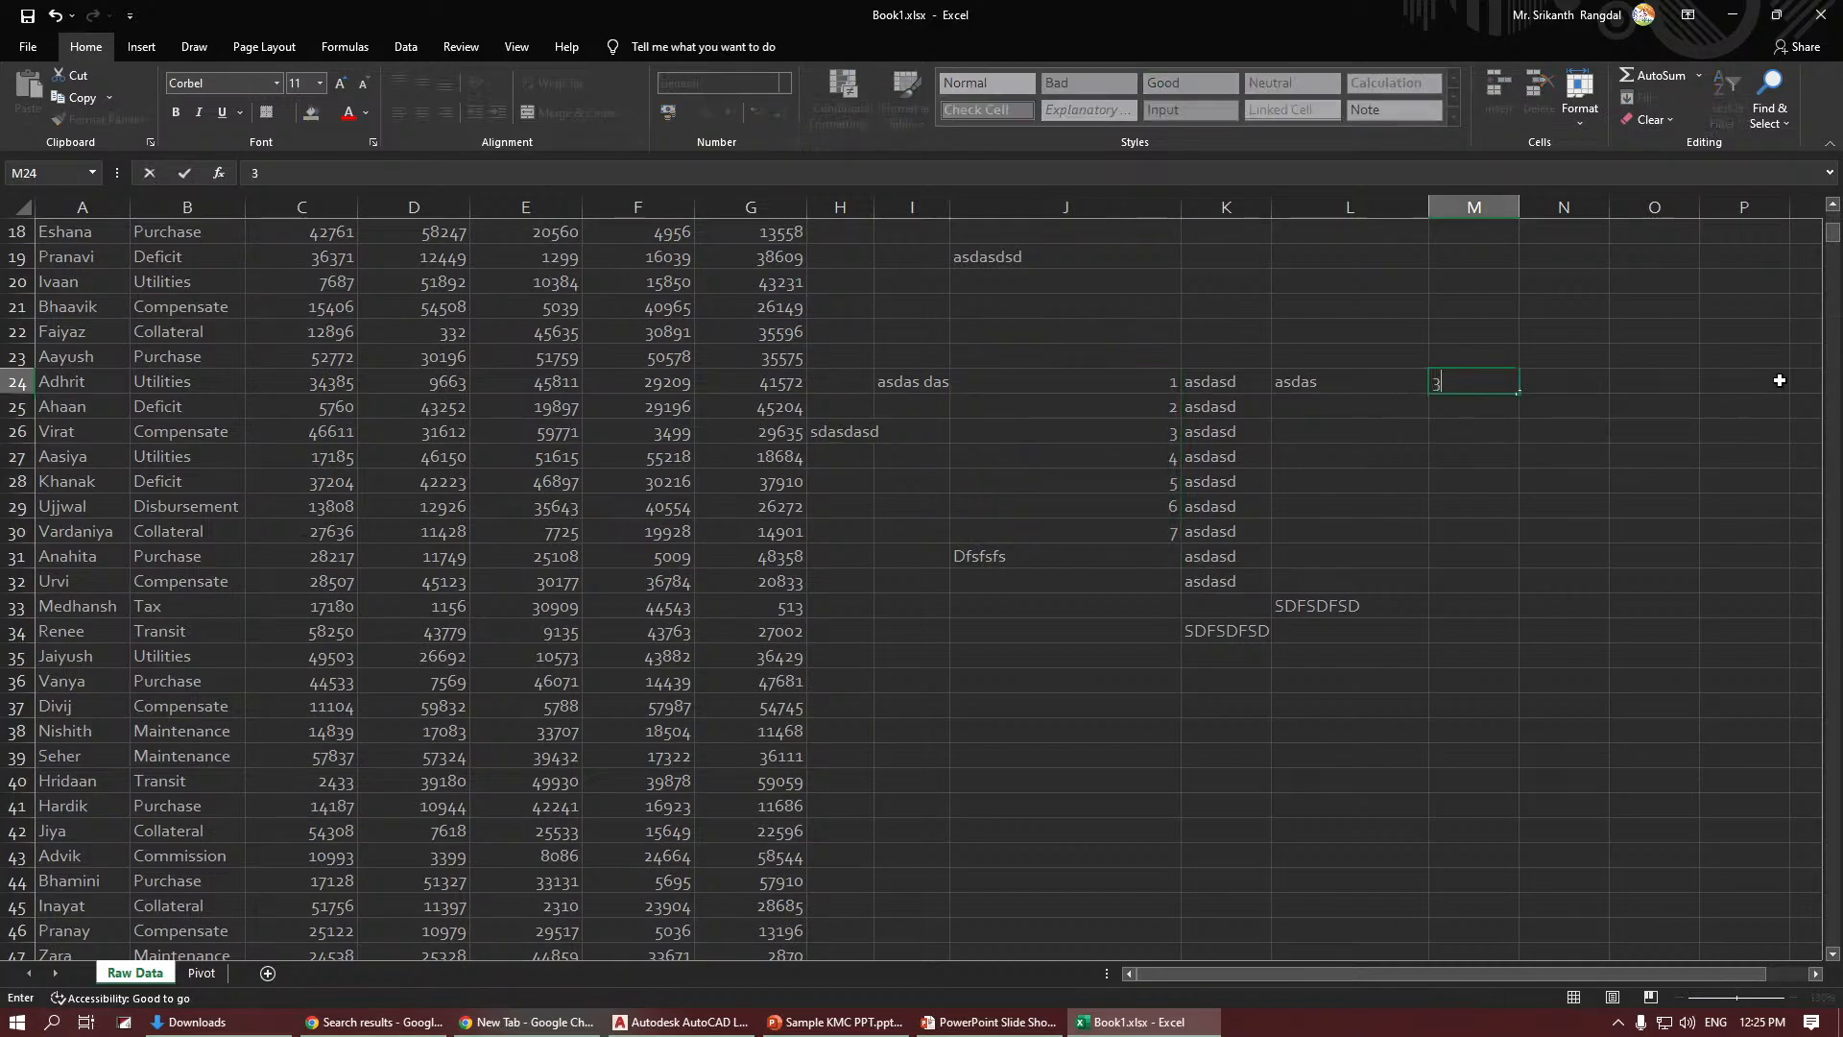
{"action": "key", "text": "Return"}
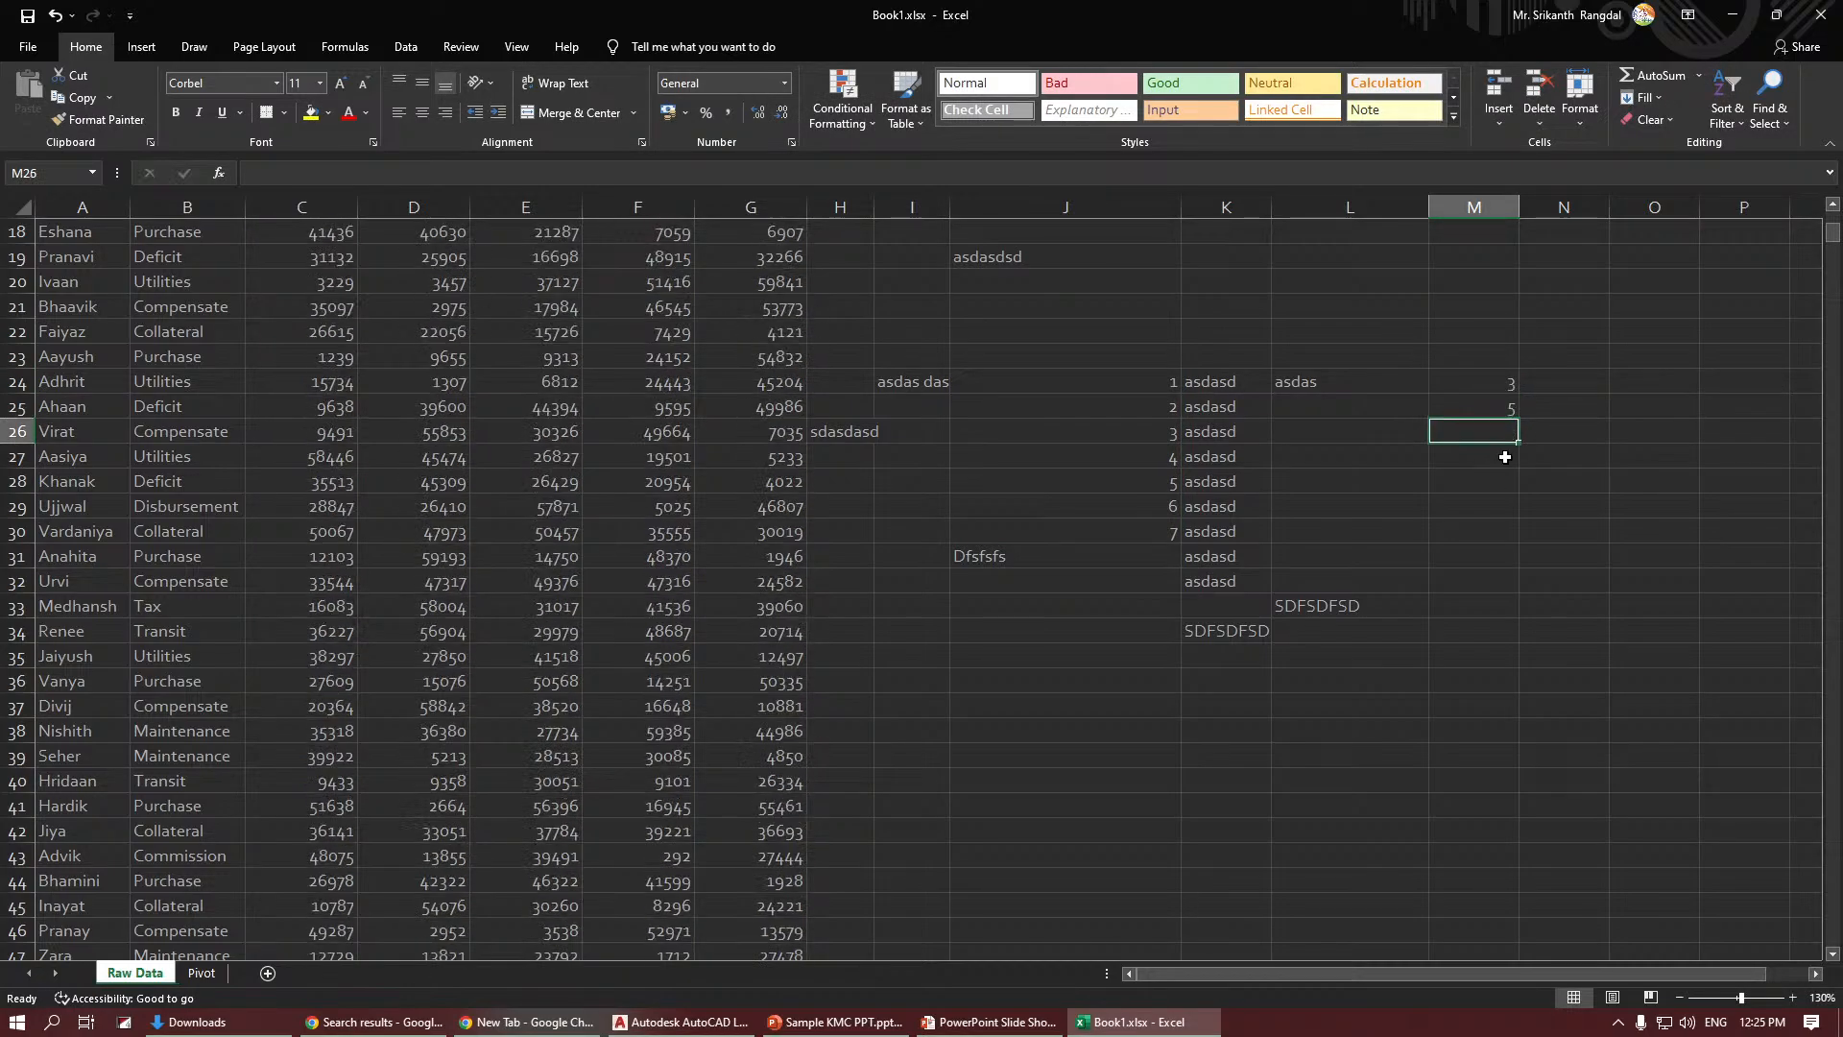
{"action": "left_click_drag", "start_coordinate": [1502, 384], "coordinate": [1520, 587]}
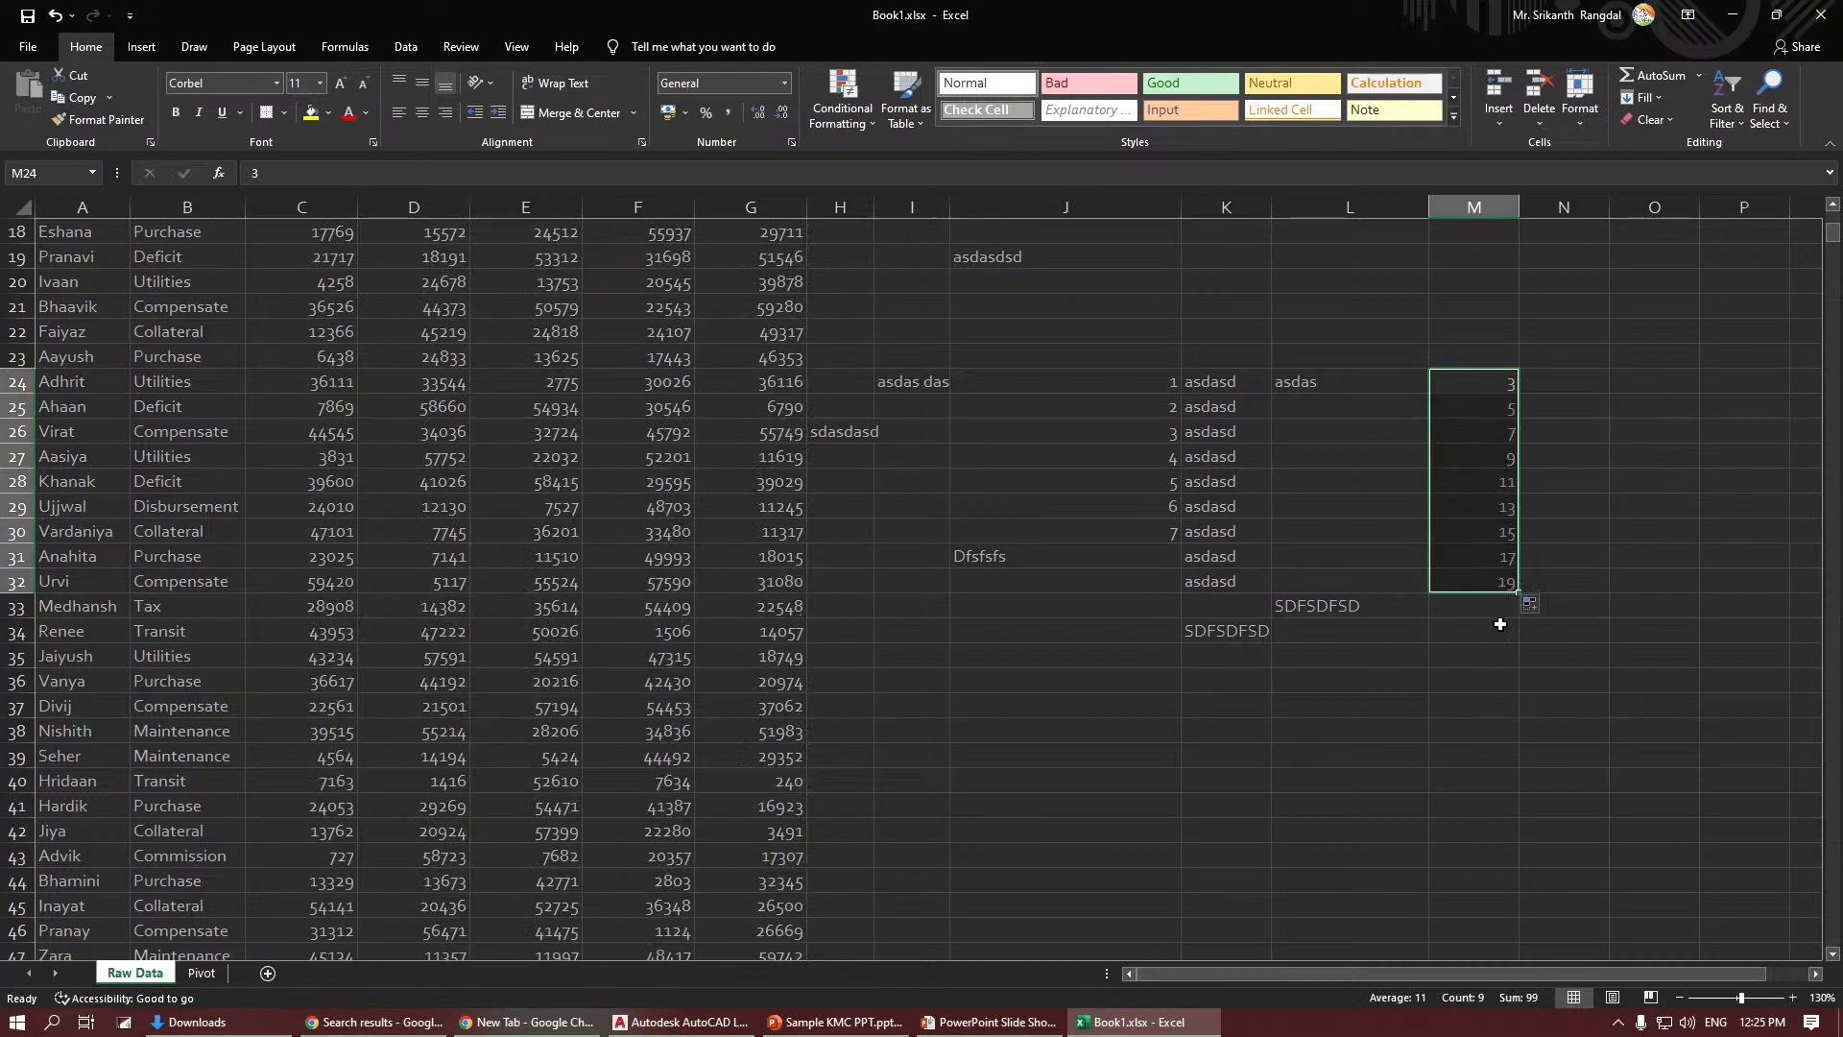
{"action": "left_click", "coordinate": [1566, 386]}
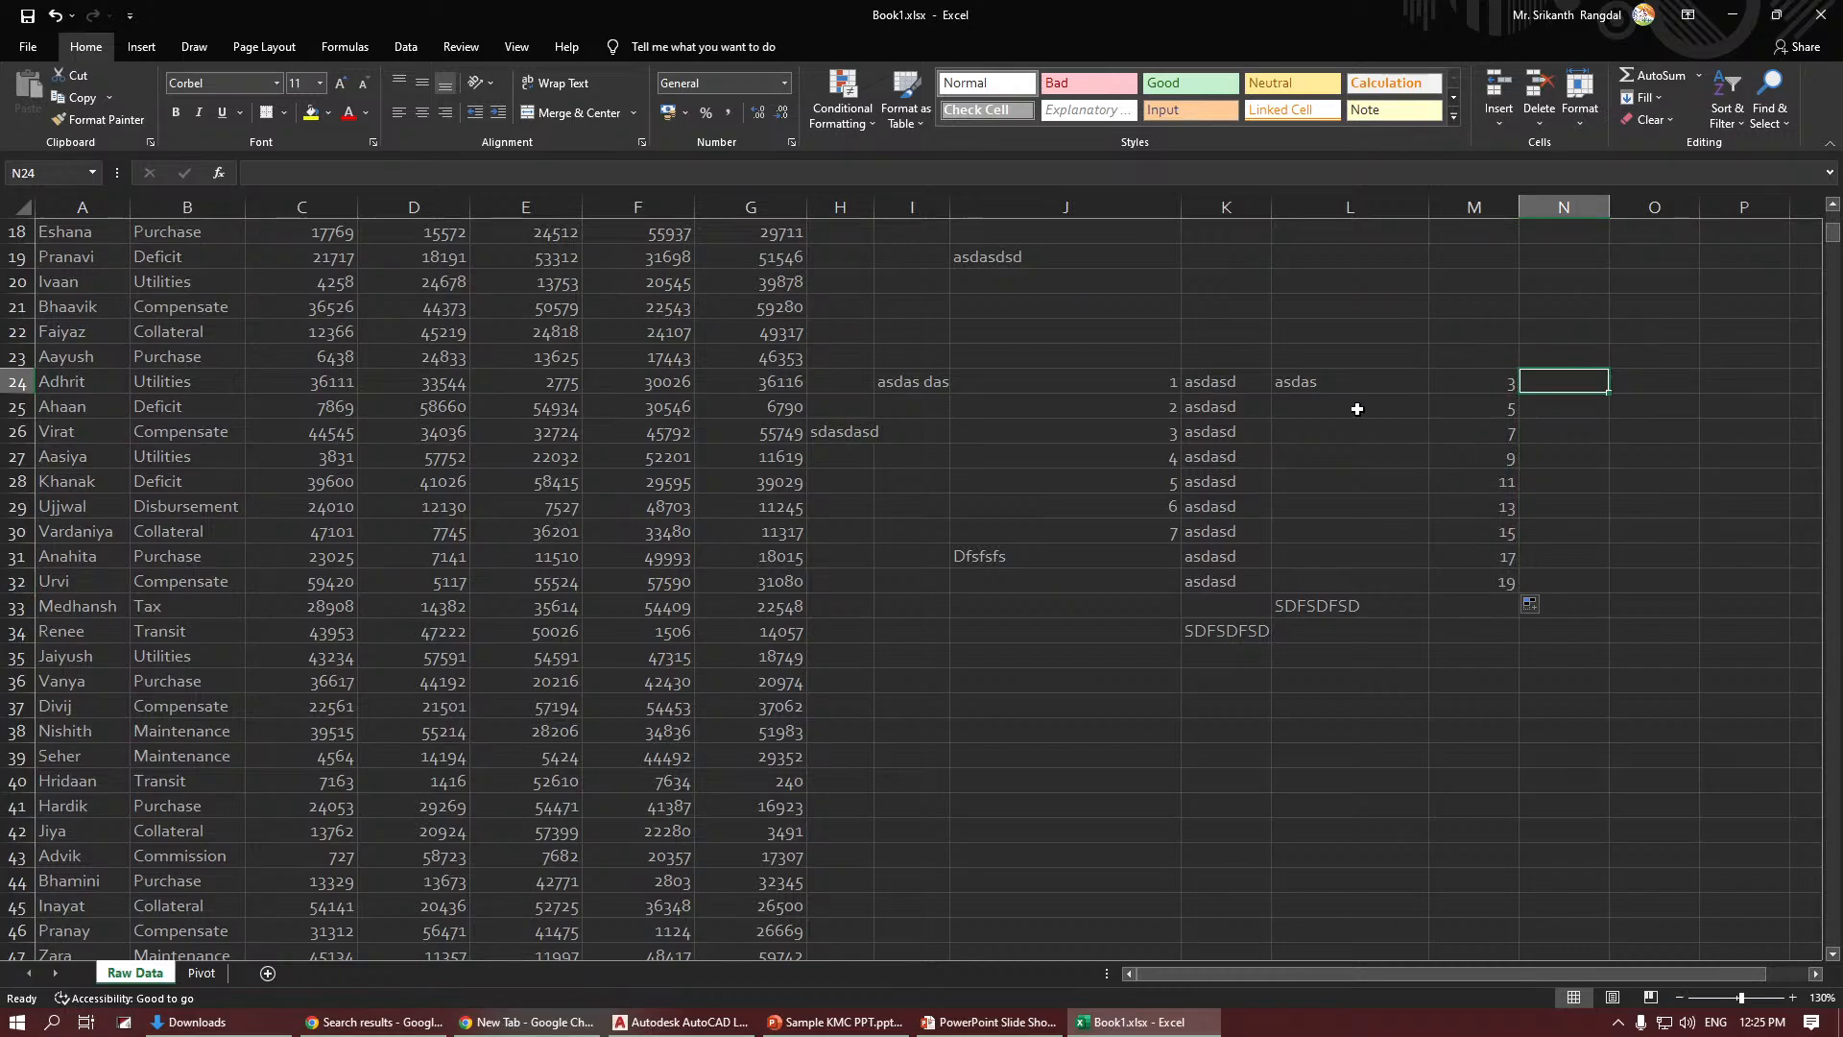
Enter "BSAFGSDFG" in L25 and repeat the two-cell text pattern of L24:L25 down to L32.
{"action": "left_click", "coordinate": [1328, 404]}
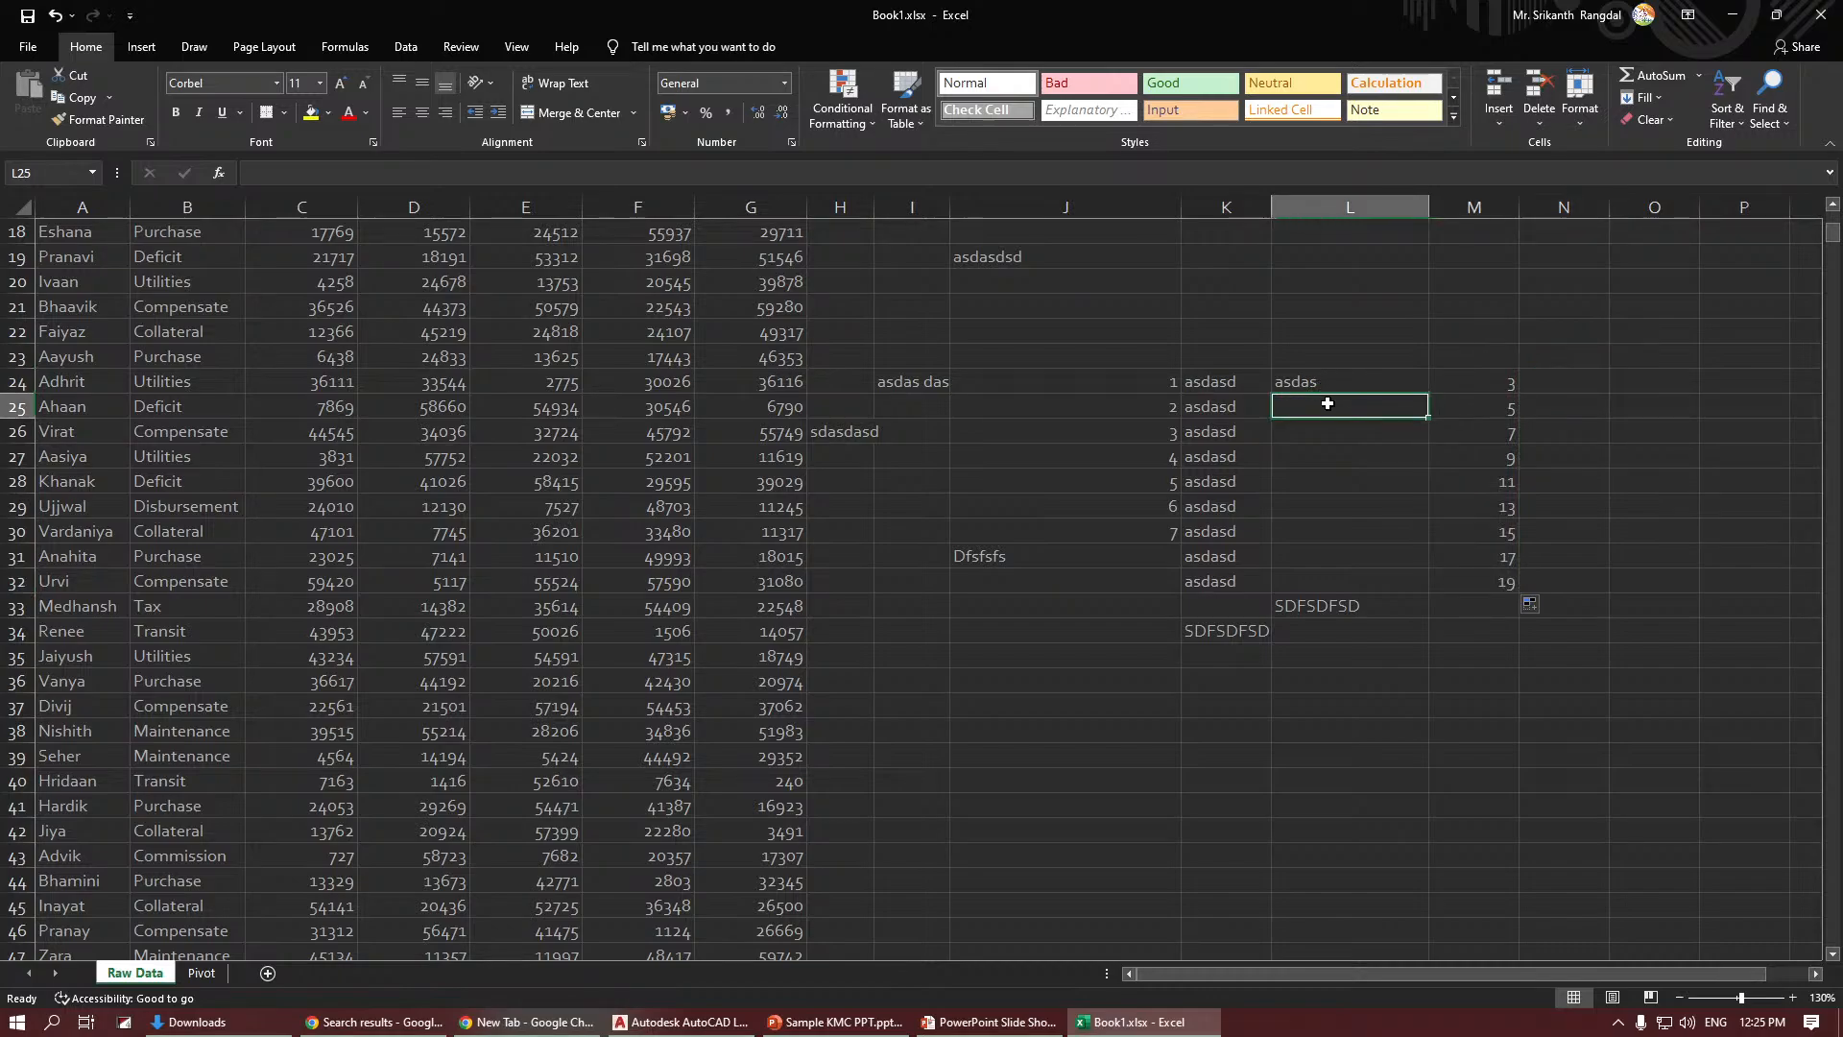
{"action": "type", "text": "BSAFGSDFG"}
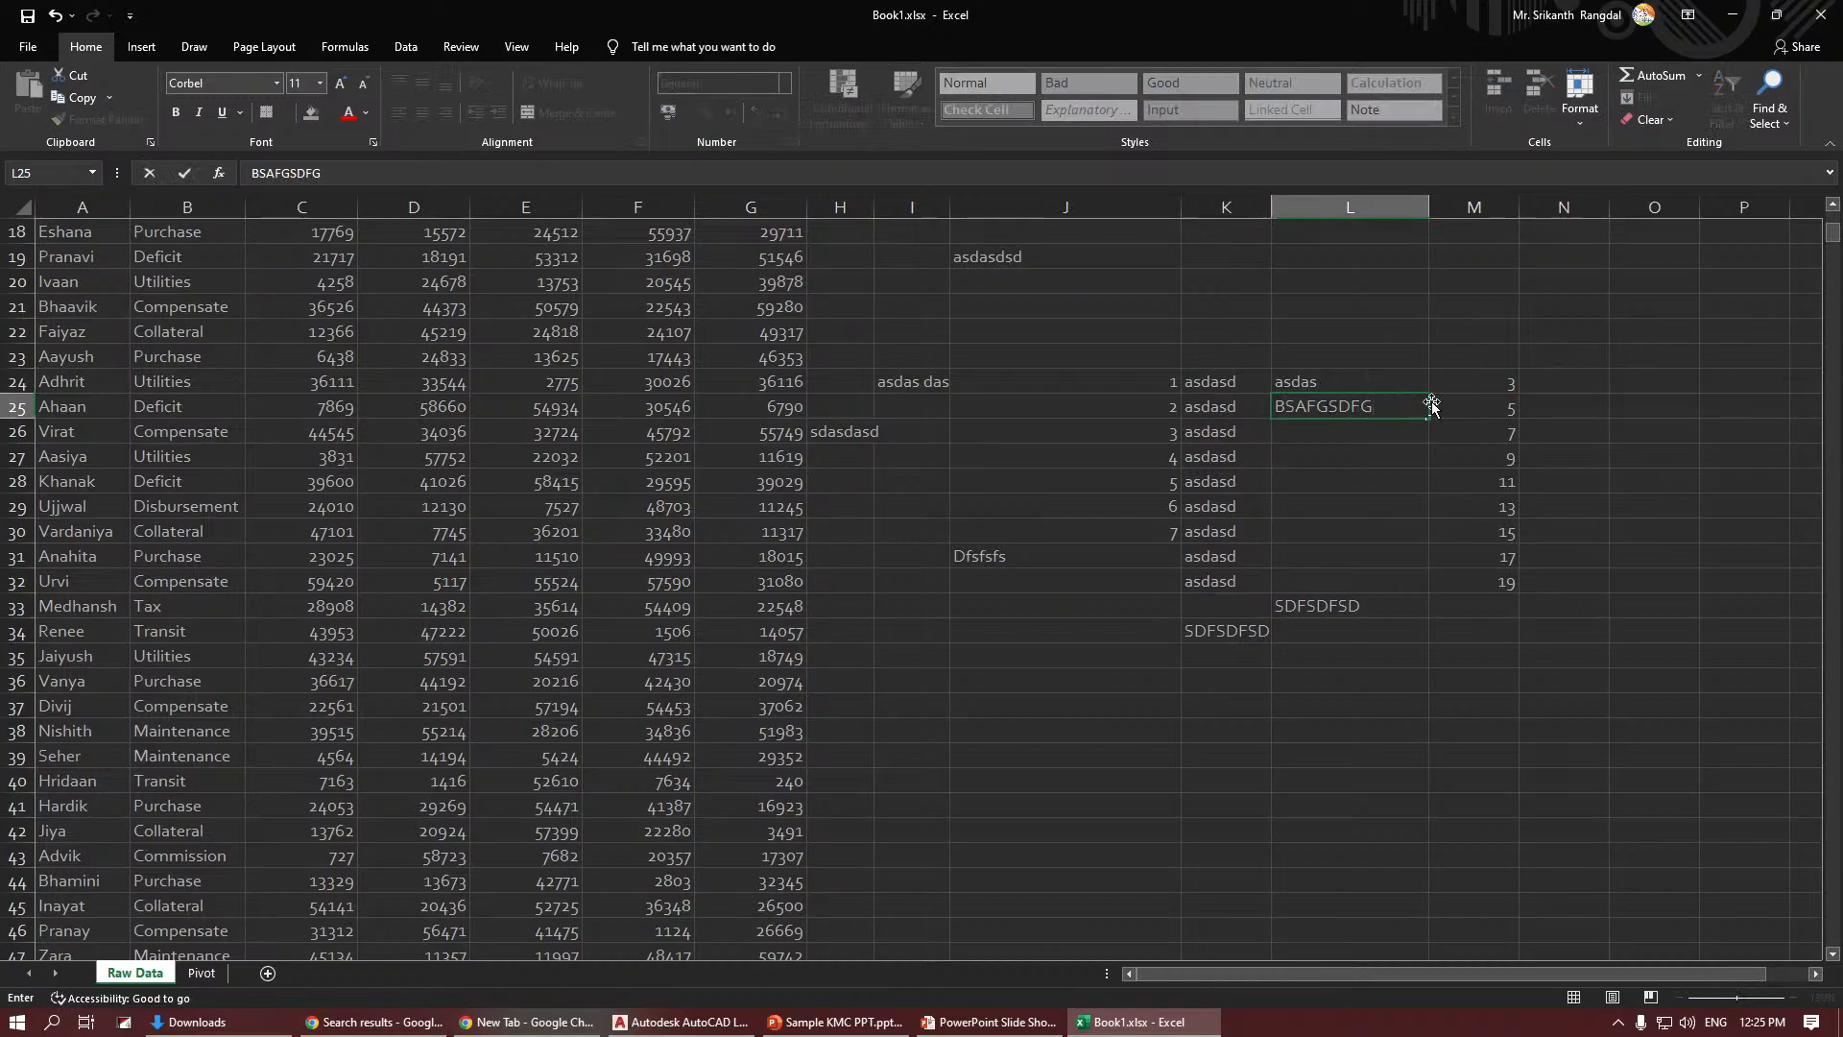
{"action": "key", "text": "Return"}
{"action": "left_click_drag", "start_coordinate": [1373, 381], "coordinate": [1427, 590]}
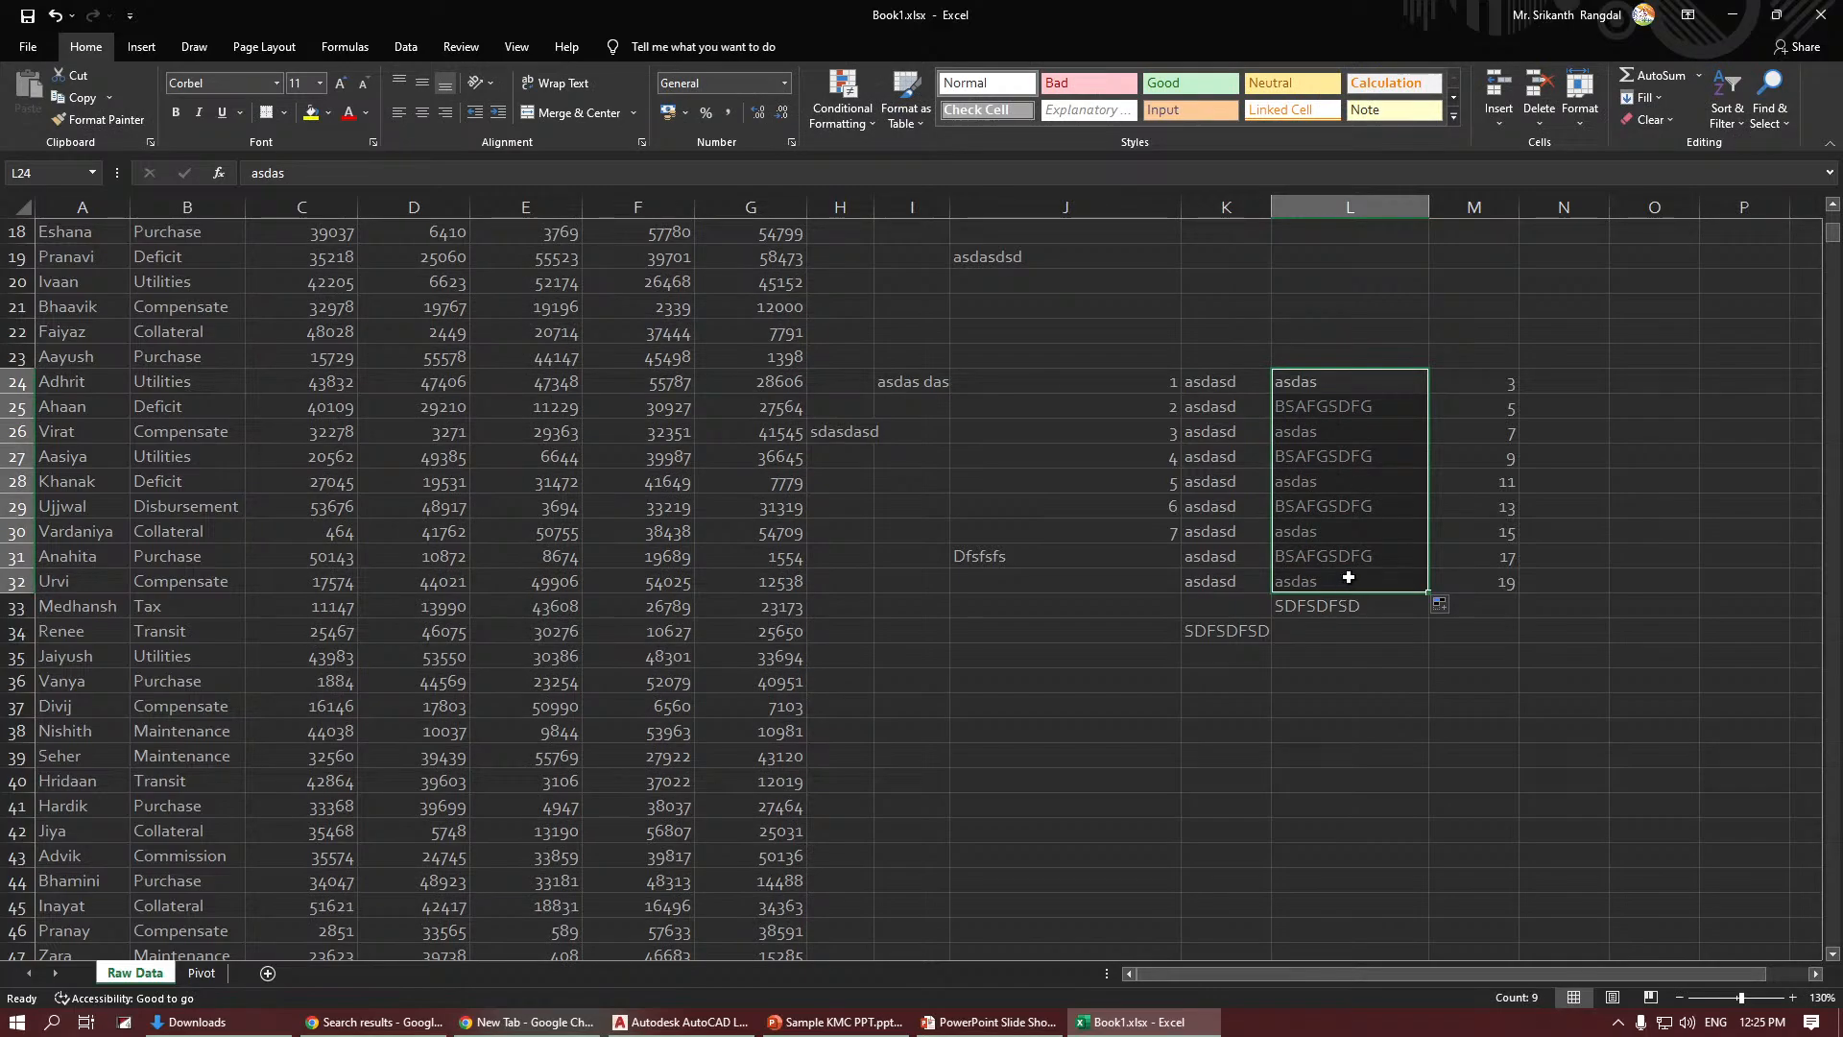
{"action": "left_click", "coordinate": [1367, 649]}
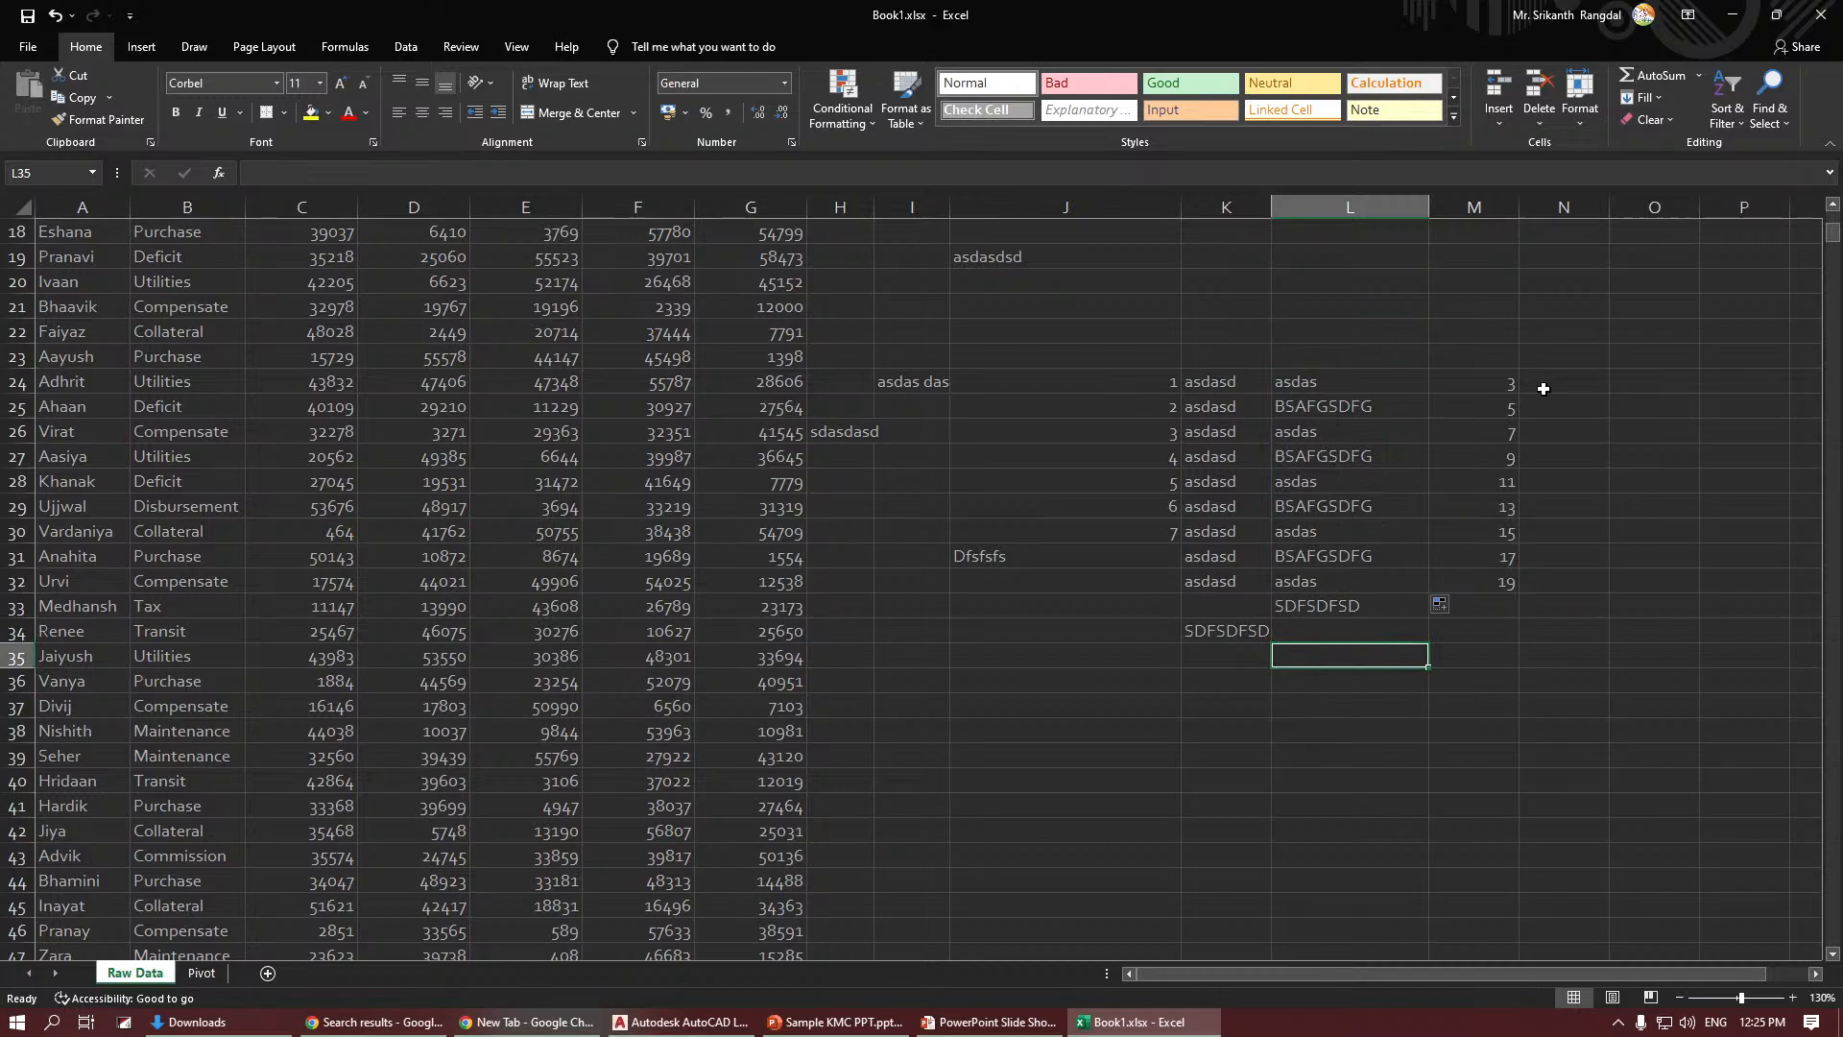
Review the Navigation slide in PowerPoint, return to Excel, and copy the empty cell L35.
{"action": "key", "text": "alt+Tab"}
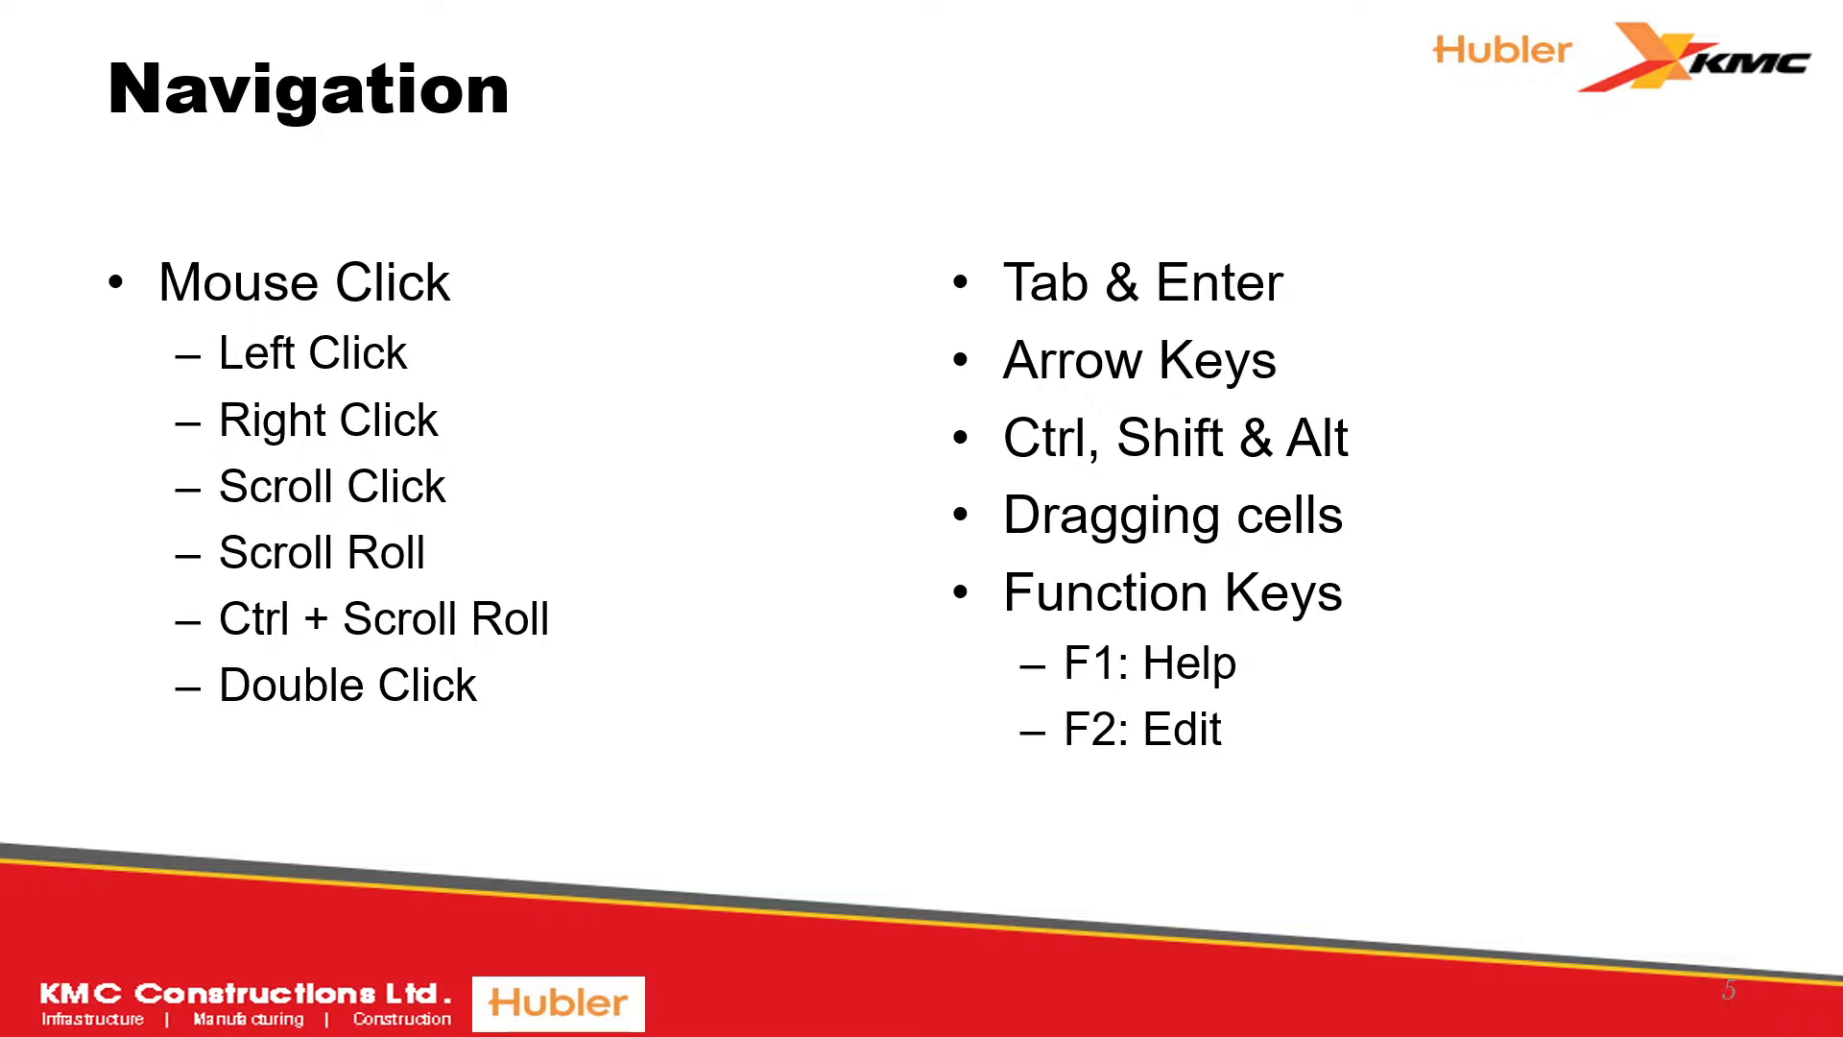
{"action": "key", "text": "alt+Tab"}
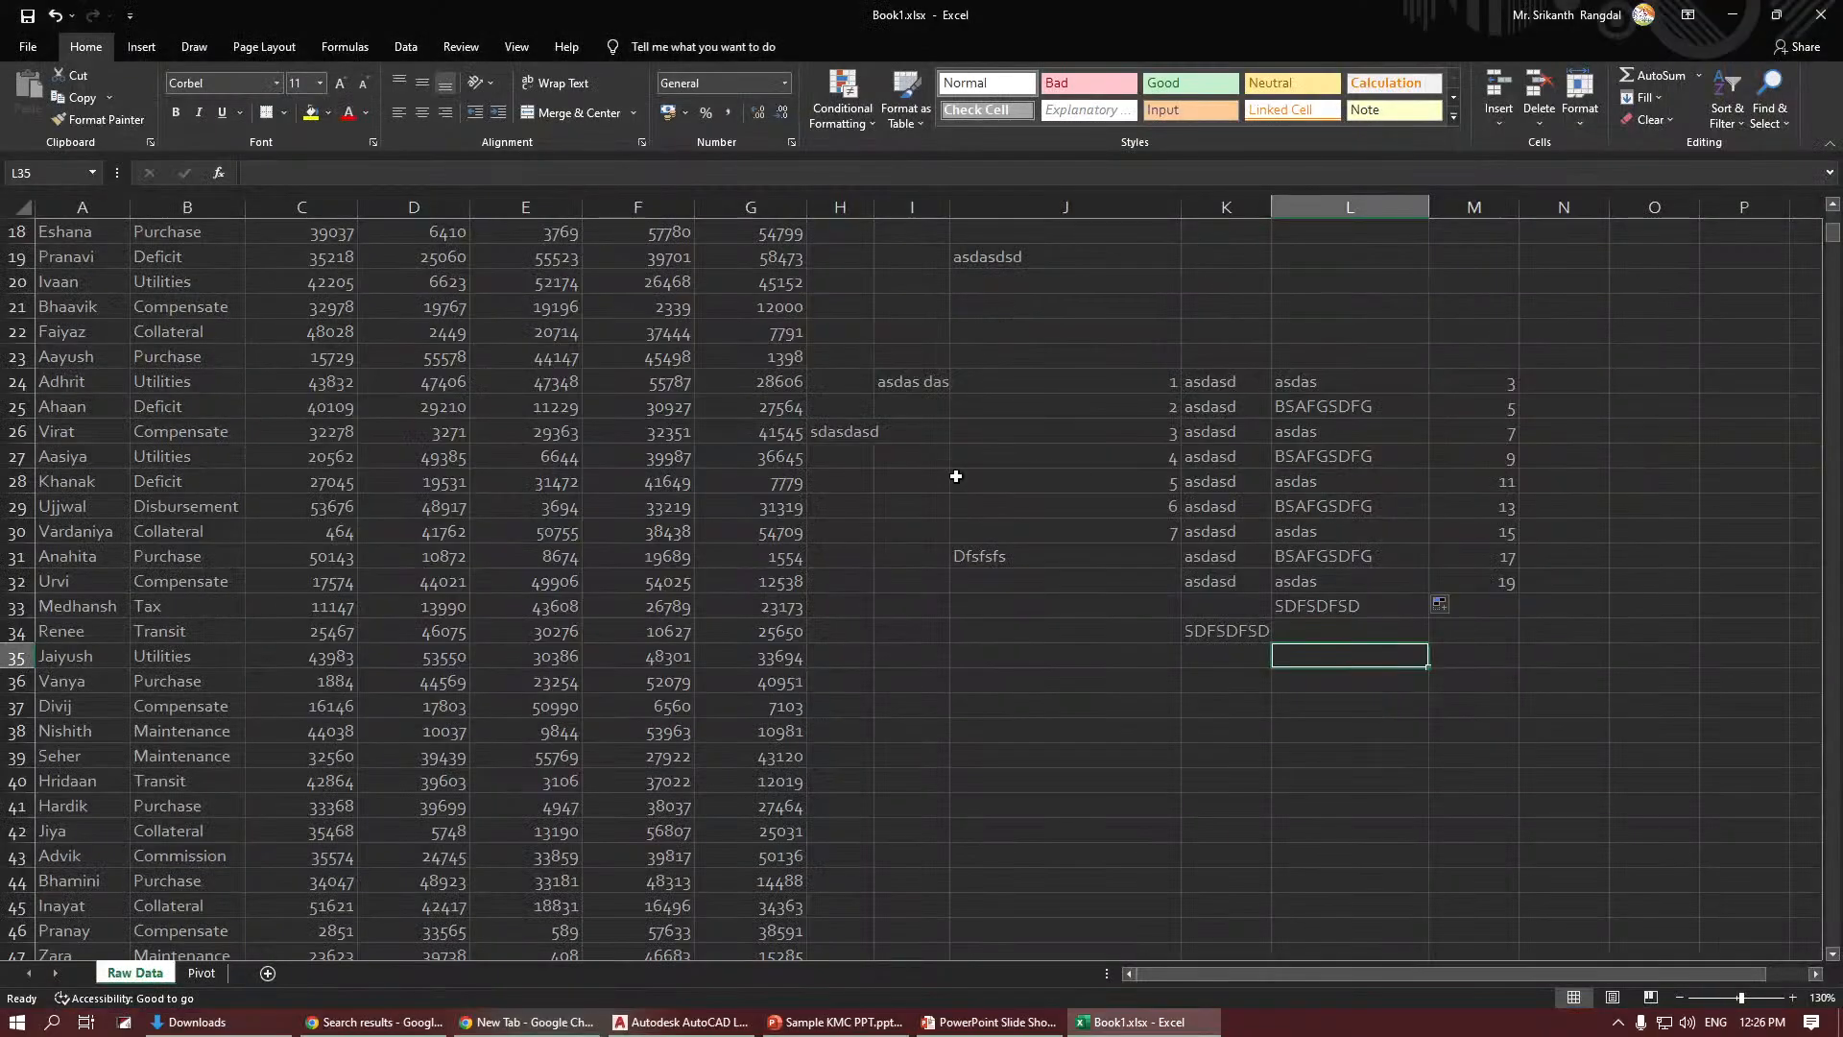
{"action": "left_click", "coordinate": [82, 97]}
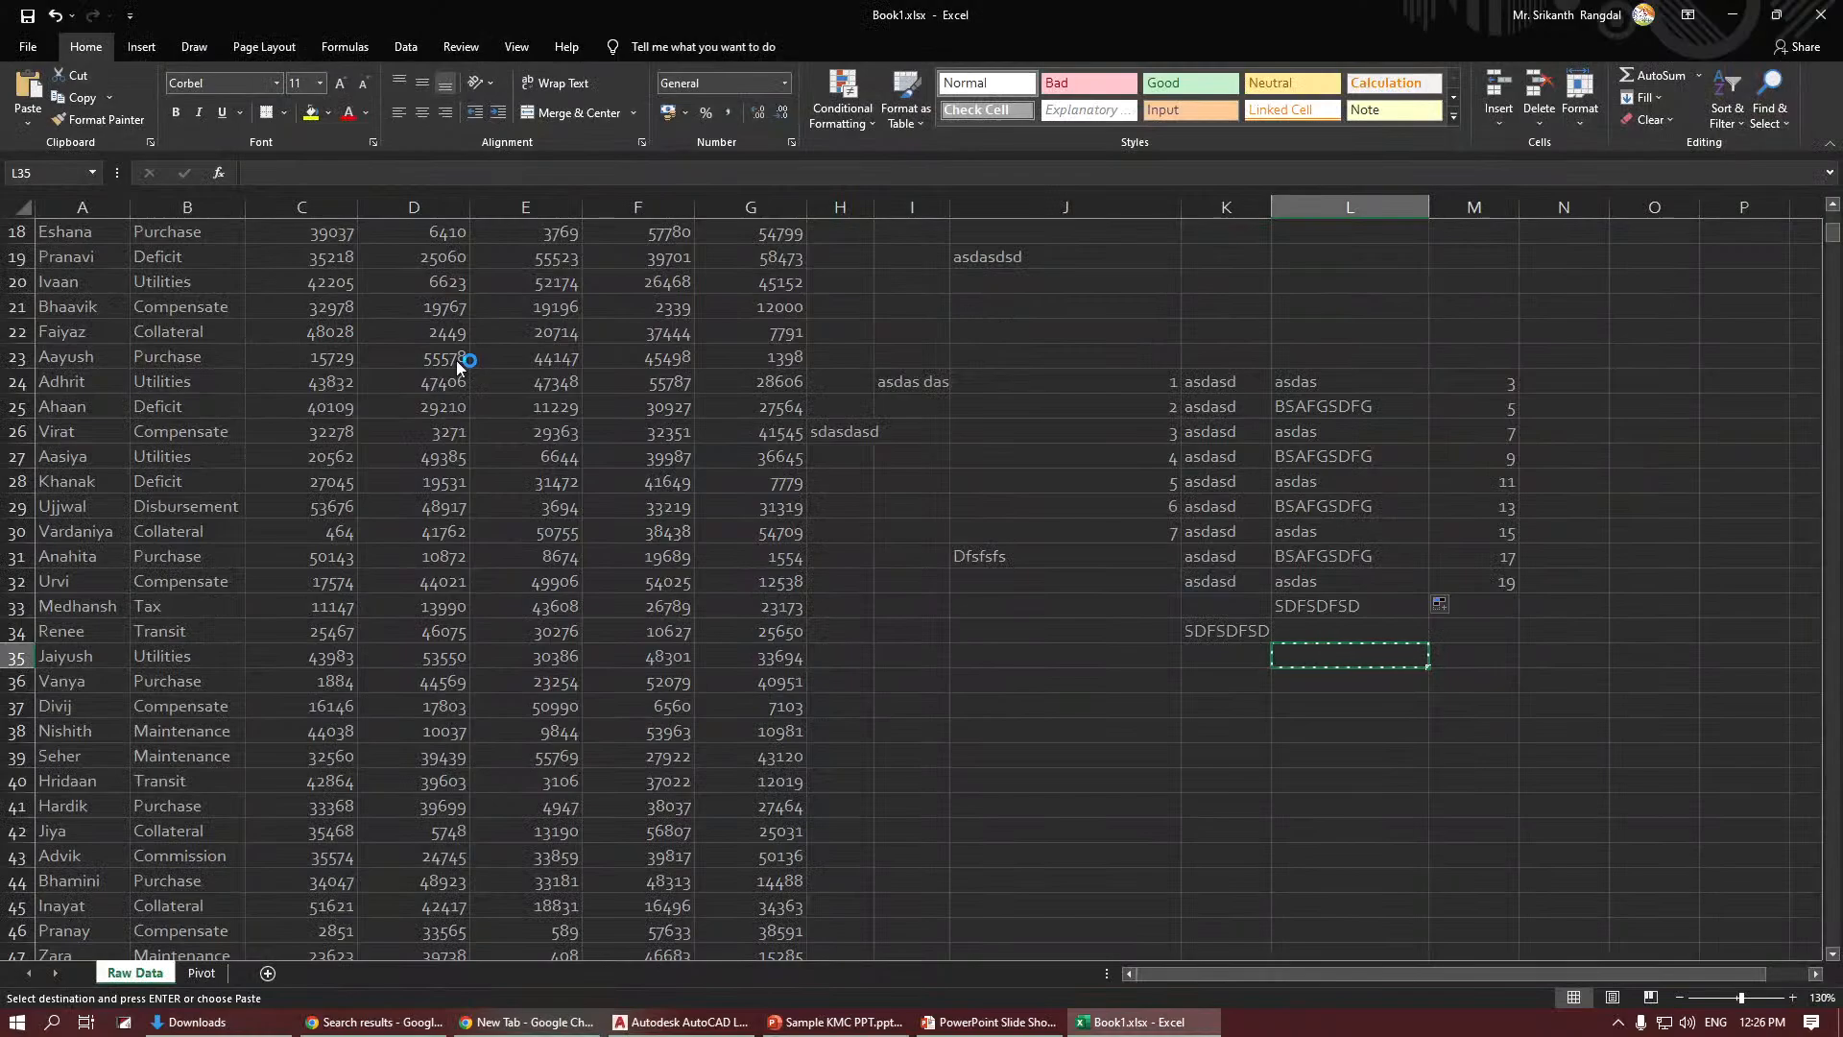
Open Excel's Help pane, place the cursor in its search field, and close the pane.
{"action": "key", "text": "F1"}
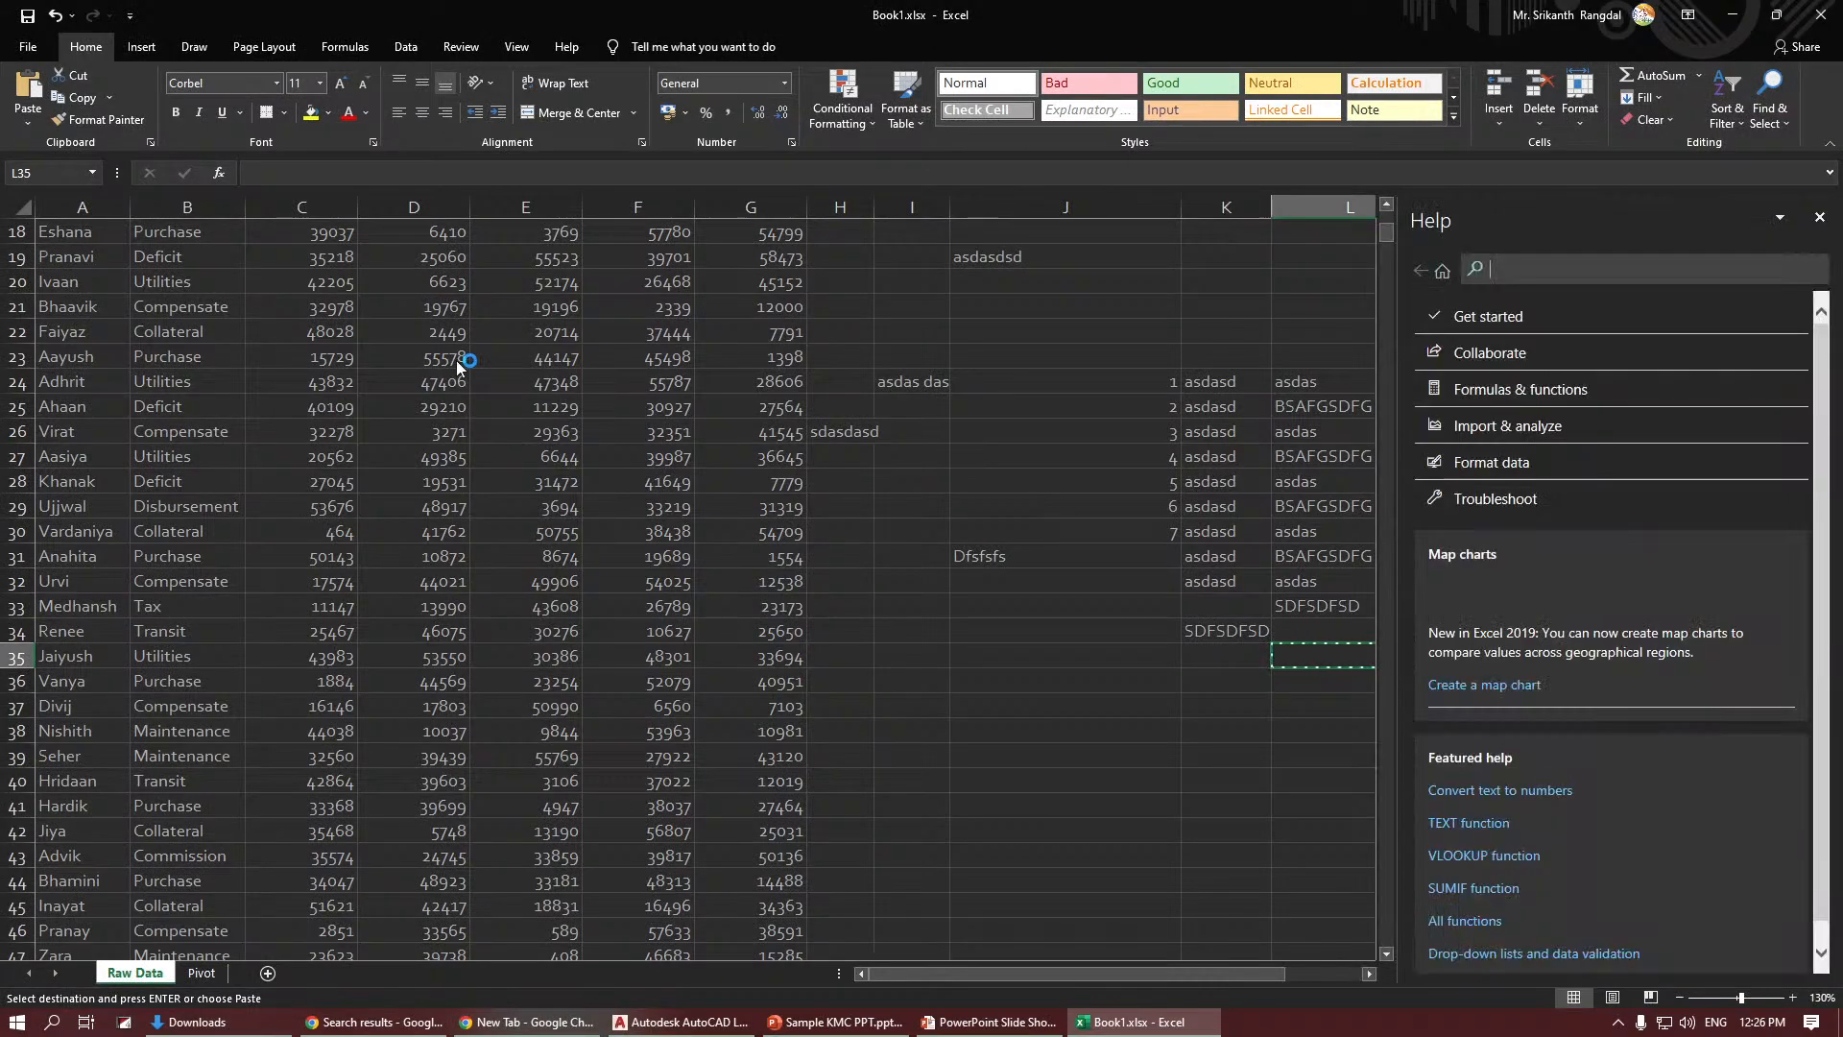
{"action": "left_click", "coordinate": [1572, 270]}
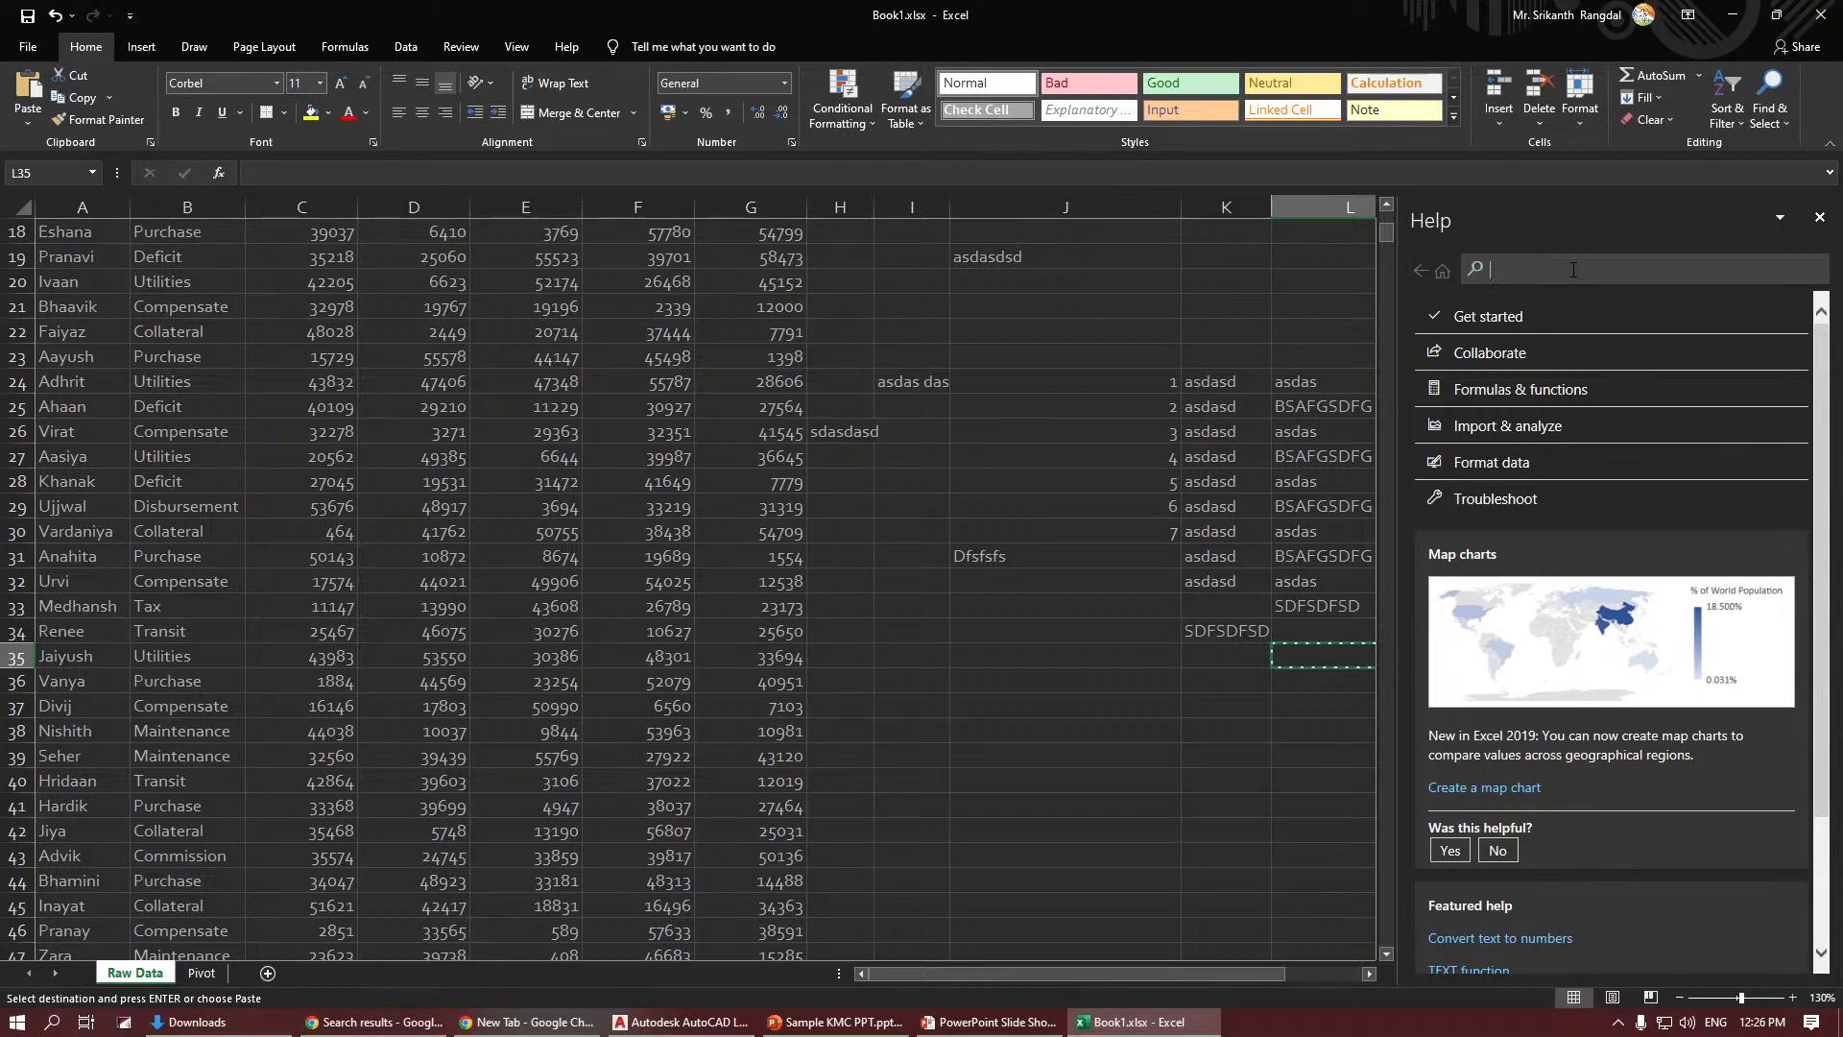
{"action": "left_click", "coordinate": [1819, 219]}
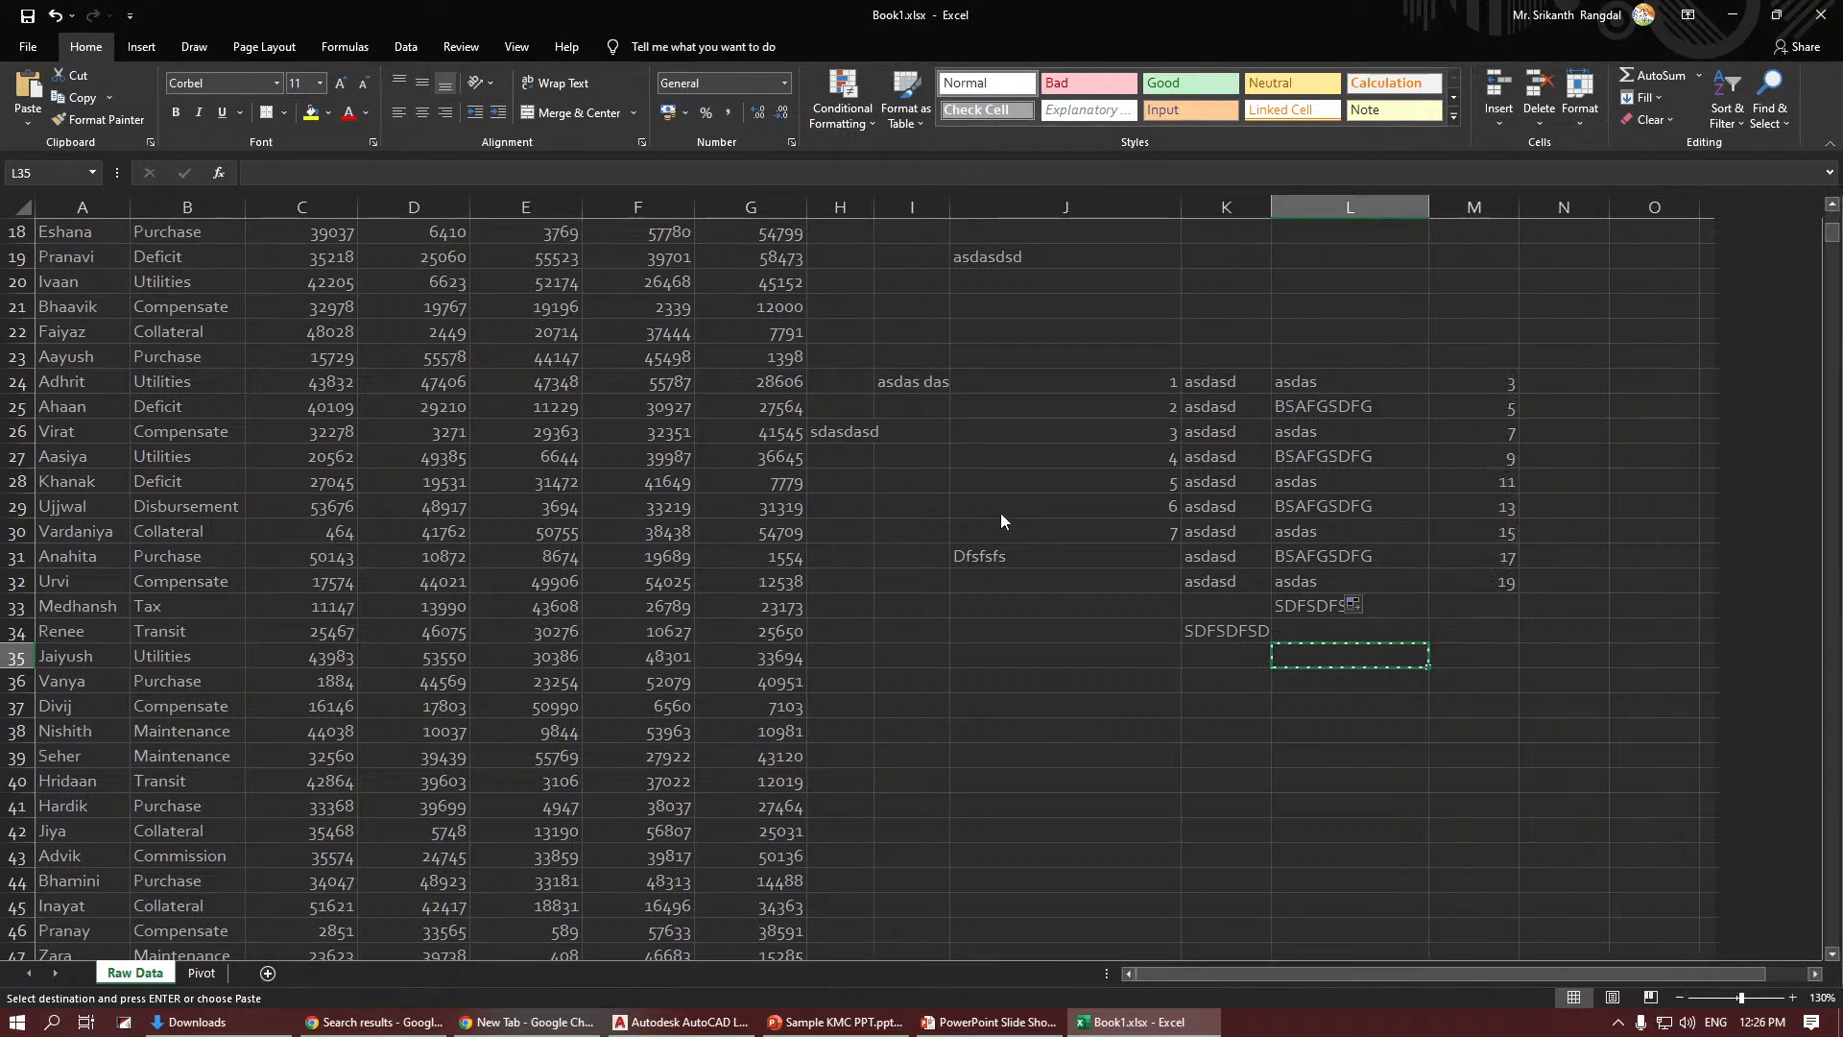
Edit the text in L27 to "BSAF GSDFG" by inserting a space after "BSAF".
{"action": "left_click", "coordinate": [1014, 453]}
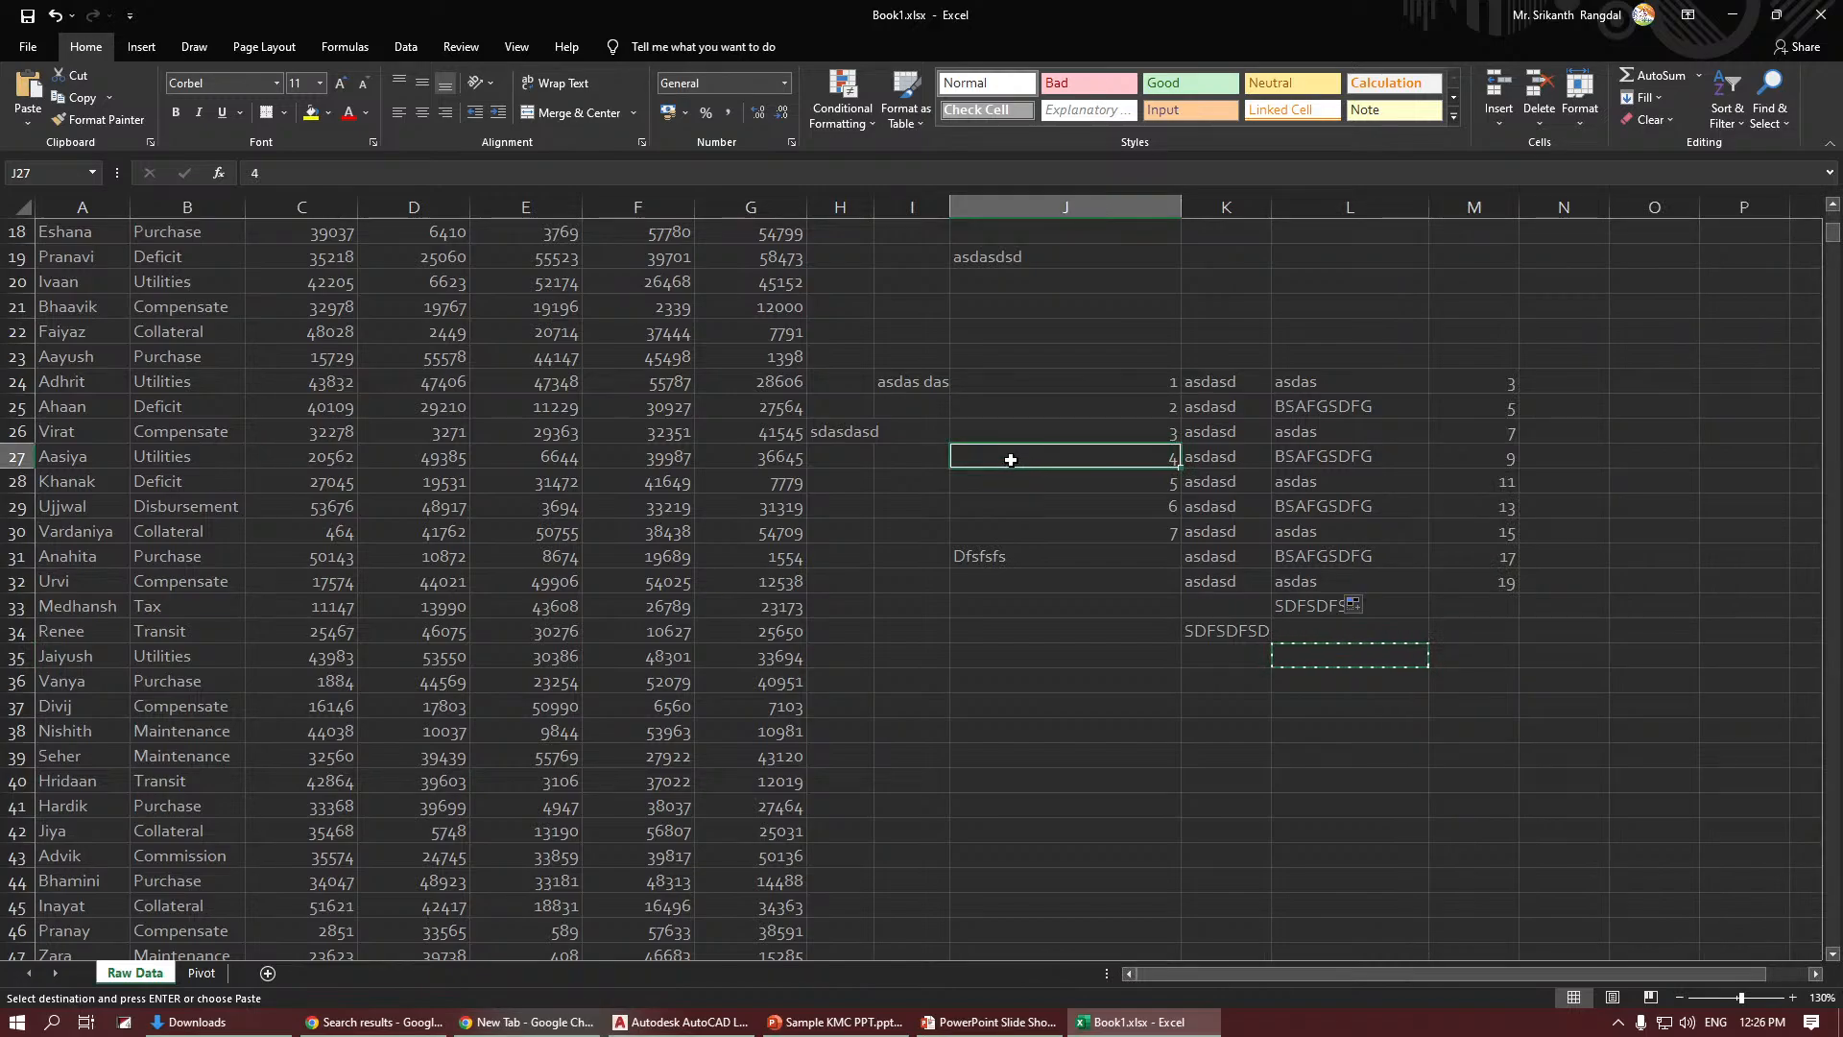
{"action": "left_click", "coordinate": [1329, 456]}
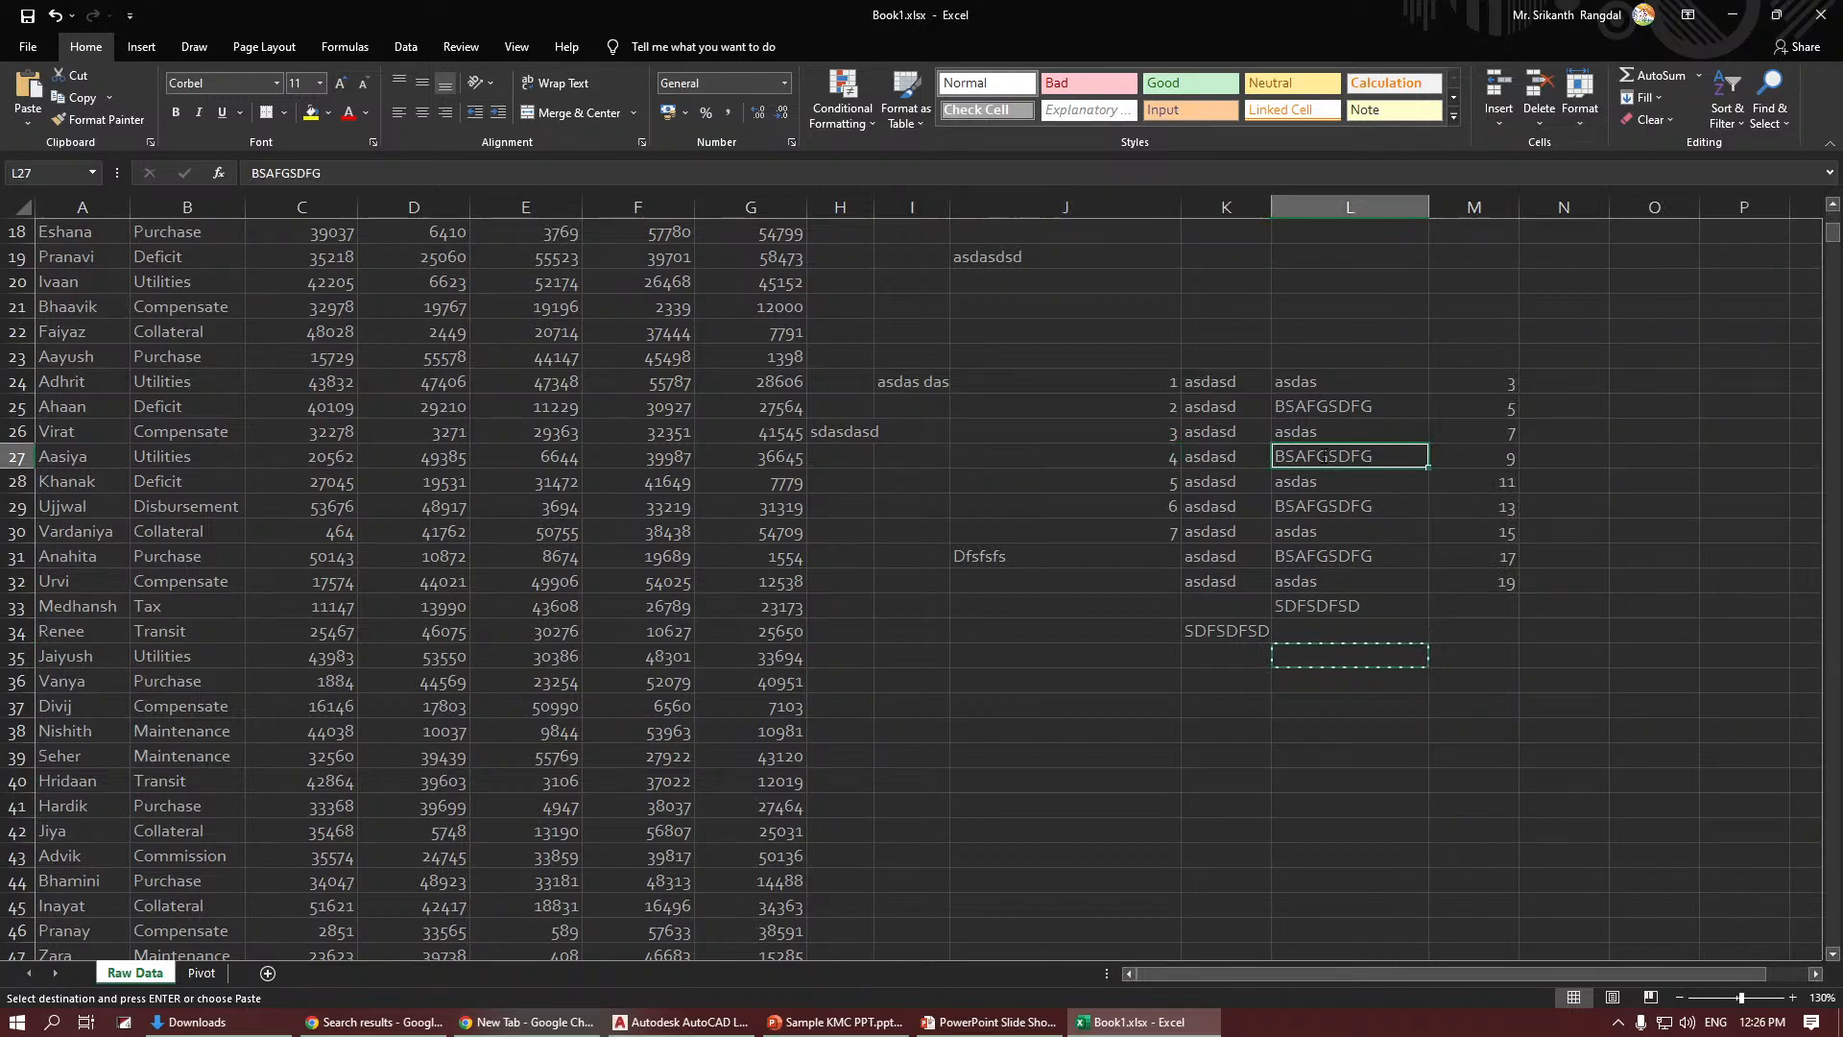
{"action": "double_click", "coordinate": [1329, 456]}
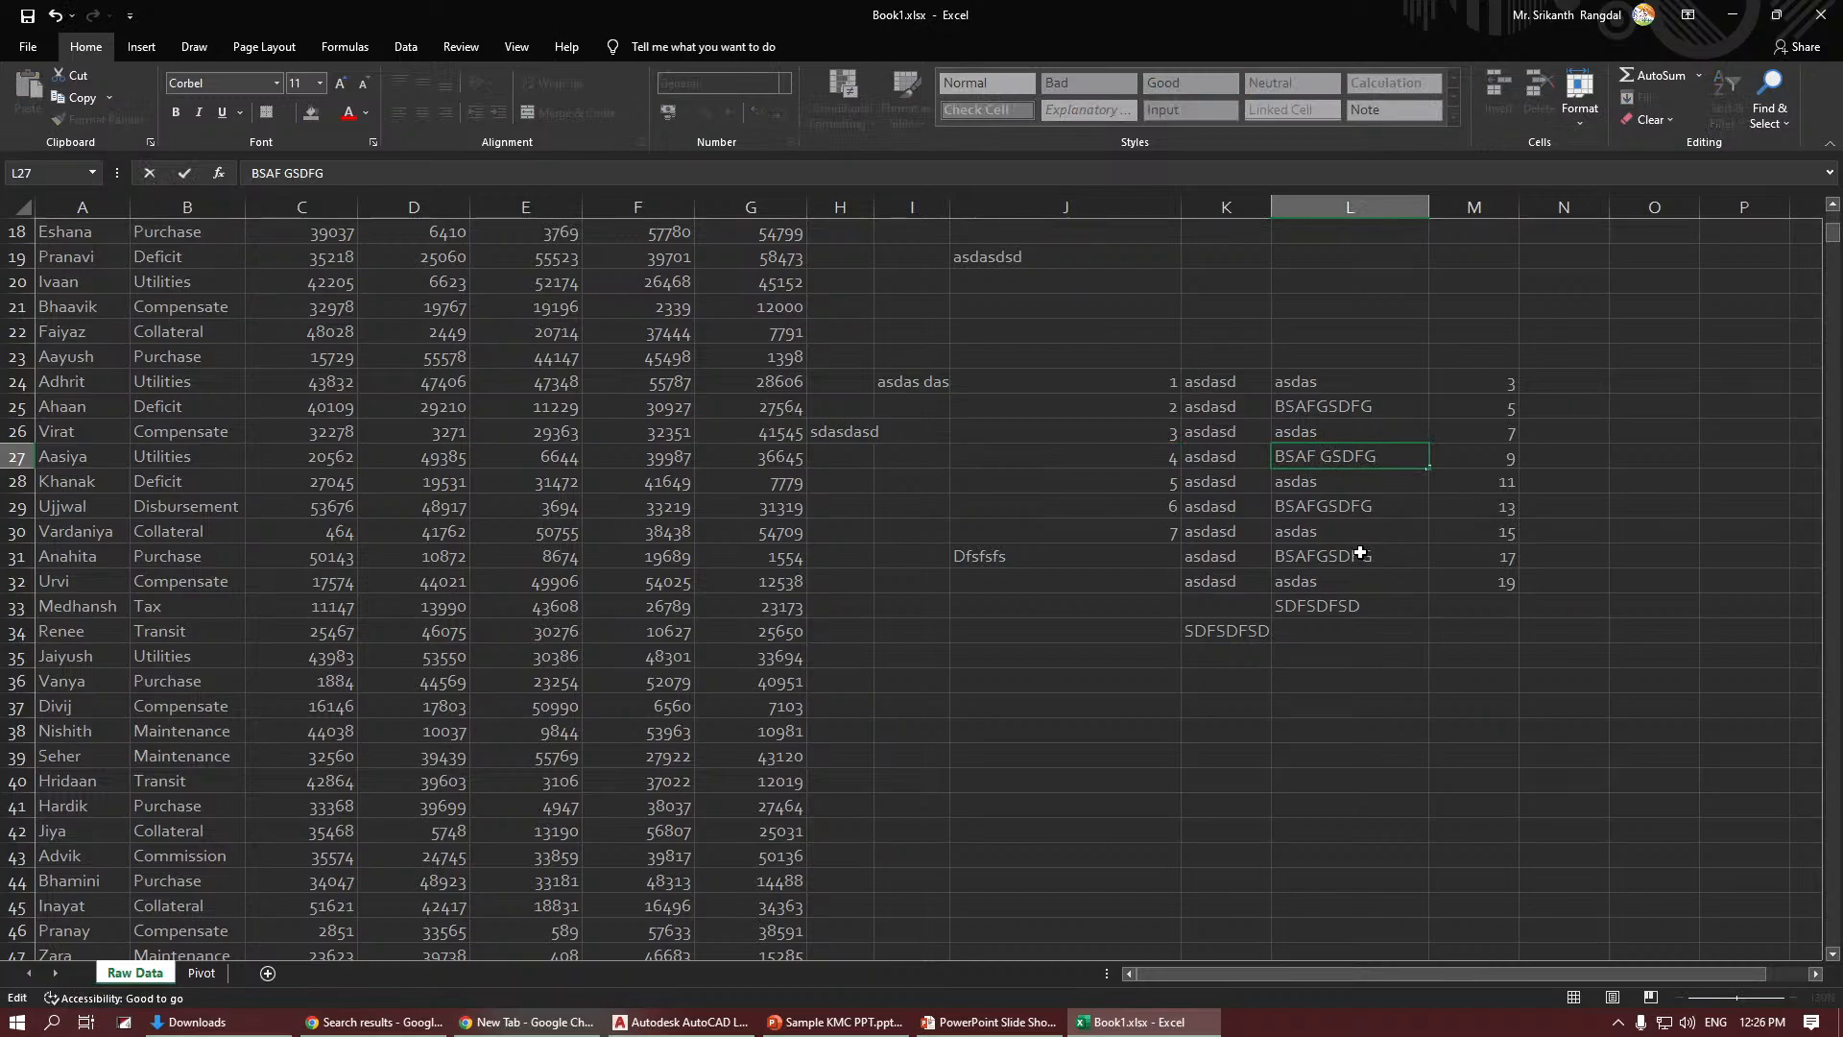
{"action": "left_click", "coordinate": [1358, 554]}
{"action": "left_click", "coordinate": [1339, 454]}
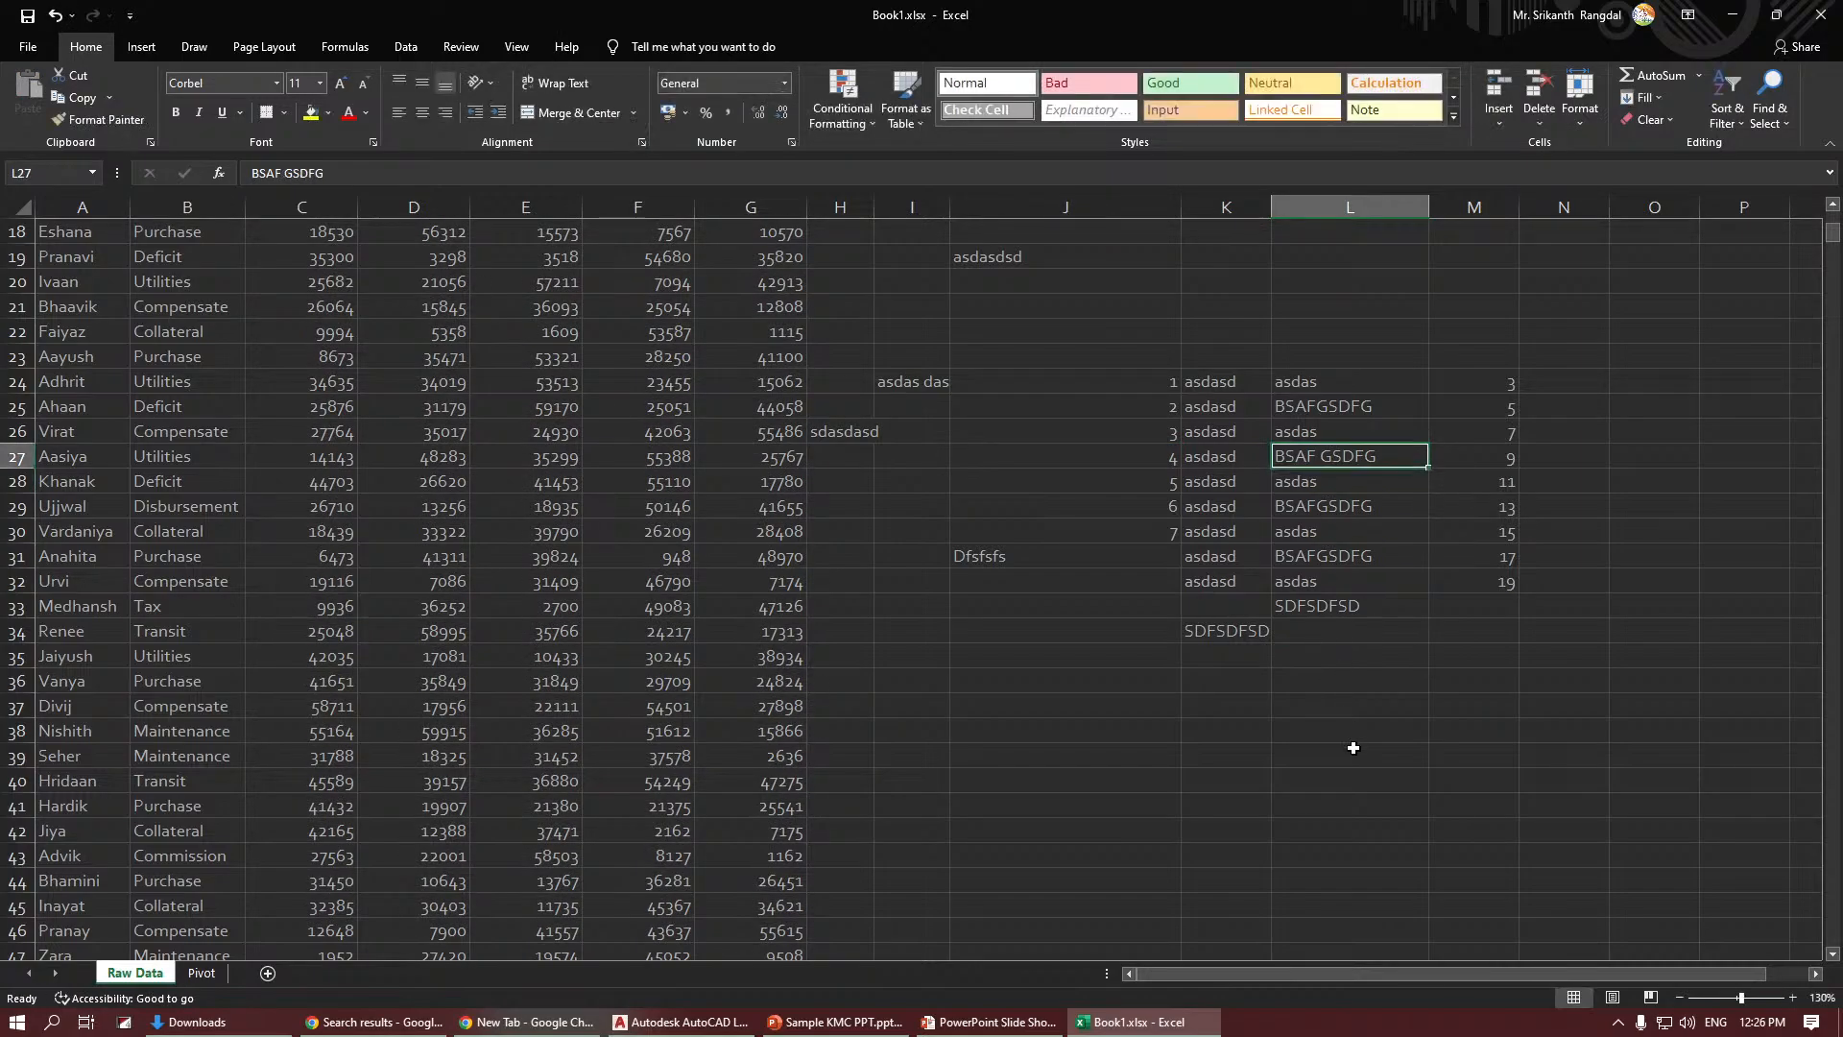
Switch to the PowerPoint Navigation slide, look through the open windows, and return to the slide show.
{"action": "key", "text": "alt+Tab"}
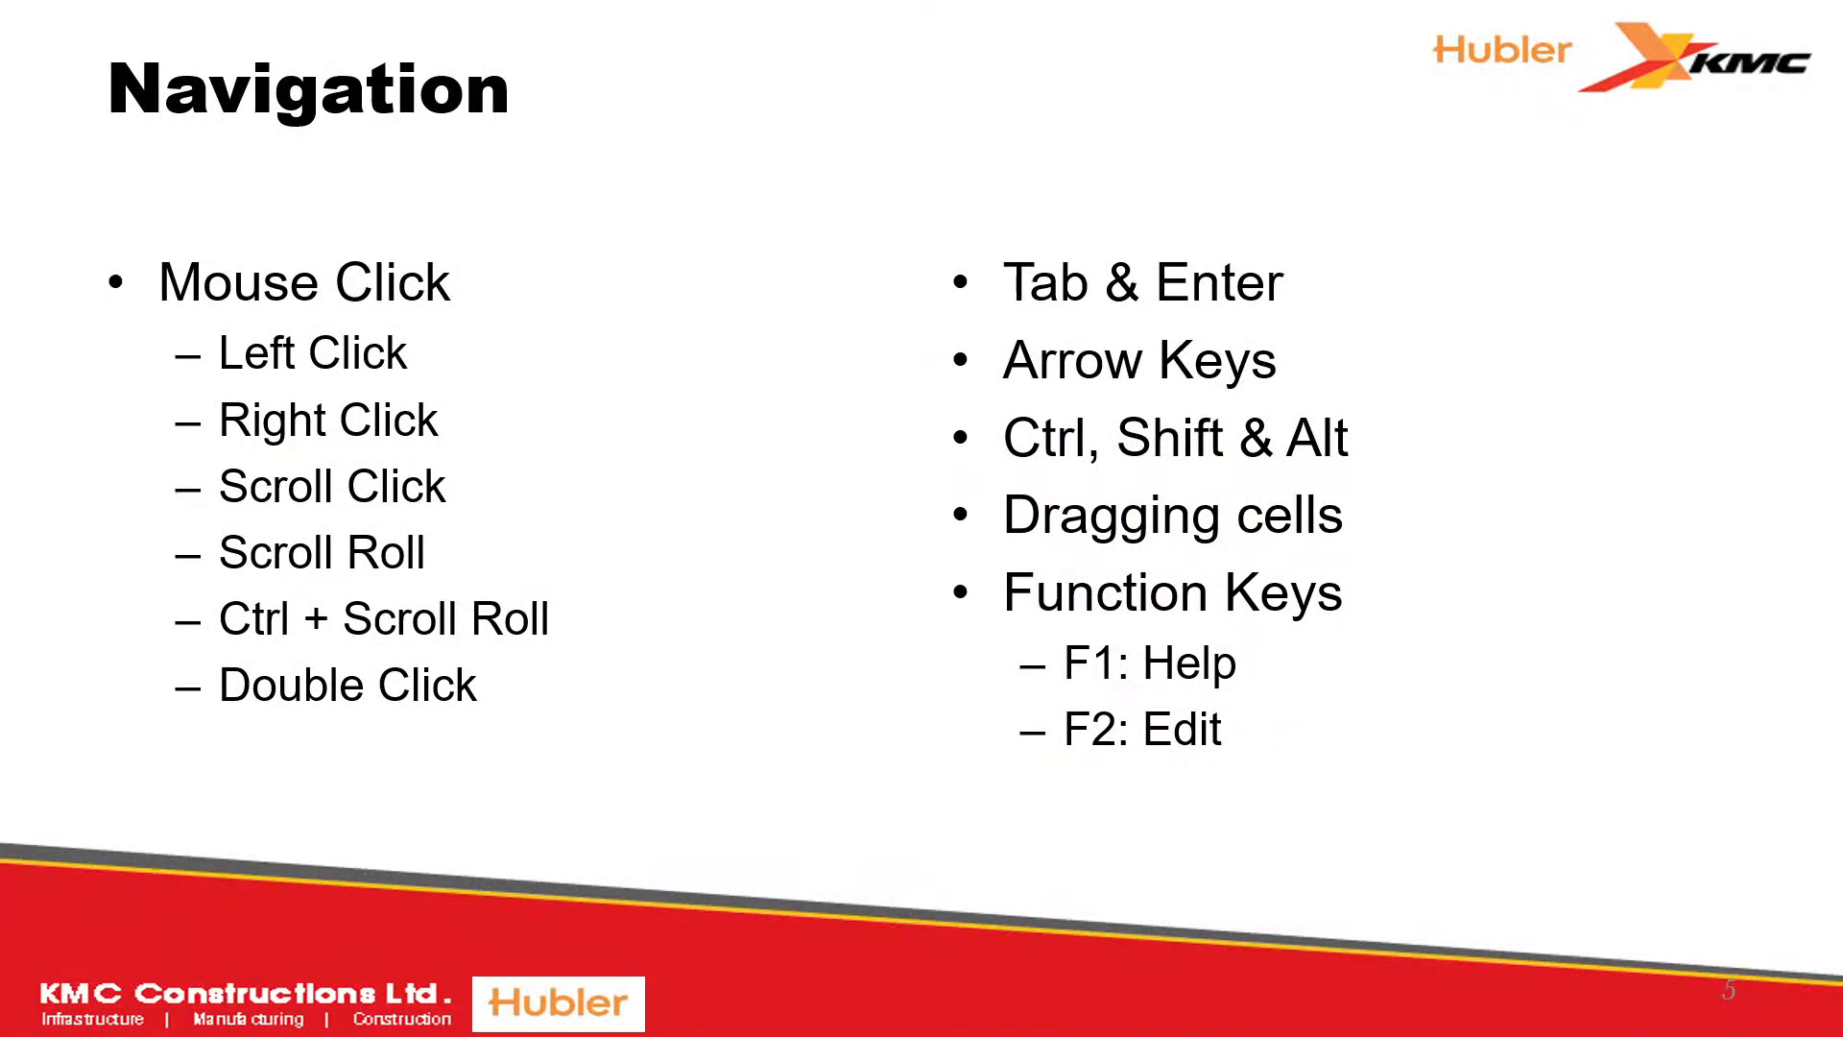
{"action": "key", "text": "alt+Tab"}
{"action": "key", "text": "Tab"}
{"action": "key", "text": "Tab"}
{"action": "key", "text": "Tab"}
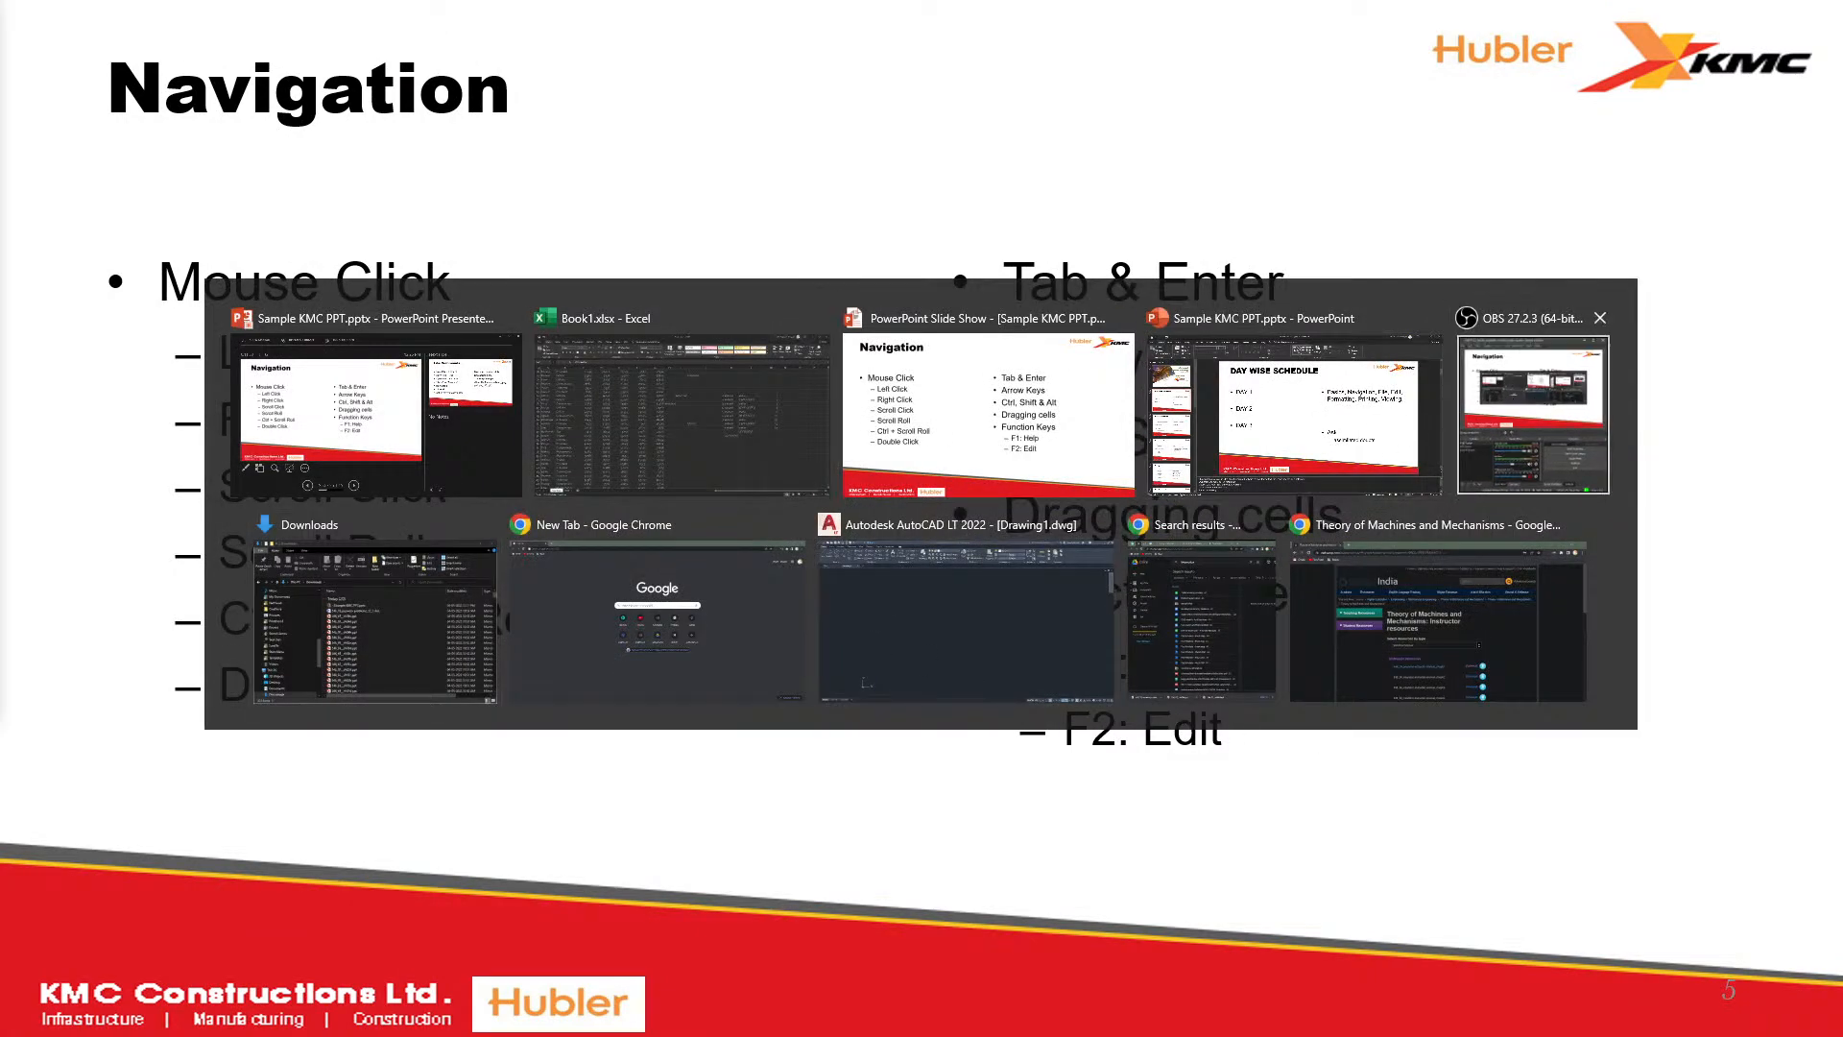
{"action": "left_click", "coordinate": [1119, 475]}
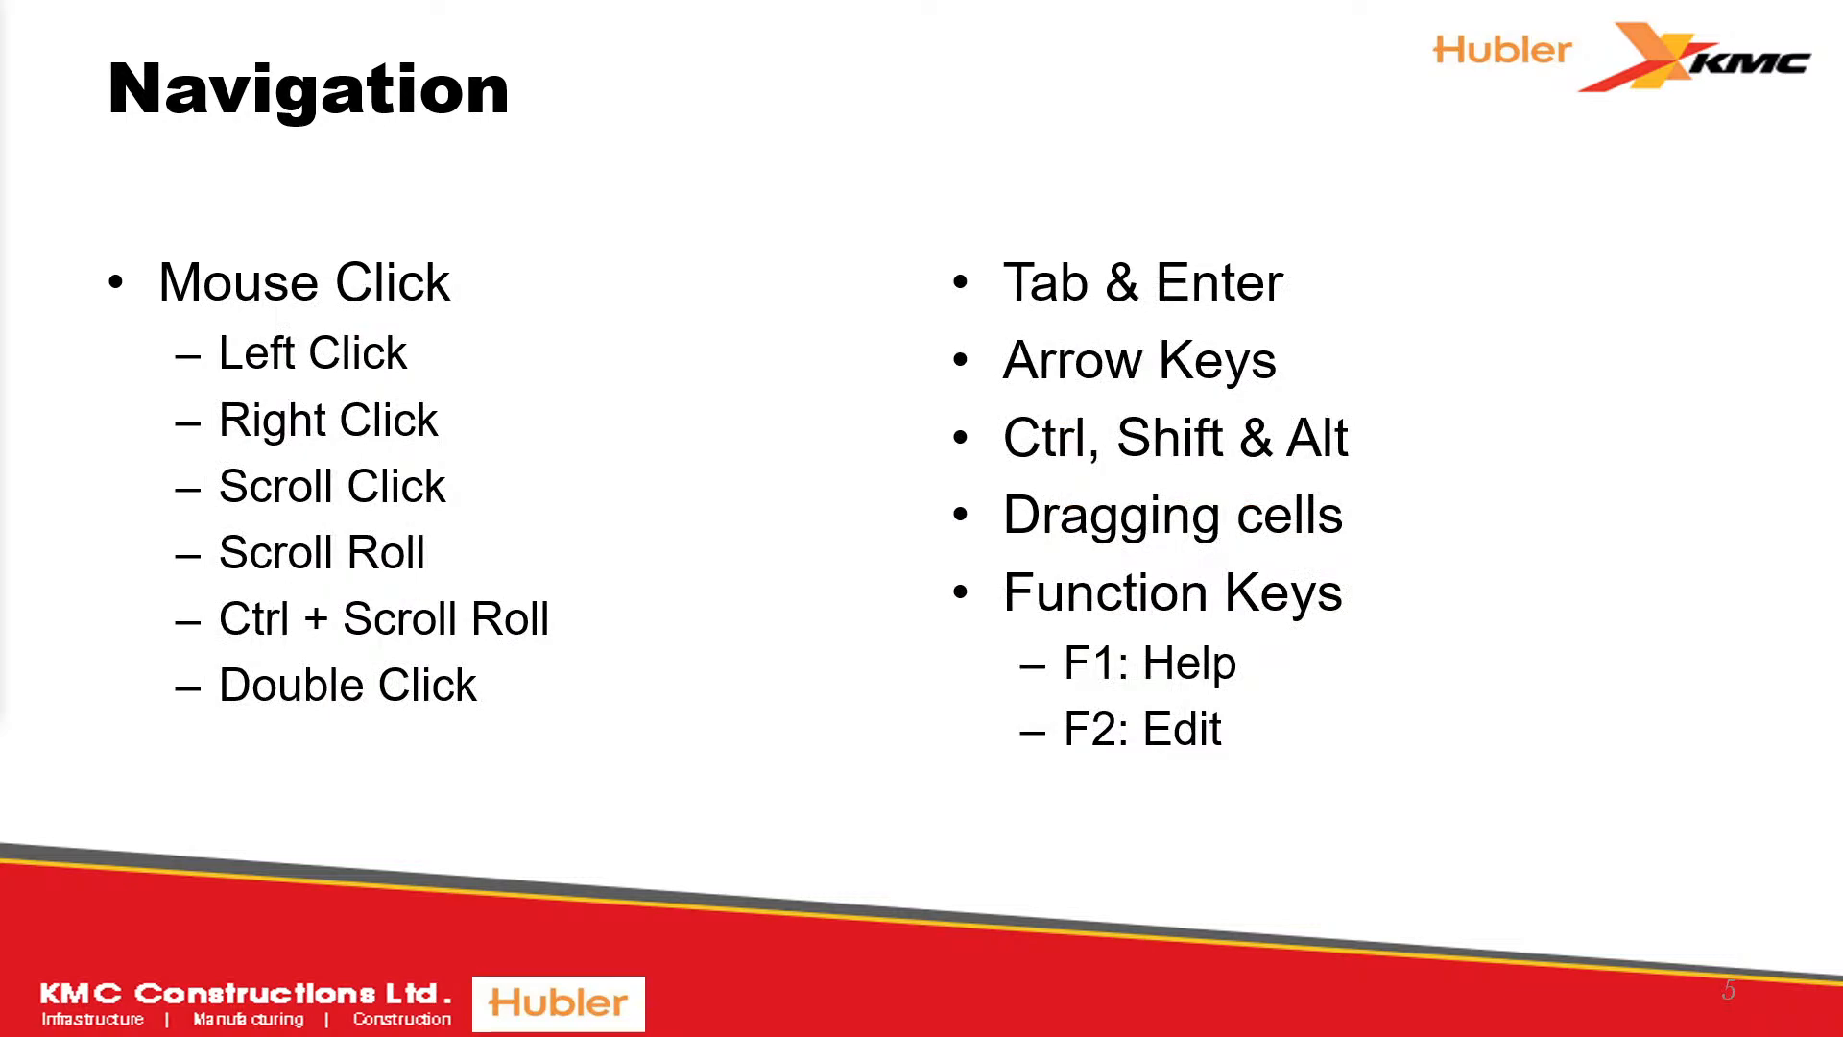